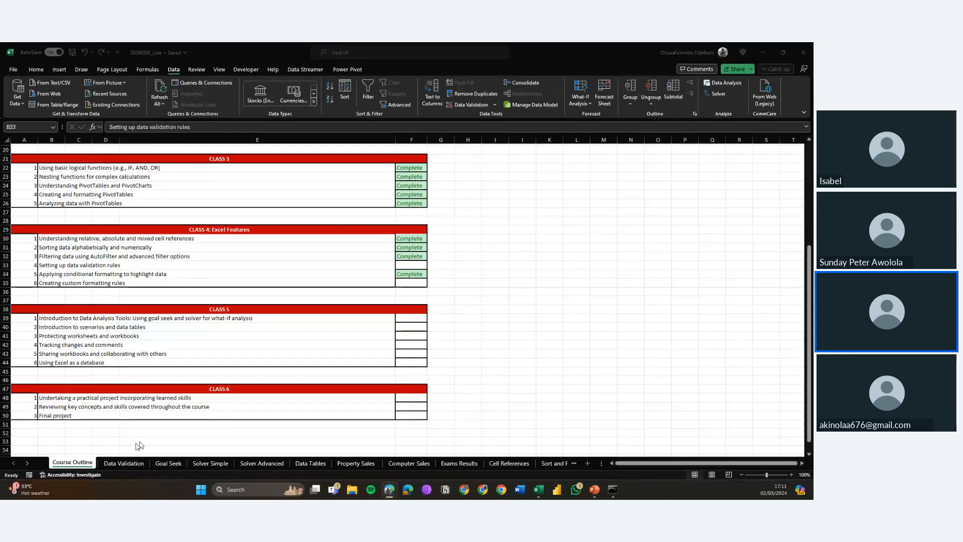
# Step: Switch to the Data Validation worksheet
pyautogui.click(119, 466)
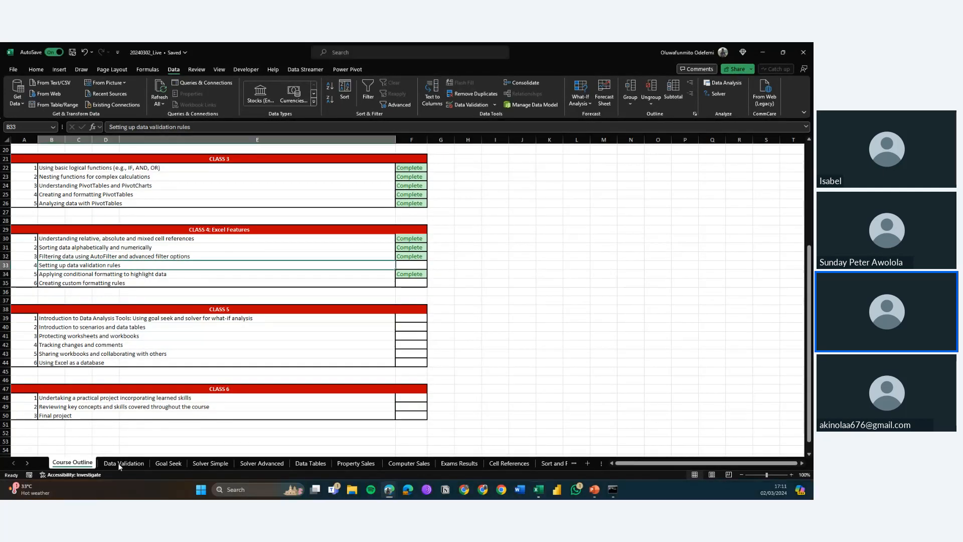
pyautogui.click(119, 467)
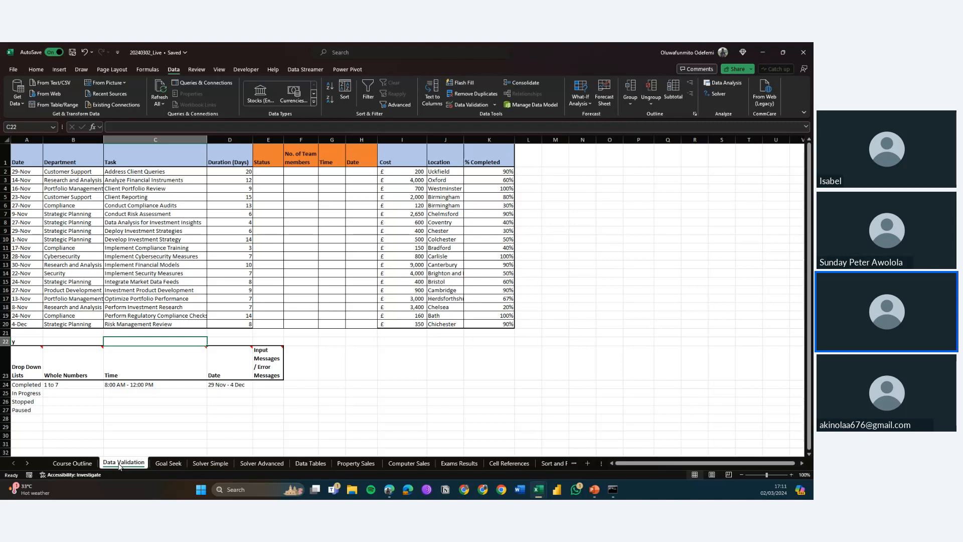
pyautogui.click(269, 248)
pyautogui.click(269, 274)
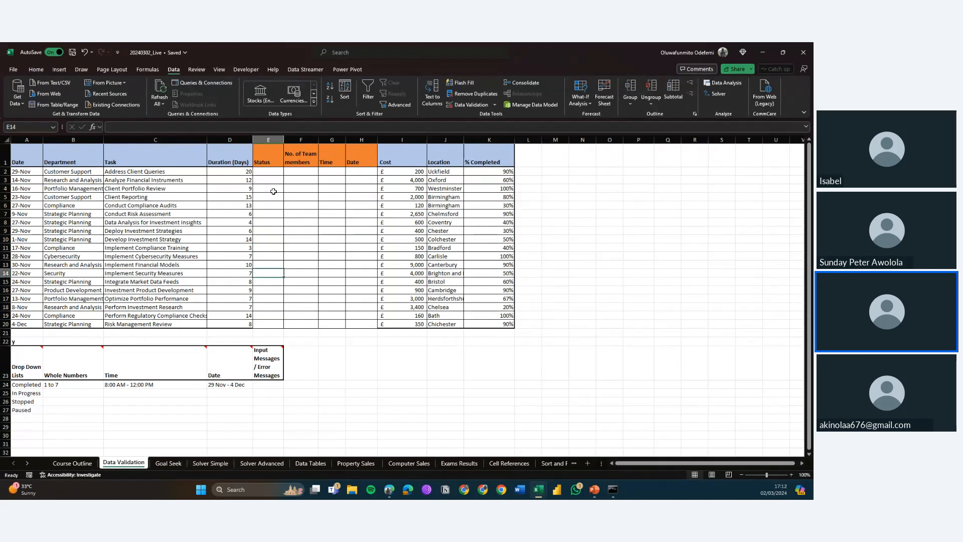
pyautogui.press('Down')
pyautogui.press('Down')
pyautogui.press('Down')
pyautogui.press('Down')
pyautogui.press('Down')
pyautogui.press('Down')
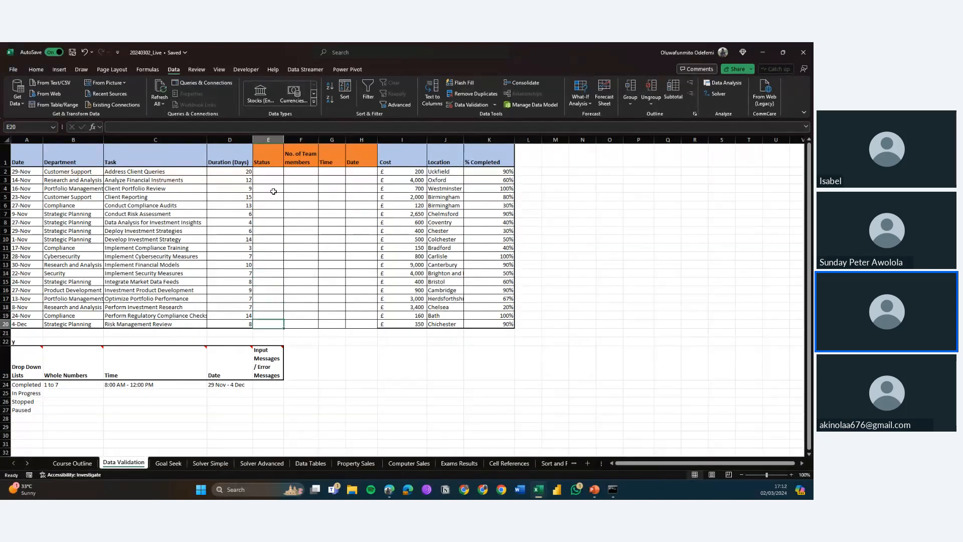
pyautogui.press('Up')
pyautogui.press('Up')
pyautogui.press('Up')
pyautogui.press('Up')
pyautogui.press('Up')
pyautogui.press('Up')
pyautogui.press('Up')
pyautogui.press('Up')
pyautogui.press('Up')
pyautogui.press('Up')
pyautogui.press('Up')
pyautogui.press('Up')
pyautogui.press('Up')
pyautogui.press('Up')
pyautogui.press('Up')
pyautogui.press('Up')
pyautogui.press('Up')
pyautogui.press('Up')
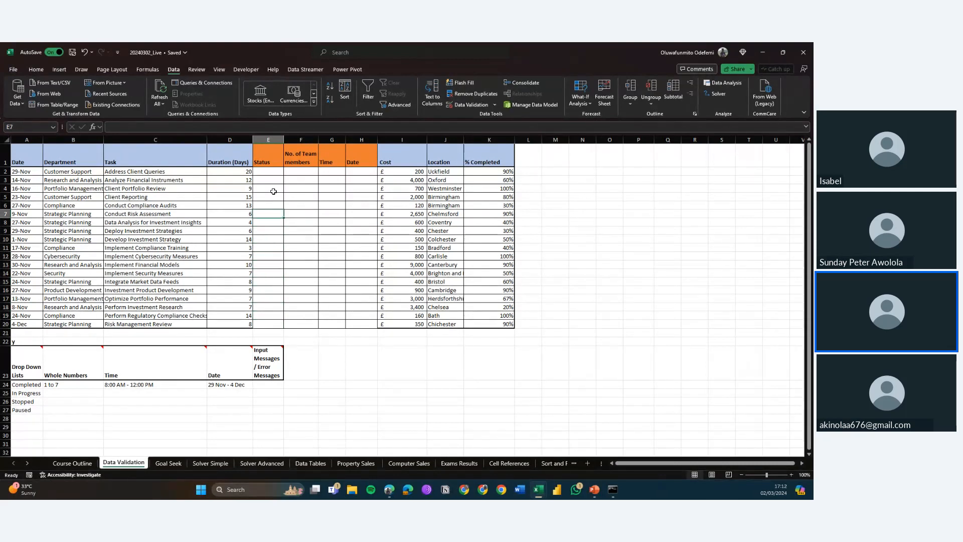
pyautogui.press('Up')
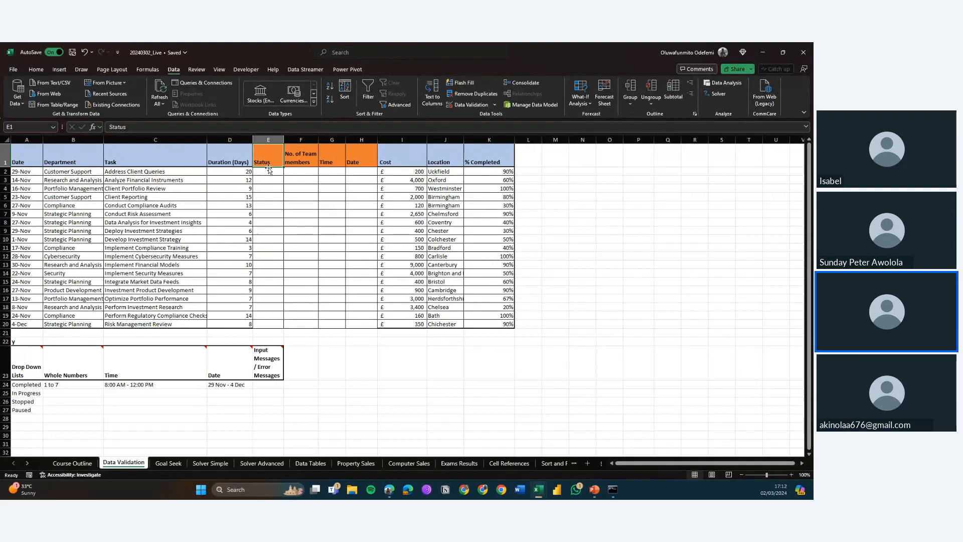
# Step: Add a drop-down list validation to the Status cells E2:E20 using A24:A27 as the source
pyautogui.moveTo(269, 171); pyautogui.dragTo(266, 324)
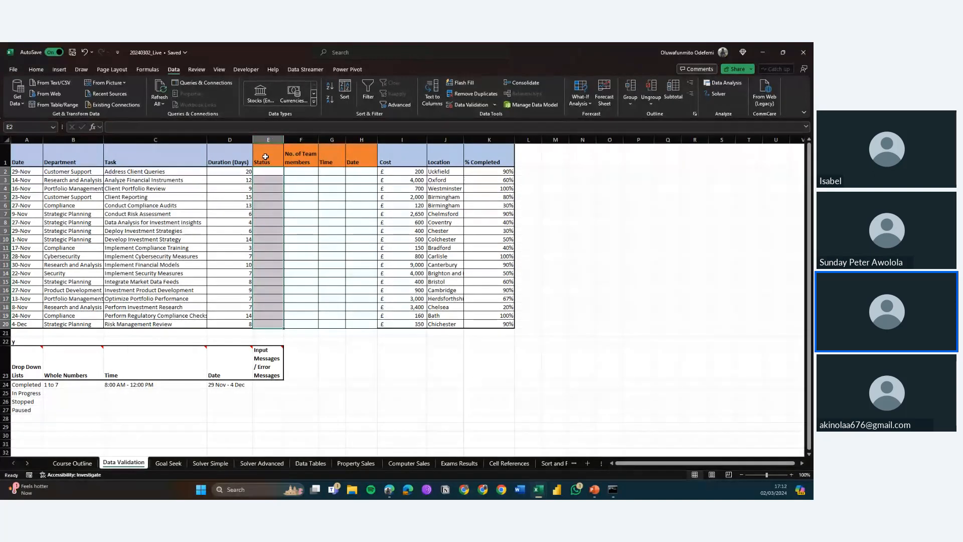
pyautogui.click(266, 157)
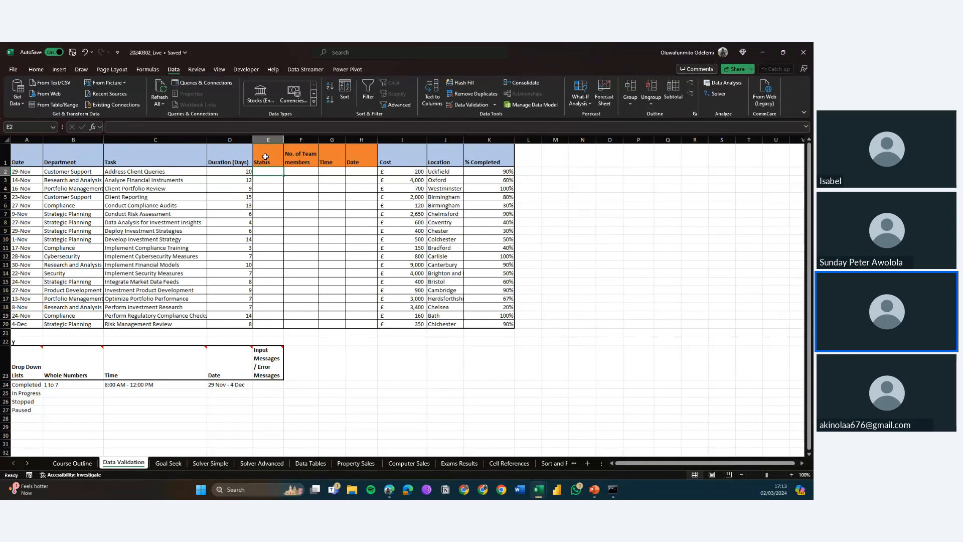
pyautogui.click(265, 157)
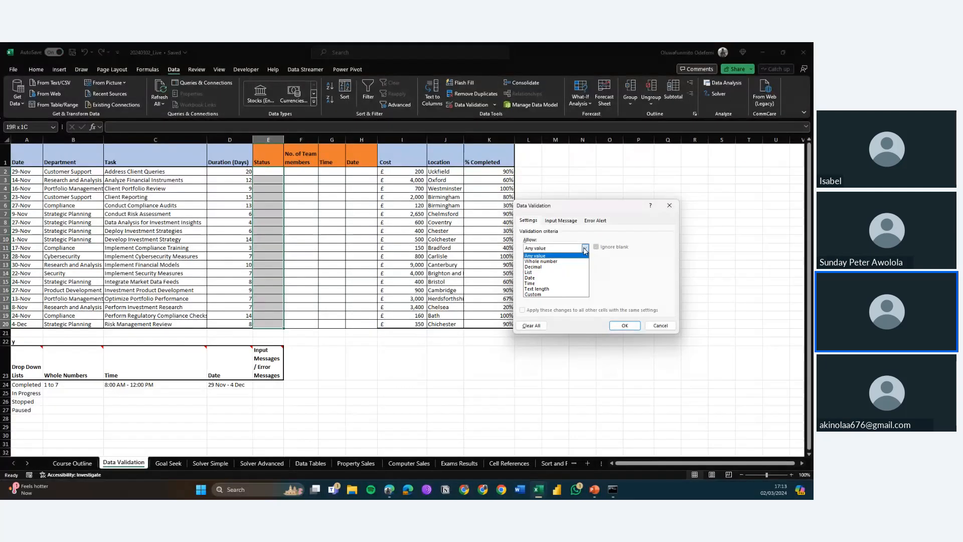
pyautogui.click(531, 273)
pyautogui.click(577, 282)
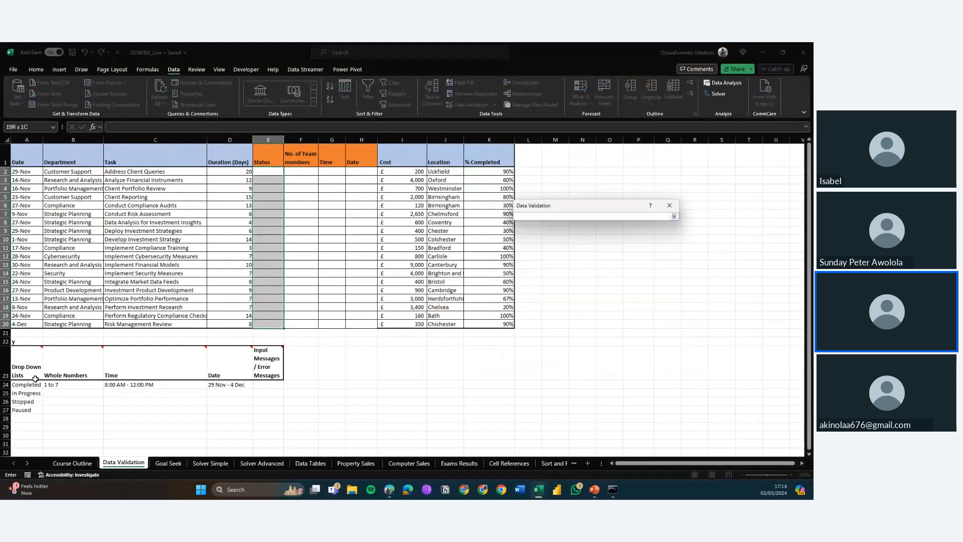
pyautogui.moveTo(33, 384); pyautogui.dragTo(33, 410)
pyautogui.click(622, 325)
# Step: Check the drop-down list options in the Status cells
pyautogui.click(274, 180)
pyautogui.click(274, 171)
pyautogui.click(275, 180)
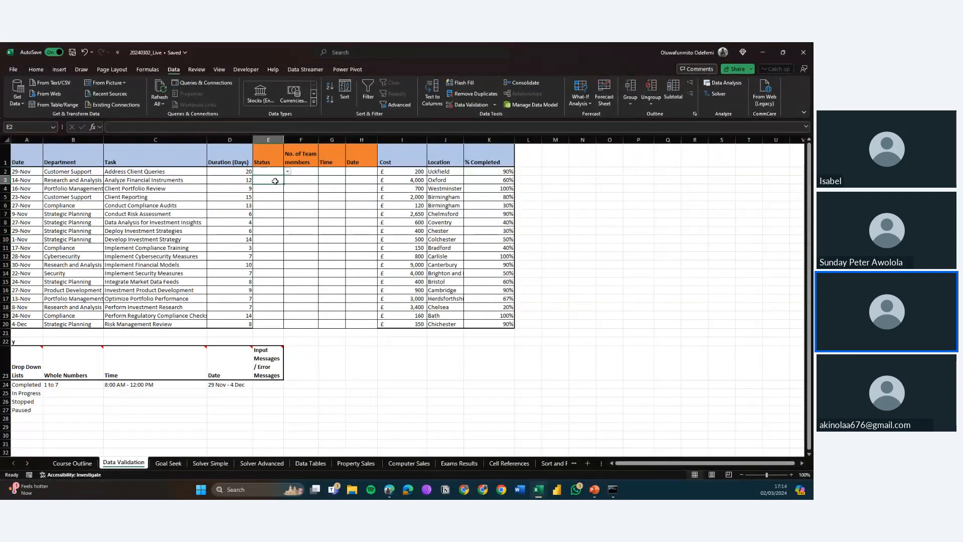
pyautogui.click(275, 190)
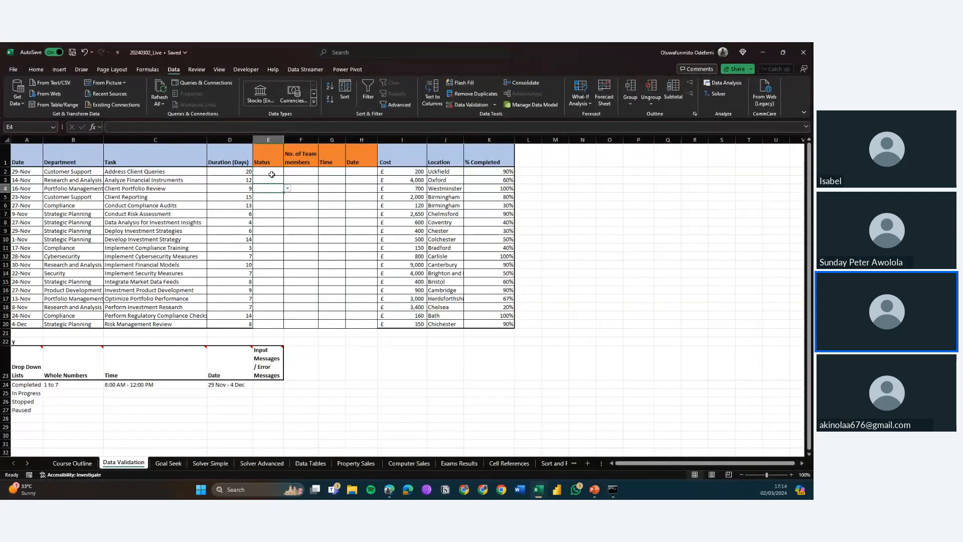
pyautogui.click(273, 173)
pyautogui.click(288, 173)
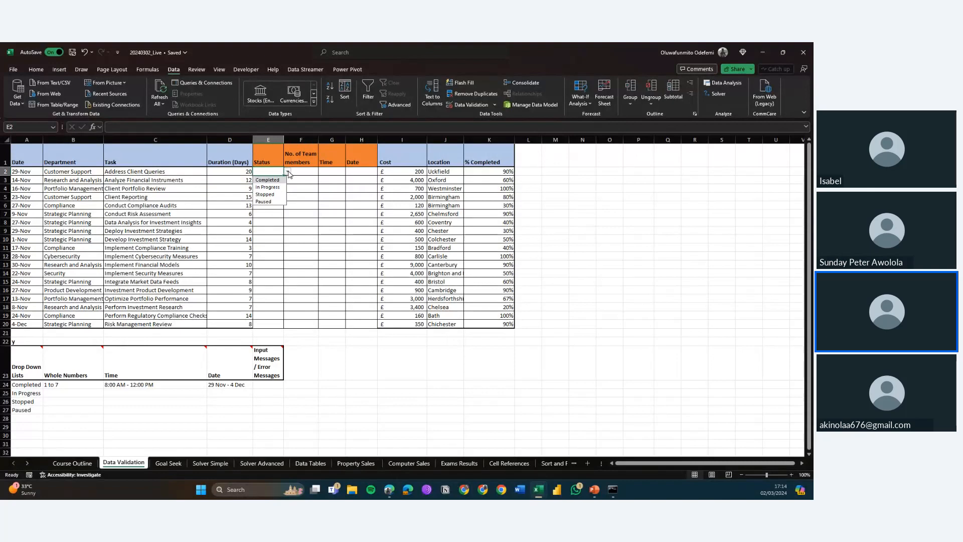
pyautogui.click(288, 174)
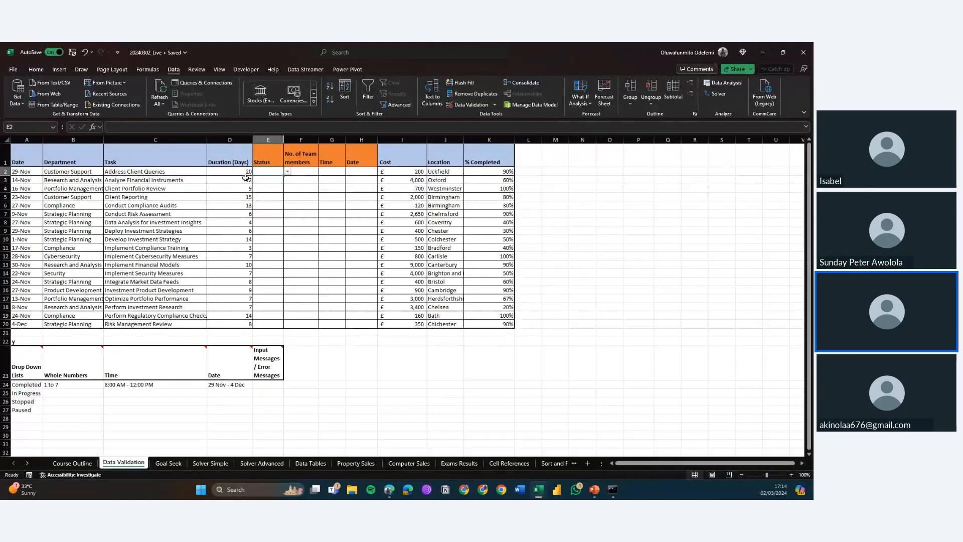
# Step: Try entering goal in the first Status cell, then cancel the entry
pyautogui.write('goal')
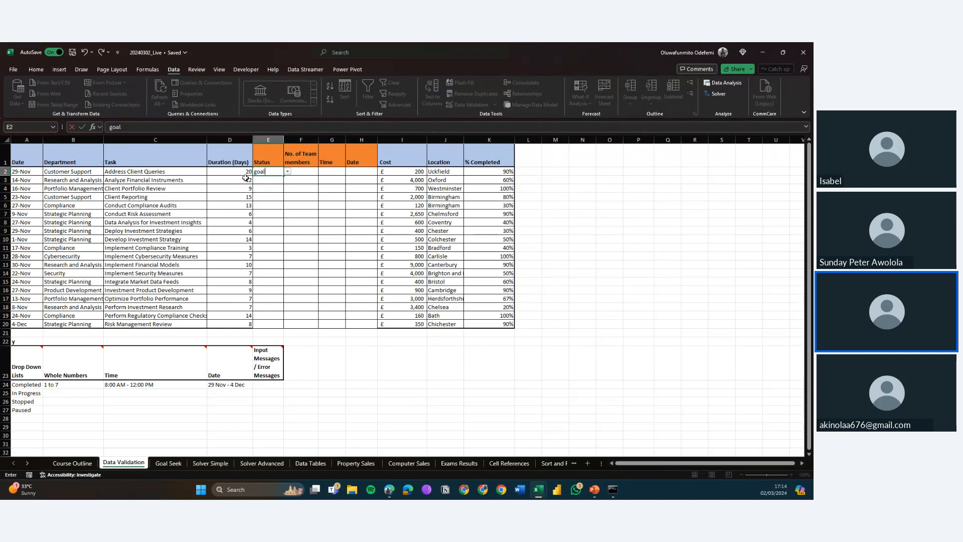
pyautogui.press('Return')
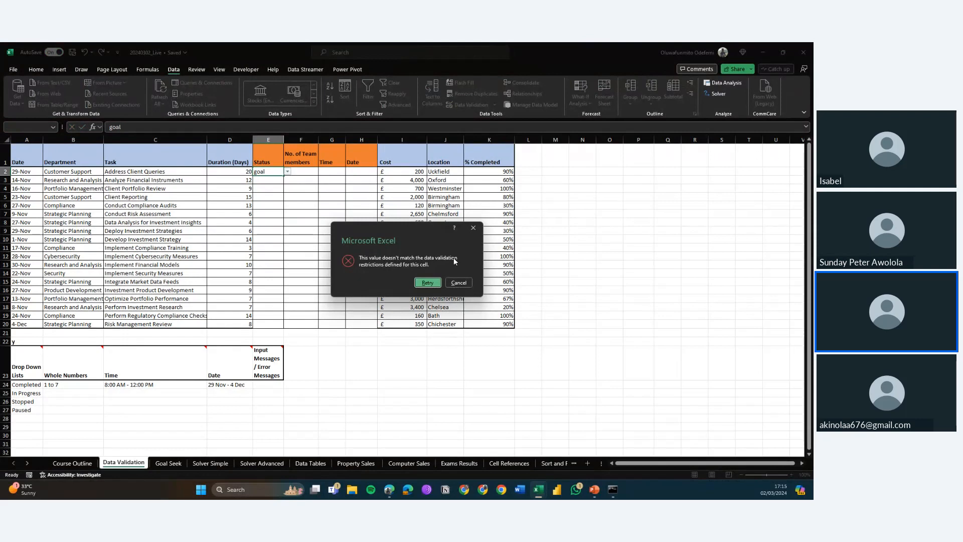
pyautogui.click(465, 285)
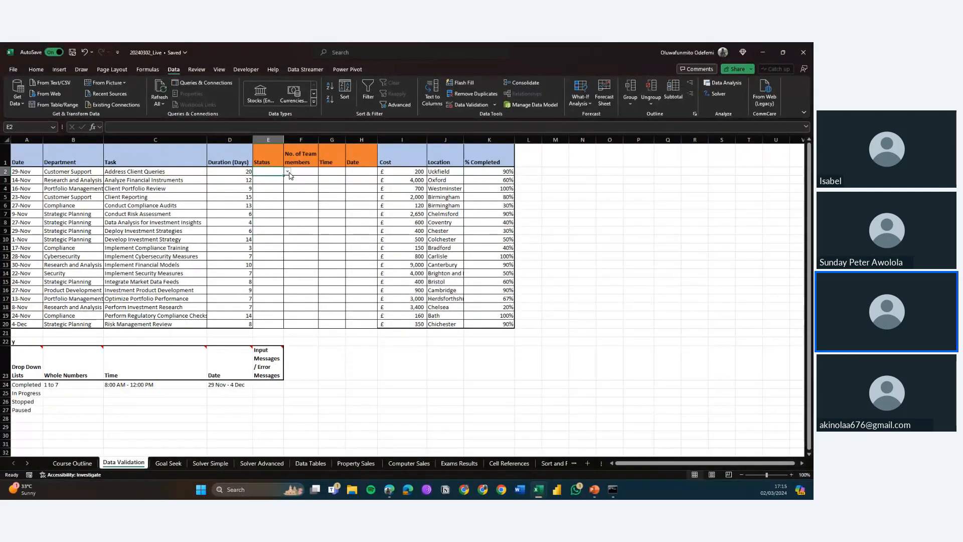
# Step: Pick Paused for the first Status cell and Stopped for the second from the drop-down
pyautogui.click(288, 172)
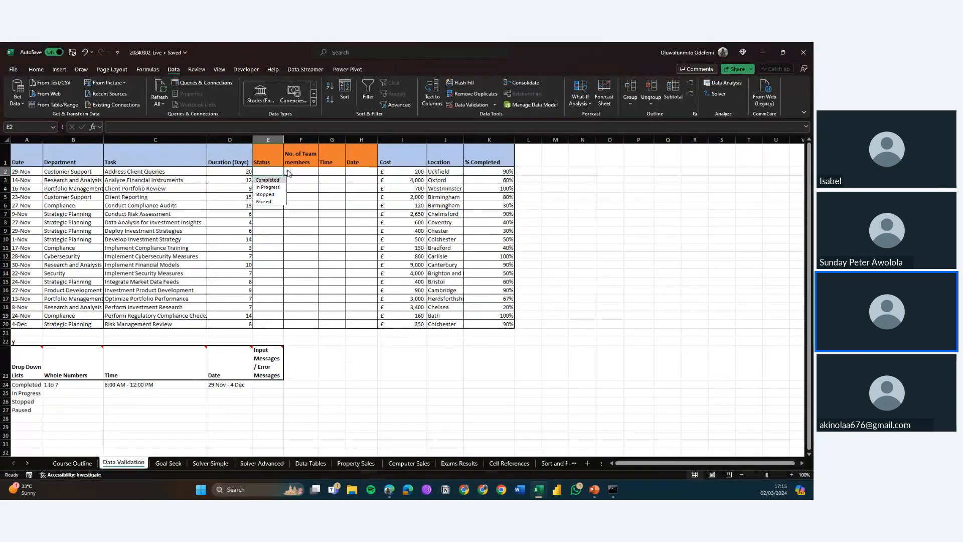
pyautogui.click(266, 202)
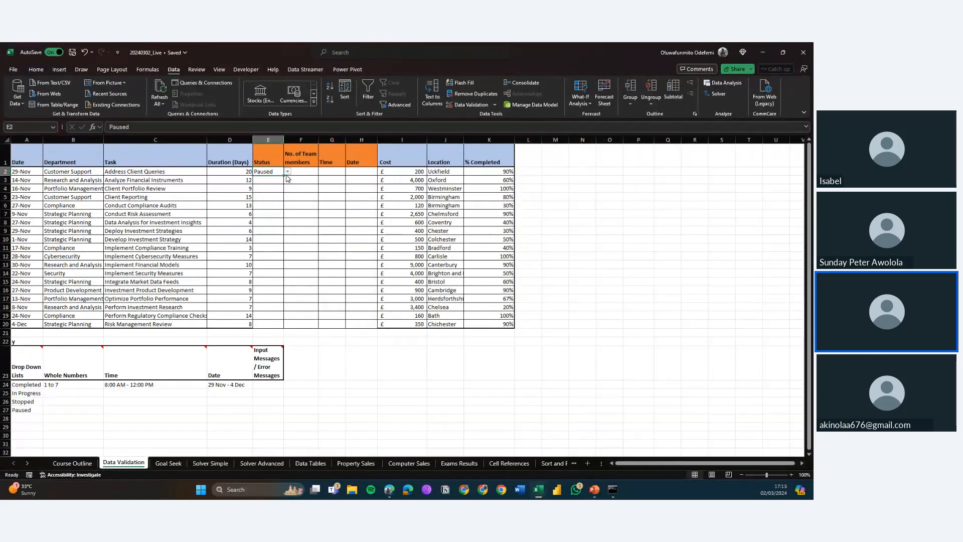
pyautogui.click(279, 179)
pyautogui.click(288, 181)
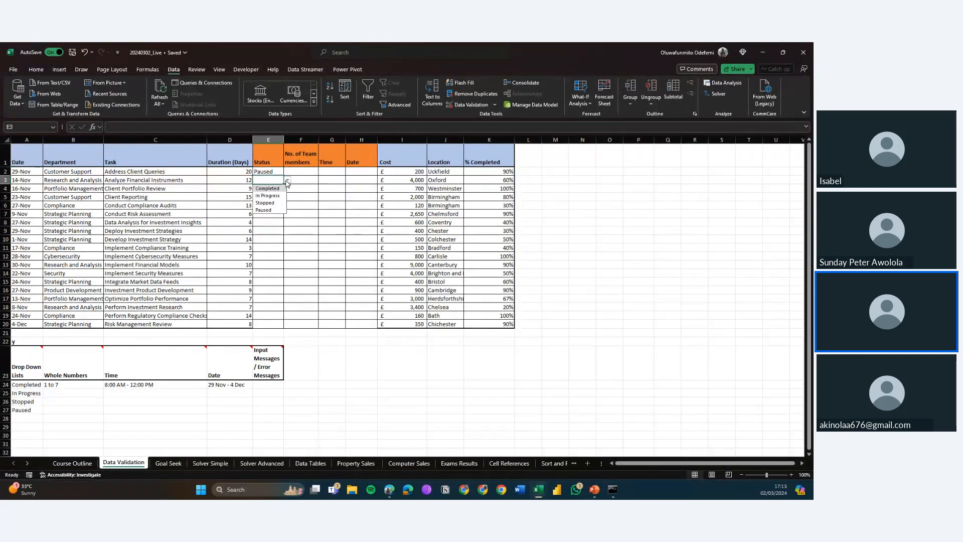
pyautogui.click(273, 202)
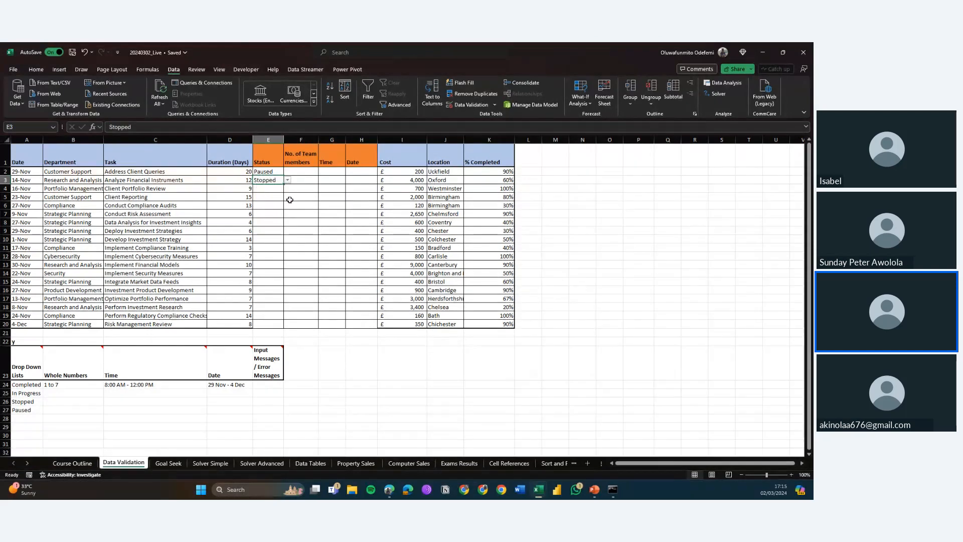
# Step: Open data validation for the No. of Team members cells F2:F20 and allow whole numbers
pyautogui.click(300, 172)
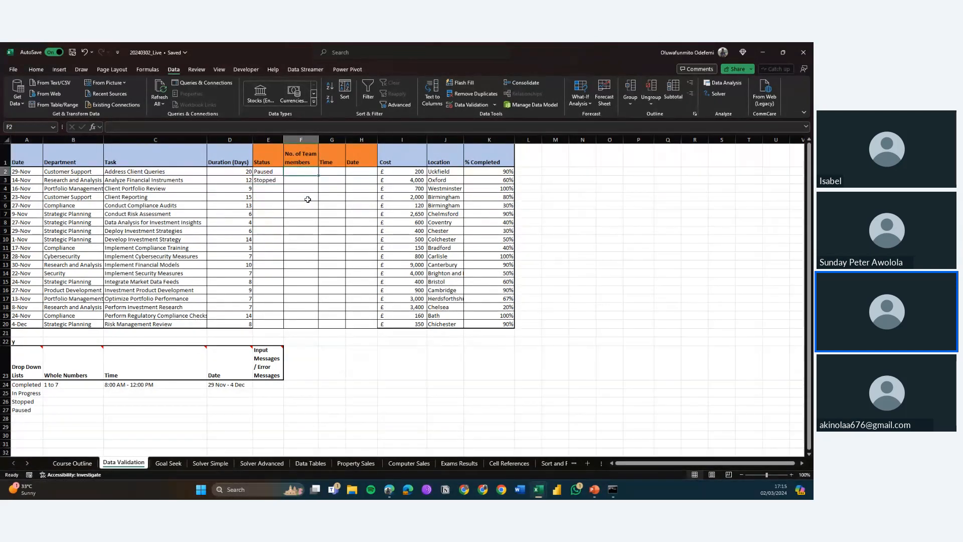
pyautogui.hotkey('shift', 'Down')
pyautogui.hotkey('shift', 'Down')
pyautogui.hotkey('shift', 'Down')
pyautogui.hotkey('shift', 'Down')
pyautogui.hotkey('shift', 'Down')
pyautogui.hotkey('shift', 'Down')
pyautogui.hotkey('shift', 'Down')
pyautogui.hotkey('shift', 'Down')
pyautogui.hotkey('shift', 'Down')
pyautogui.hotkey('shift', 'Down')
pyautogui.hotkey('shift', 'Down')
pyautogui.hotkey('shift', 'Down')
pyautogui.hotkey('shift', 'Down')
pyautogui.hotkey('shift', 'Down')
pyautogui.hotkey('shift', 'Down')
pyautogui.hotkey('shift', 'Down')
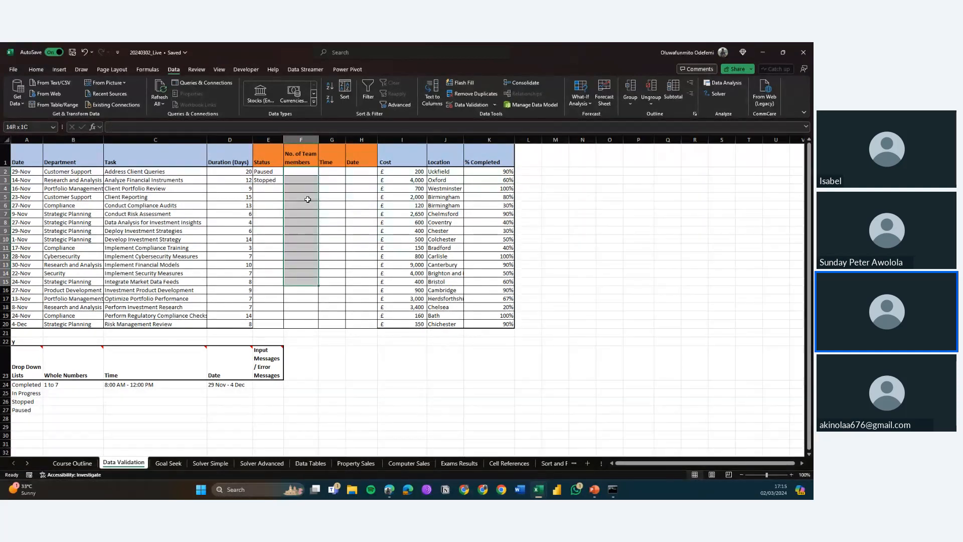
pyautogui.hotkey('shift', 'Down')
pyautogui.hotkey('shift', 'Down')
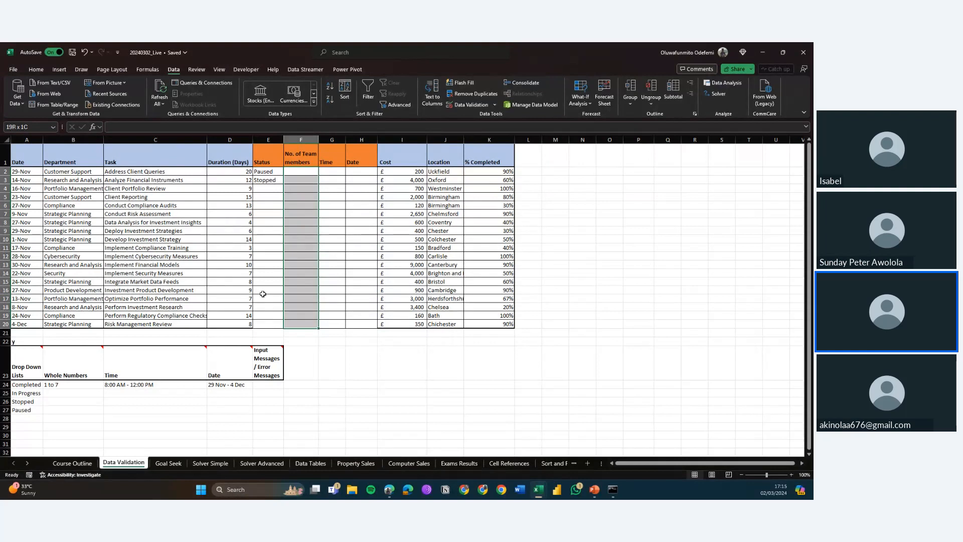
pyautogui.click(471, 104)
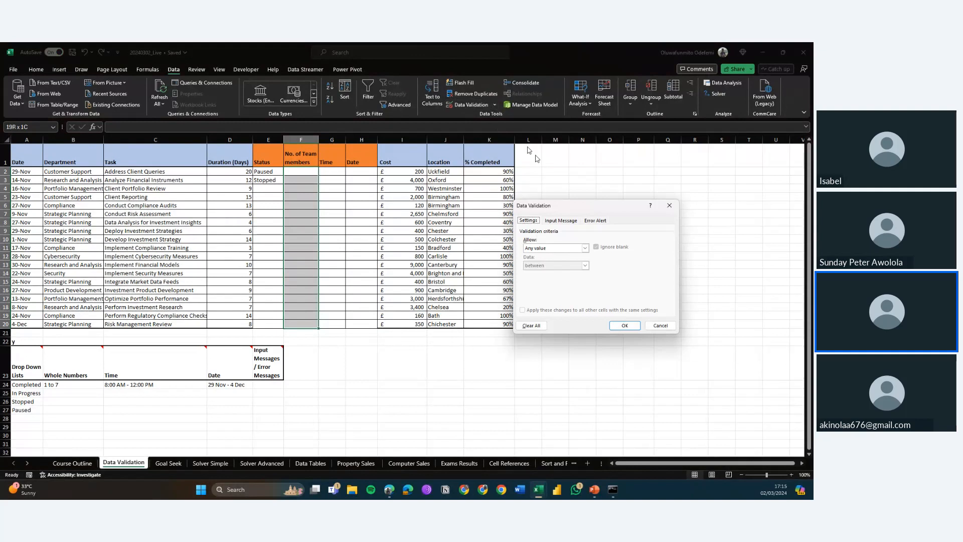
pyautogui.click(567, 248)
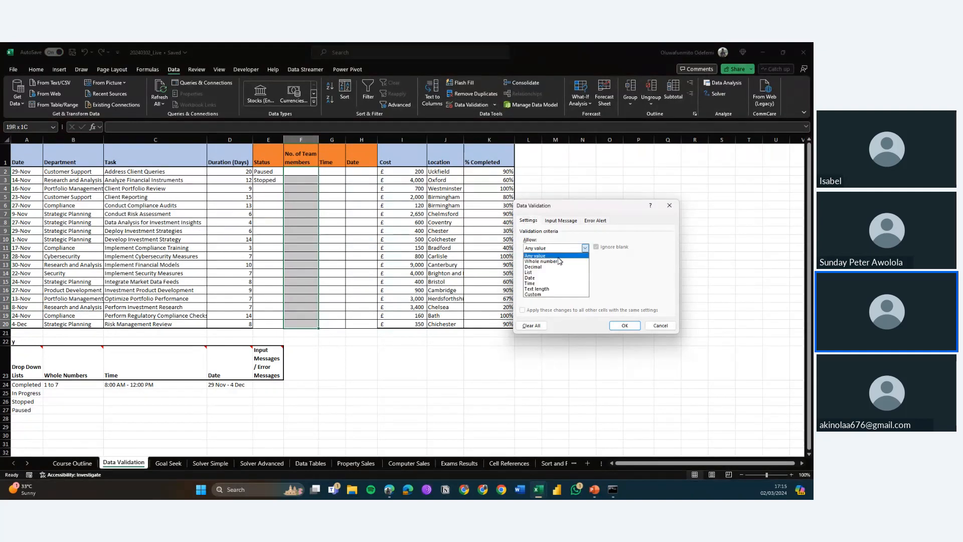
pyautogui.click(559, 261)
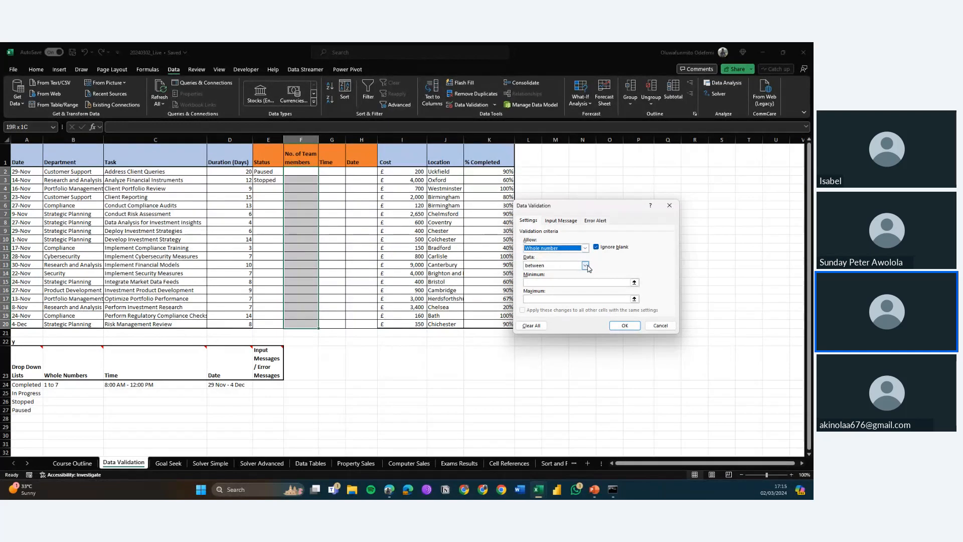
# Step: Set the whole-number range between a minimum of 1 and maximum of 7, then apply it
pyautogui.click(586, 265)
pyautogui.click(588, 268)
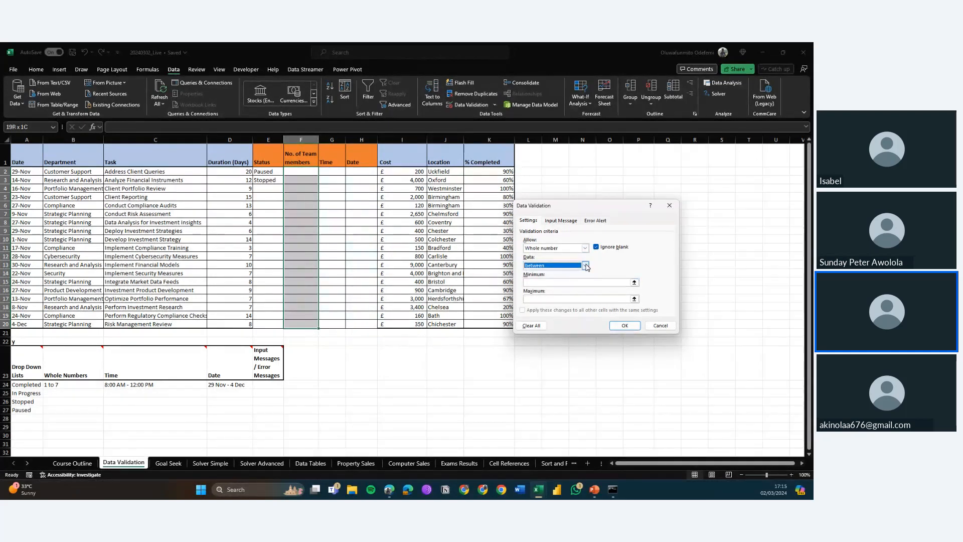
pyautogui.click(586, 265)
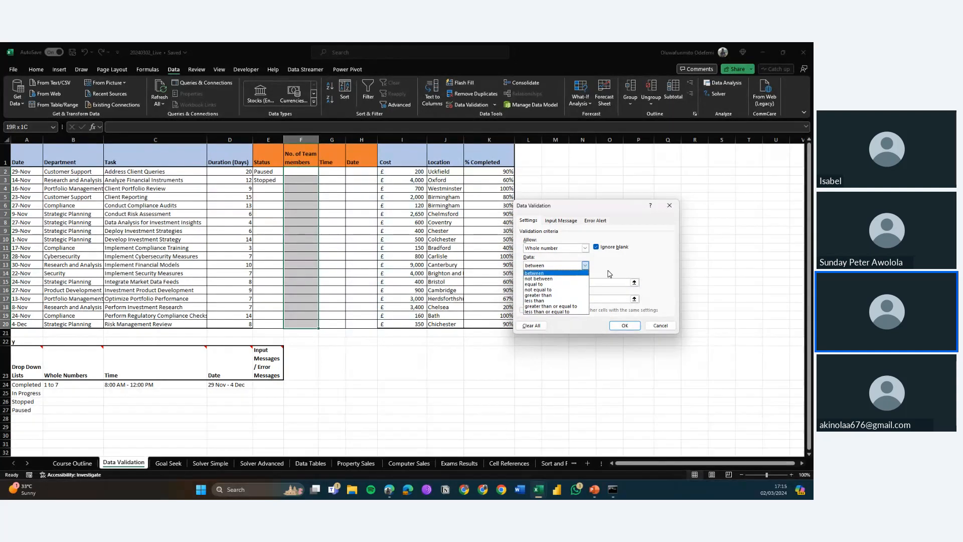
pyautogui.click(549, 272)
pyautogui.click(557, 282)
pyautogui.write('1')
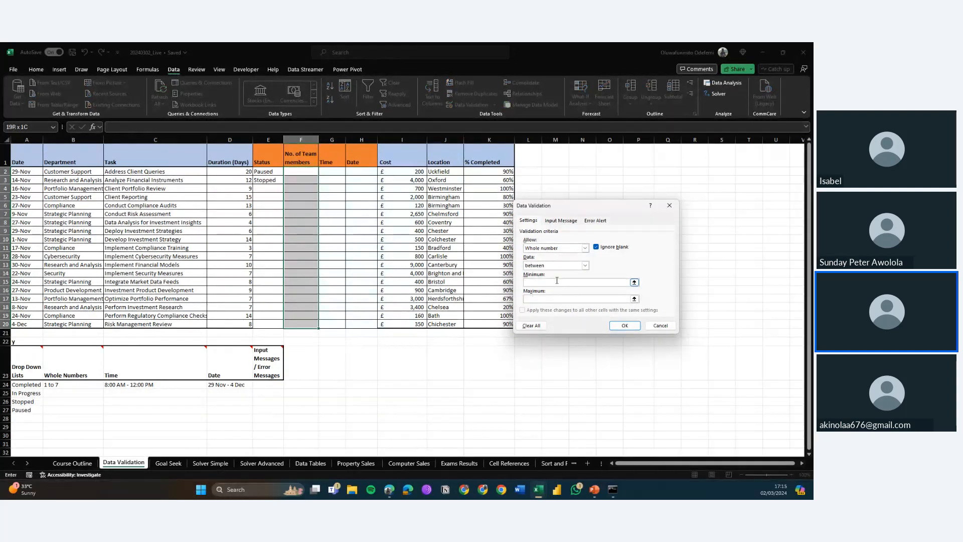
pyautogui.click(561, 299)
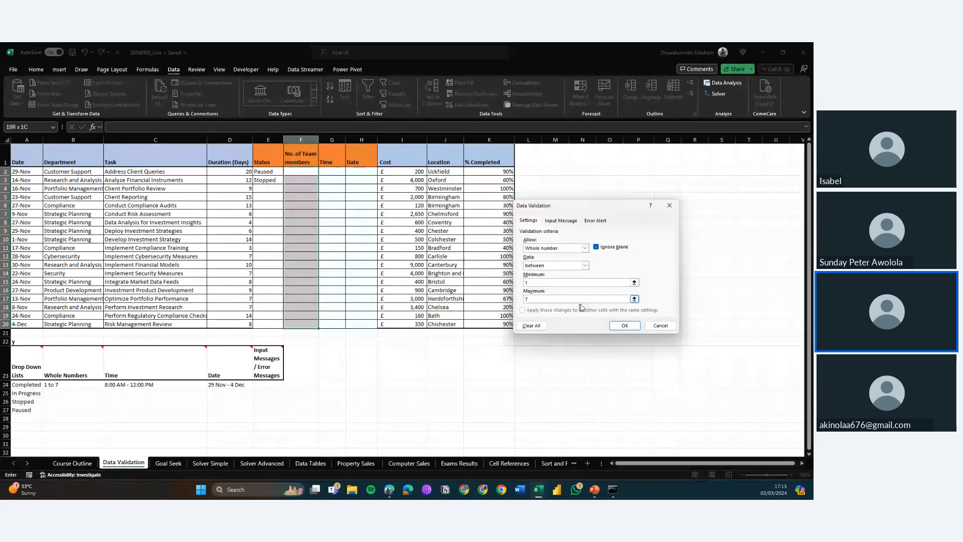
pyautogui.click(624, 325)
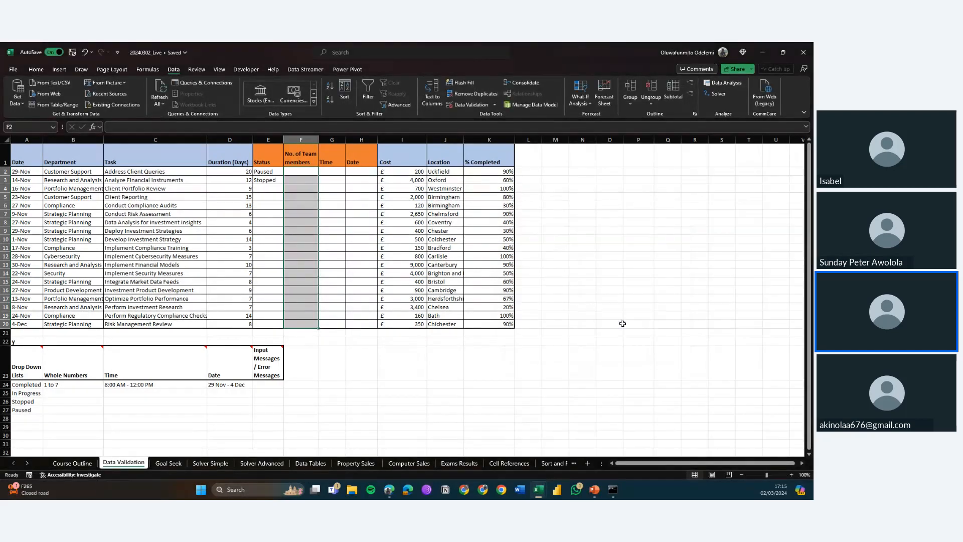
# Step: Try entering re and then 10 in a No. of Team members cell, cancelling each rejected entry
pyautogui.click(303, 186)
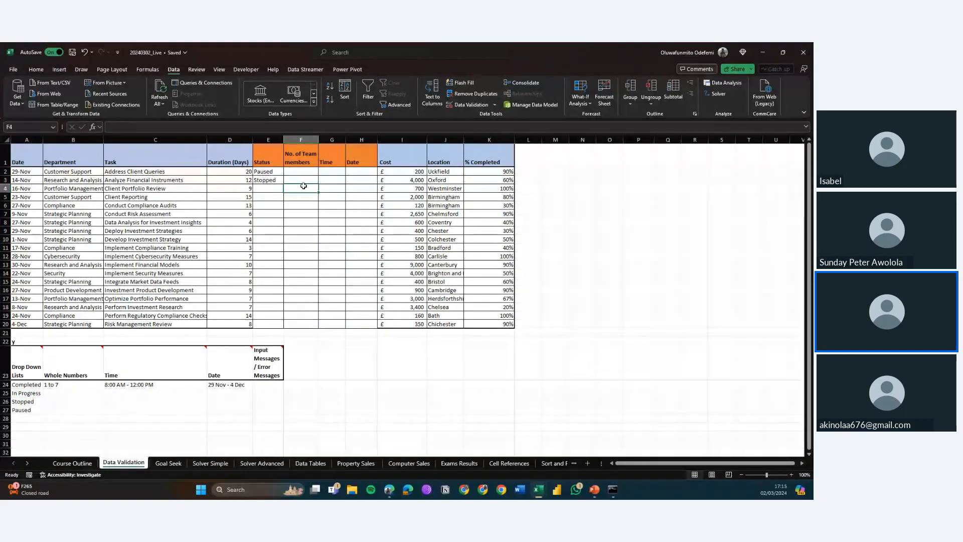
pyautogui.click(301, 221)
pyautogui.click(301, 216)
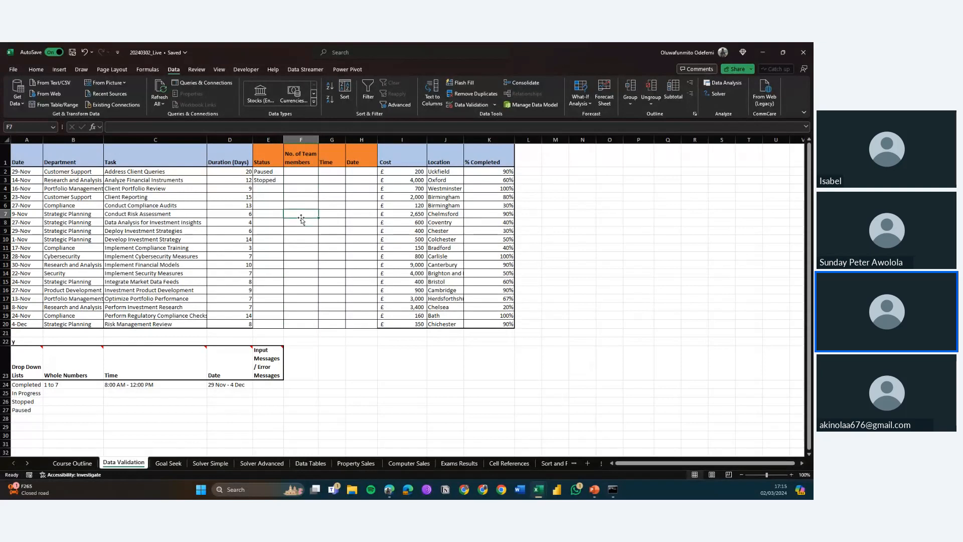
pyautogui.write('re')
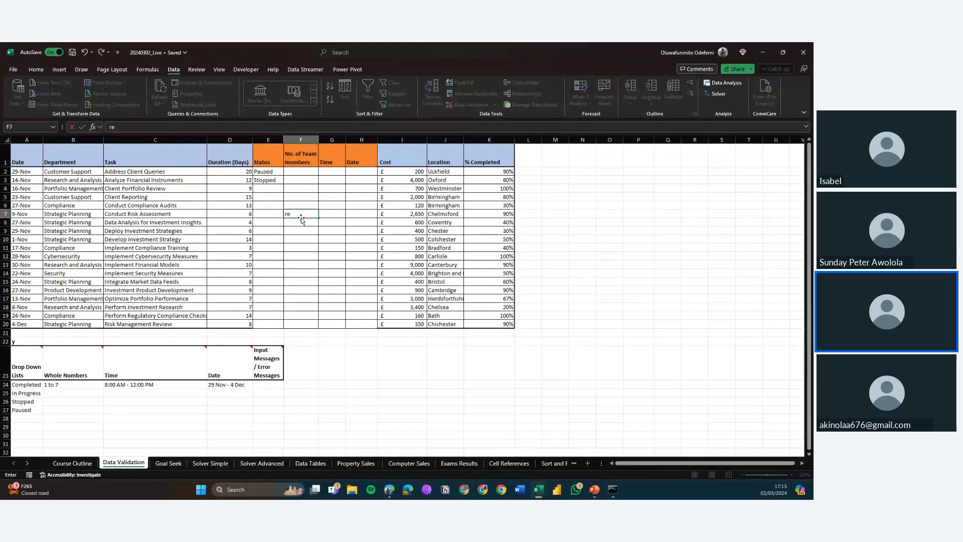
pyautogui.press('Return')
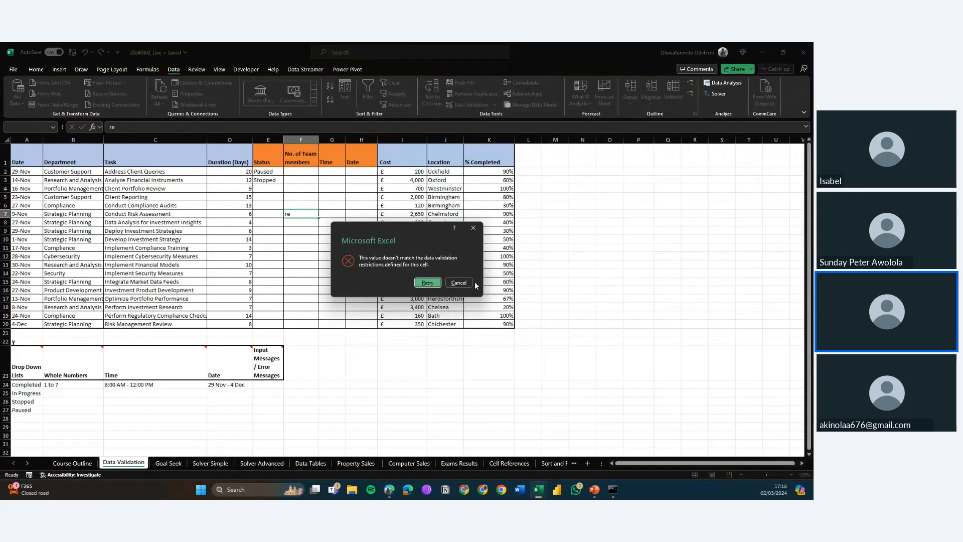
pyautogui.click(459, 283)
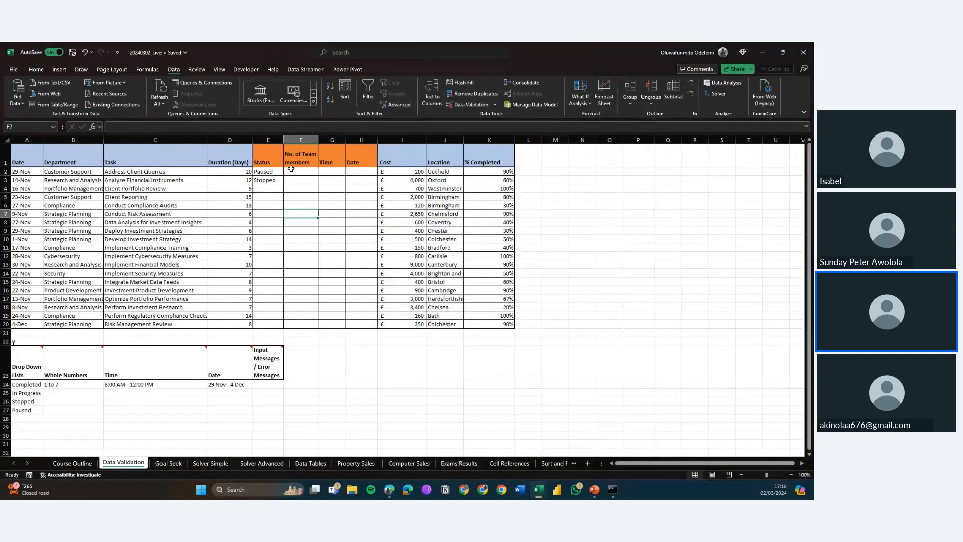
pyautogui.write('10')
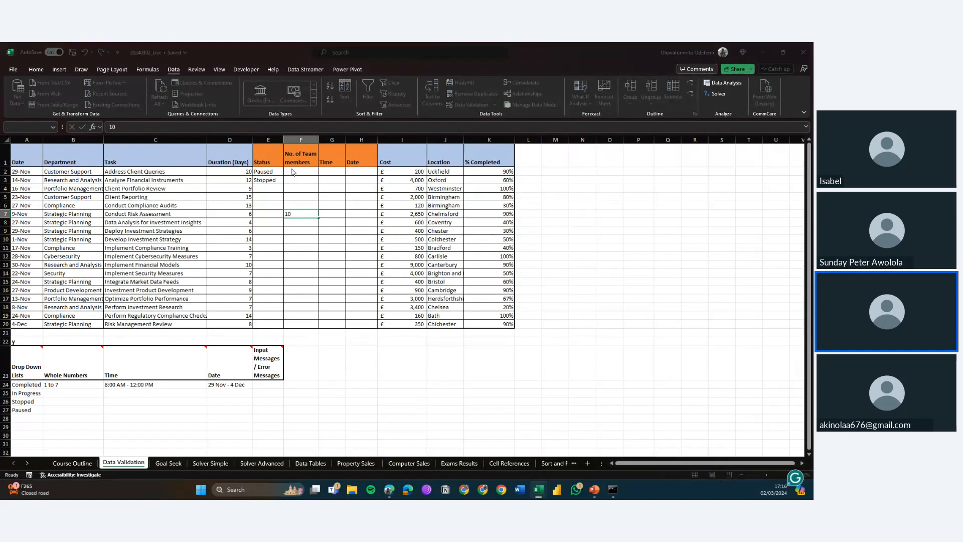
pyautogui.press('Return')
pyautogui.press('Escape')
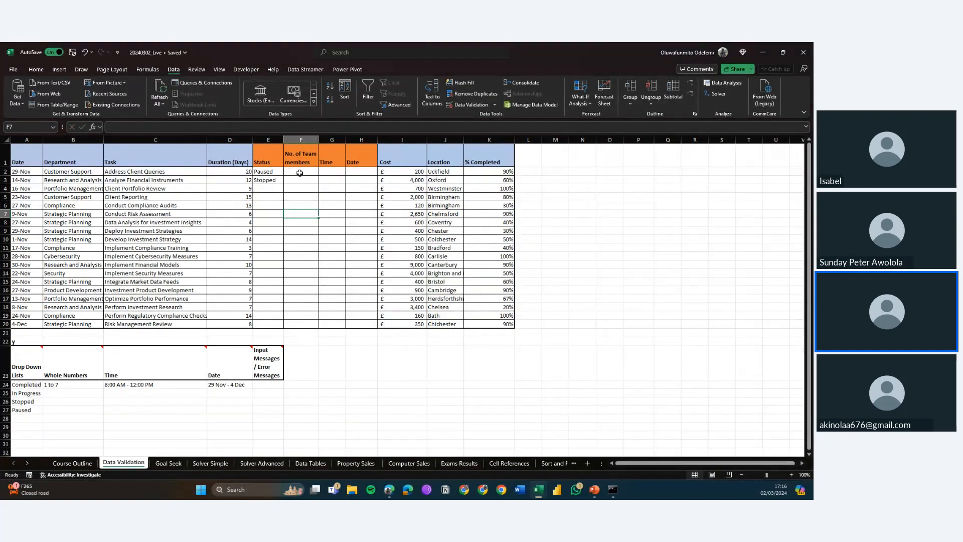
# Step: Open data validation for F2:F20 and write an input message titled Error: You can only enter between 1 and 7 in this cell
pyautogui.click(299, 171)
pyautogui.hotkey('shift', 'Down')
pyautogui.hotkey('shift', 'Down')
pyautogui.hotkey('shift', 'Down')
pyautogui.hotkey('shift', 'Down')
pyautogui.hotkey('shift', 'Down')
pyautogui.hotkey('shift', 'Down')
pyautogui.hotkey('shift', 'Down')
pyautogui.hotkey('shift', 'Down')
pyautogui.hotkey('shift', 'Down')
pyautogui.hotkey('shift', 'Down')
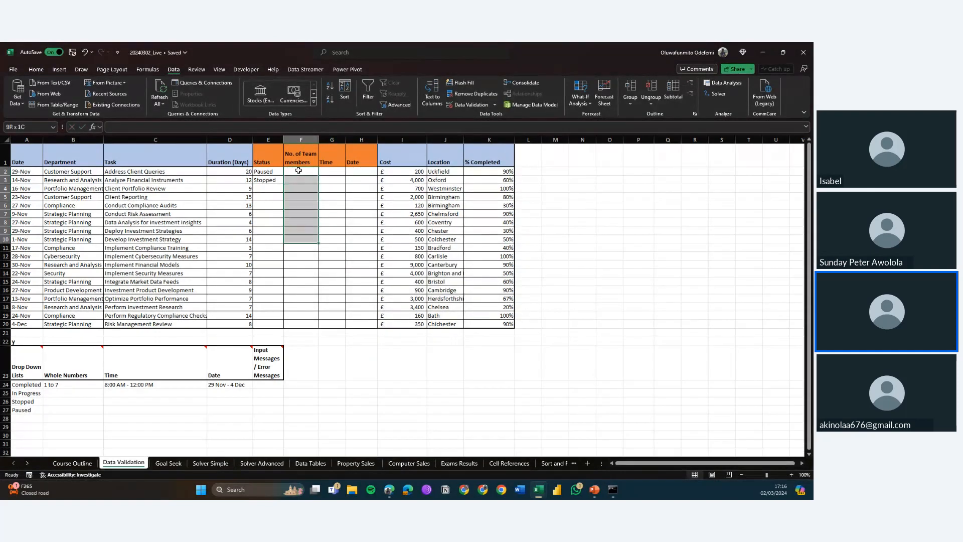
pyautogui.hotkey('shift', 'Down')
pyautogui.hotkey('shift', 'Down')
pyautogui.hotkey('shift', 'Down')
pyautogui.hotkey('shift', 'Down')
pyautogui.hotkey('shift', 'Down')
pyautogui.hotkey('shift', 'Down')
pyautogui.hotkey('shift', 'Down')
pyautogui.hotkey('shift', 'Down')
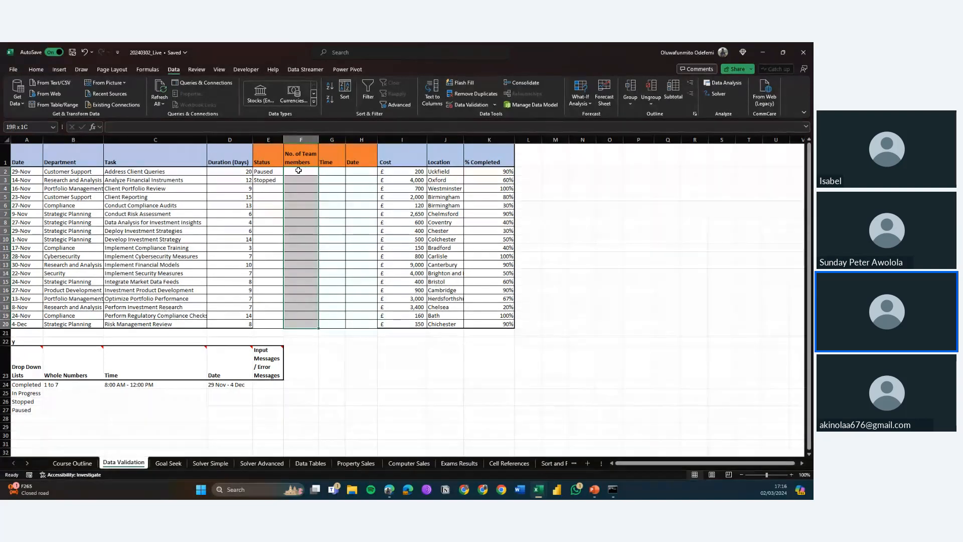
pyautogui.click(472, 105)
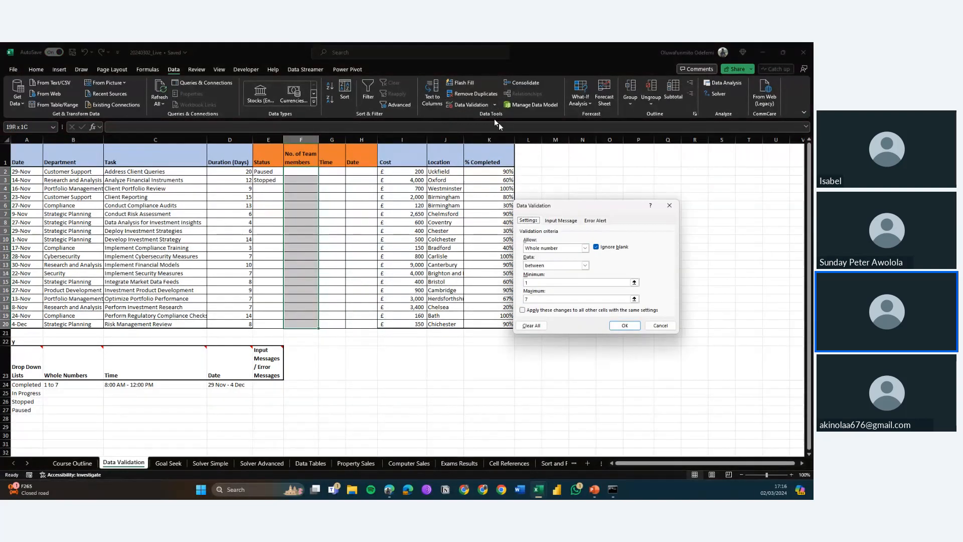
pyautogui.click(561, 221)
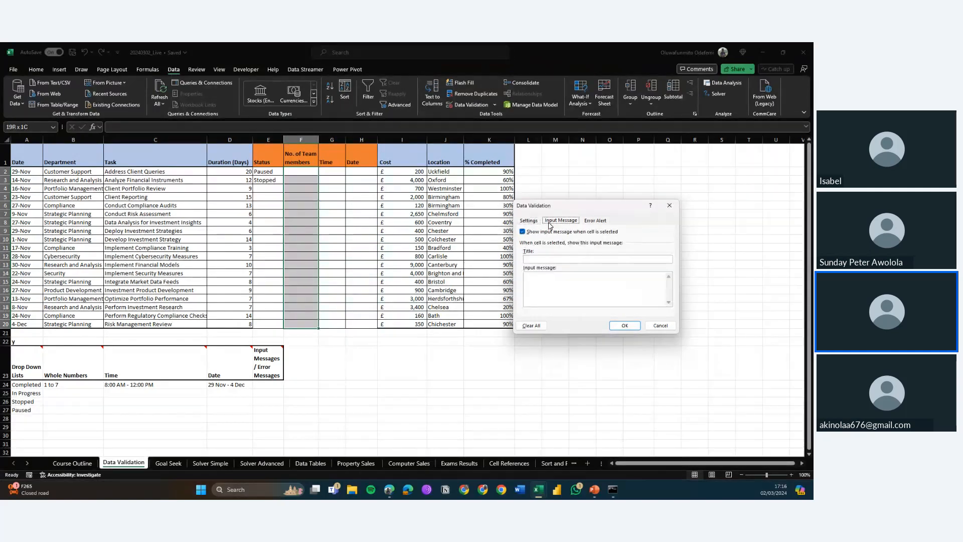
pyautogui.click(565, 259)
pyautogui.write('Erroe')
pyautogui.press('BackSpace')
pyautogui.write('r')
pyautogui.click(561, 293)
pyautogui.write('You can only enter')
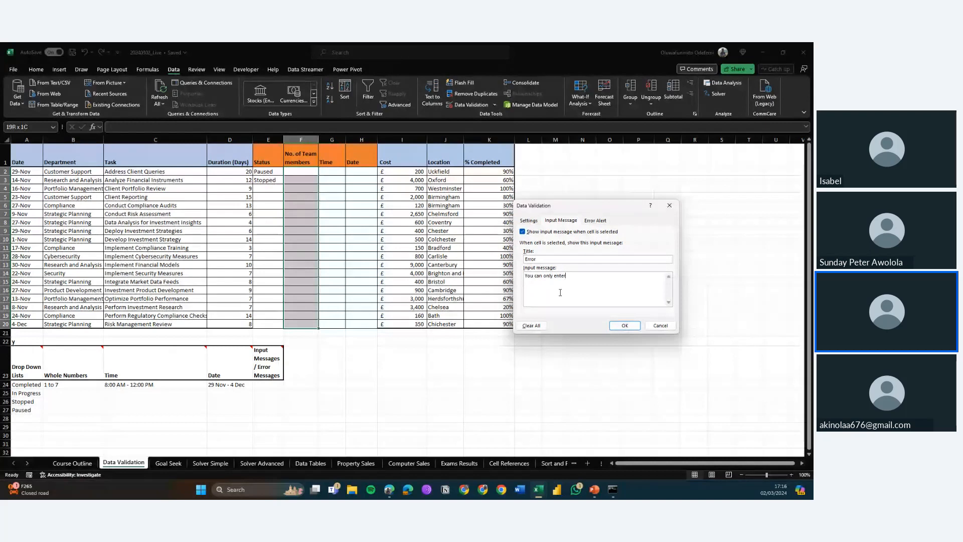
pyautogui.write(' betwwen 1 and 7 in this cell')
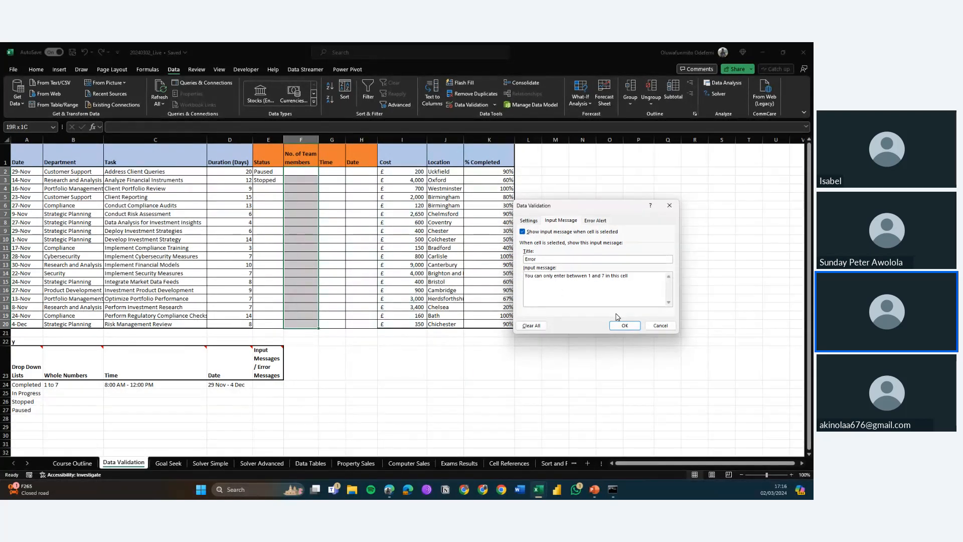
# Step: Move the message text from the input message into the error alert message and set the alert style to Warning
pyautogui.hotkey('ctrl', 'a')
pyautogui.hotkey('ctrl', 'c')
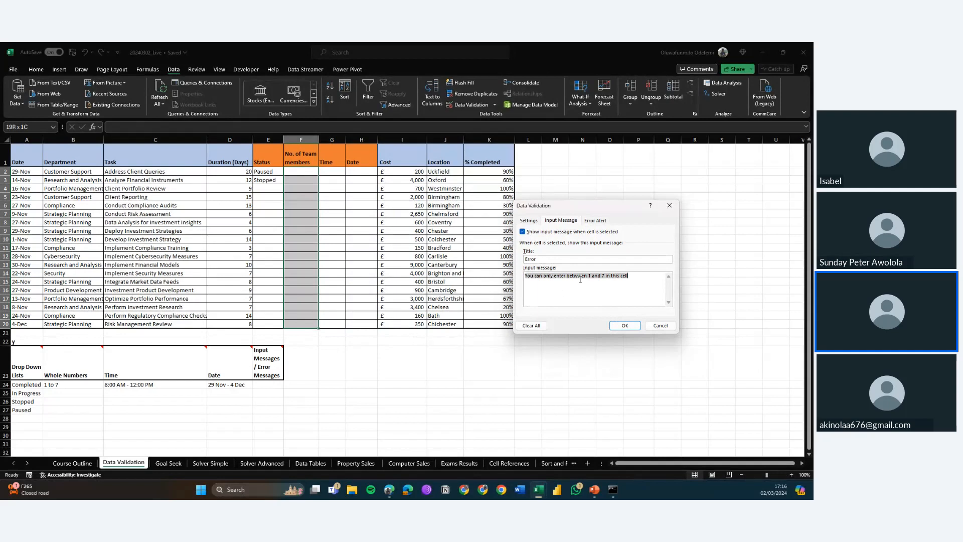
pyautogui.press('BackSpace')
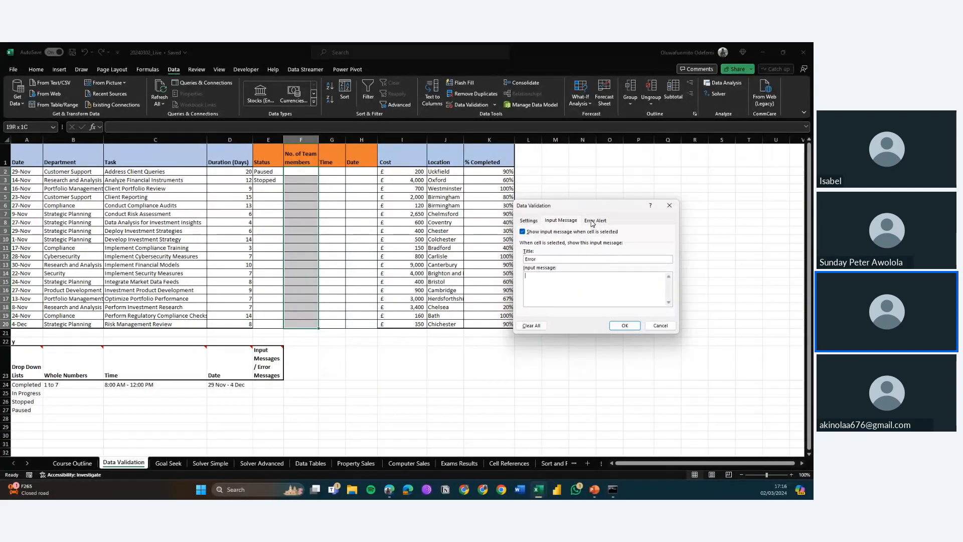
pyautogui.click(592, 223)
pyautogui.click(575, 261)
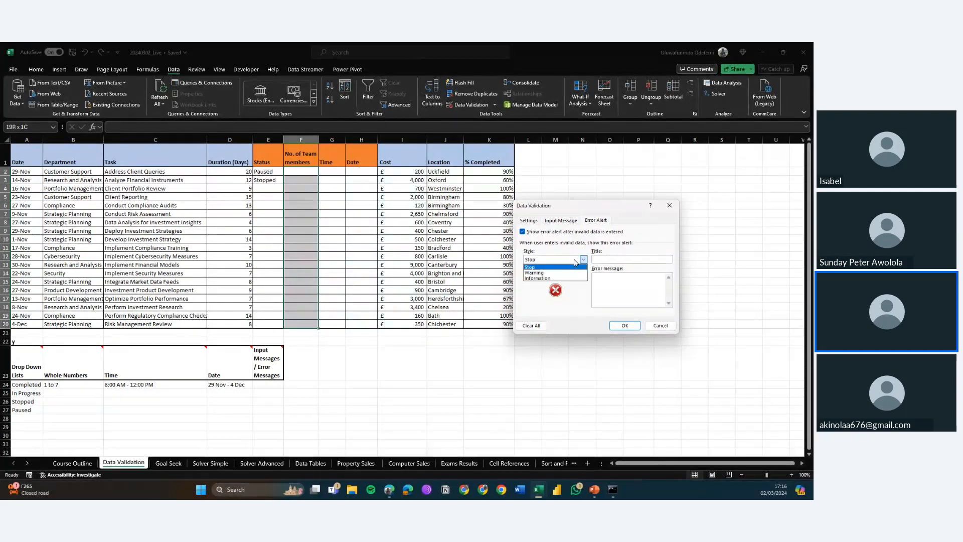
pyautogui.click(560, 273)
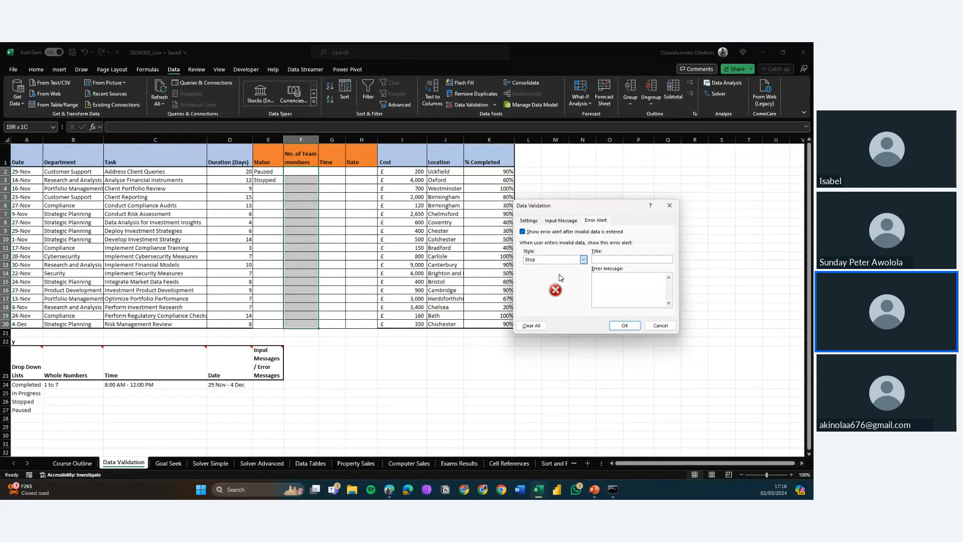
pyautogui.click(613, 280)
pyautogui.hotkey('ctrl', 'v')
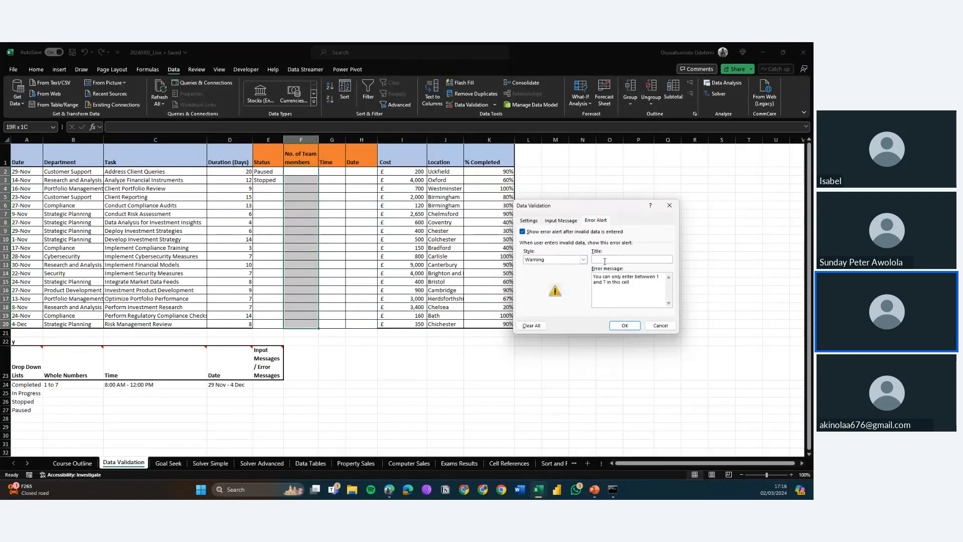
# Step: Title the error alert Error, retitle the input message Select between 1 and 7, and apply the validation
pyautogui.click(605, 259)
pyautogui.write('Error')
pyautogui.click(568, 221)
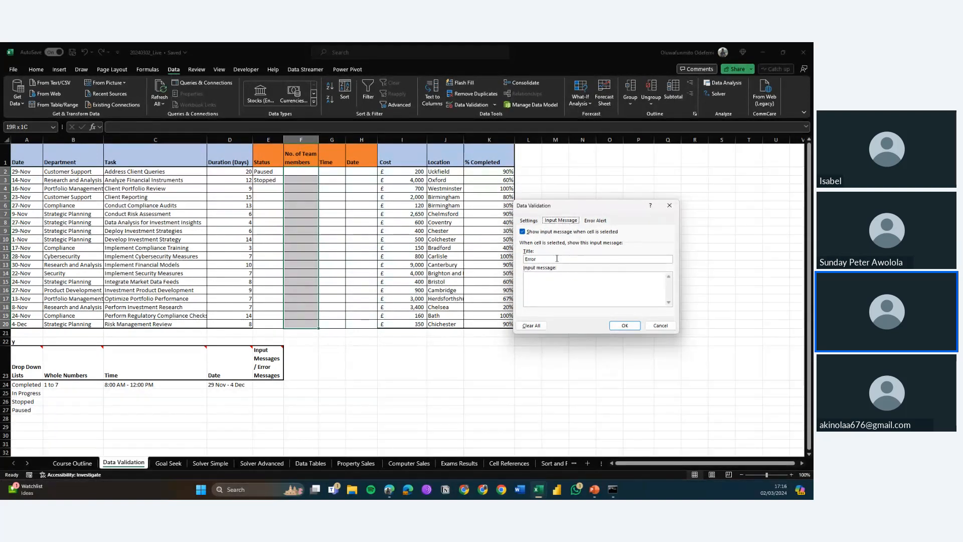
pyautogui.moveTo(557, 258); pyautogui.dragTo(481, 252)
pyautogui.write('Select betwwen 1 and 7')
pyautogui.click(624, 326)
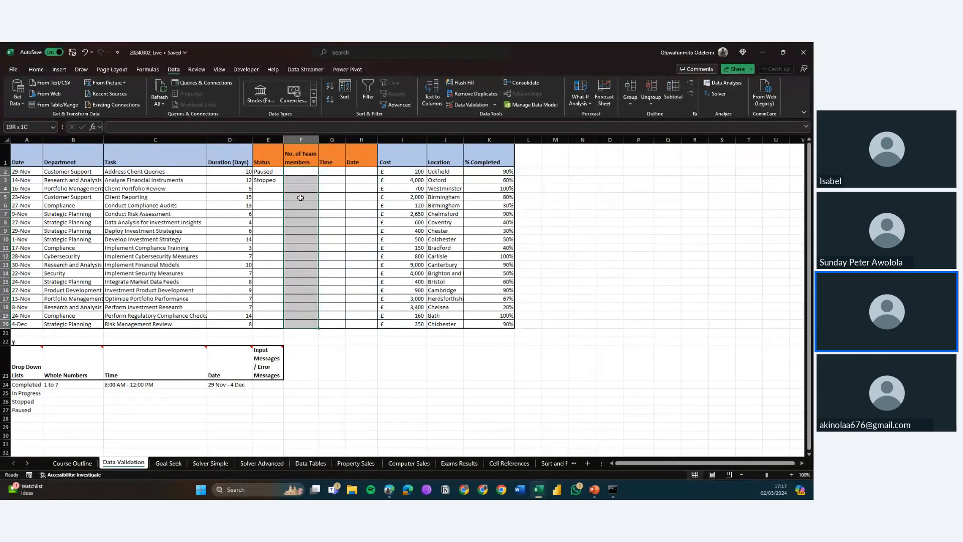
# Step: Enter 3 in the first No. of Team members cell
pyautogui.click(305, 201)
pyautogui.click(299, 173)
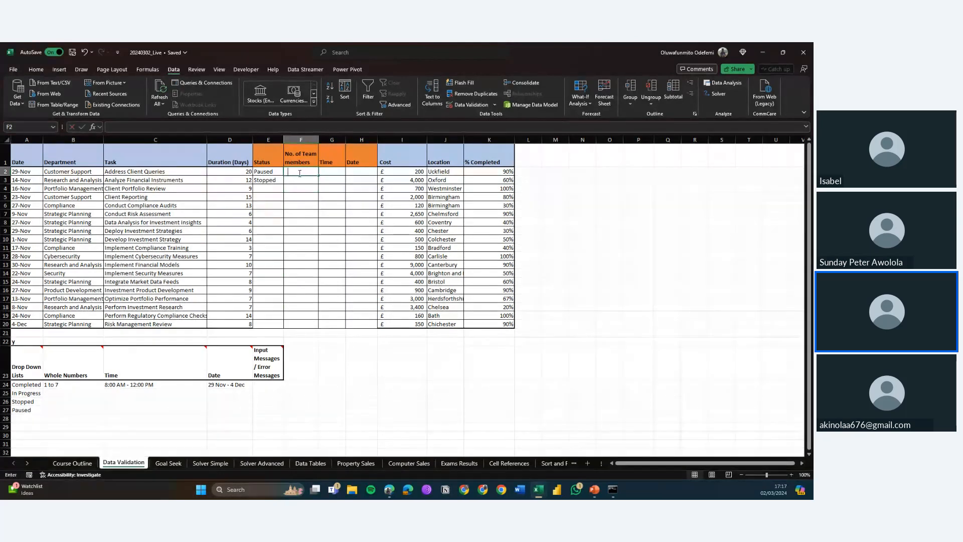
pyautogui.write('3')
pyautogui.press('Return')
# Step: Enter 9 in that cell, accept the out-of-range warning, then clear the cell
pyautogui.click(299, 173)
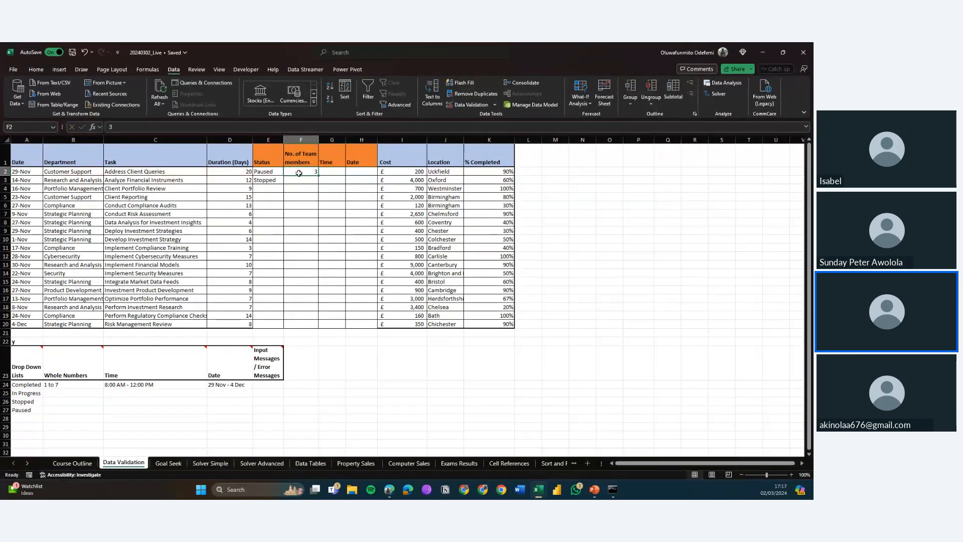
pyautogui.write('9')
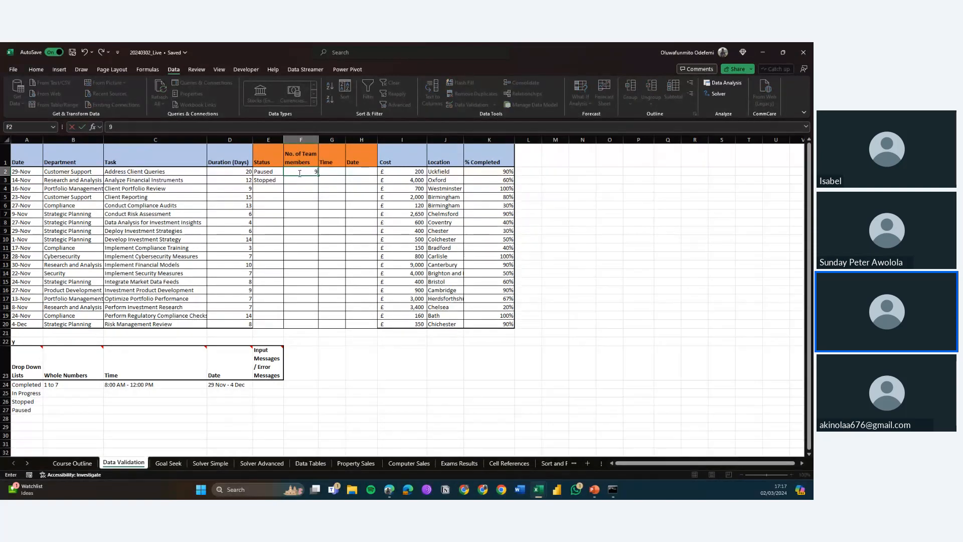
pyautogui.press('Return')
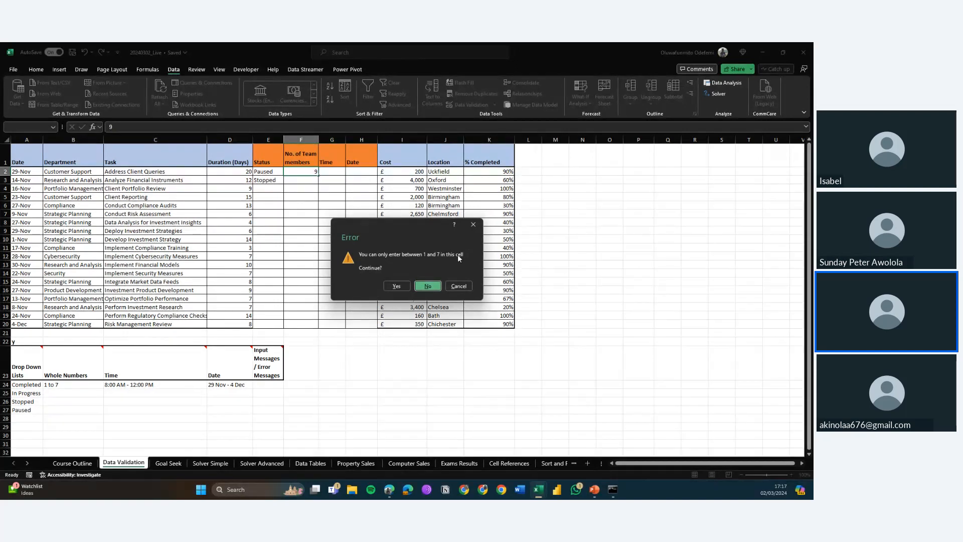
pyautogui.click(401, 287)
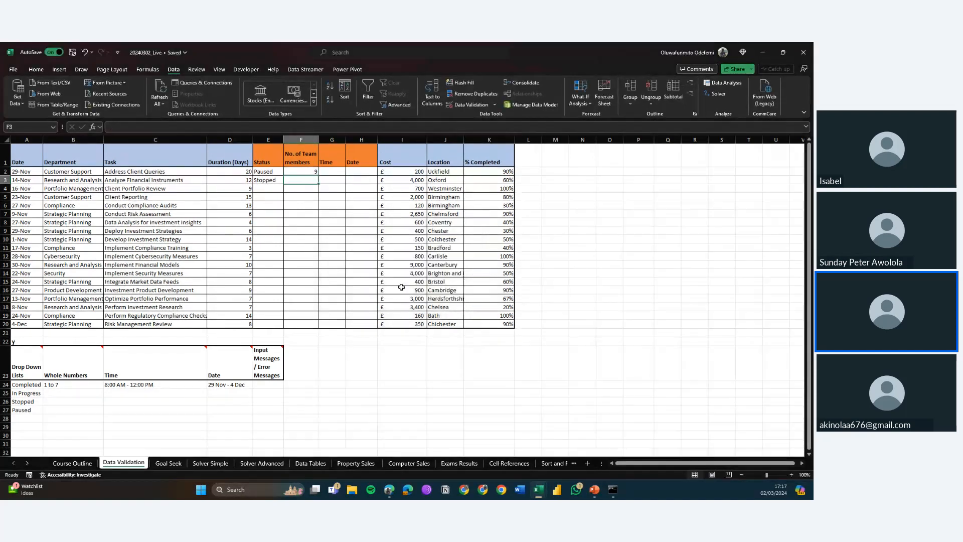
pyautogui.click(306, 171)
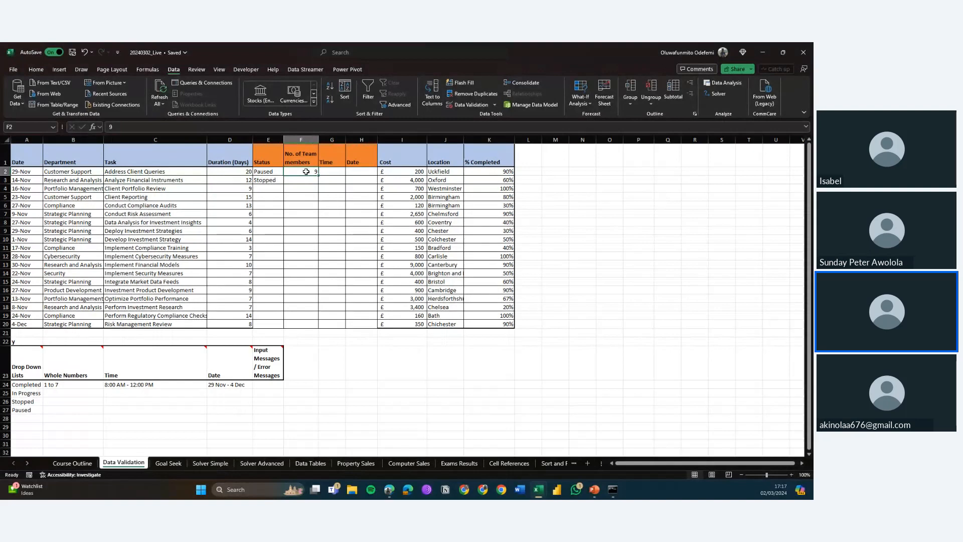
pyautogui.press('Delete')
# Step: Reopen data validation for F2:F20, switch the error alert style to Stop, and set the input message to Select between 1 and 7
pyautogui.click(348, 230)
pyautogui.click(344, 229)
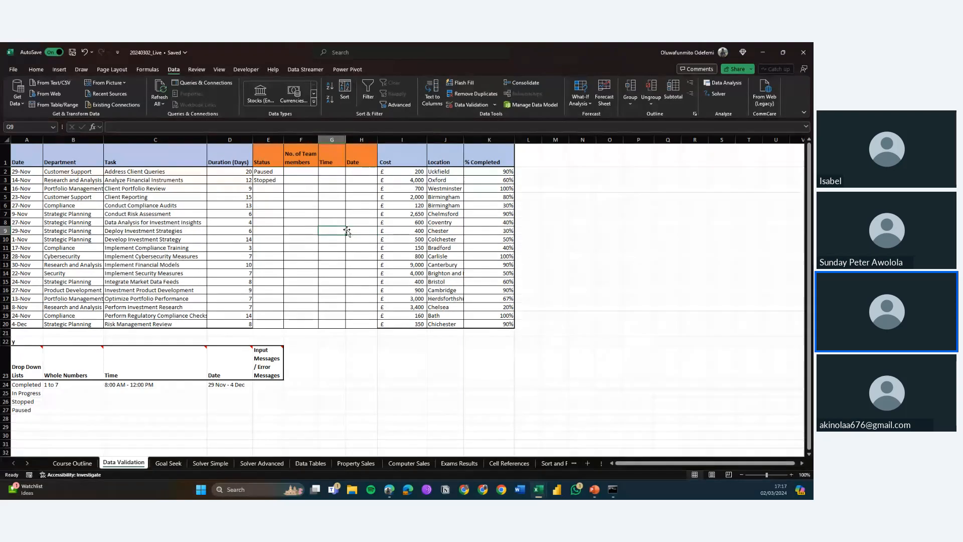
pyautogui.press('Left')
pyautogui.moveTo(301, 171); pyautogui.dragTo(301, 273)
pyautogui.hotkey('shift', 'Down')
pyautogui.hotkey('shift', 'Down')
pyautogui.hotkey('shift', 'Down')
pyautogui.hotkey('shift', 'Down')
pyautogui.hotkey('shift', 'Down')
pyautogui.hotkey('shift', 'Down')
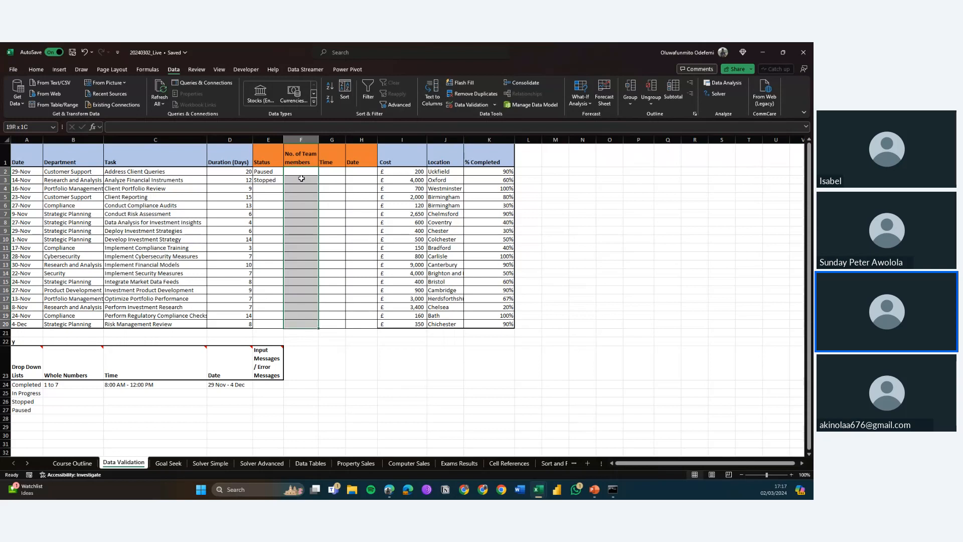
pyautogui.click(479, 105)
pyautogui.click(592, 221)
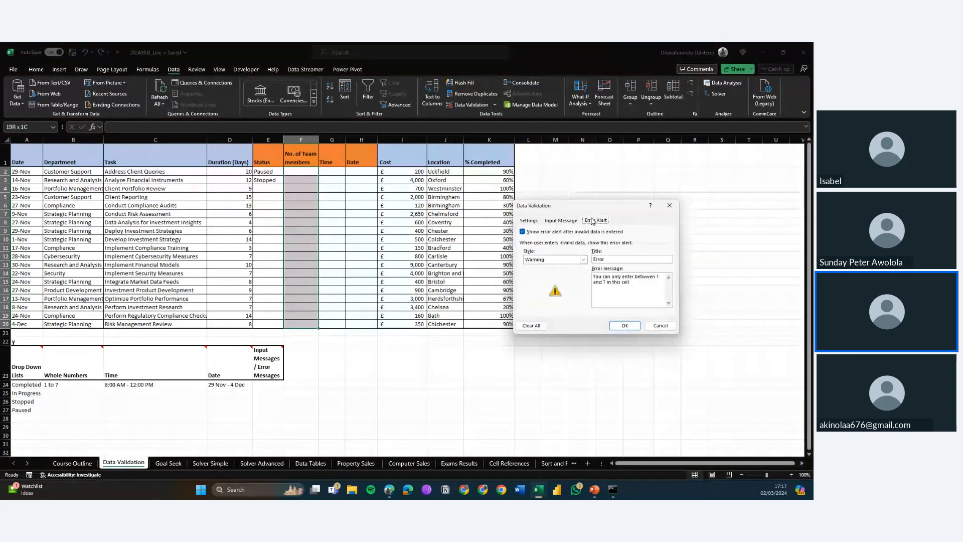
pyautogui.click(584, 260)
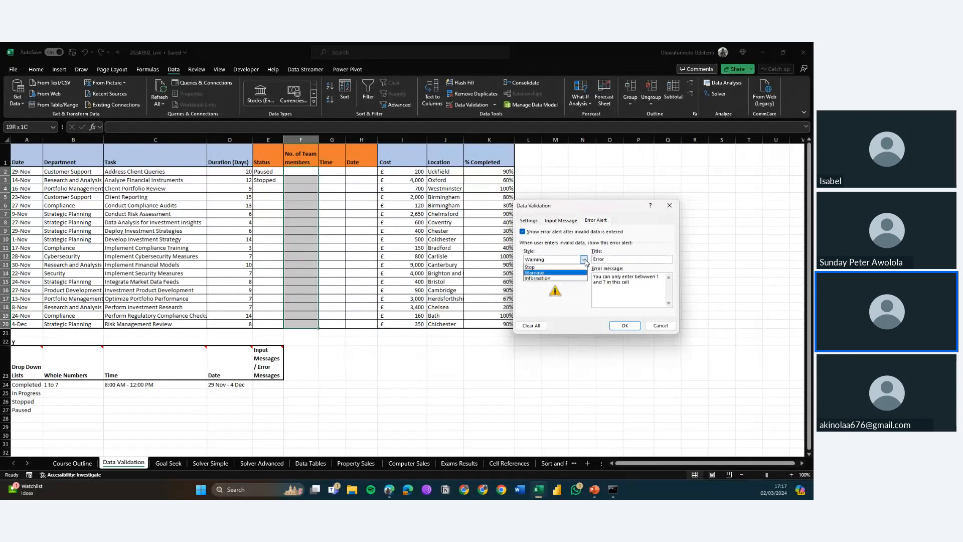
pyautogui.click(562, 271)
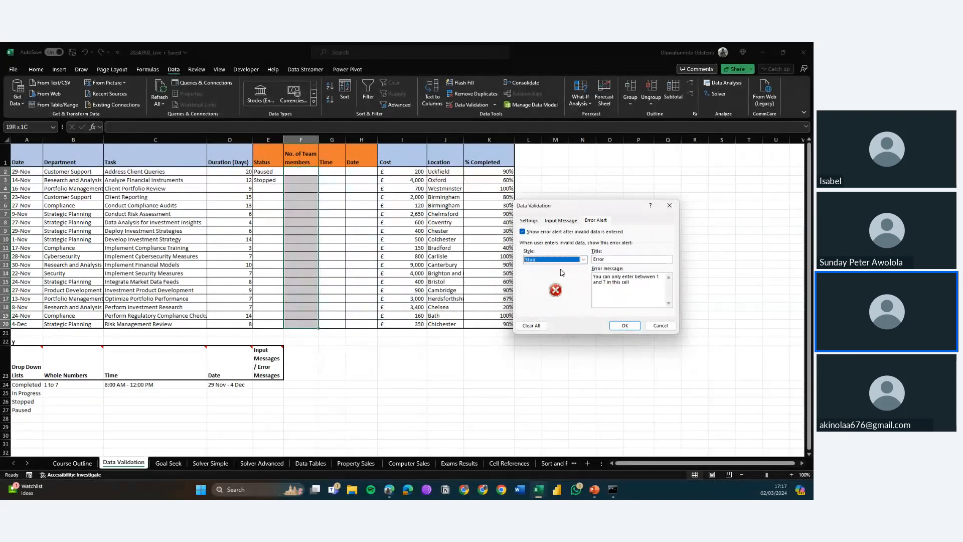
pyautogui.click(562, 221)
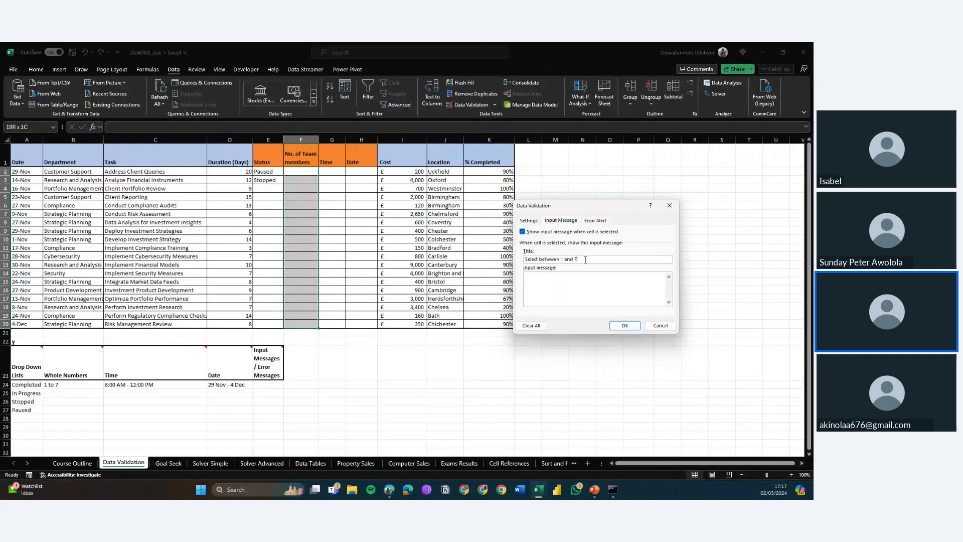
pyautogui.hotkey('ctrl', 'a')
pyautogui.hotkey('ctrl', 'c')
pyautogui.press('BackSpace')
pyautogui.hotkey('ctrl', 'v')
pyautogui.click(624, 325)
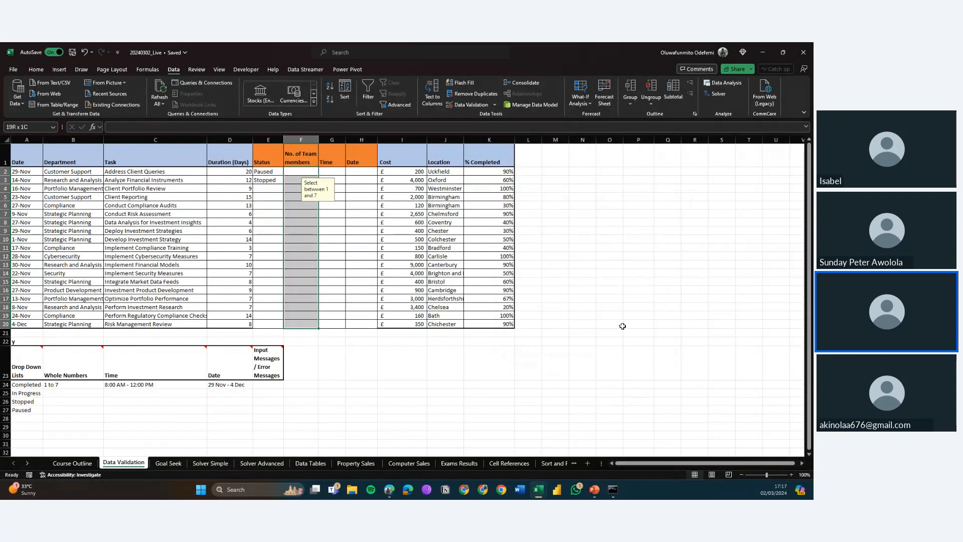
# Step: Select the first No. of Team members cell to check its input message
pyautogui.click(324, 214)
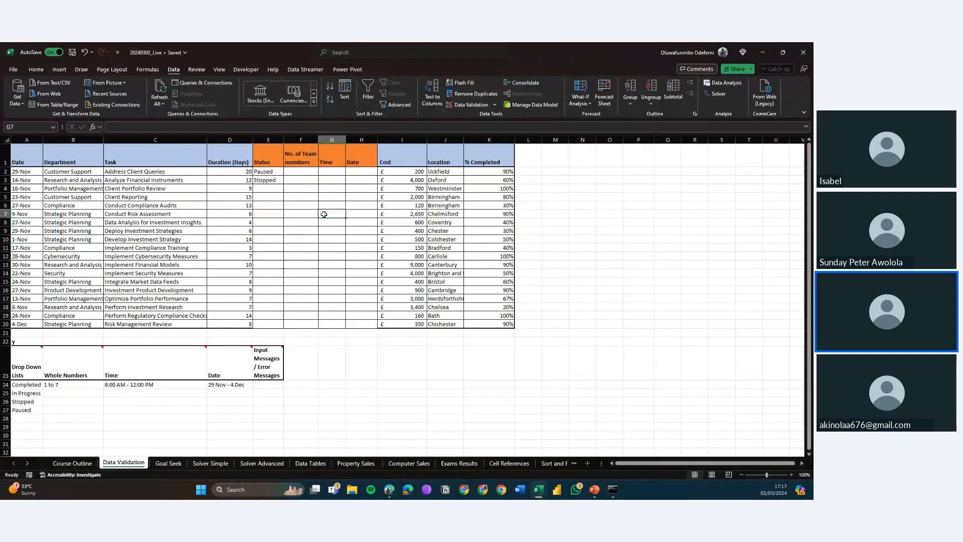
pyautogui.click(299, 171)
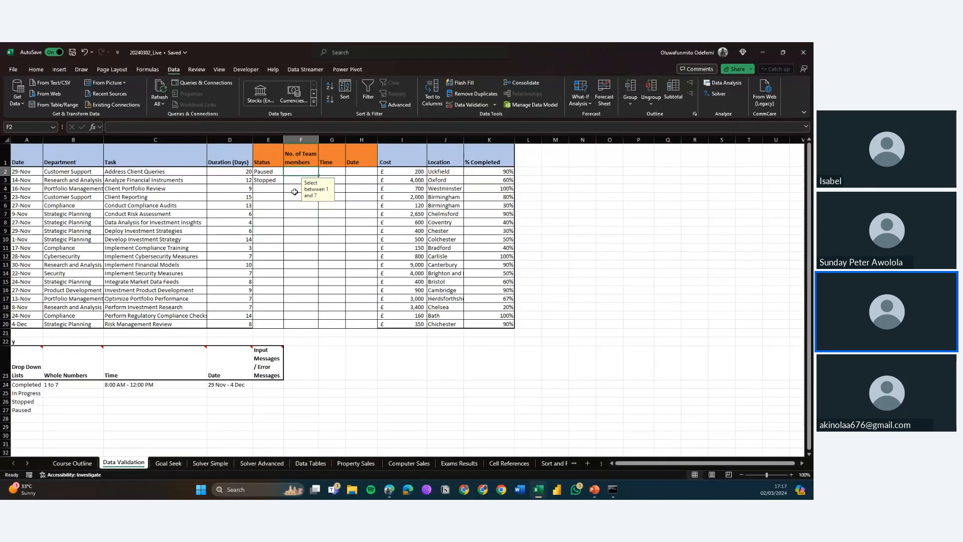
# Step: Try entering 9 in cell F4, retry after the Stop alert, and enter 6 instead
pyautogui.click(297, 189)
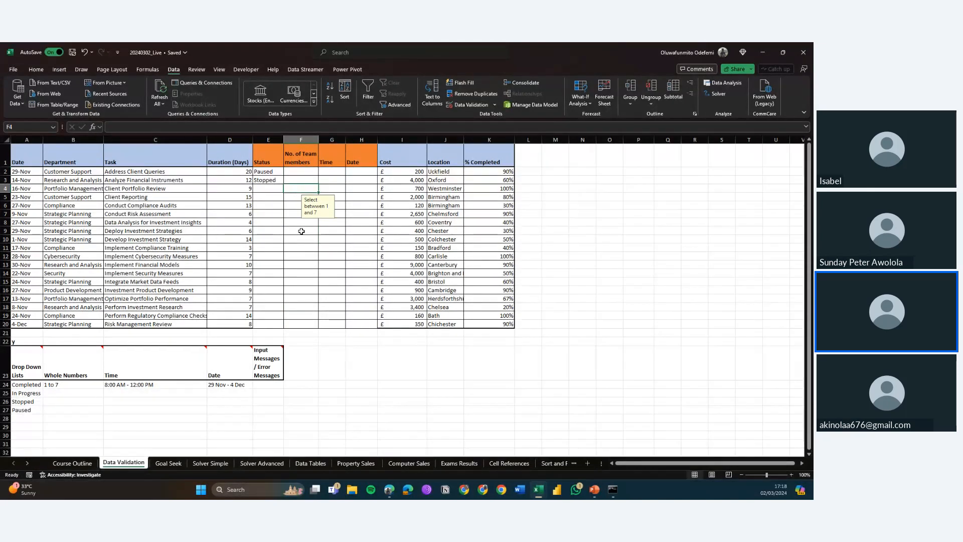
pyautogui.click(302, 231)
pyautogui.click(301, 190)
pyautogui.write('9')
pyautogui.press('Return')
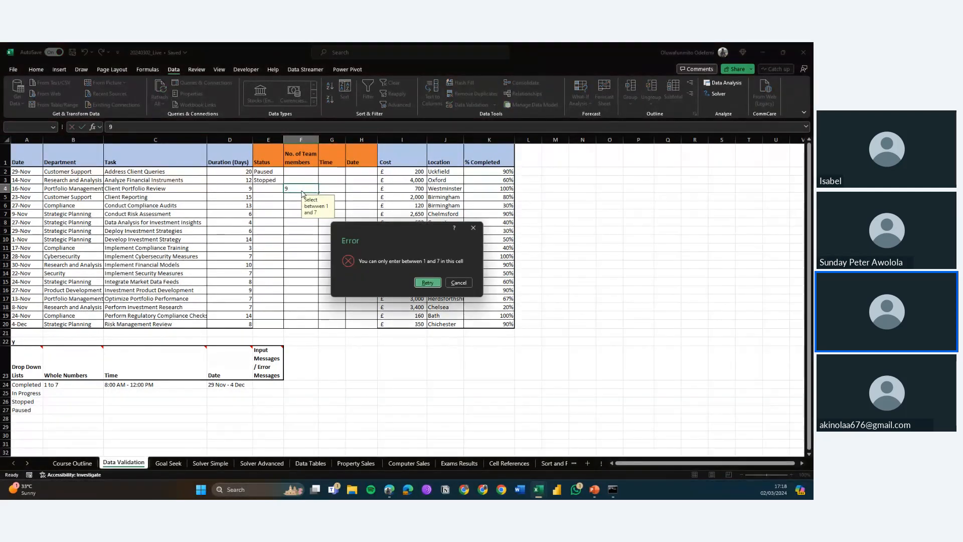
pyautogui.click(425, 282)
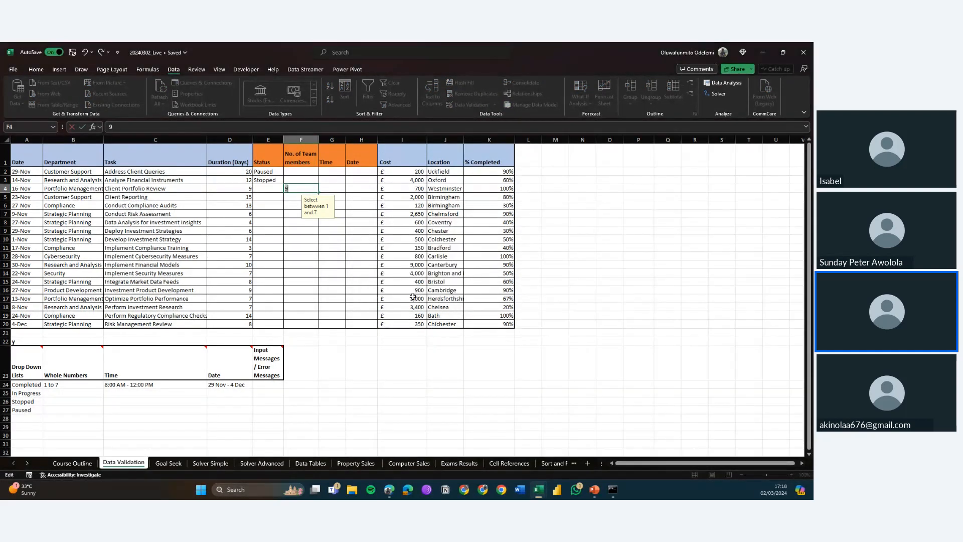
pyautogui.write('6')
pyautogui.hotkey('ctrl', 'Return')
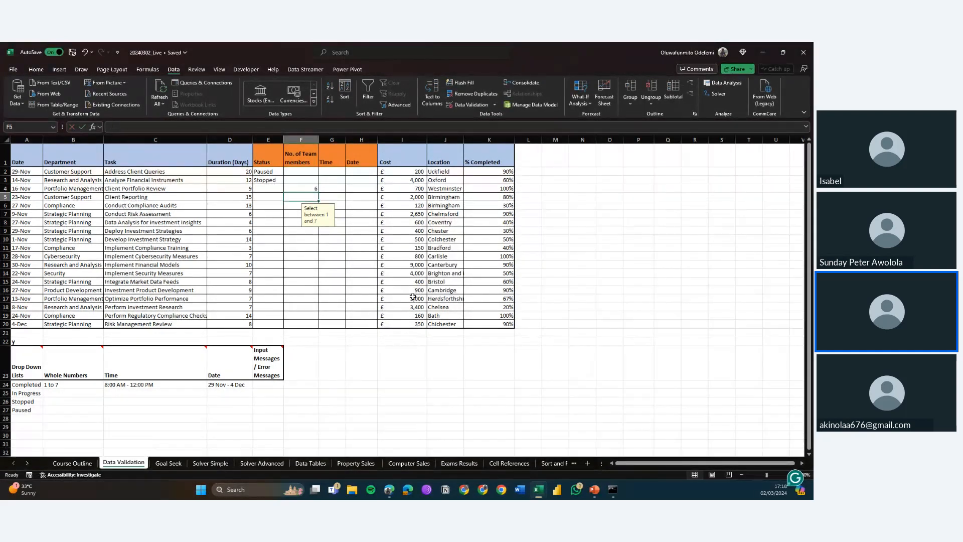
# Step: Try entering the letter a in cell F5, retry, and enter 4 instead
pyautogui.press('Down')
pyautogui.write('a')
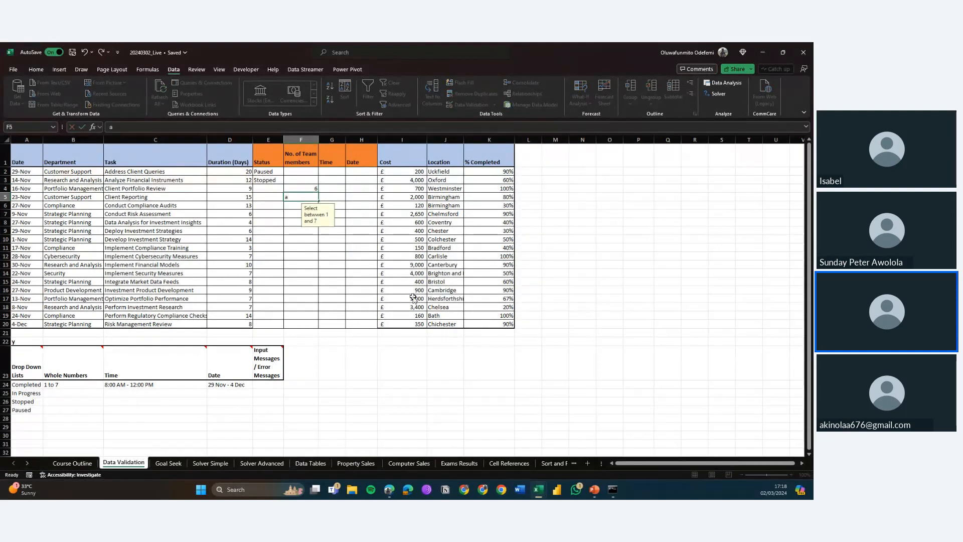
pyautogui.press('Return')
pyautogui.press('Return')
pyautogui.write('4')
pyautogui.press('Return')
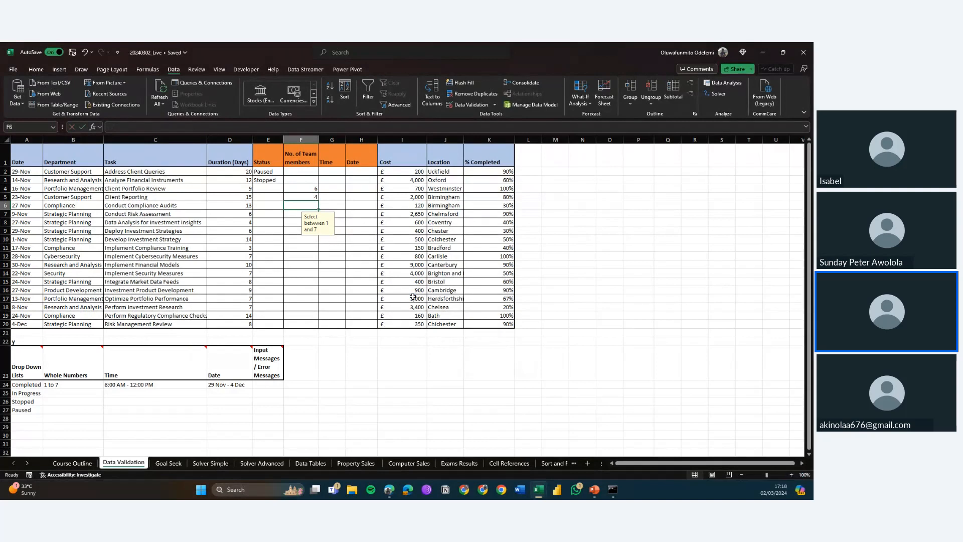
pyautogui.press('Right')
pyautogui.press('Up')
pyautogui.press('Up')
pyautogui.press('Up')
pyautogui.press('Up')
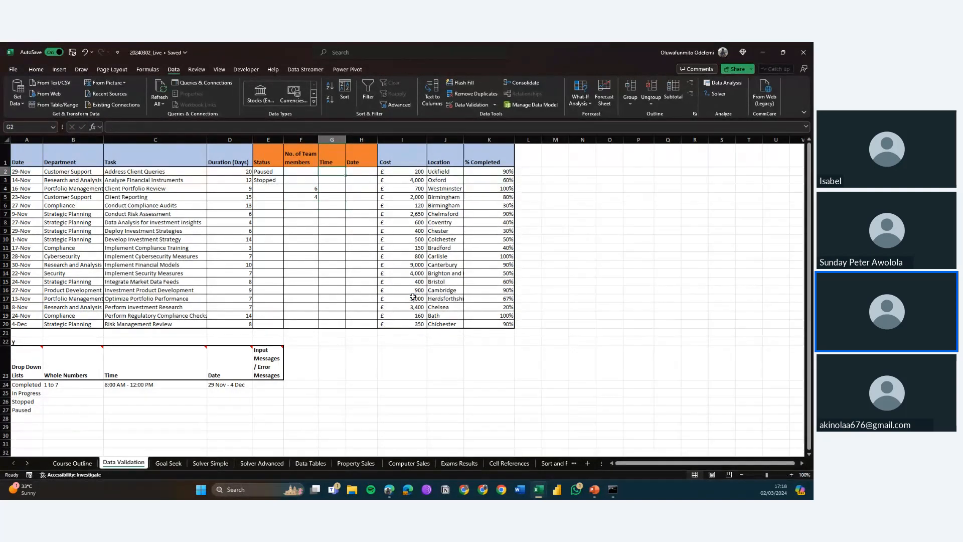
pyautogui.press('Right')
pyautogui.press('Down')
pyautogui.press('Down')
pyautogui.press('Down')
pyautogui.press('Down')
pyautogui.press('Down')
pyautogui.press('Down')
pyautogui.press('Down')
pyautogui.press('Down')
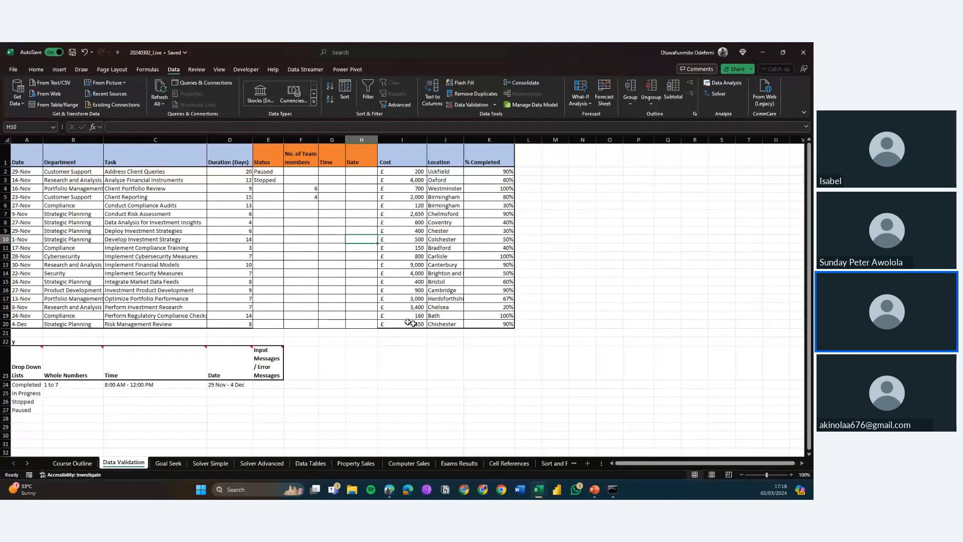
pyautogui.click(362, 305)
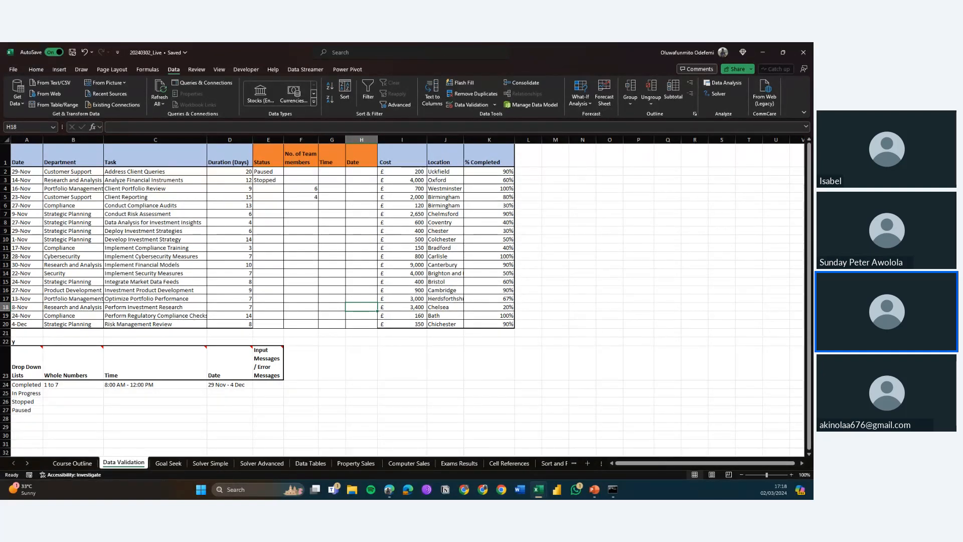
# Step: On the Course Outline sheet, mark Setting up data validation rules as Complete
pyautogui.hotkey('alt', 'Tab')
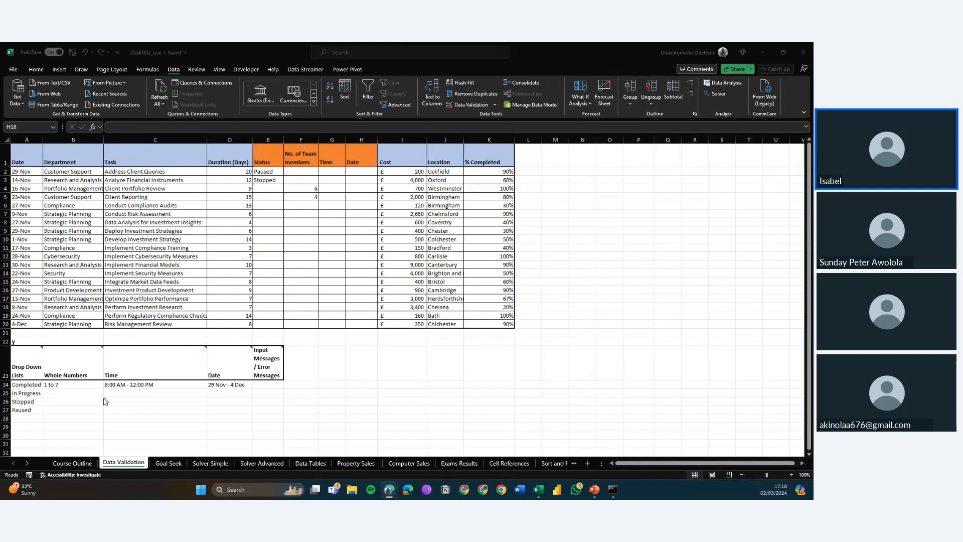
pyautogui.click(75, 461)
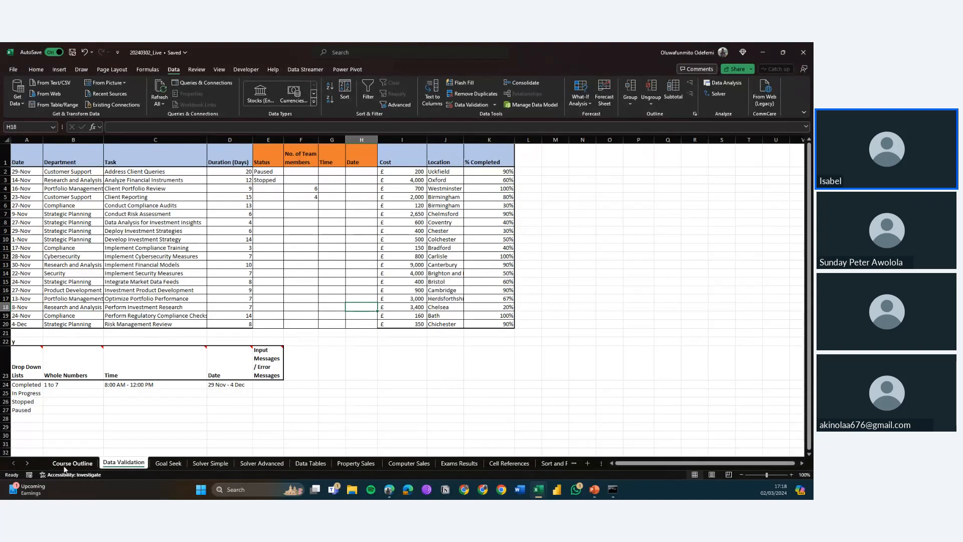
pyautogui.click(64, 468)
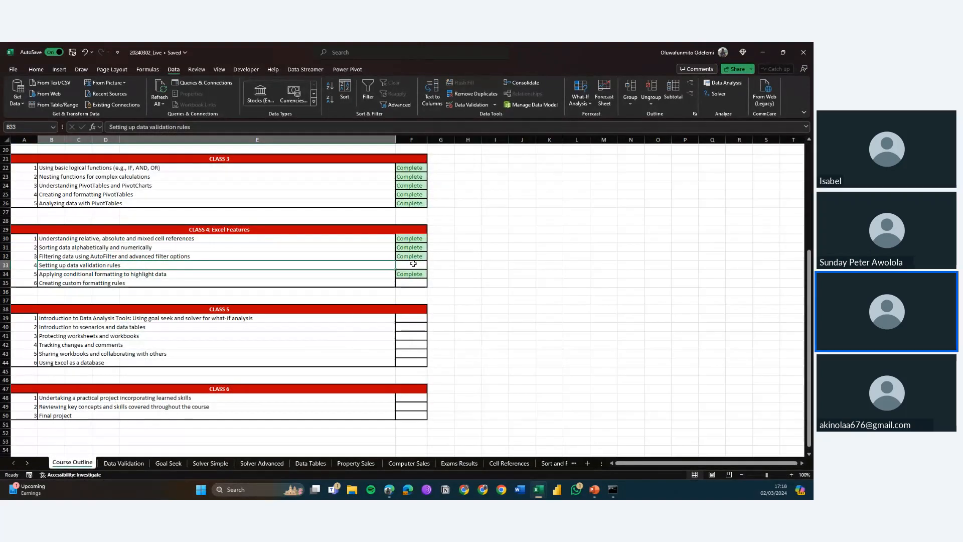
pyautogui.click(413, 263)
pyautogui.click(431, 266)
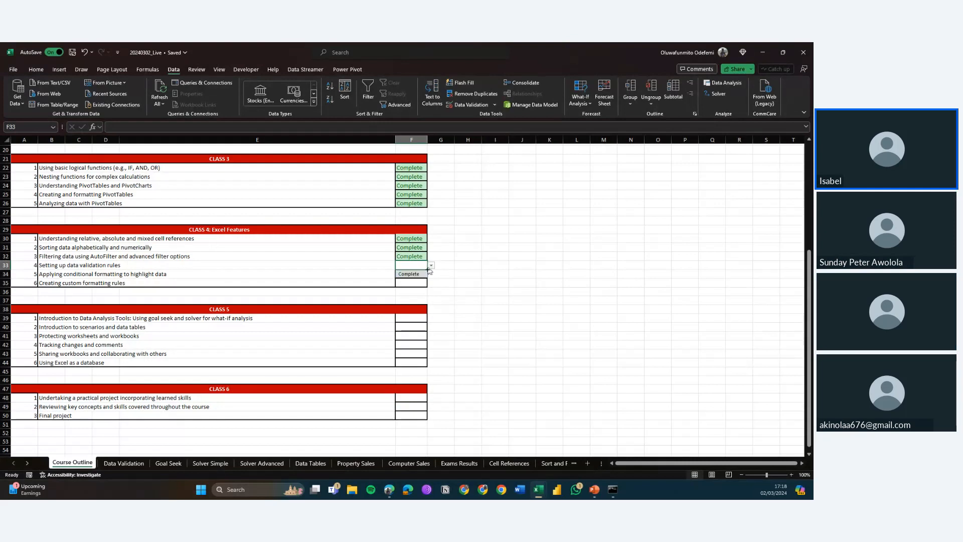
pyautogui.click(420, 276)
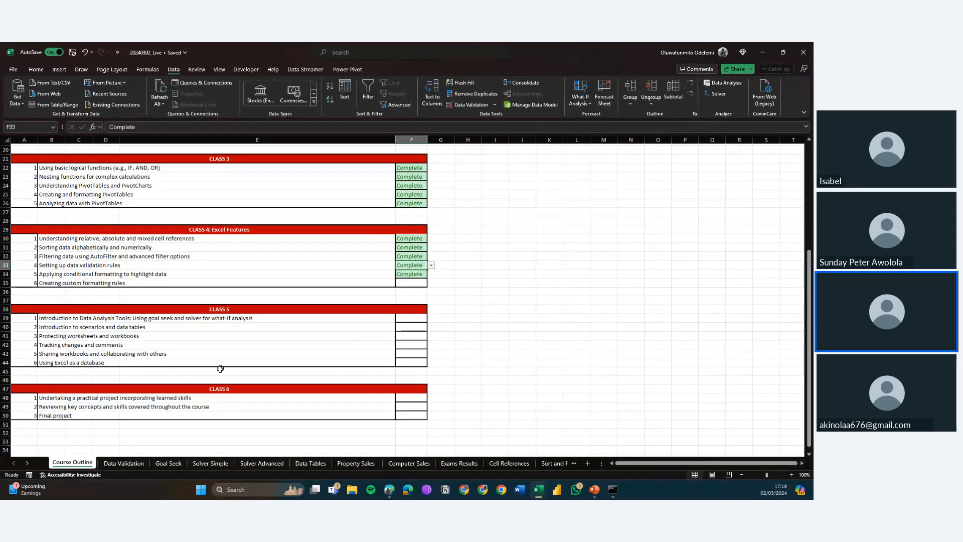
# Step: Back on Data Validation, review F4's validation settings, input message and error alert, then cancel
pyautogui.click(127, 462)
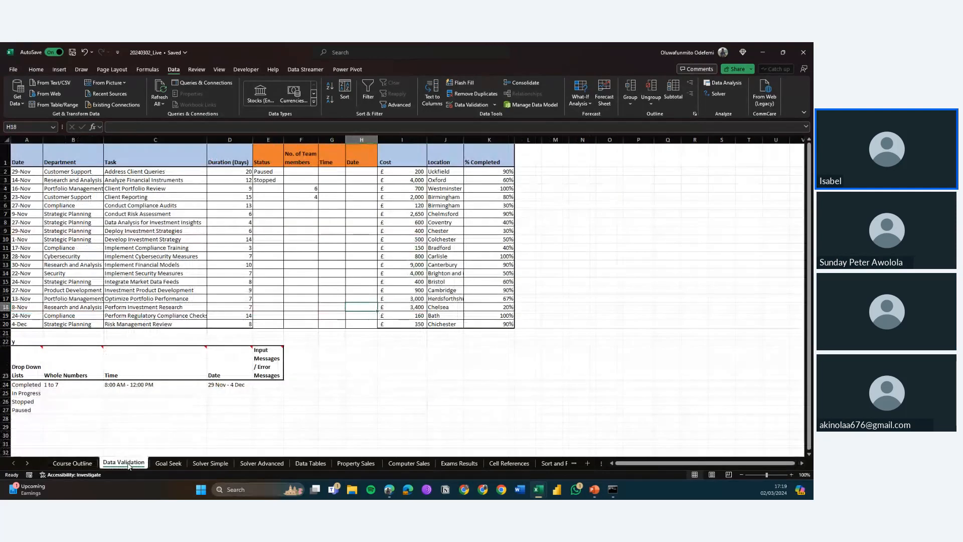
pyautogui.click(295, 190)
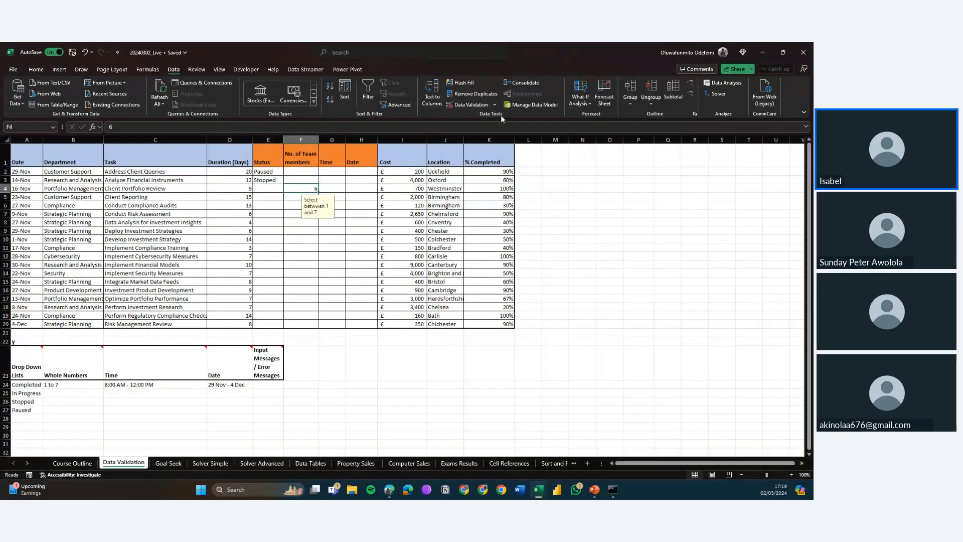
pyautogui.click(476, 105)
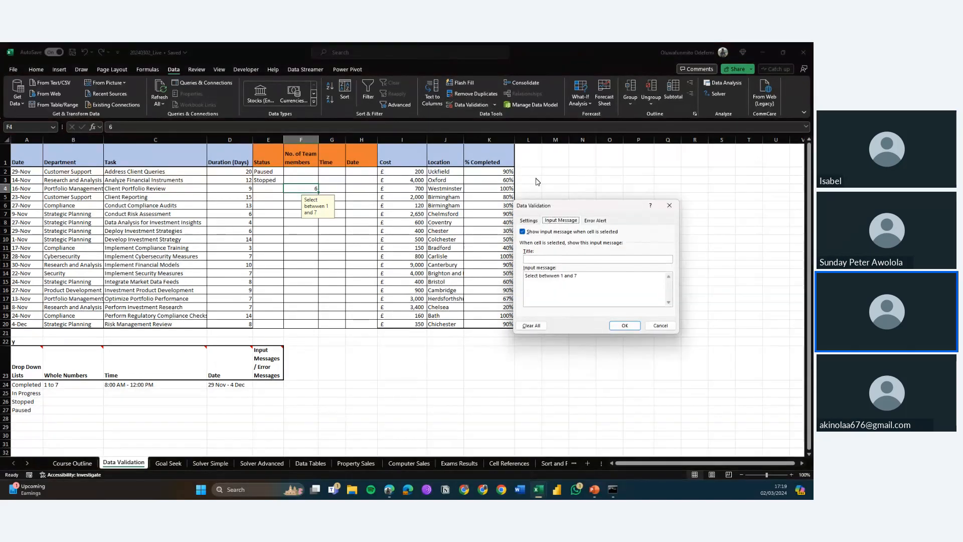
pyautogui.click(595, 220)
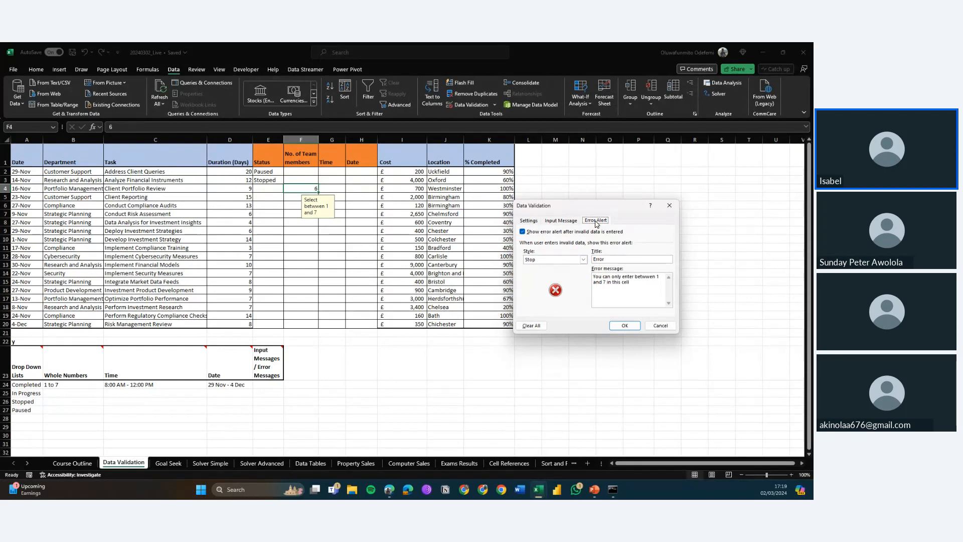
pyautogui.click(562, 221)
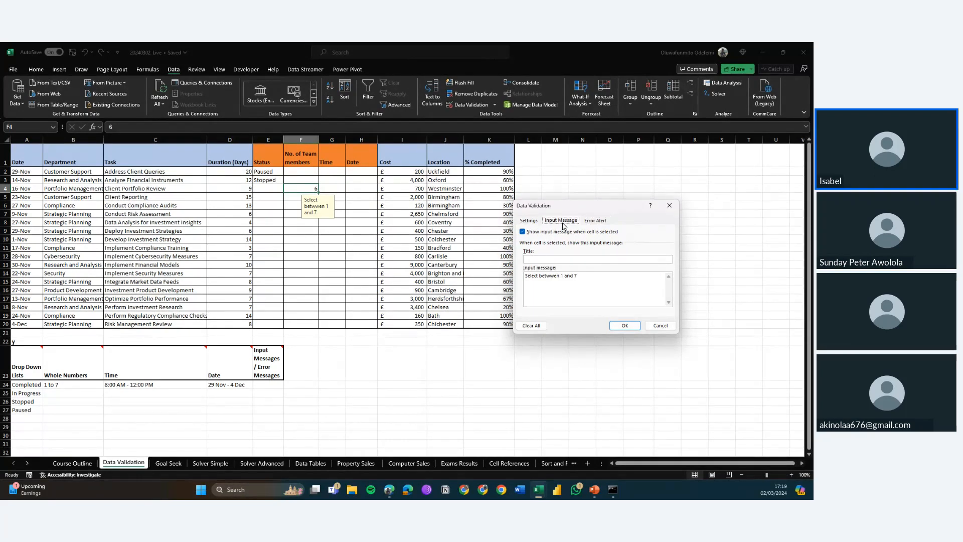
pyautogui.click(529, 222)
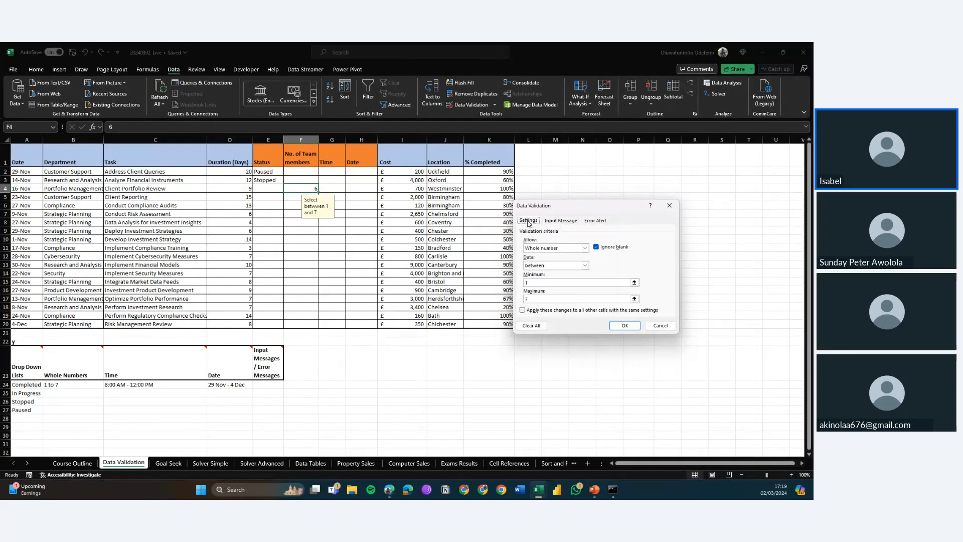
pyautogui.click(587, 222)
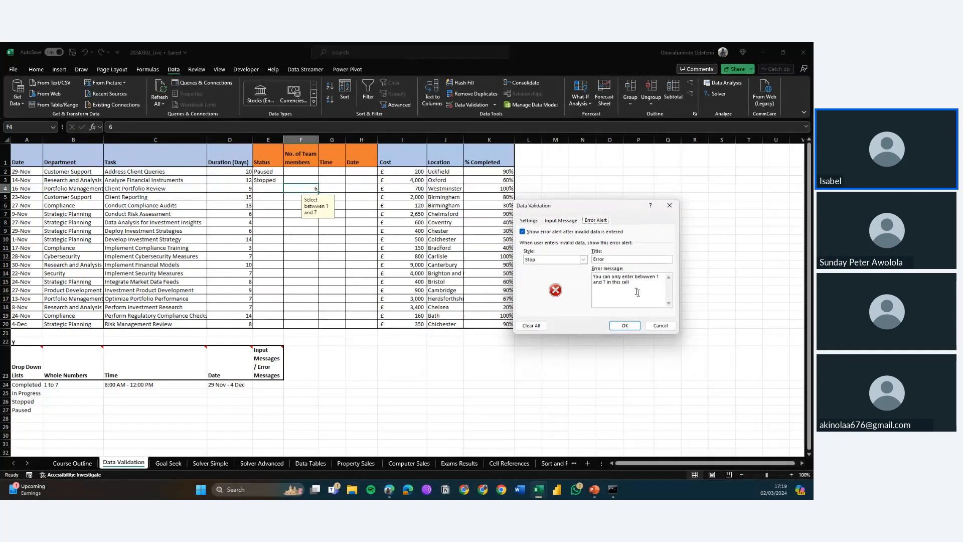
pyautogui.click(654, 325)
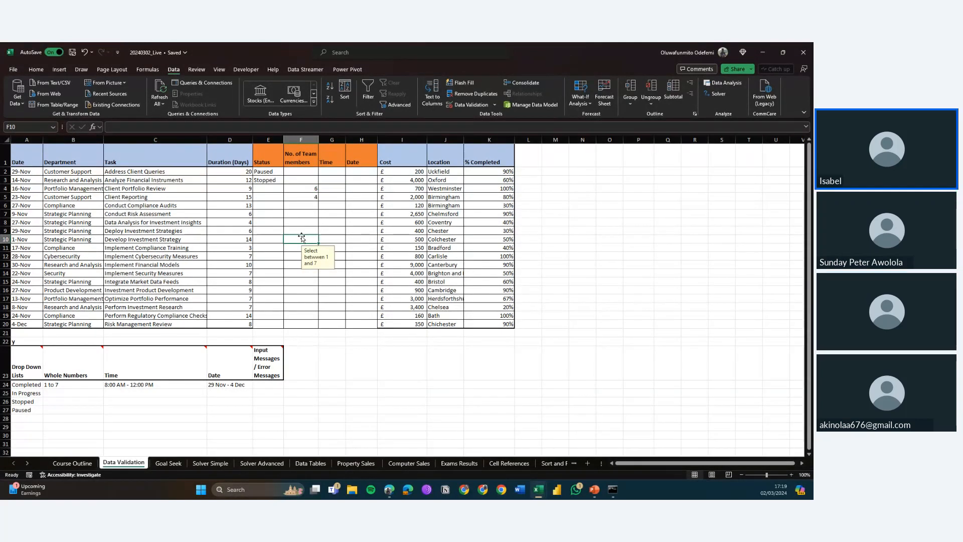
pyautogui.click(308, 174)
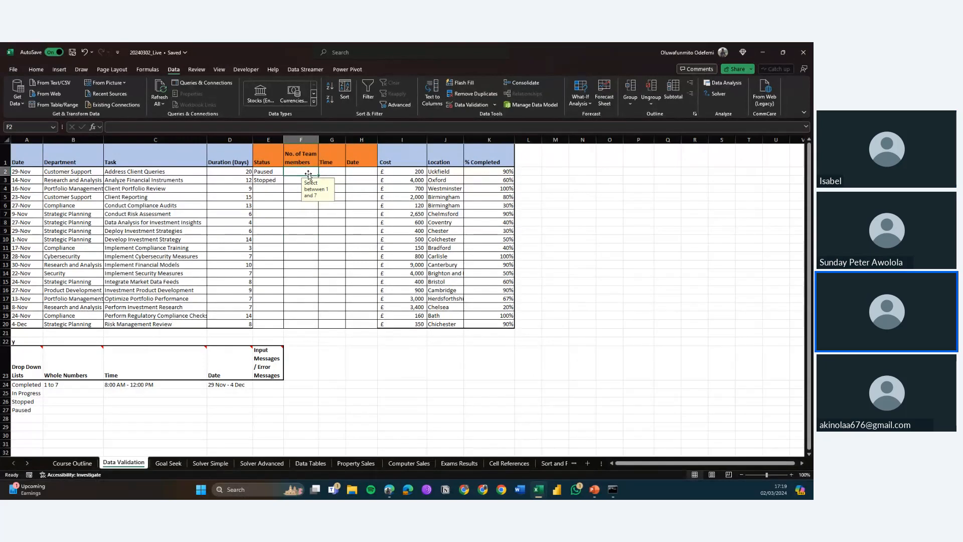
pyautogui.click(256, 178)
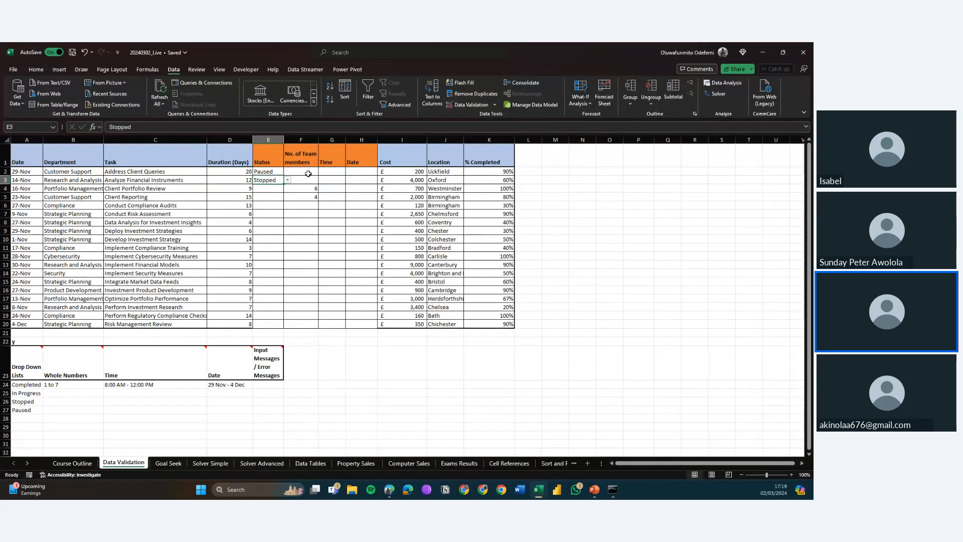
pyautogui.click(266, 171)
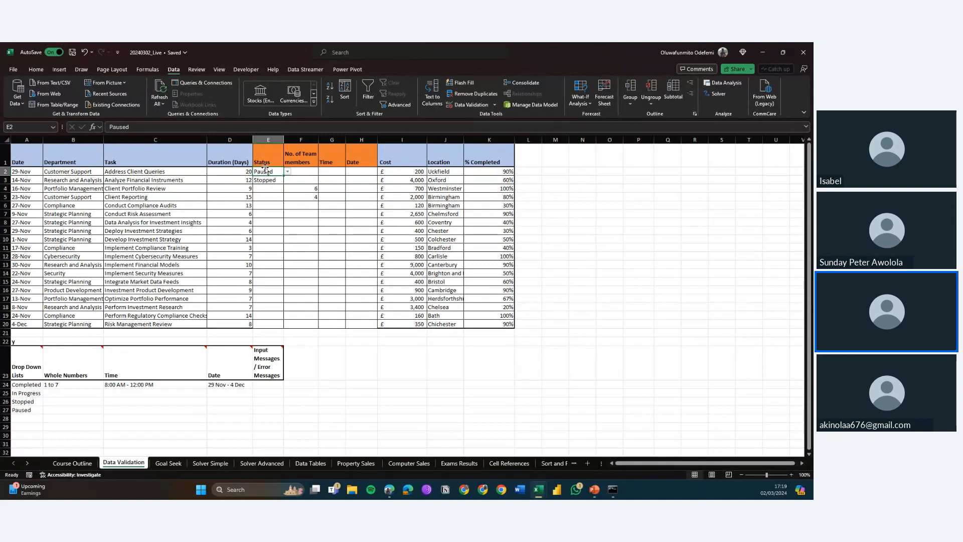
pyautogui.moveTo(266, 171); pyautogui.dragTo(267, 180)
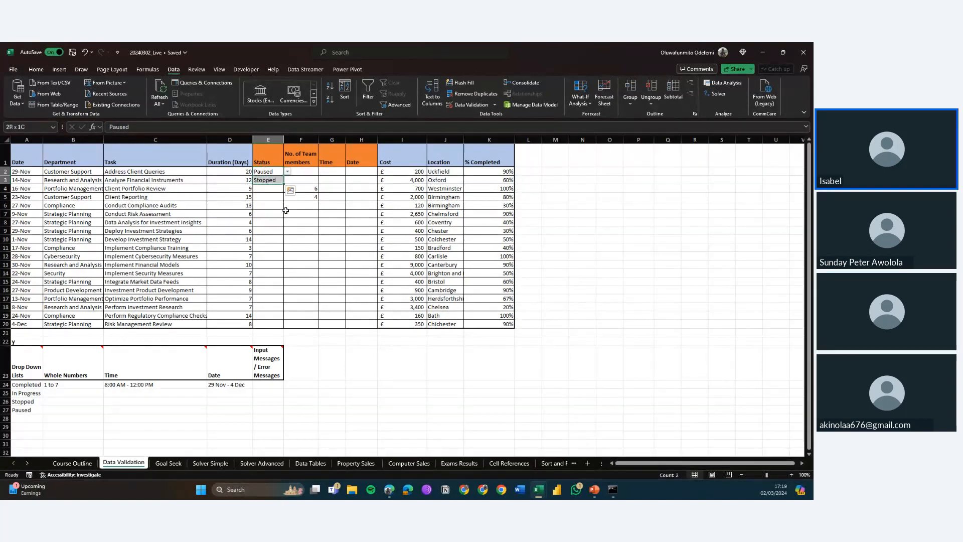
pyautogui.hotkey('shift', 'Down')
pyautogui.hotkey('shift', 'Down')
pyautogui.hotkey('shift', 'Down')
pyautogui.hotkey('shift', 'Down')
pyautogui.hotkey('shift', 'Down')
pyautogui.hotkey('shift', 'Down')
pyautogui.hotkey('shift', 'Down')
pyautogui.hotkey('shift', 'Down')
pyautogui.hotkey('shift', 'Down')
pyautogui.hotkey('shift', 'Down')
pyautogui.hotkey('shift', 'Down')
pyautogui.hotkey('shift', 'Down')
pyautogui.hotkey('shift', 'Down')
pyautogui.hotkey('shift', 'Down')
pyautogui.hotkey('shift', 'Down')
pyautogui.hotkey('shift', 'Down')
pyautogui.hotkey('shift', 'Down')
pyautogui.hotkey('shift', 'Down')
pyautogui.hotkey('shift', 'Down')
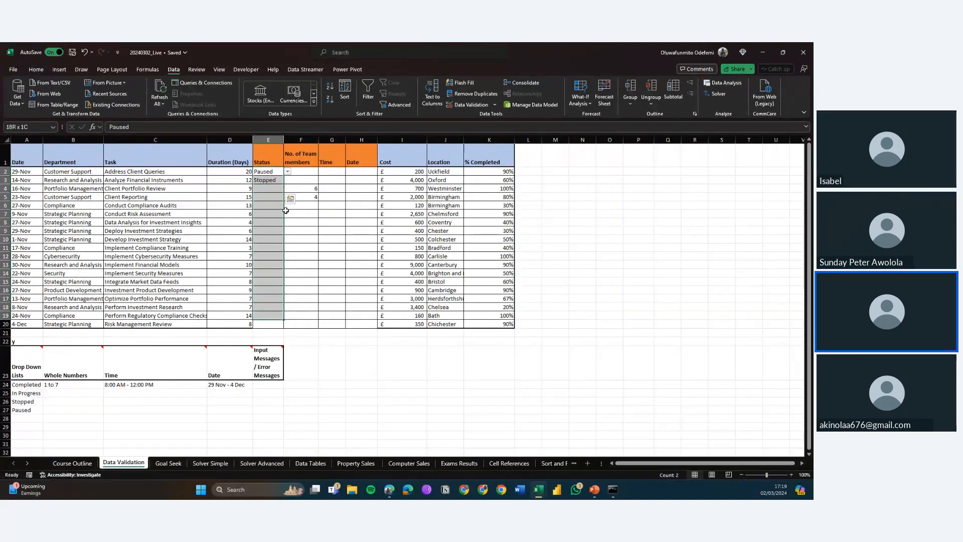
pyautogui.hotkey('shift', 'Up')
pyautogui.hotkey('shift', 'Up')
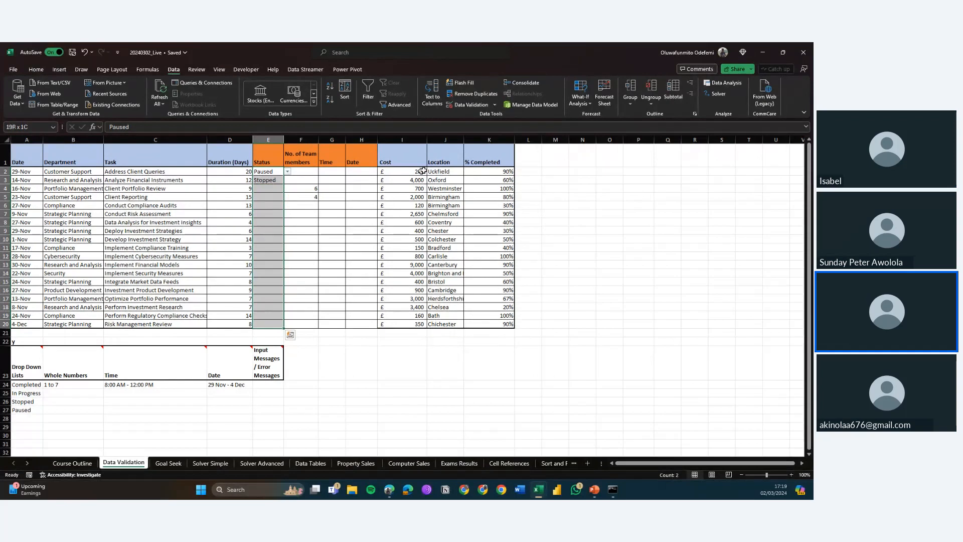
pyautogui.click(495, 104)
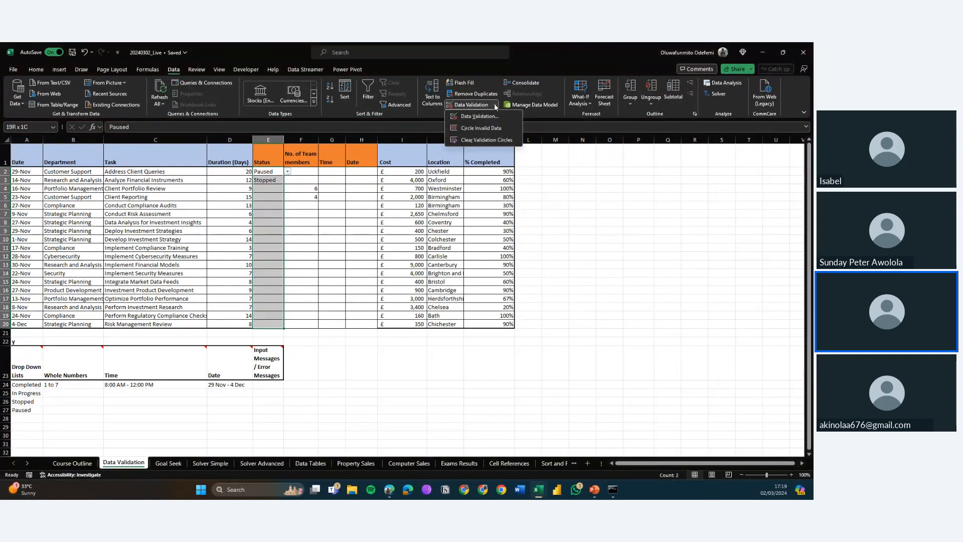
pyautogui.click(474, 139)
pyautogui.click(473, 137)
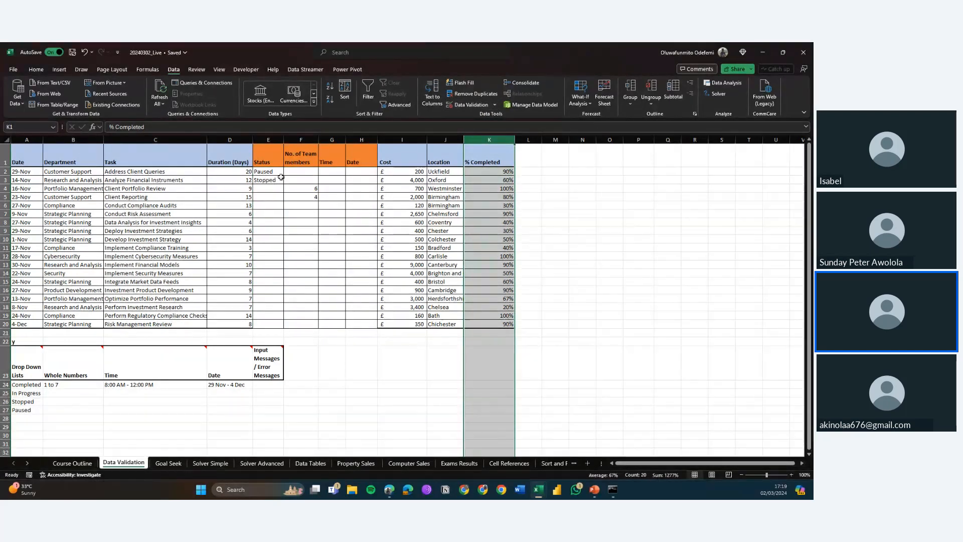
# Step: Clear all data validation rules from the Status cells E2:E20
pyautogui.click(282, 179)
pyautogui.press('Up')
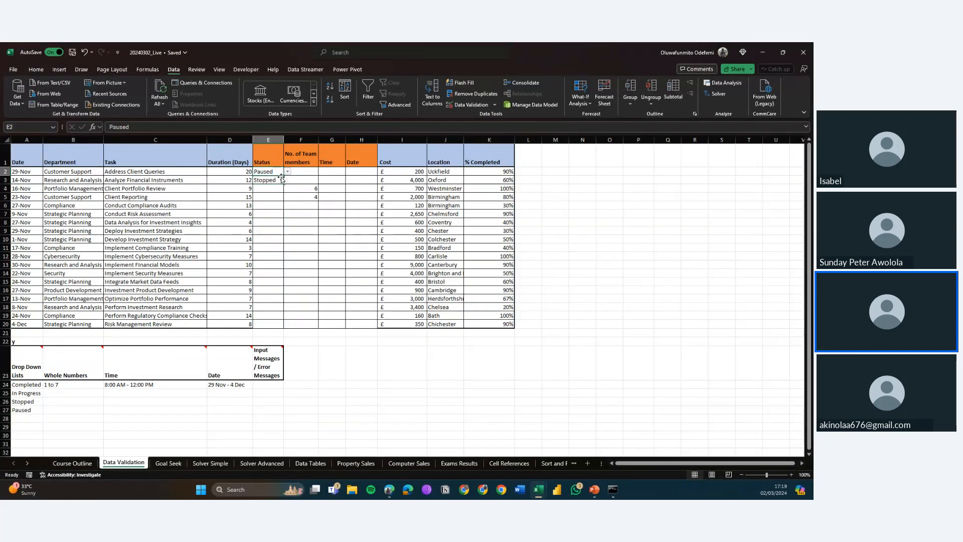
pyautogui.moveTo(269, 171); pyautogui.dragTo(258, 321)
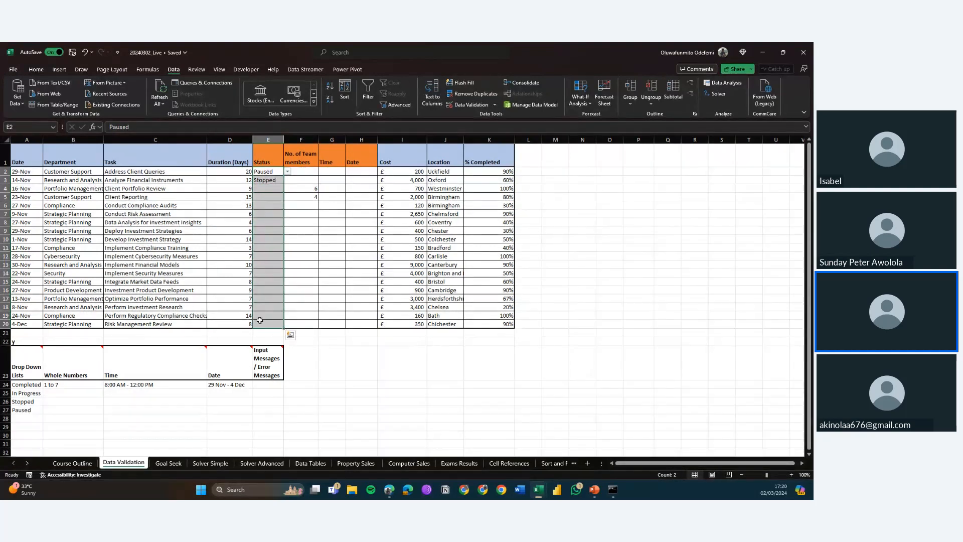
pyautogui.click(494, 104)
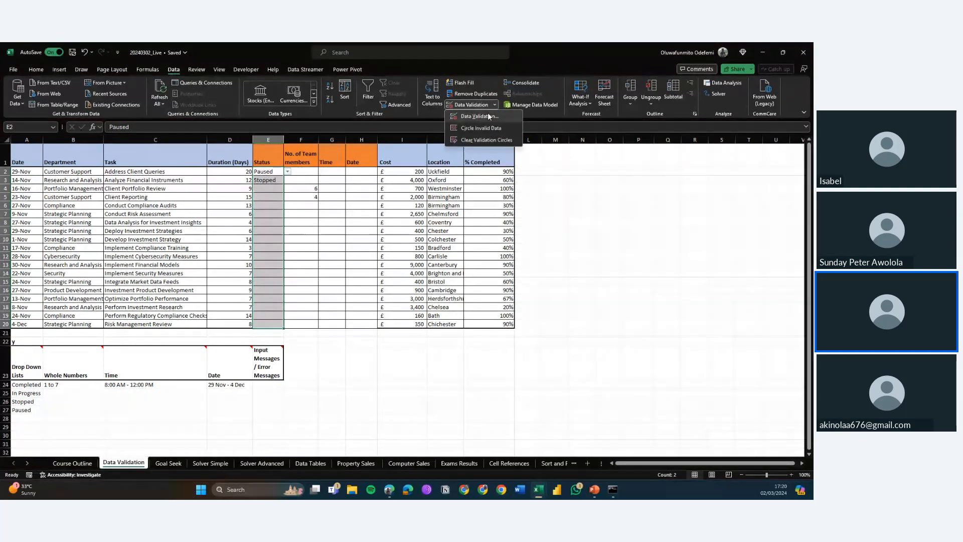
pyautogui.click(489, 116)
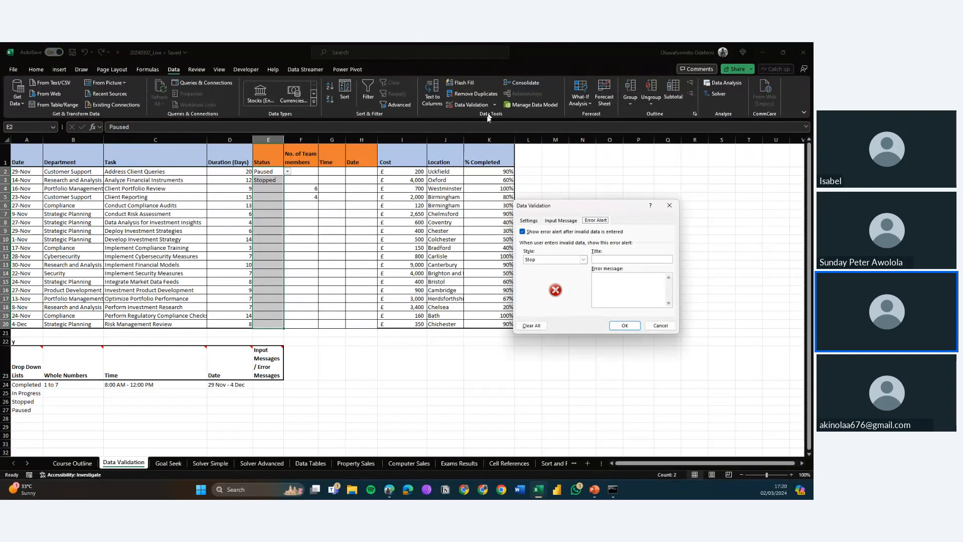
pyautogui.click(533, 324)
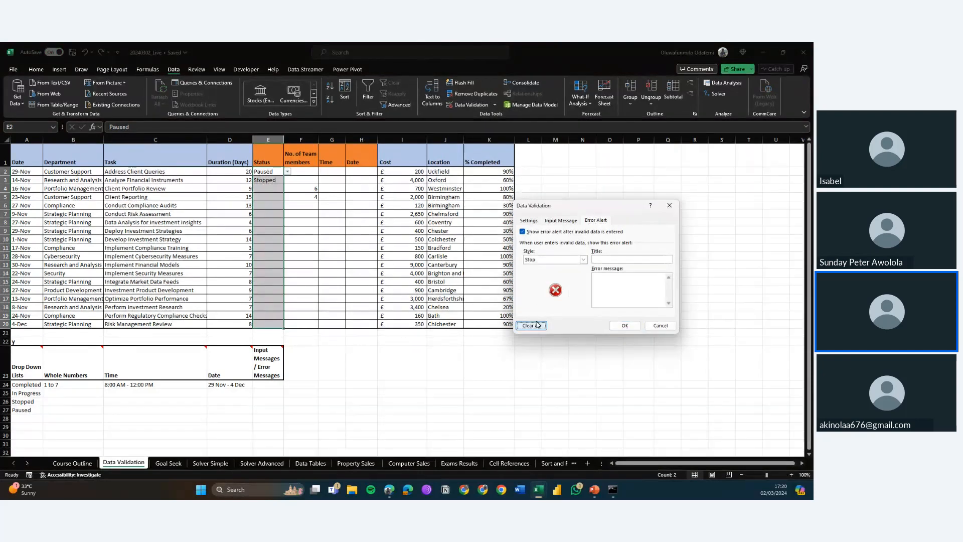
pyautogui.click(530, 220)
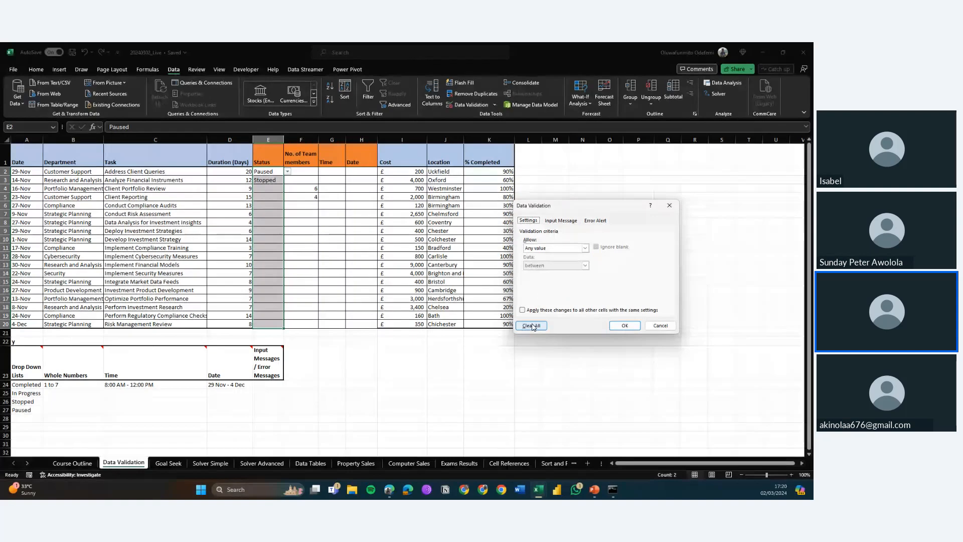
pyautogui.click(625, 326)
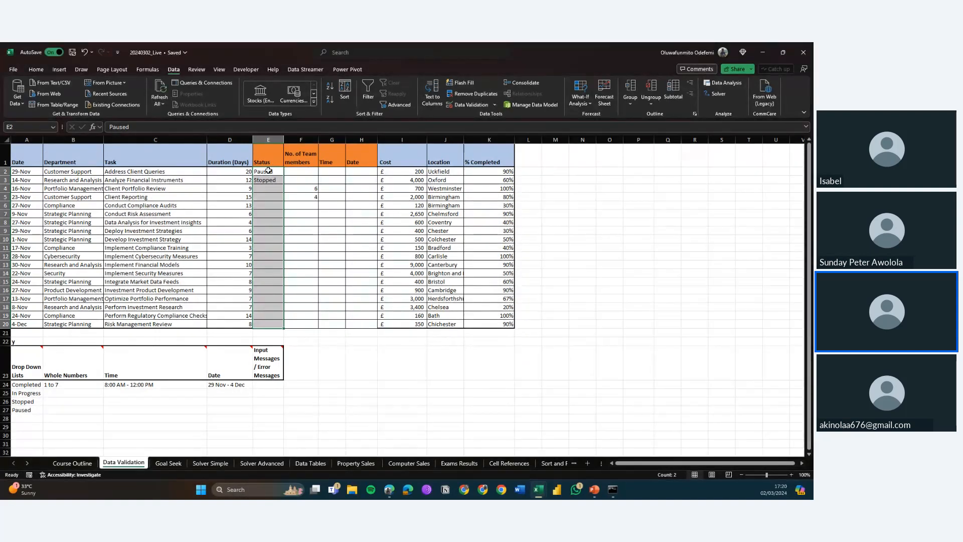
# Step: Undo the last three changes, then redo two of them
pyautogui.click(268, 170)
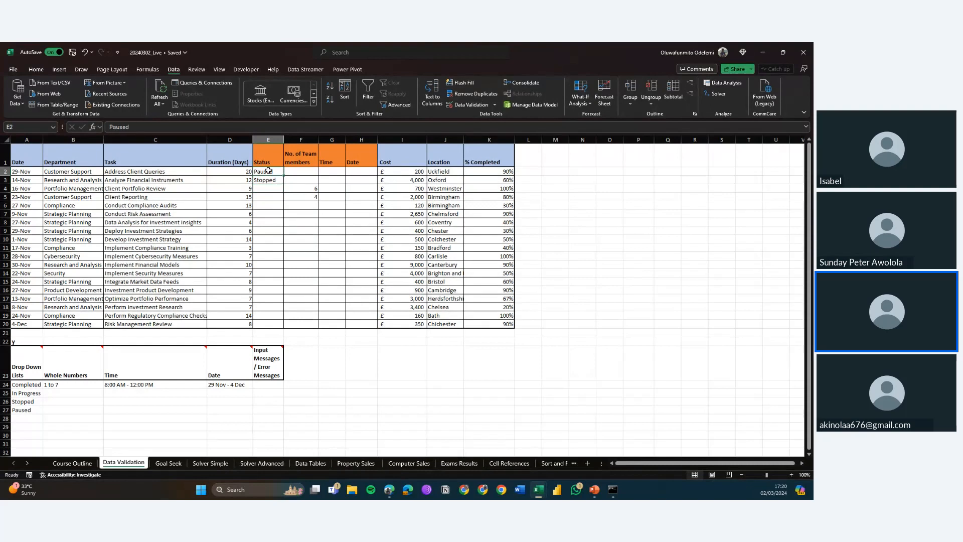
pyautogui.hotkey('ctrl', 'z')
pyautogui.hotkey('ctrl', 'z')
pyautogui.hotkey('ctrl', 'z')
pyautogui.hotkey('ctrl', 'z')
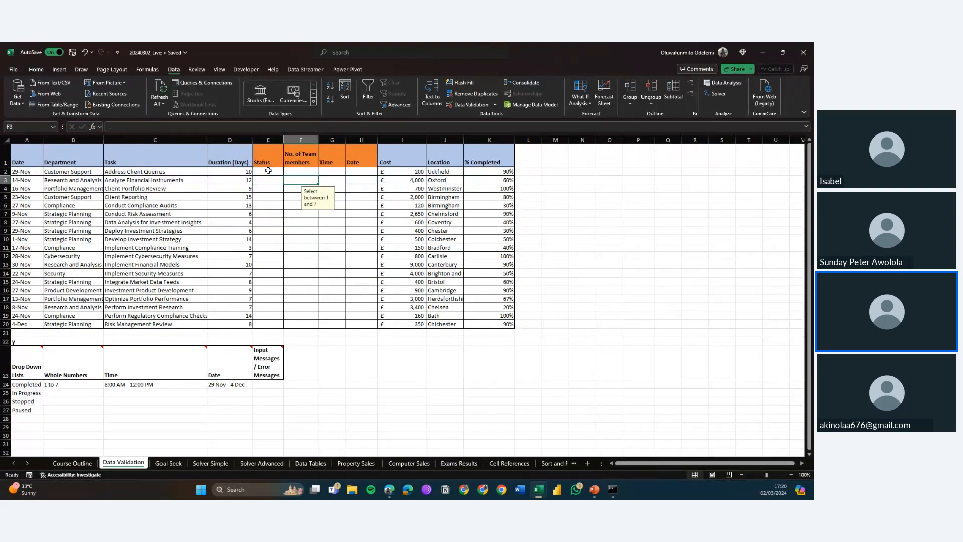
pyautogui.hotkey('ctrl', 'y')
pyautogui.hotkey('ctrl', 'y')
pyautogui.press('Down')
pyautogui.press('Down')
pyautogui.press('Down')
pyautogui.press('Down')
pyautogui.press('Down')
pyautogui.press('Down')
pyautogui.press('Down')
pyautogui.press('Down')
pyautogui.press('Down')
pyautogui.press('Down')
pyautogui.press('Down')
pyautogui.press('Down')
pyautogui.press('Down')
pyautogui.press('Down')
pyautogui.press('Down')
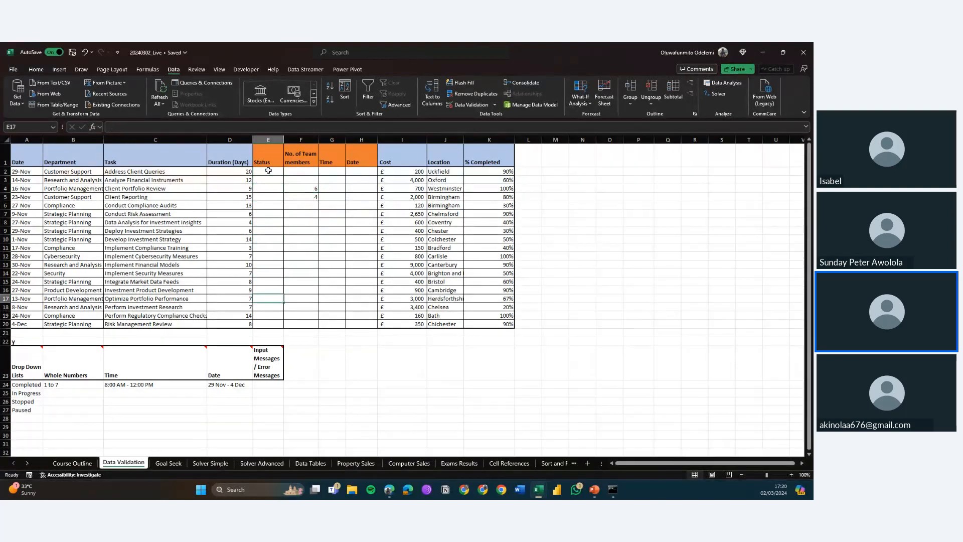
pyautogui.hotkey('ctrl', 'Up')
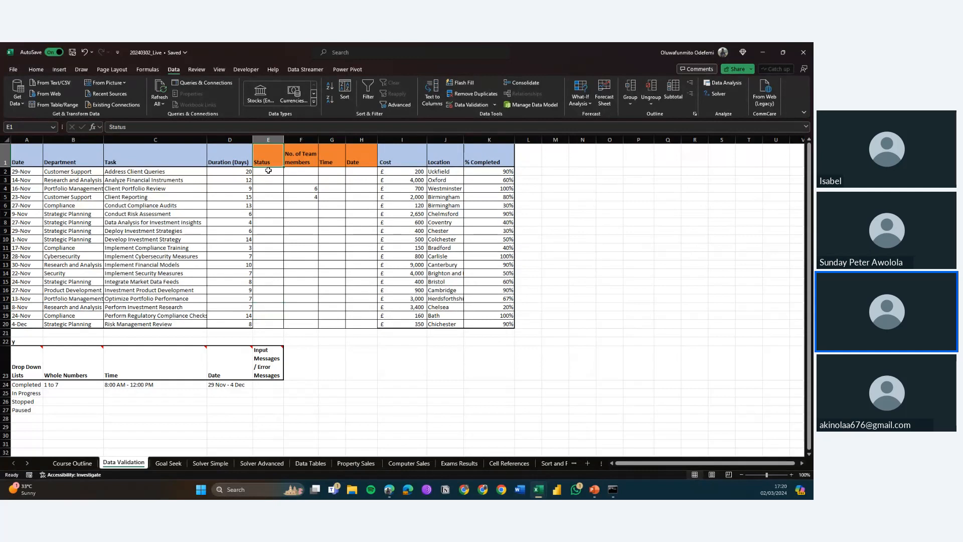
pyautogui.press('Down')
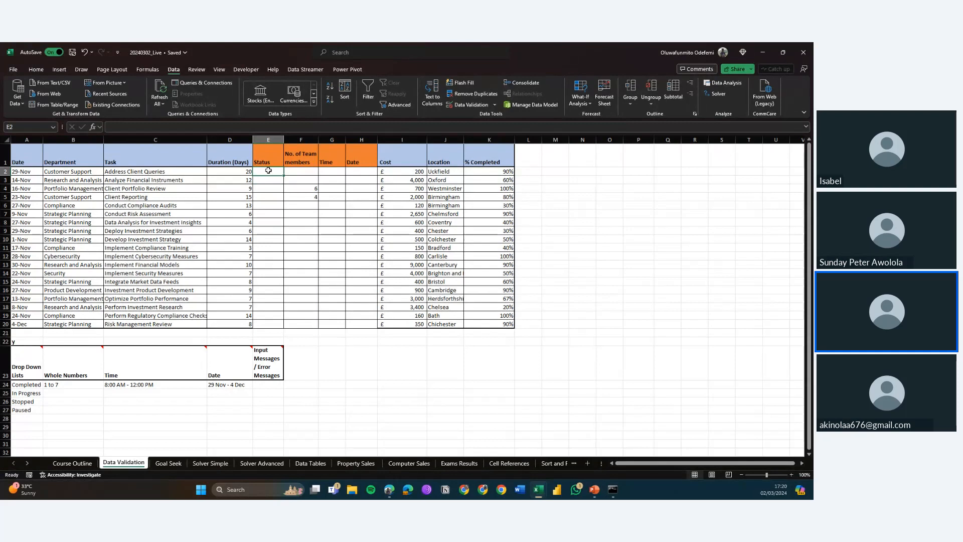
# Step: Enter complete, complte and comple in E2 to E4 to show the Status cells now accept any text
pyautogui.moveTo(269, 171); pyautogui.dragTo(269, 324)
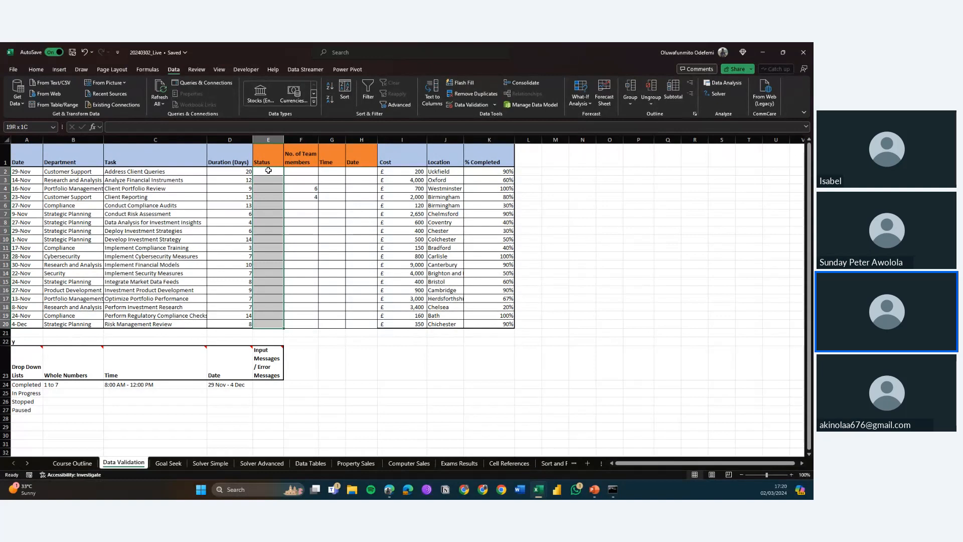
pyautogui.click(268, 170)
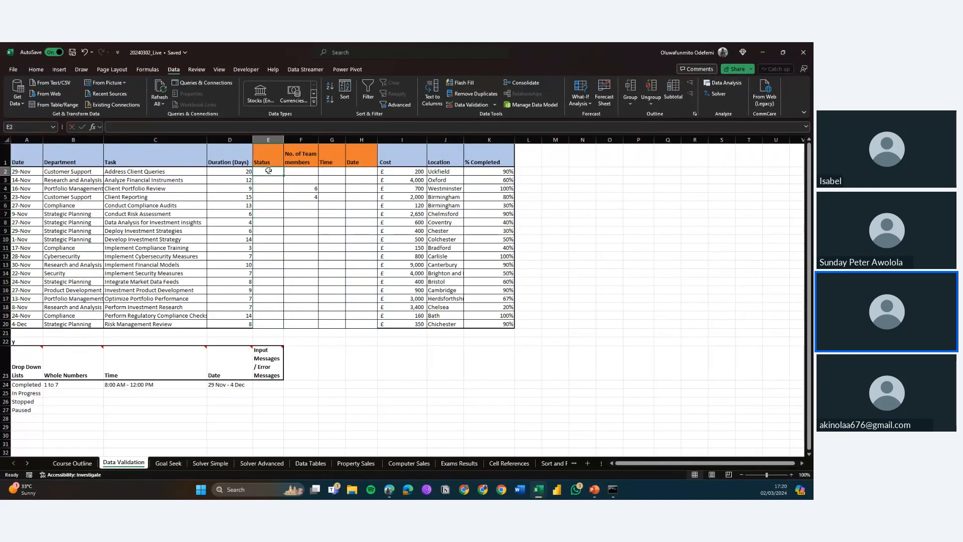
pyautogui.write('complete')
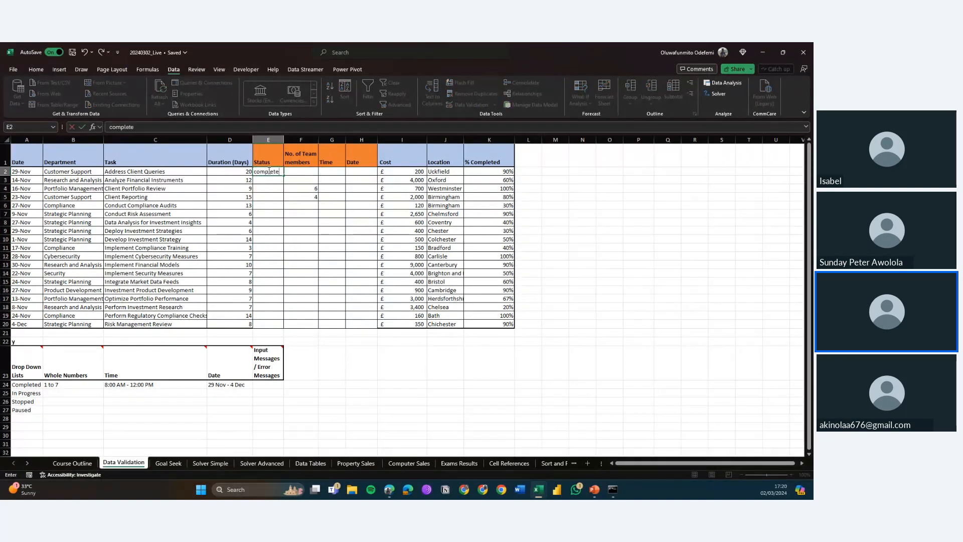
pyautogui.press('Return')
pyautogui.write('c')
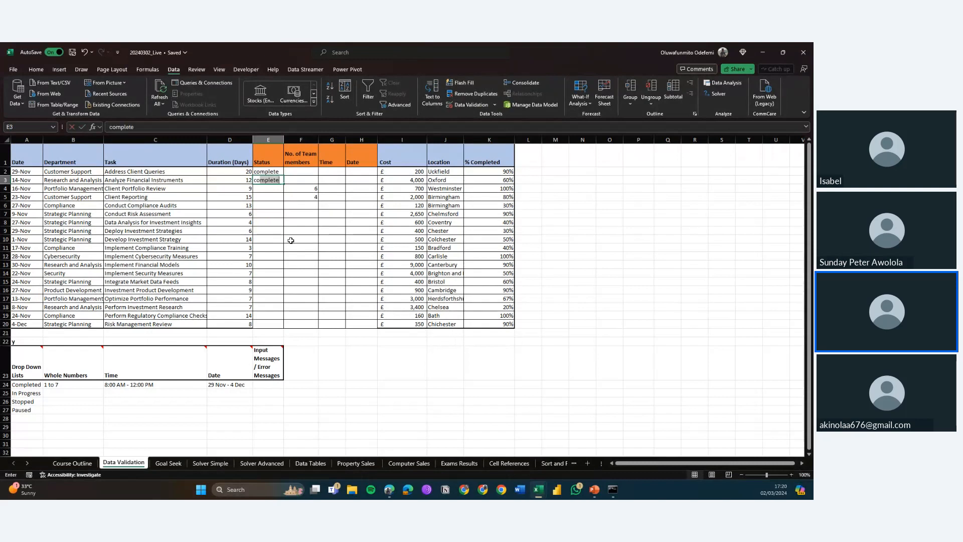
pyautogui.press('BackSpace')
pyautogui.write('ompl')
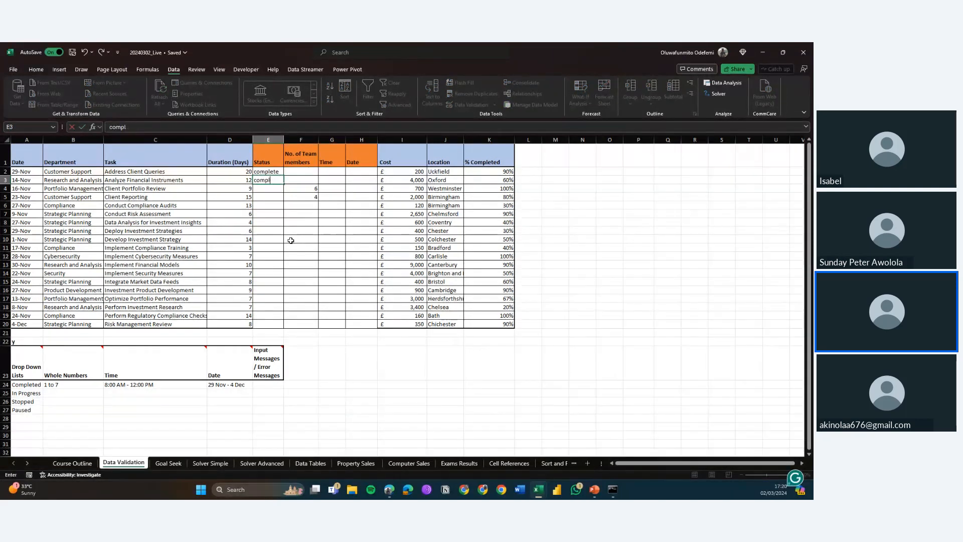
pyautogui.write('te')
pyautogui.press('Return')
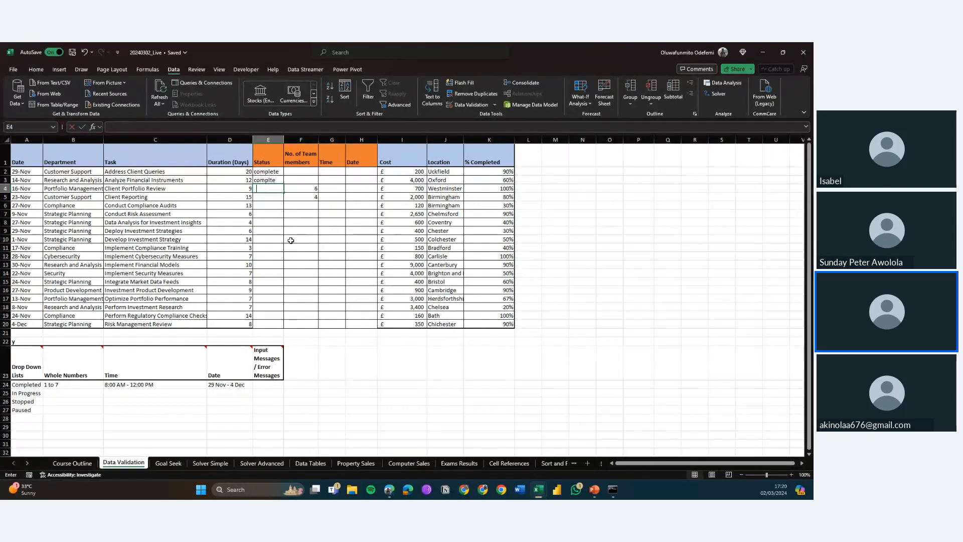
pyautogui.write('comple')
pyautogui.press('BackSpace')
pyautogui.press('Return')
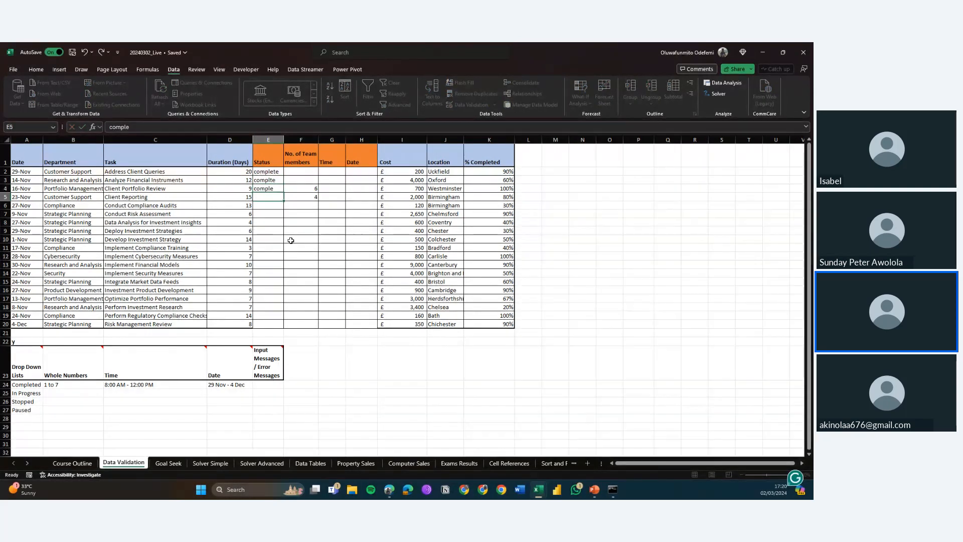
# Step: Delete the test entries from cells E2:E4
pyautogui.press('Up')
pyautogui.press('Up')
pyautogui.press('Up')
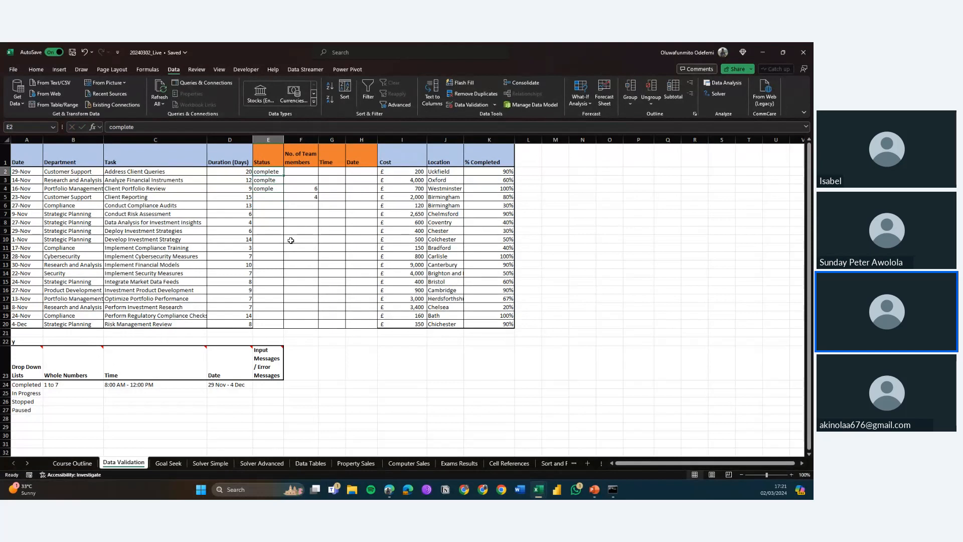
pyautogui.hotkey('shift', 'Down')
pyautogui.hotkey('shift', 'Down')
pyautogui.press('Delete')
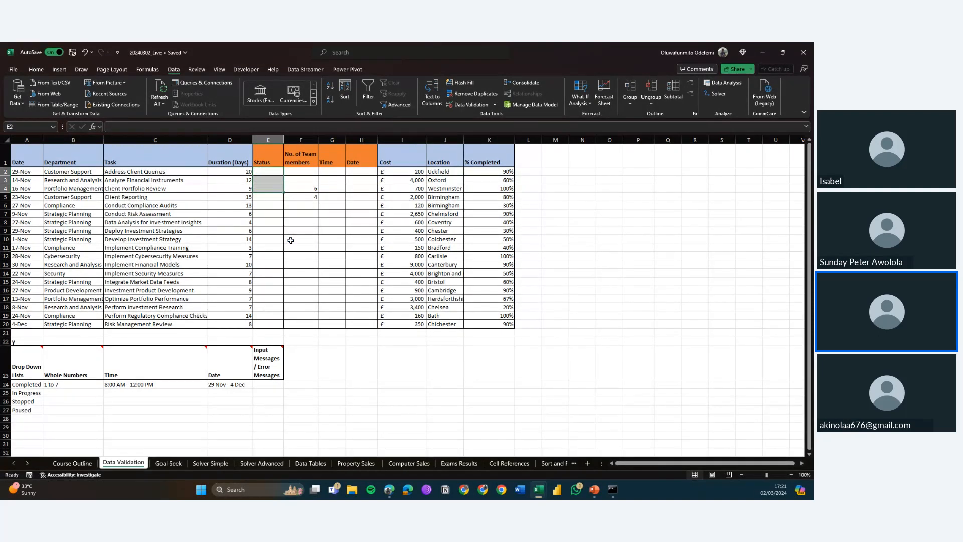
# Step: Apply List validation to Status cells E2:E20 with the source =$A$24:$A$27
pyautogui.press('Up')
pyautogui.press('Down')
pyautogui.press('Down')
pyautogui.press('Up')
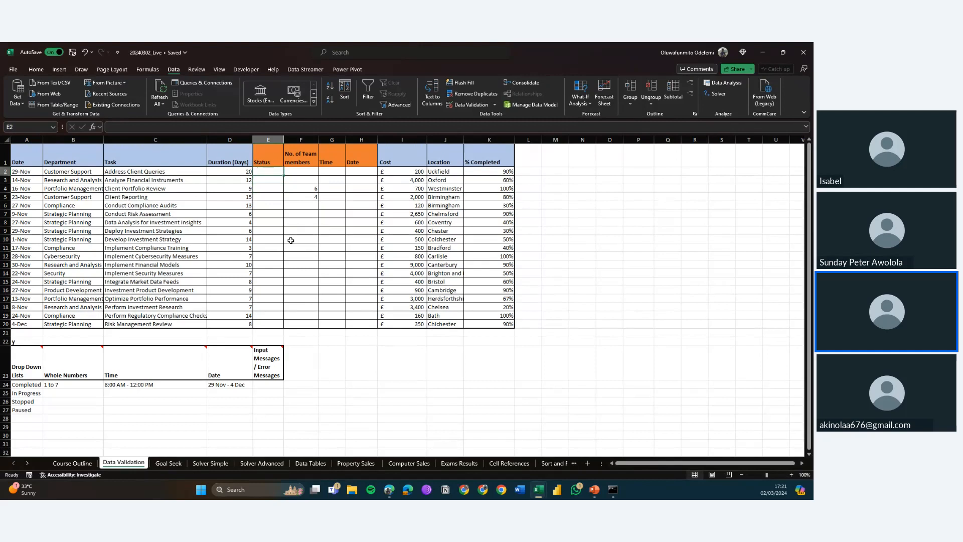
pyautogui.hotkey('shift', 'Down')
pyautogui.hotkey('shift', 'Down')
pyautogui.hotkey('shift', 'Down')
pyautogui.hotkey('shift', 'Down')
pyautogui.hotkey('shift', 'Down')
pyautogui.hotkey('shift', 'Down')
pyautogui.hotkey('shift', 'Down')
pyautogui.hotkey('shift', 'Down')
pyautogui.hotkey('shift', 'Down')
pyautogui.hotkey('shift', 'Down')
pyautogui.hotkey('shift', 'Down')
pyautogui.hotkey('shift', 'Down')
pyautogui.hotkey('shift', 'Down')
pyautogui.hotkey('shift', 'Down')
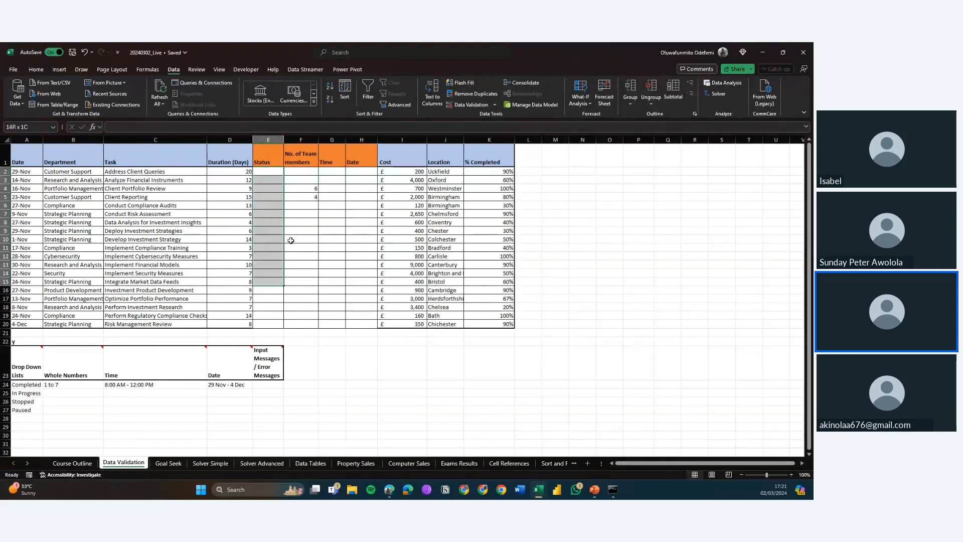
pyautogui.hotkey('shift', 'Down')
pyautogui.hotkey('shift', 'Down')
pyautogui.hotkey('shift', 'Down')
pyautogui.hotkey('shift', 'Down')
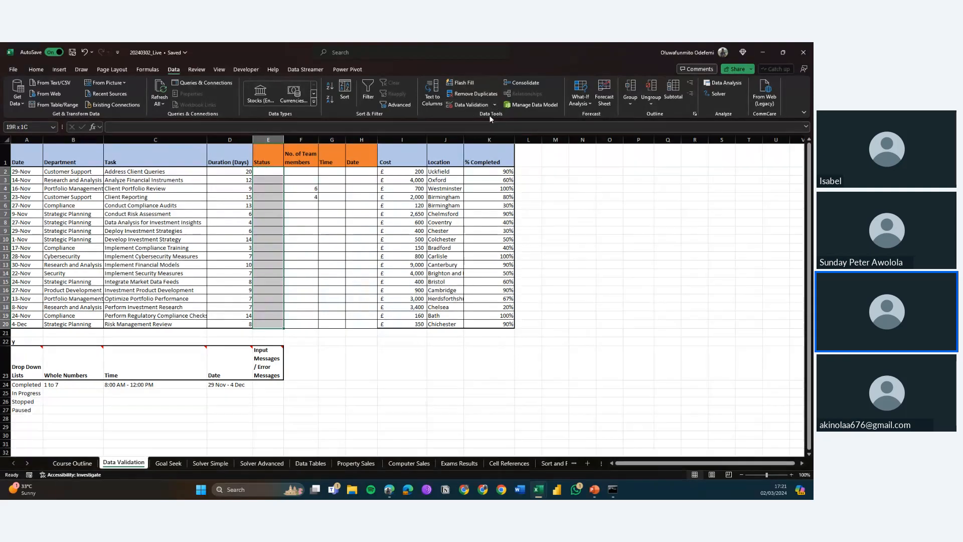
pyautogui.click(462, 103)
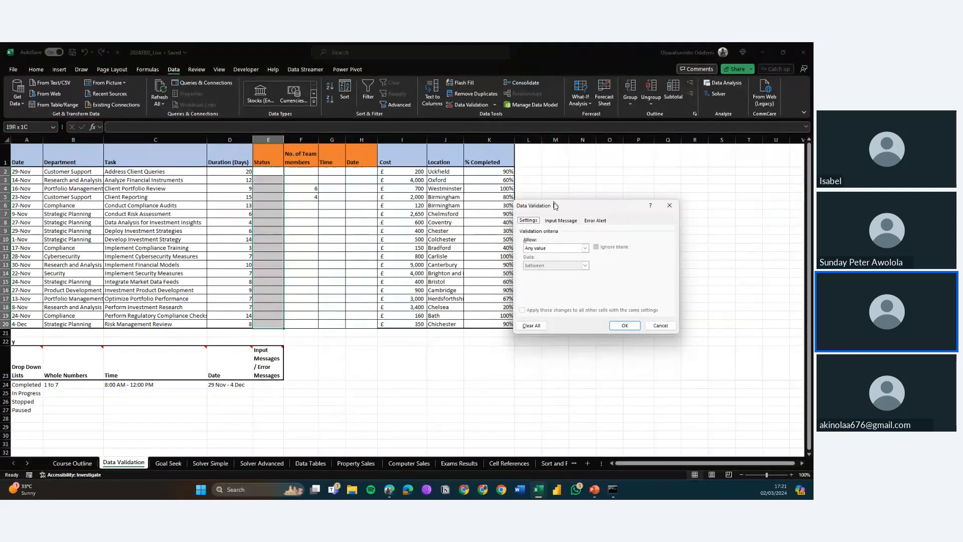
pyautogui.click(555, 222)
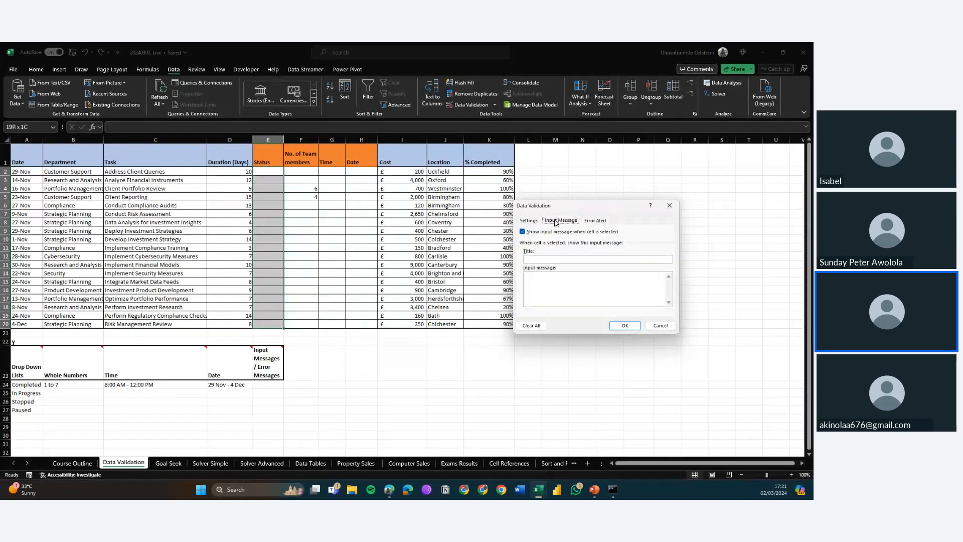
pyautogui.click(528, 221)
pyautogui.click(565, 225)
pyautogui.click(593, 221)
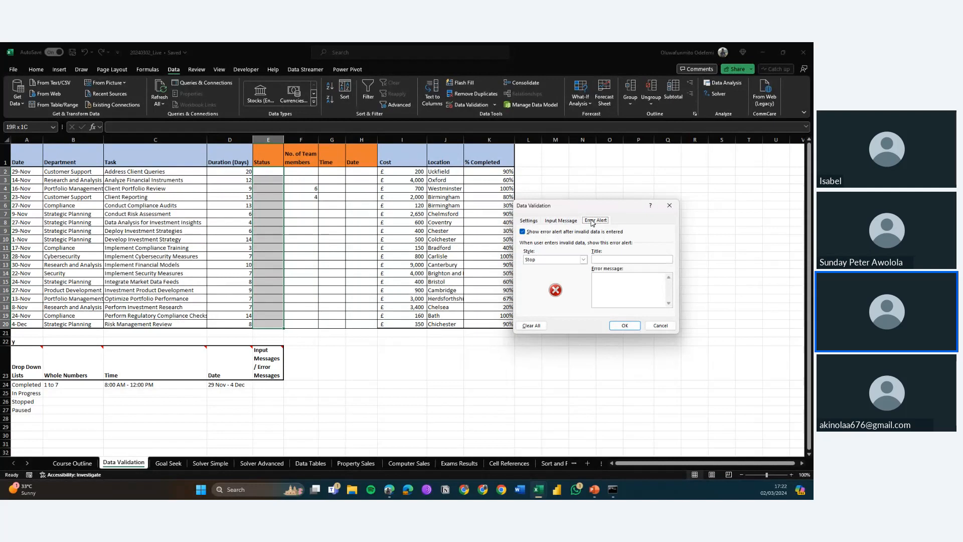
pyautogui.click(524, 220)
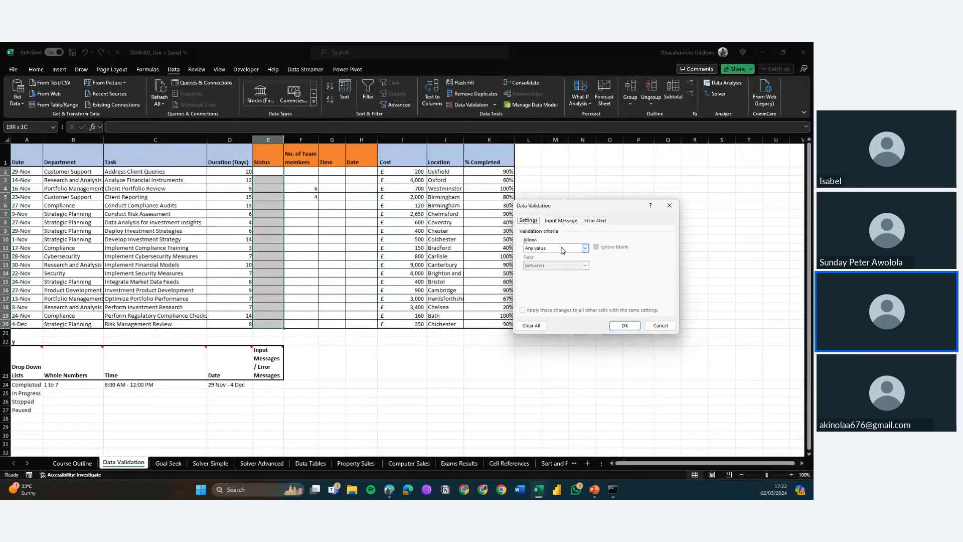
pyautogui.click(563, 249)
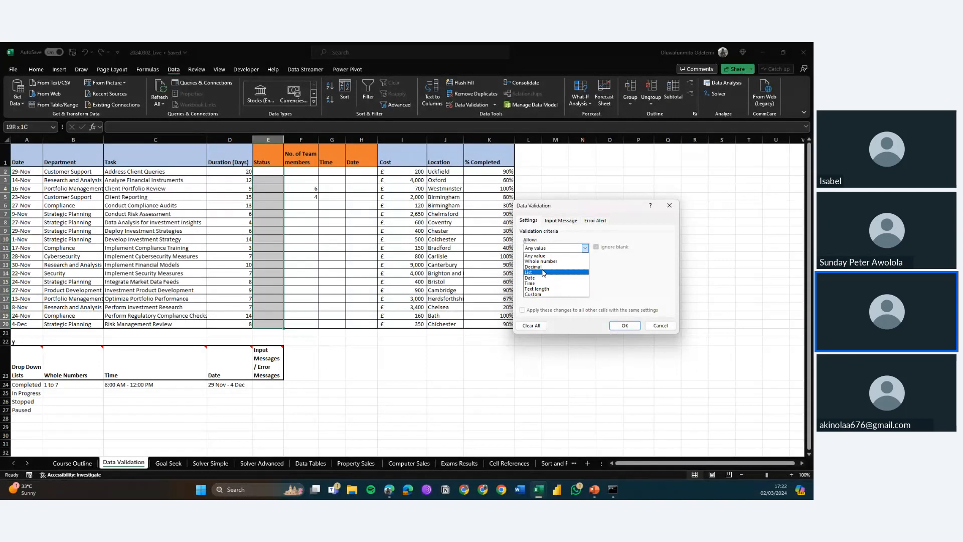
pyautogui.click(542, 272)
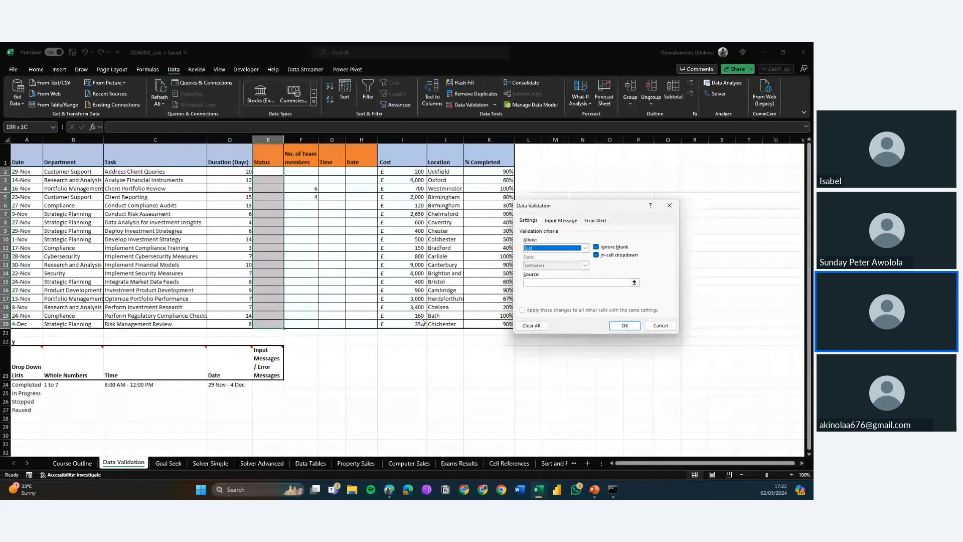
pyautogui.click(614, 282)
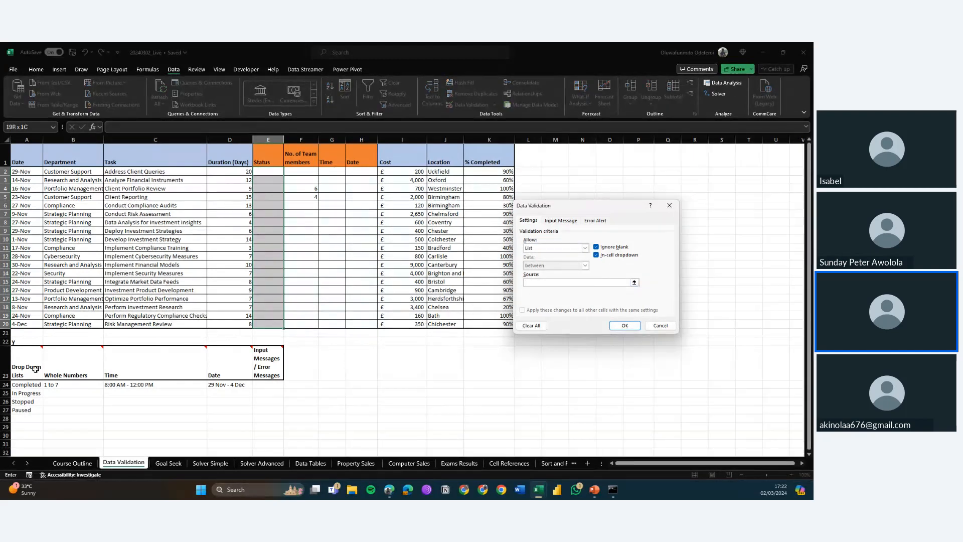
pyautogui.moveTo(28, 385); pyautogui.dragTo(26, 409)
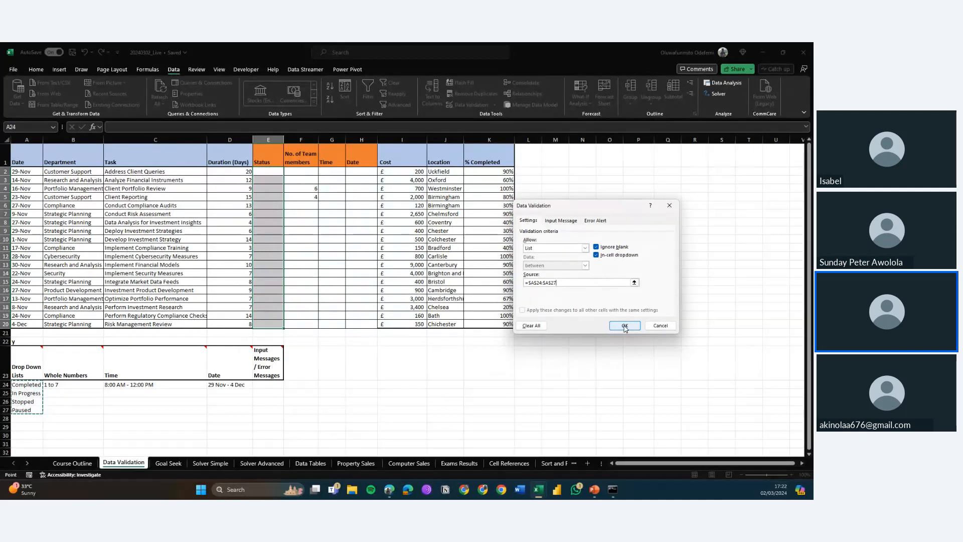
# Step: Turn off the input message shown when a Status cell is selected
pyautogui.click(562, 220)
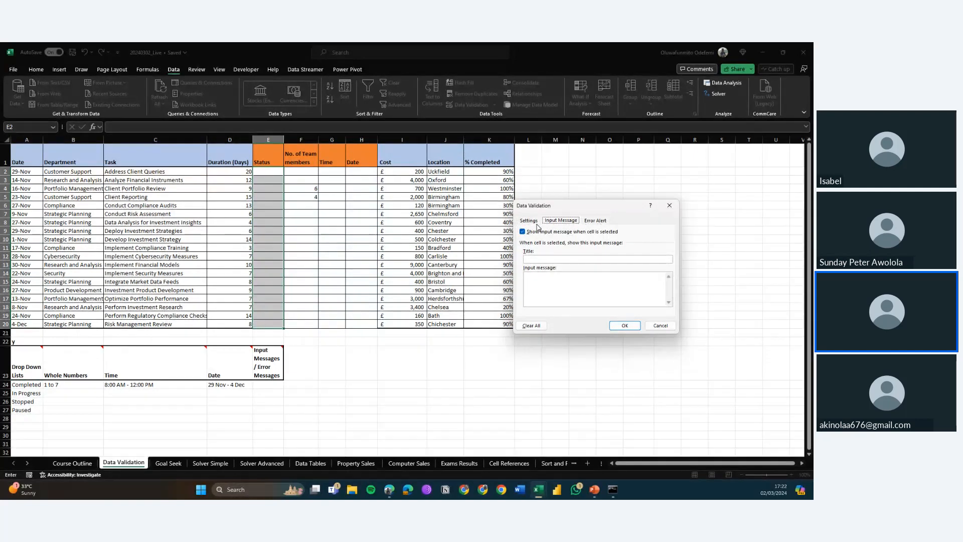
pyautogui.click(523, 231)
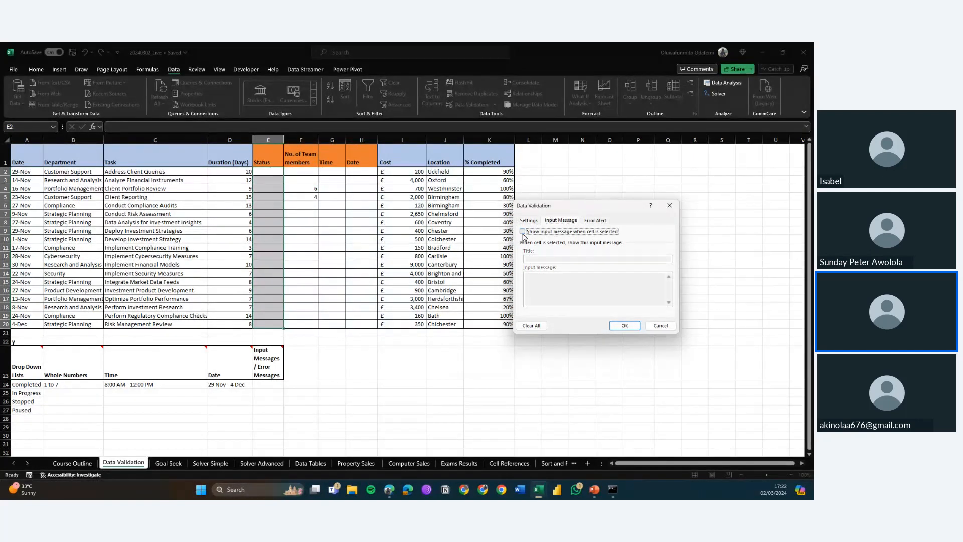
# Step: Try the Warning and Information error alert styles for the Status cells
pyautogui.click(597, 224)
pyautogui.click(613, 280)
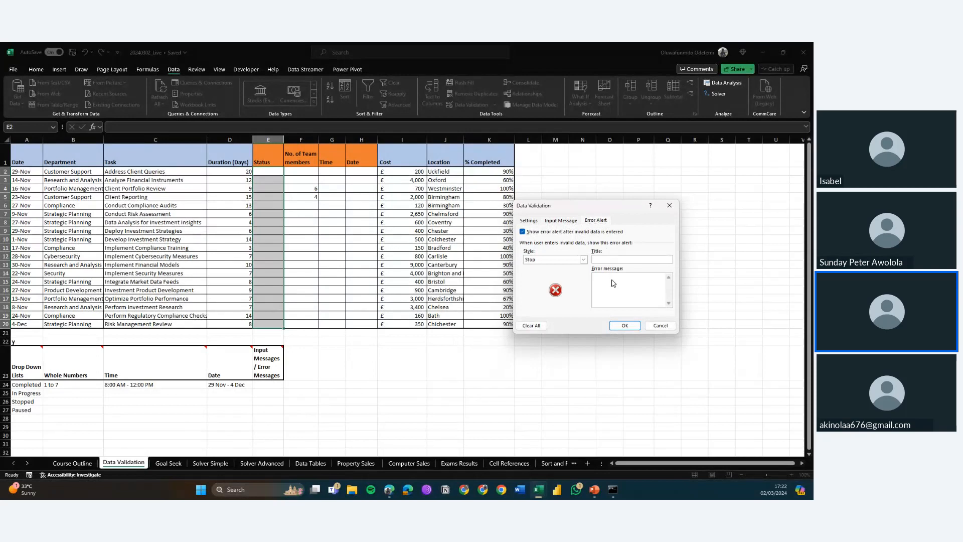
pyautogui.click(570, 260)
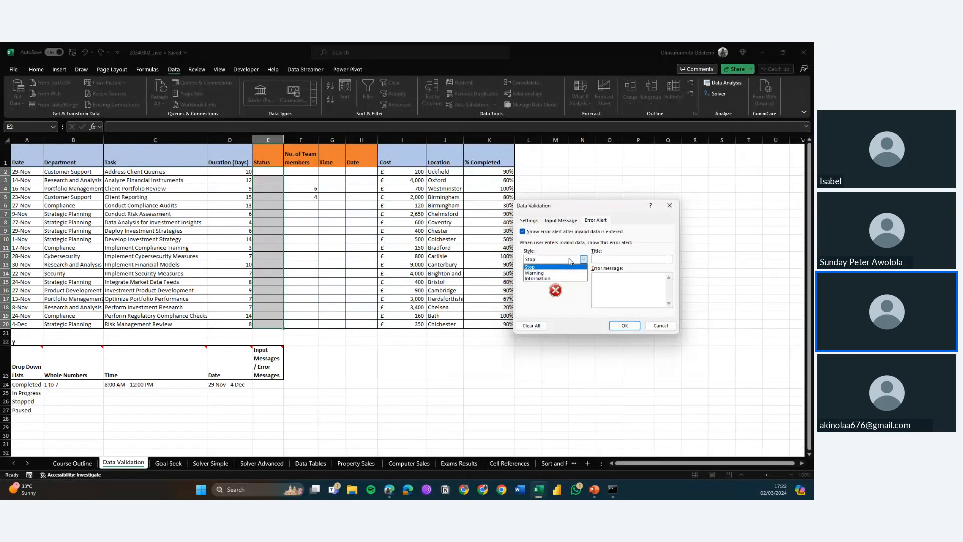
pyautogui.click(529, 270)
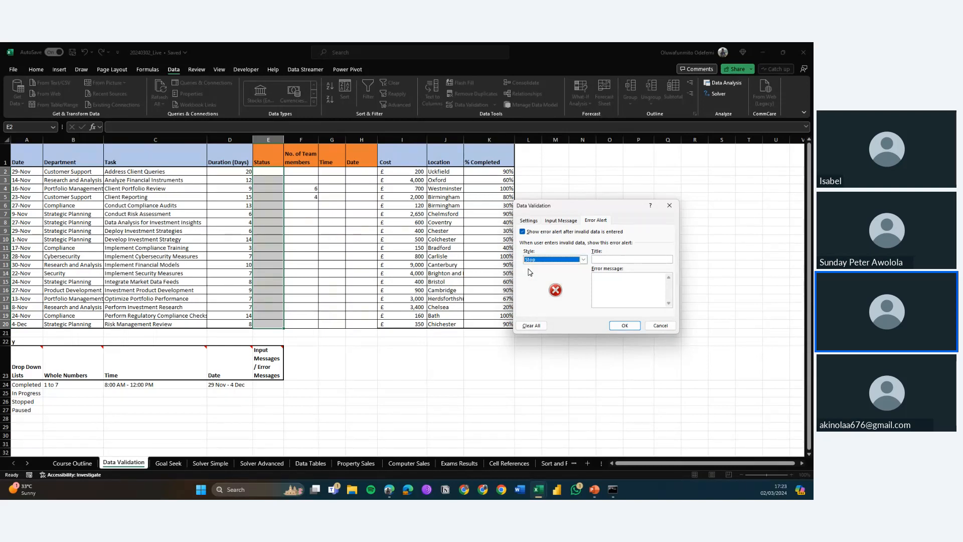
pyautogui.click(550, 266)
pyautogui.click(548, 277)
pyautogui.click(560, 262)
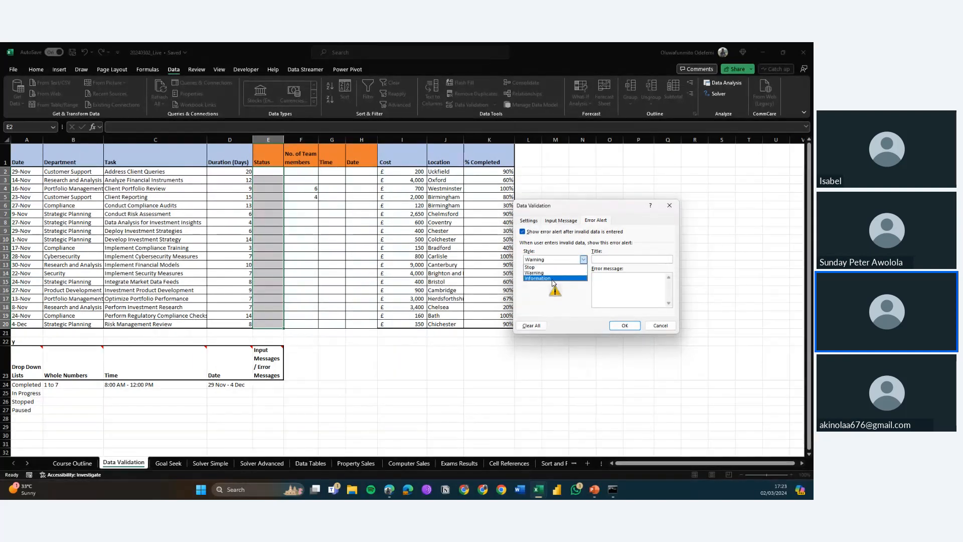
pyautogui.click(554, 278)
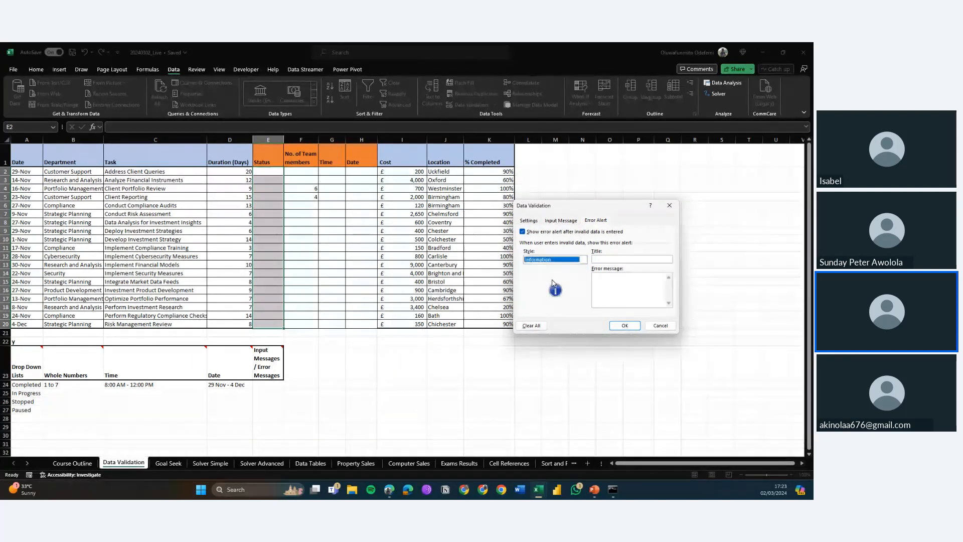
# Step: Set a Stop error alert titled Error with the message 'Please select an option from the dropdown' and apply it
pyautogui.click(637, 260)
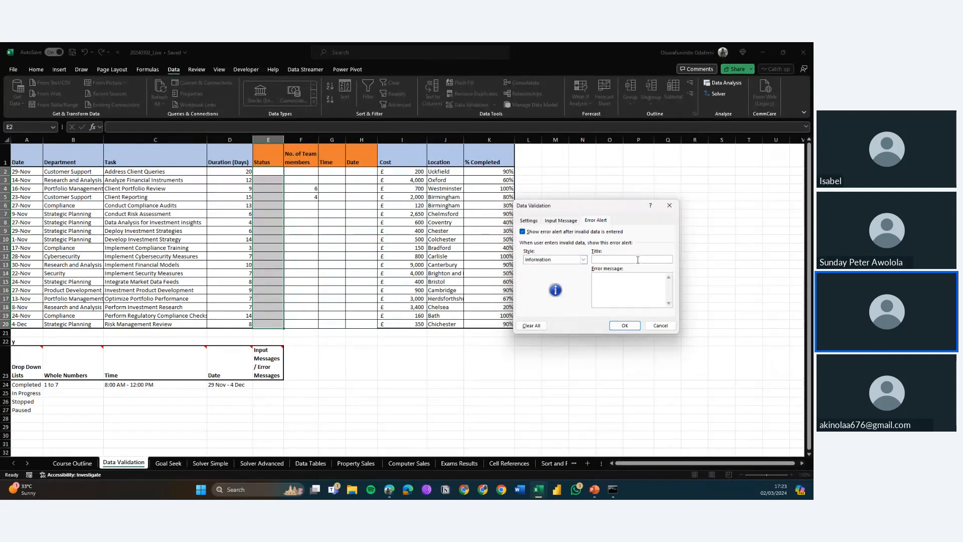
pyautogui.write('Eroe')
pyautogui.write('r')
pyautogui.write('Pleas')
pyautogui.write('e select an option from the dropdown')
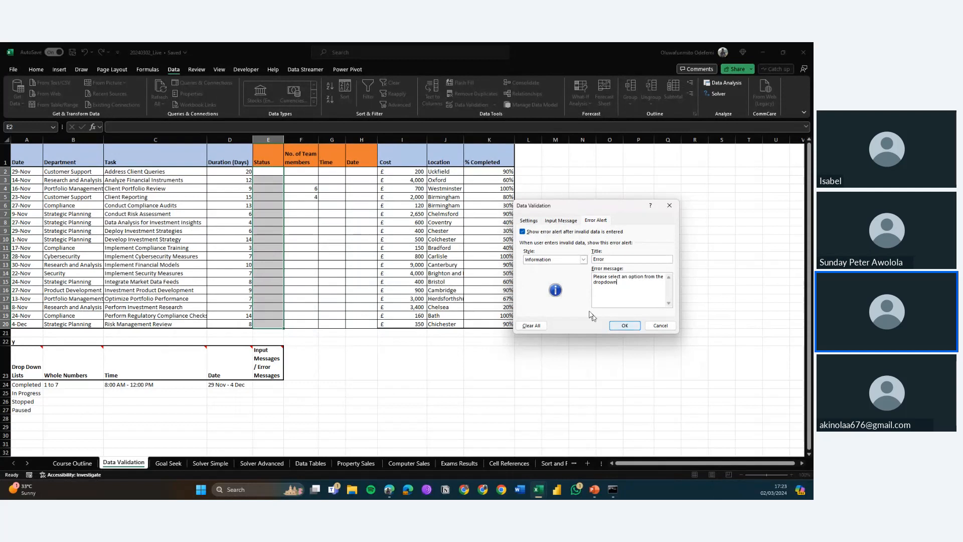
pyautogui.click(583, 260)
pyautogui.click(552, 266)
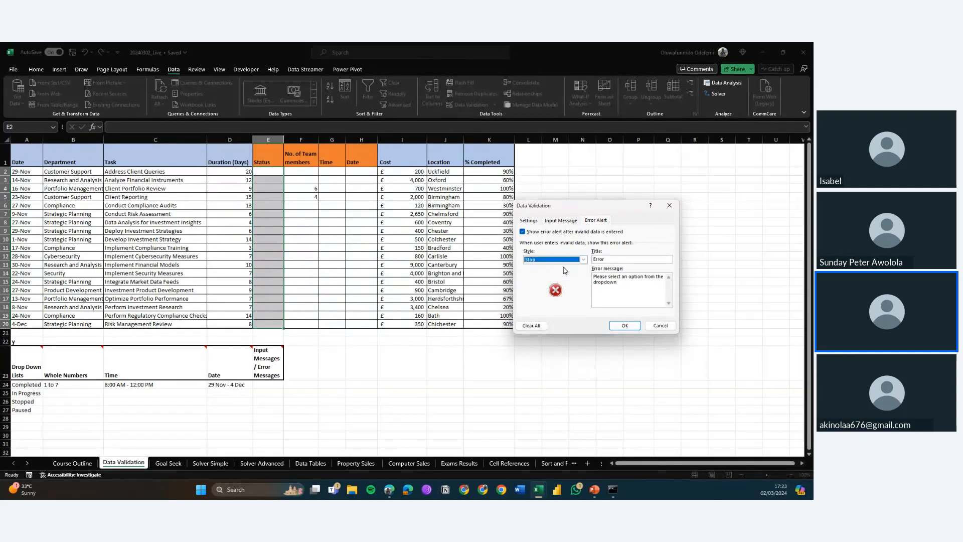
pyautogui.click(623, 325)
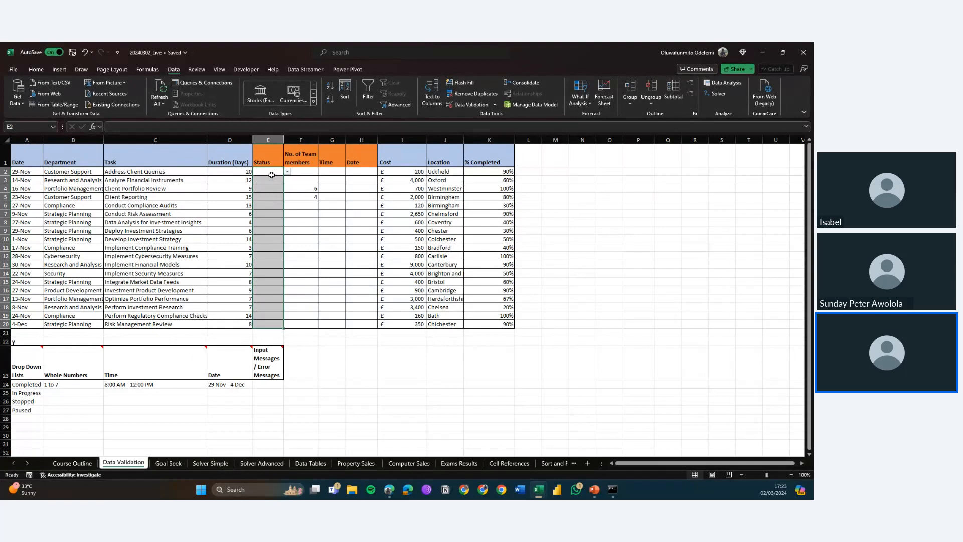
# Step: Test the rule by entering compliete in E2, then cancel the rejected entry
pyautogui.click(270, 172)
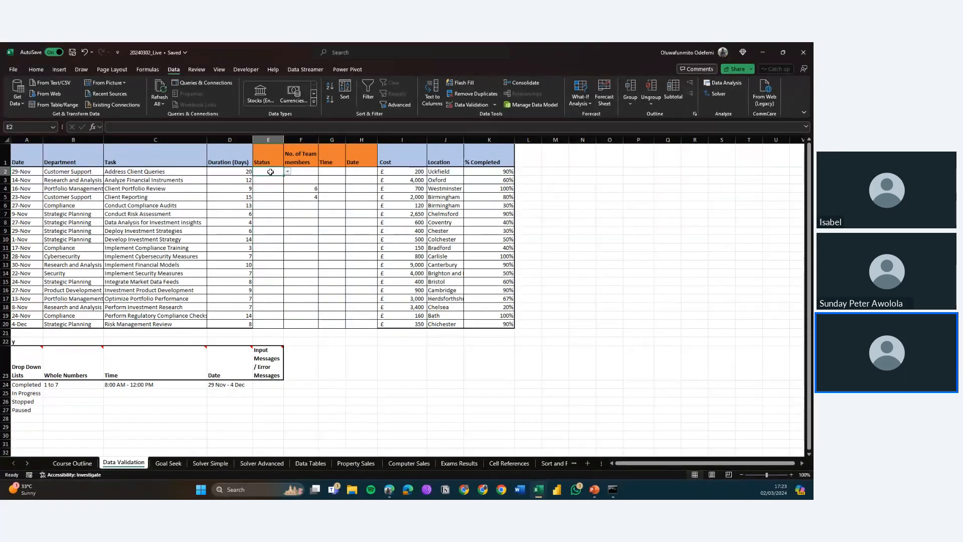
pyautogui.write('comp')
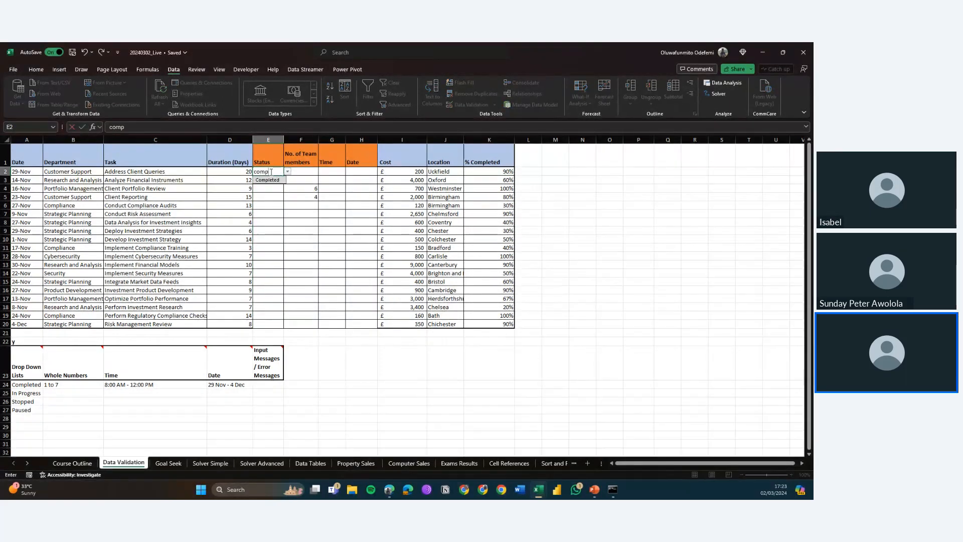
pyautogui.write('lie')
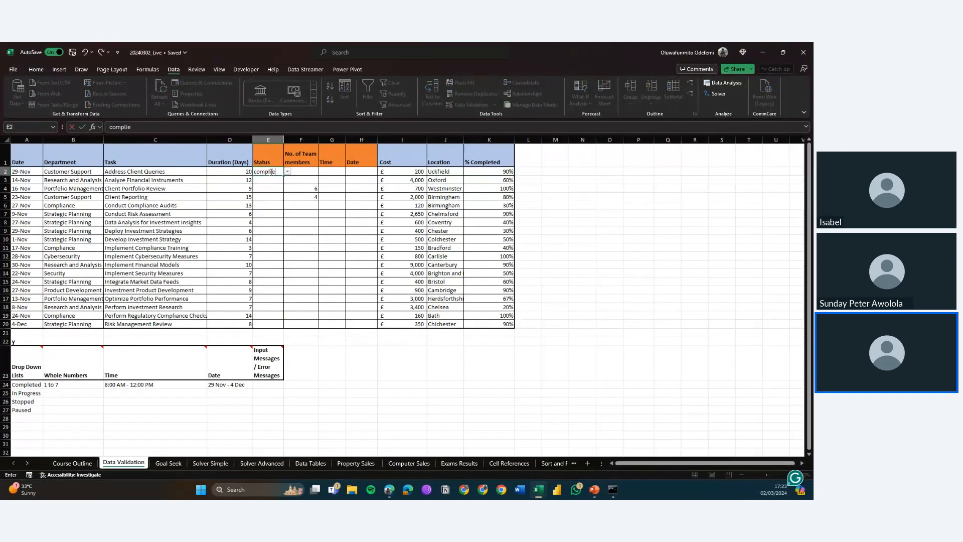
pyautogui.write('te')
pyautogui.press('Return')
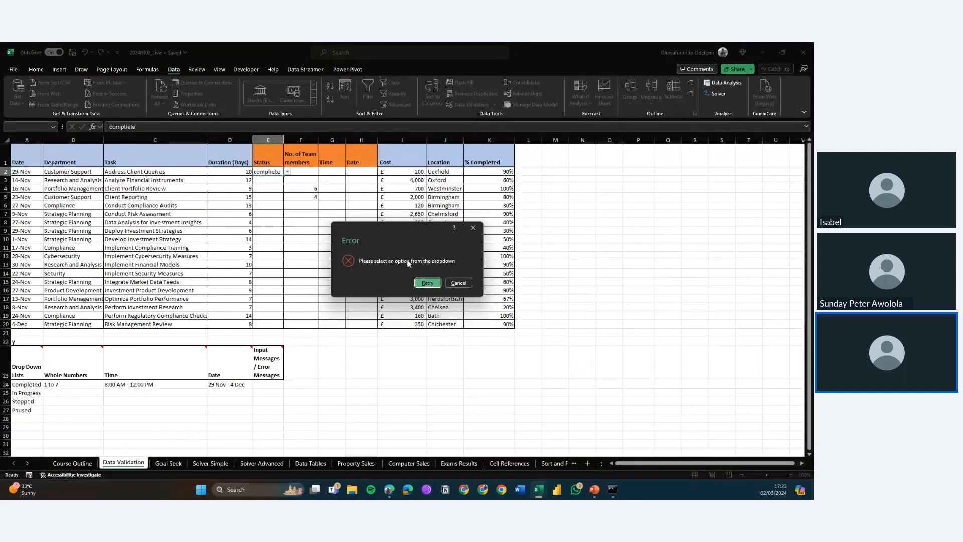
pyautogui.click(422, 284)
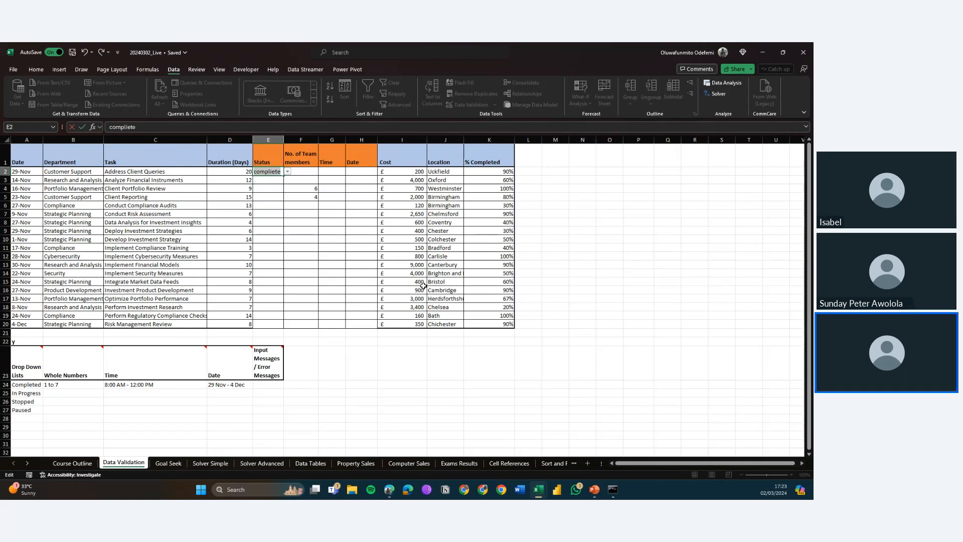
pyautogui.press('Escape')
# Step: Test the rule again by entering Fixed in E5, then cancel the rejected entry
pyautogui.hotkey('alt', 'Down')
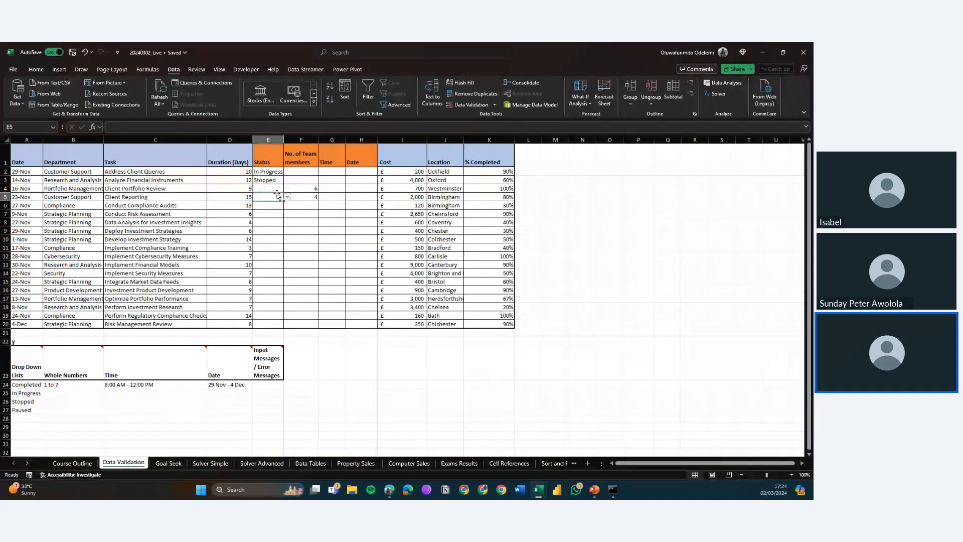
pyautogui.press('Return')
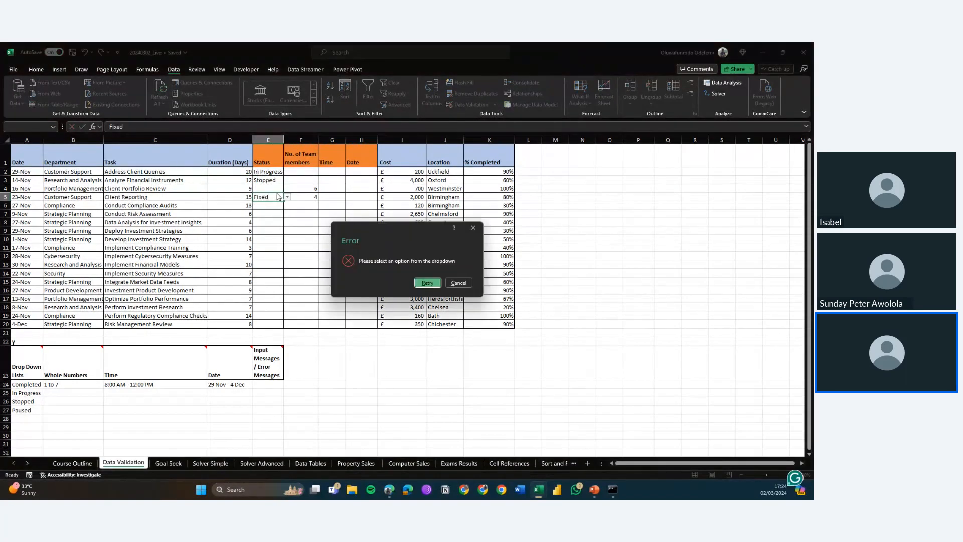
pyautogui.click(427, 283)
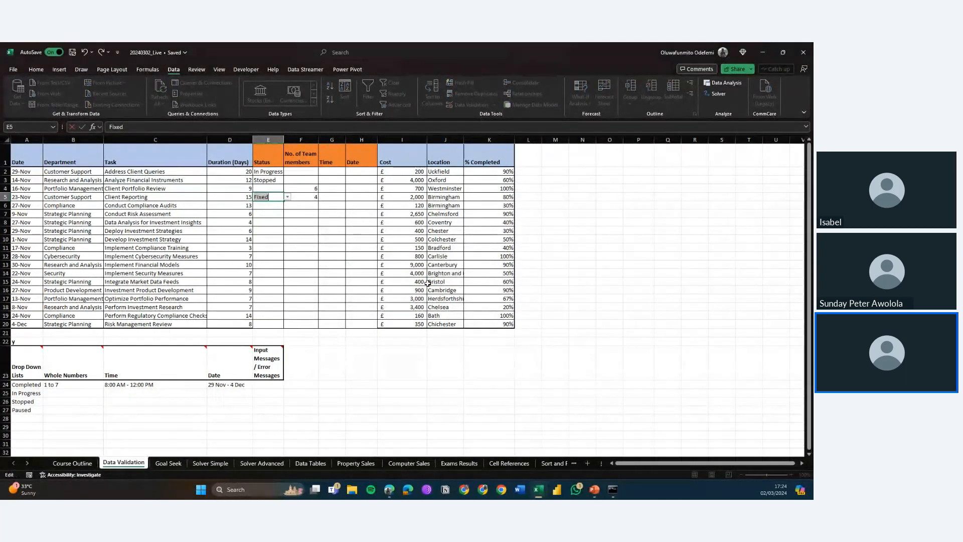
pyautogui.press('Escape')
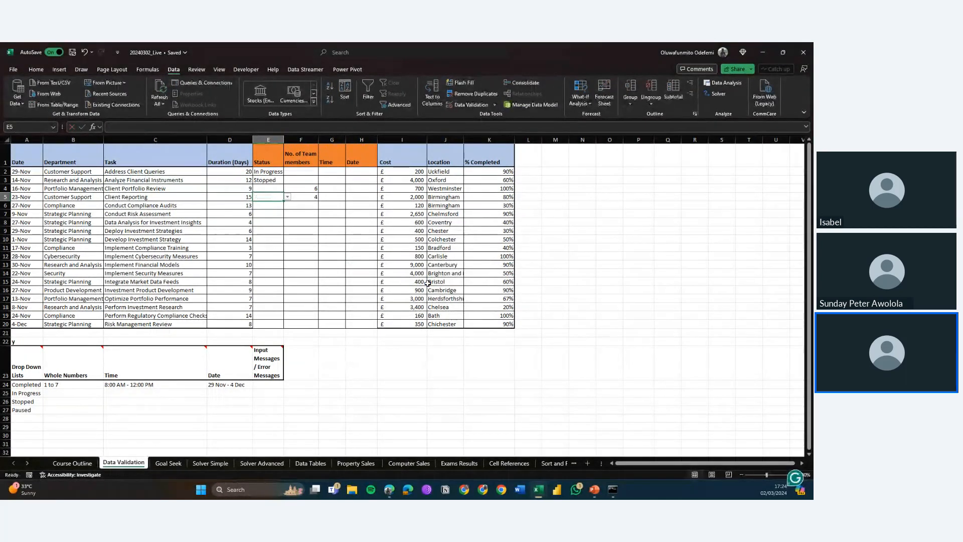
# Step: Pick In Progress for E5 from its drop-down list and widen column E slightly
pyautogui.click(287, 196)
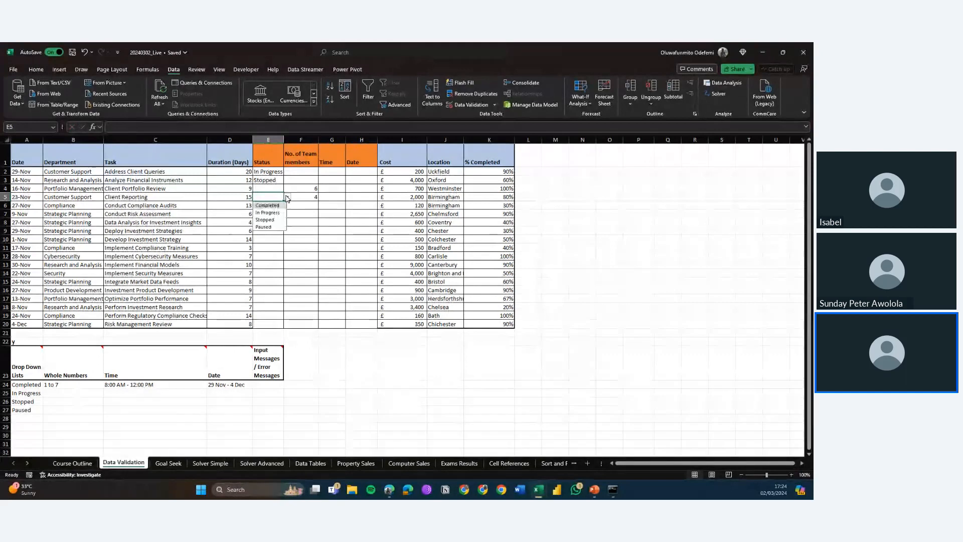
pyautogui.click(266, 220)
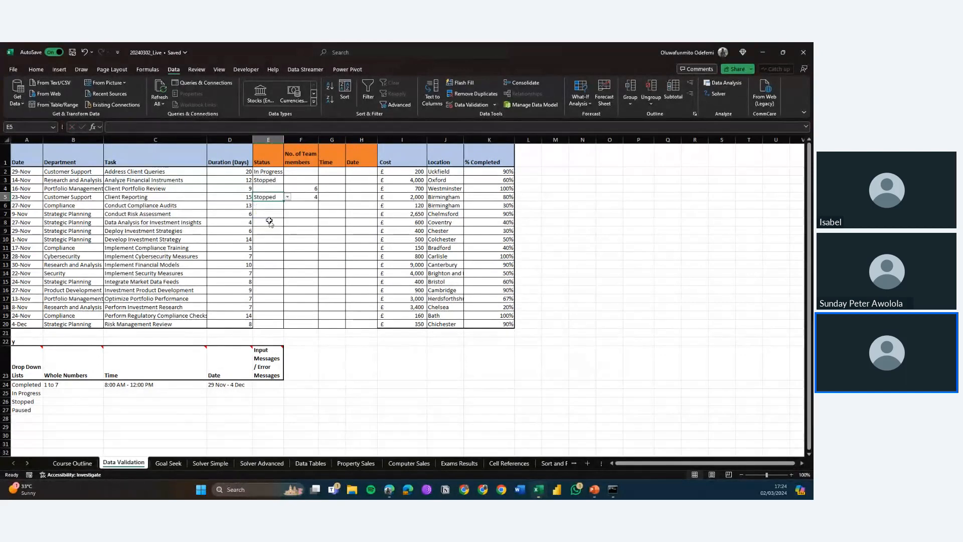
pyautogui.click(287, 197)
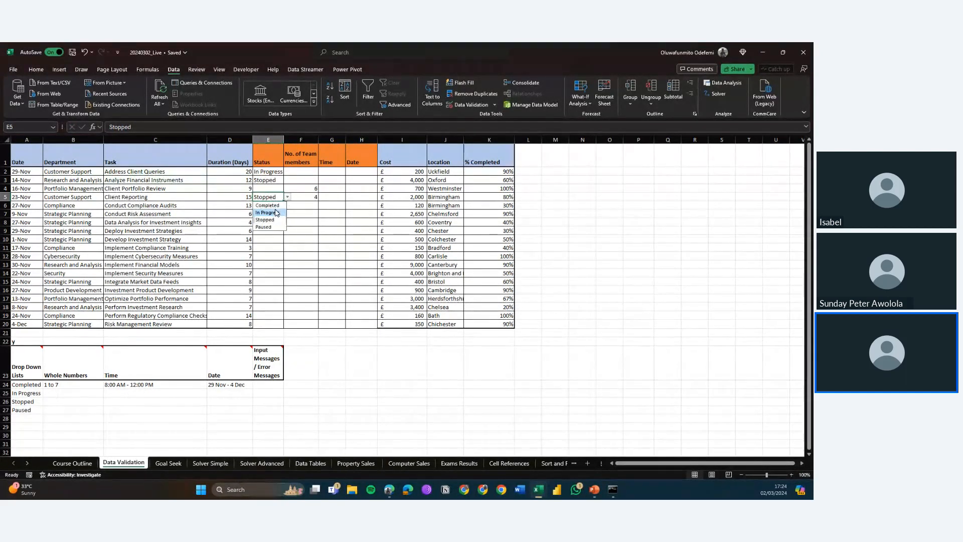
pyautogui.click(276, 213)
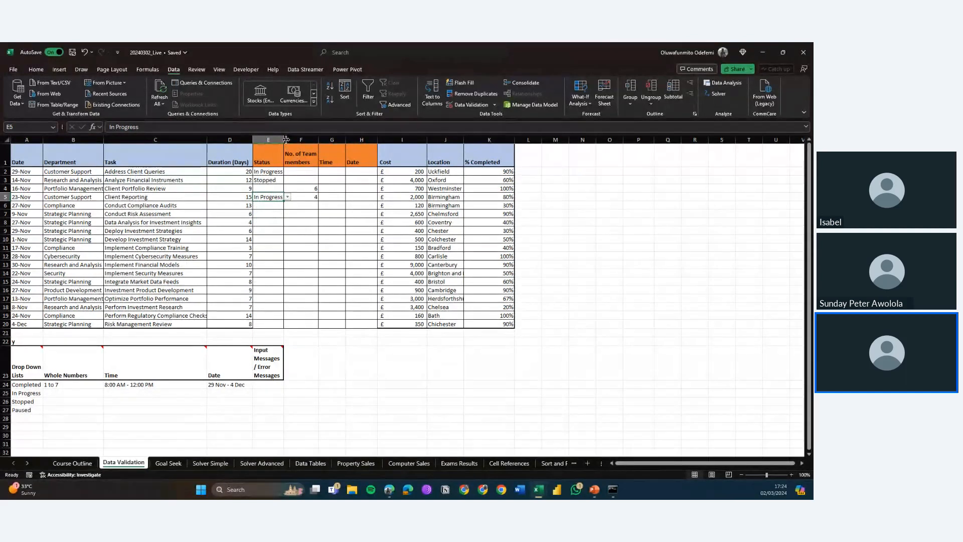
pyautogui.moveTo(285, 139); pyautogui.dragTo(289, 139)
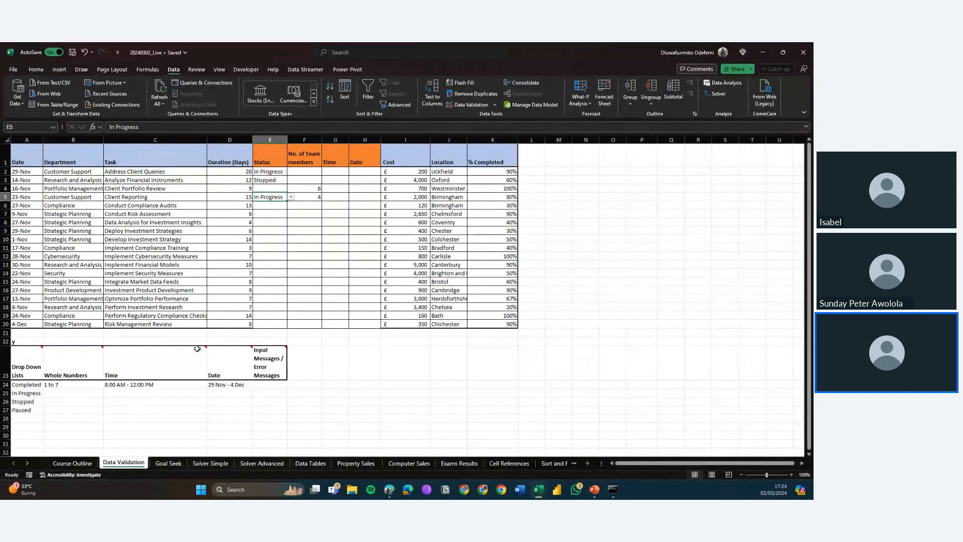
# Step: Examine the status drop-down cells on the Course Outline sheet
pyautogui.click(78, 462)
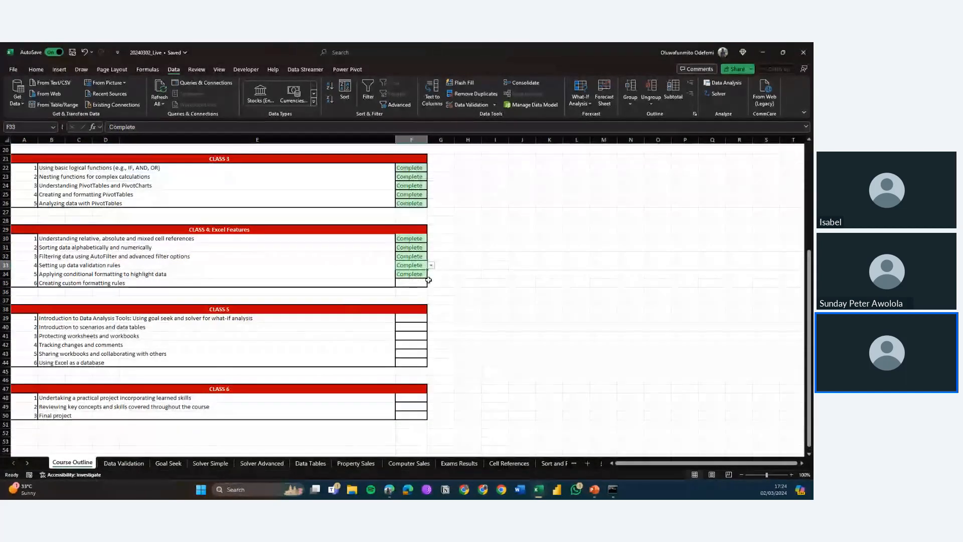
pyautogui.click(415, 282)
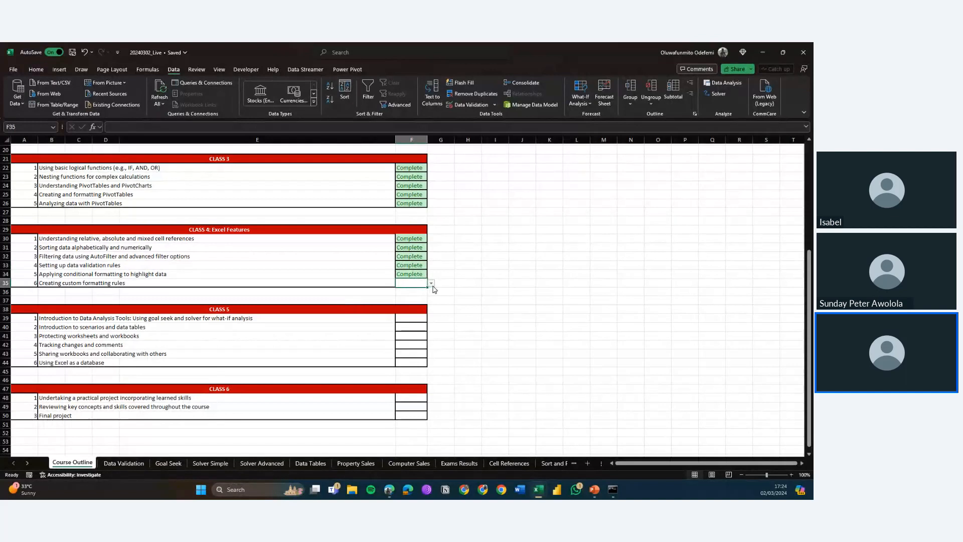
pyautogui.click(123, 463)
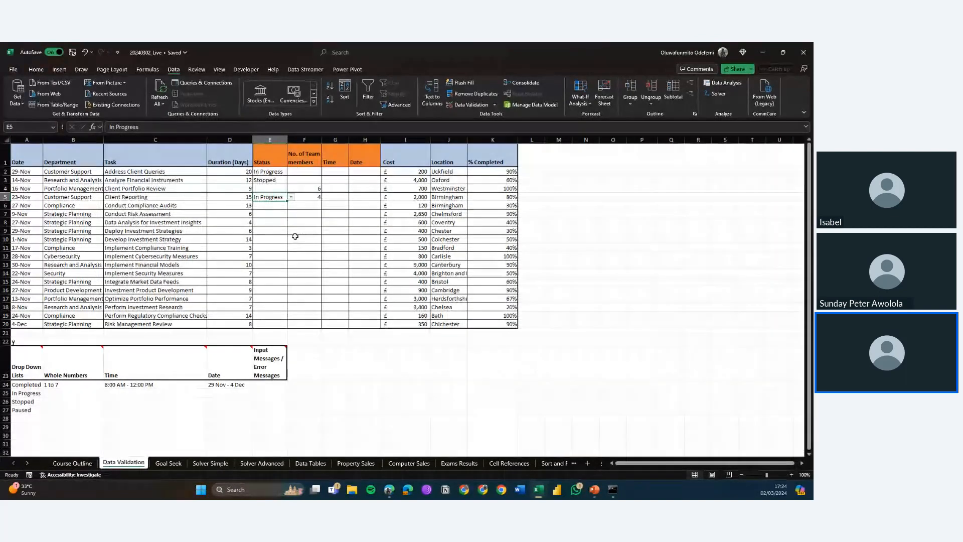
# Step: Select the Status cells in column E and review the conditional formatting rules applied to them
pyautogui.moveTo(271, 171); pyautogui.dragTo(277, 322)
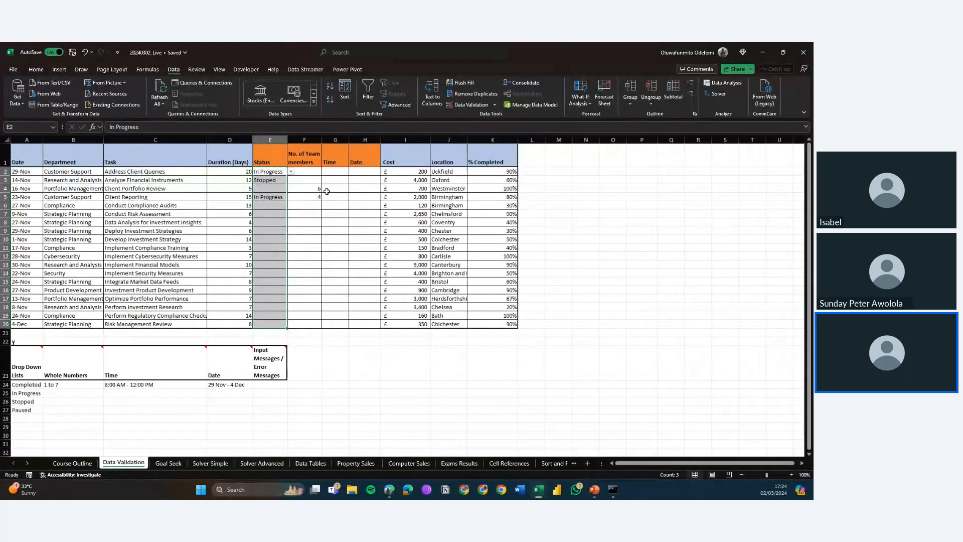
pyautogui.click(36, 71)
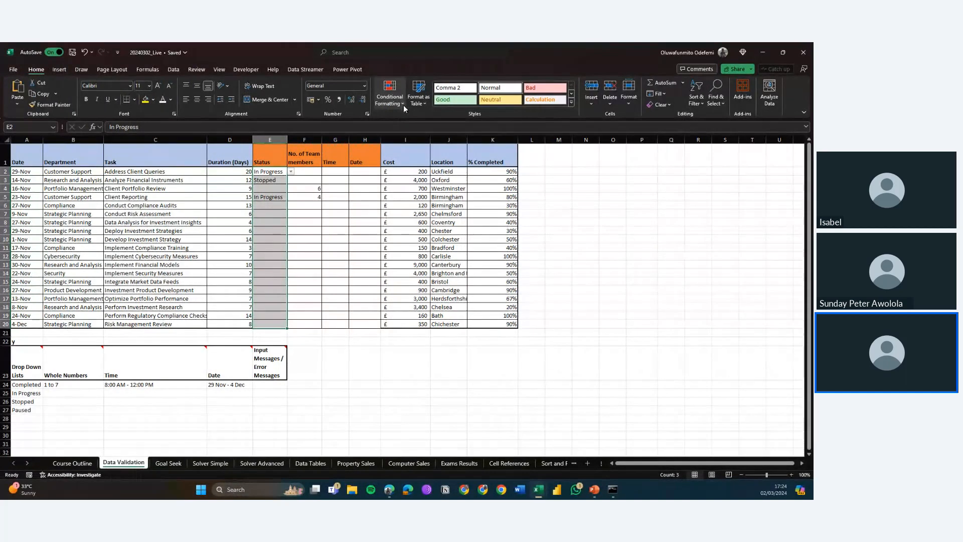
pyautogui.click(76, 463)
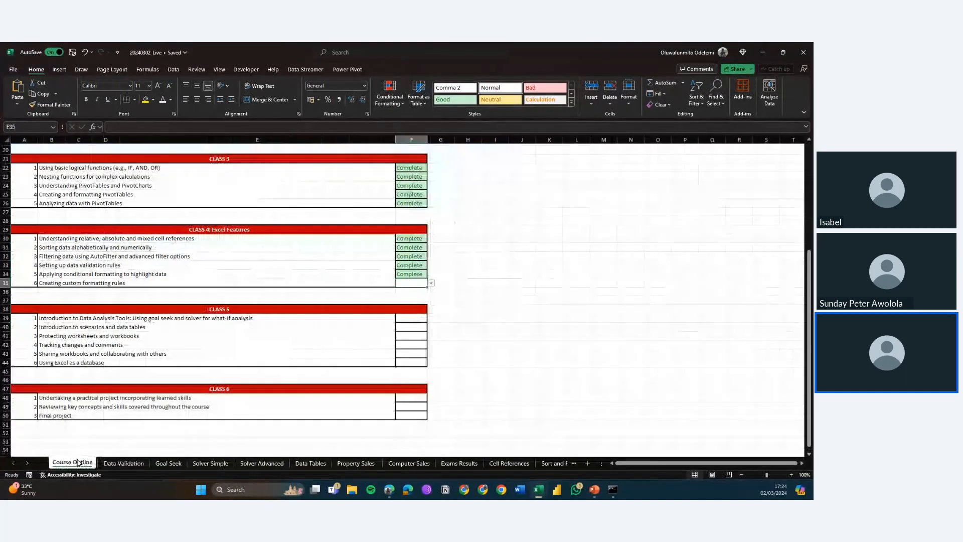
pyautogui.click(123, 464)
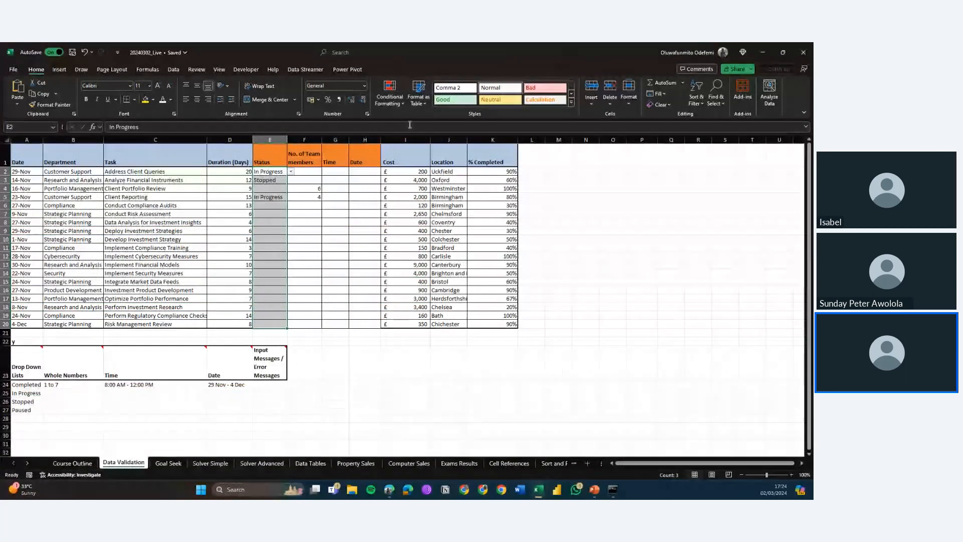
pyautogui.click(402, 101)
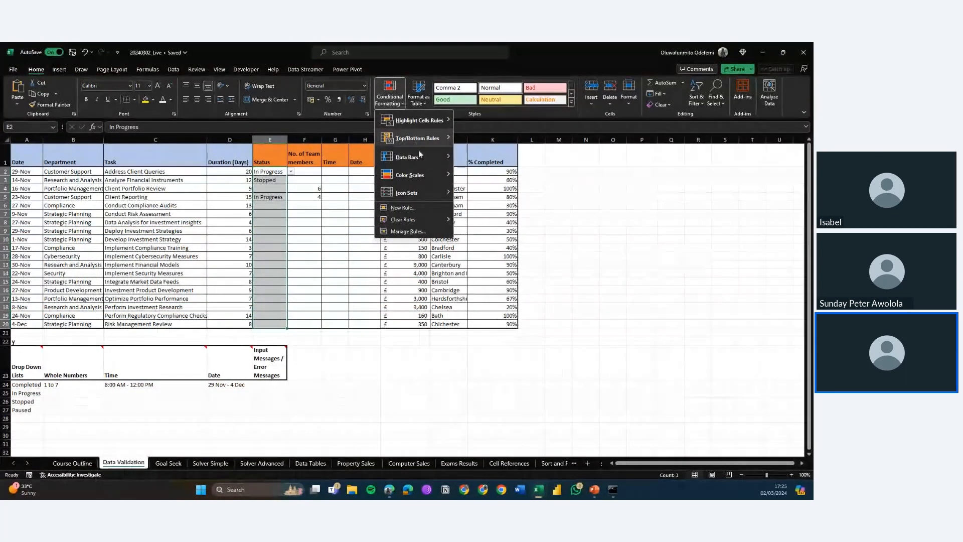
pyautogui.click(421, 230)
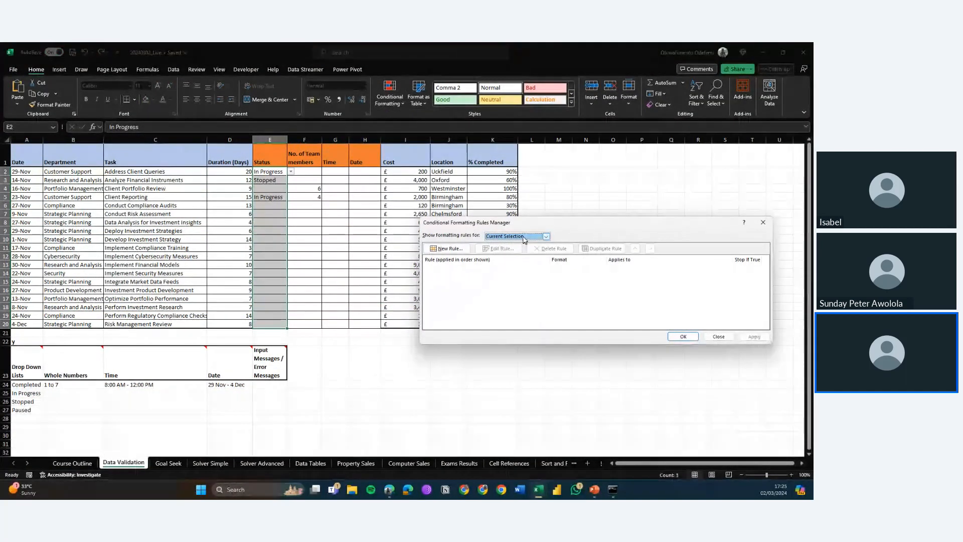
pyautogui.click(525, 238)
pyautogui.click(524, 237)
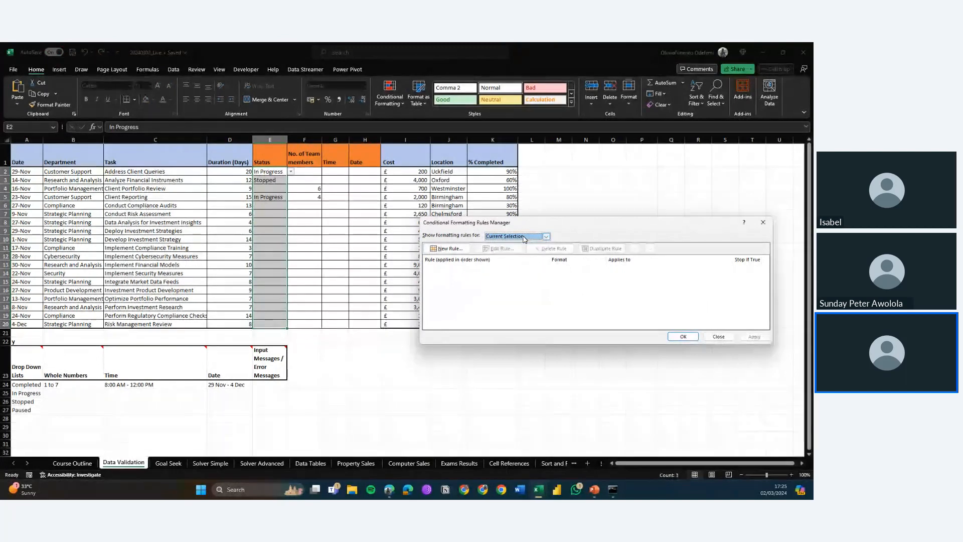
pyautogui.moveTo(594, 223); pyautogui.dragTo(551, 217)
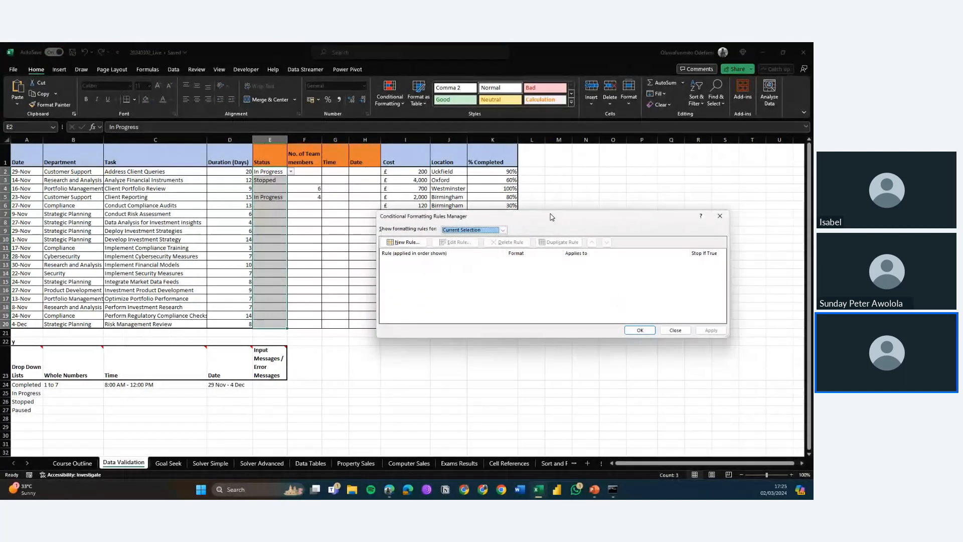
pyautogui.click(681, 333)
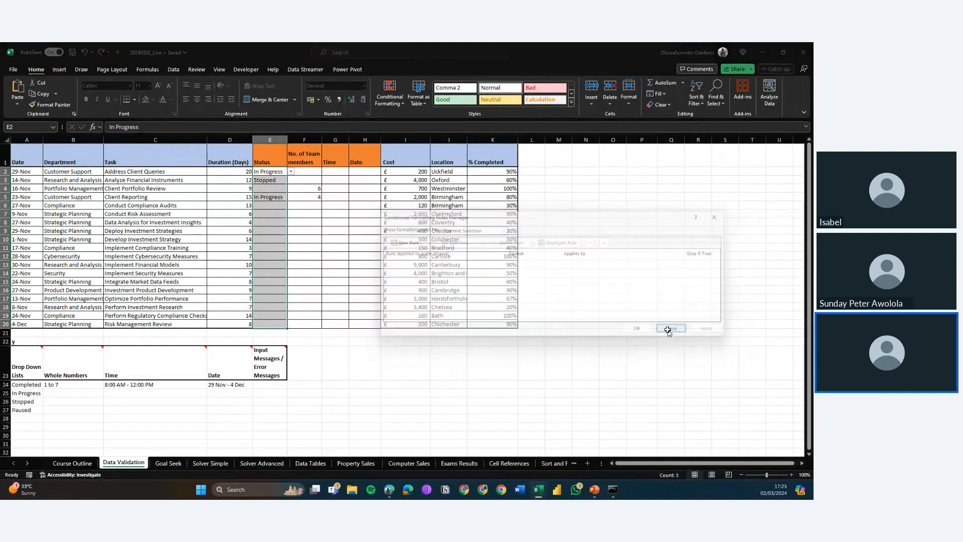
# Step: Start a new conditional formatting rule for the Status cells and choose the formula-based rule type
pyautogui.click(390, 97)
pyautogui.moveTo(420, 121)
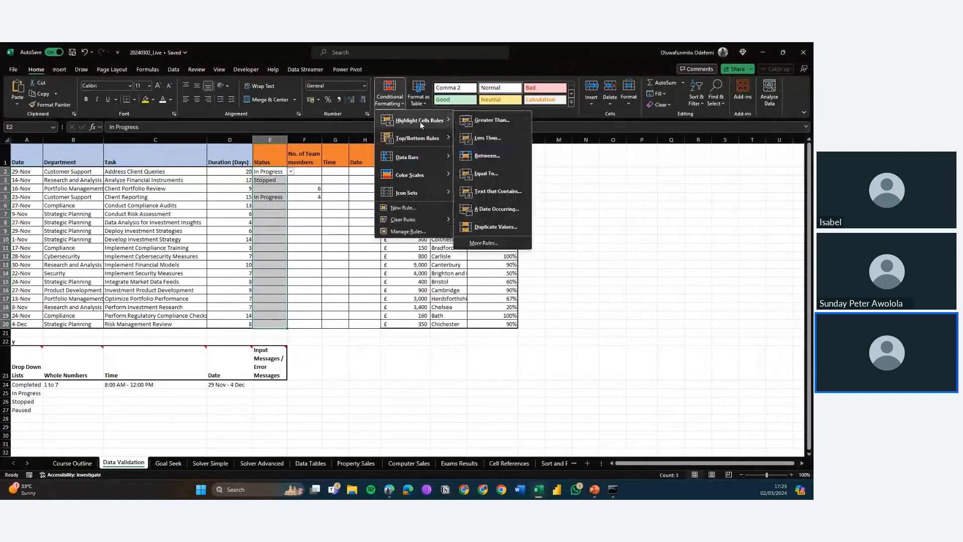
pyautogui.click(485, 242)
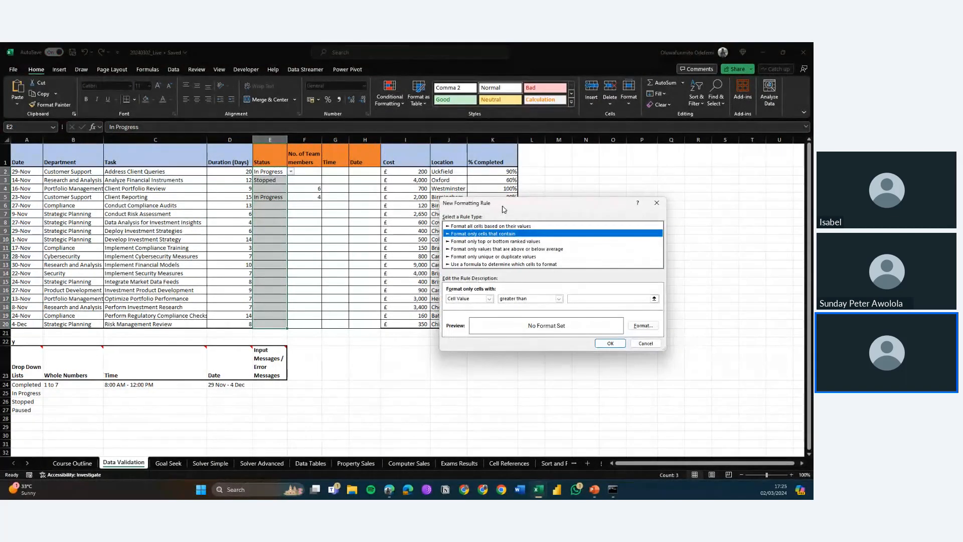
pyautogui.moveTo(504, 209); pyautogui.dragTo(488, 183)
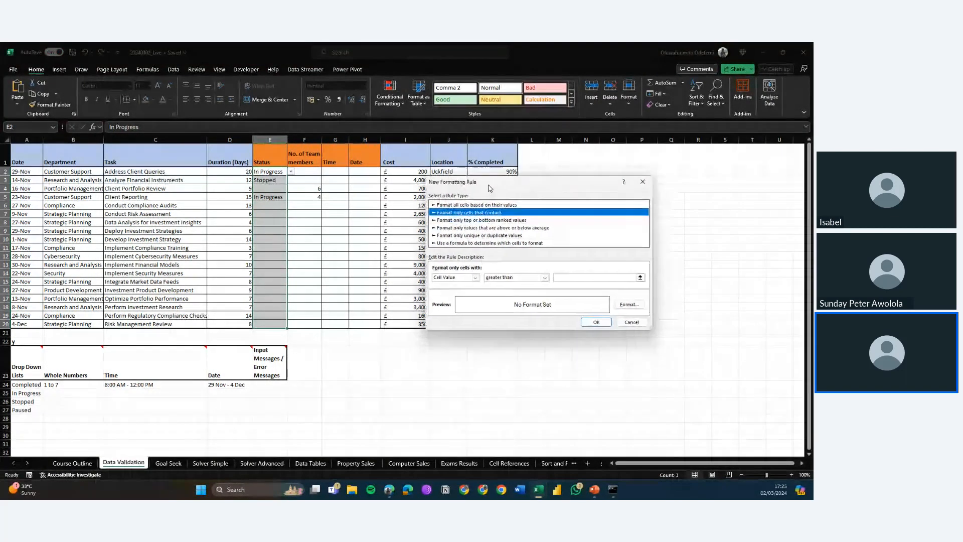
pyautogui.click(487, 240)
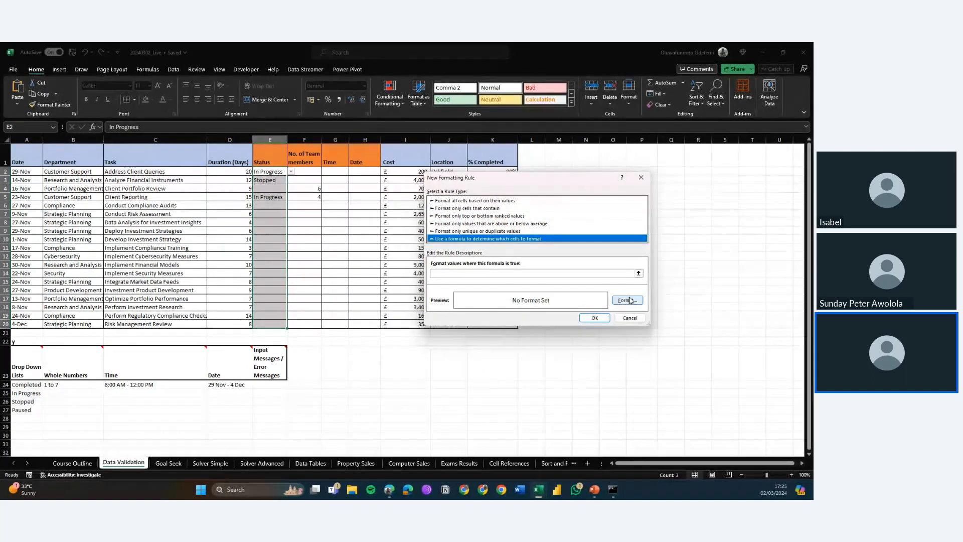
pyautogui.click(543, 274)
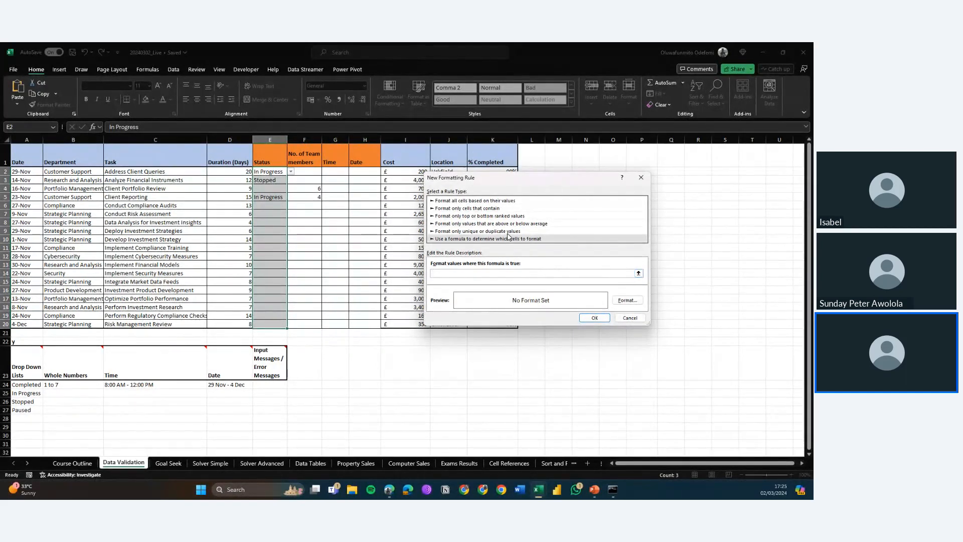
pyautogui.click(507, 233)
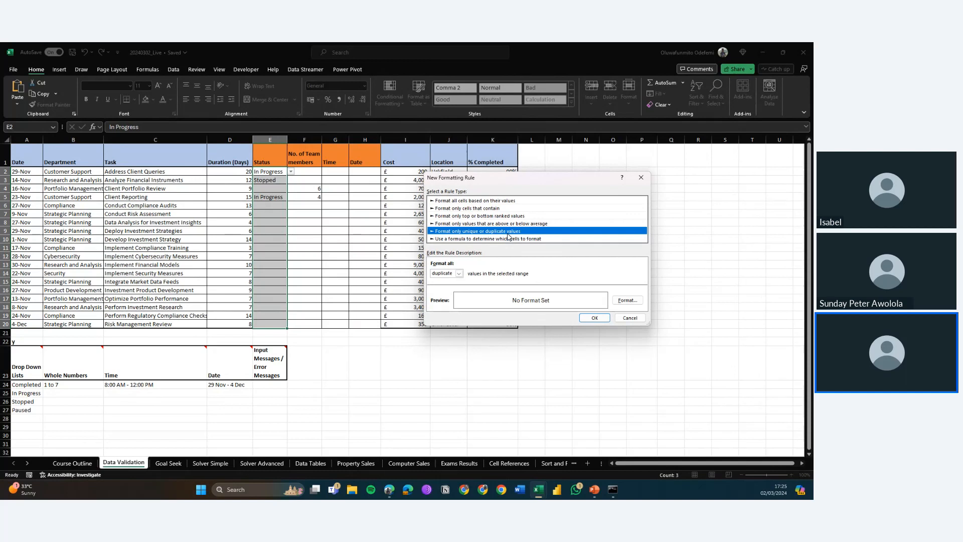
pyautogui.click(485, 225)
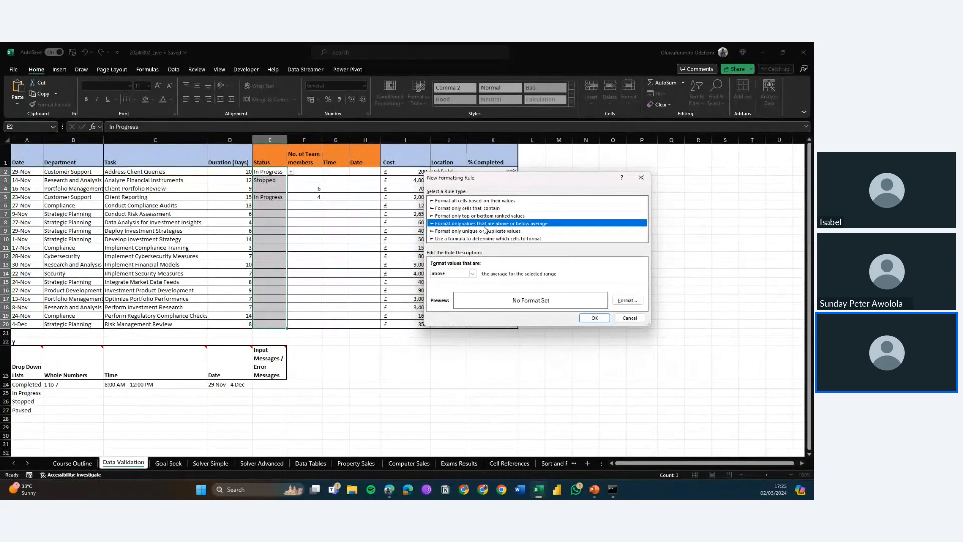
pyautogui.click(491, 240)
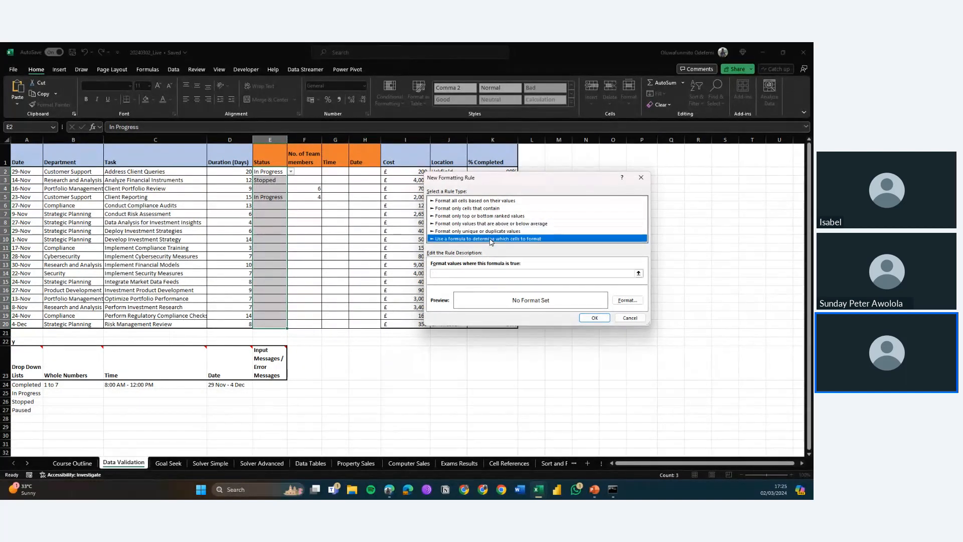
# Step: Enter the rule formula =$D$2>$F$2 by referencing the duration and team member cells
pyautogui.click(638, 273)
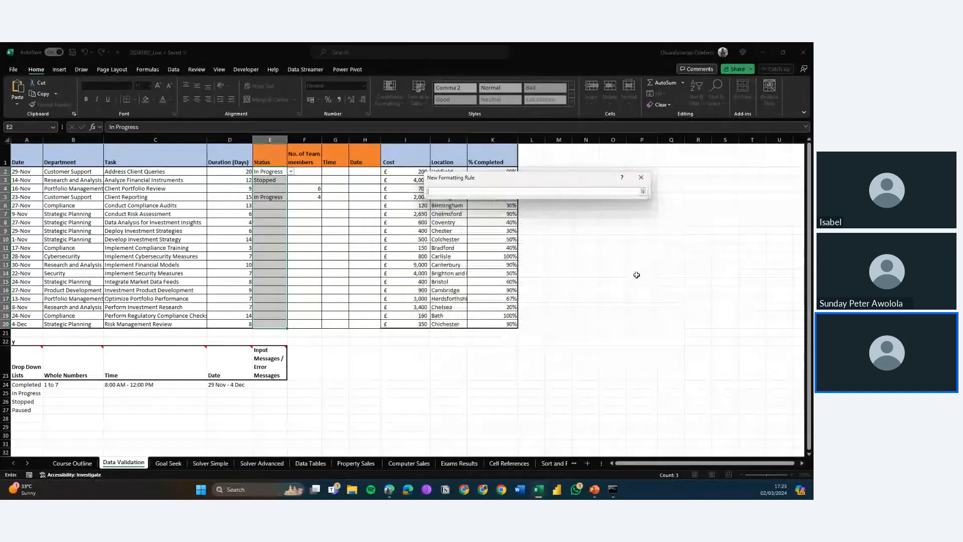
pyautogui.click(222, 171)
pyautogui.write('=')
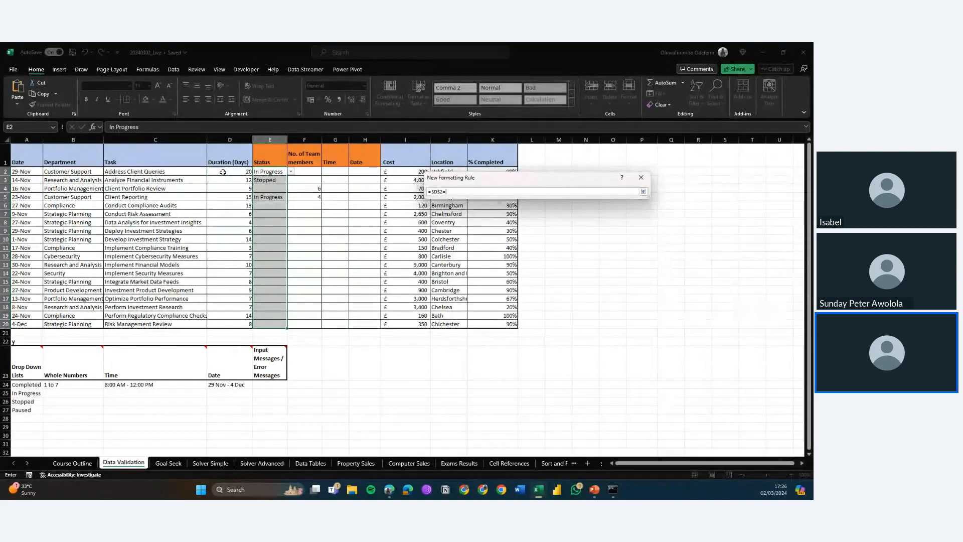
pyautogui.click(308, 172)
pyautogui.click(643, 191)
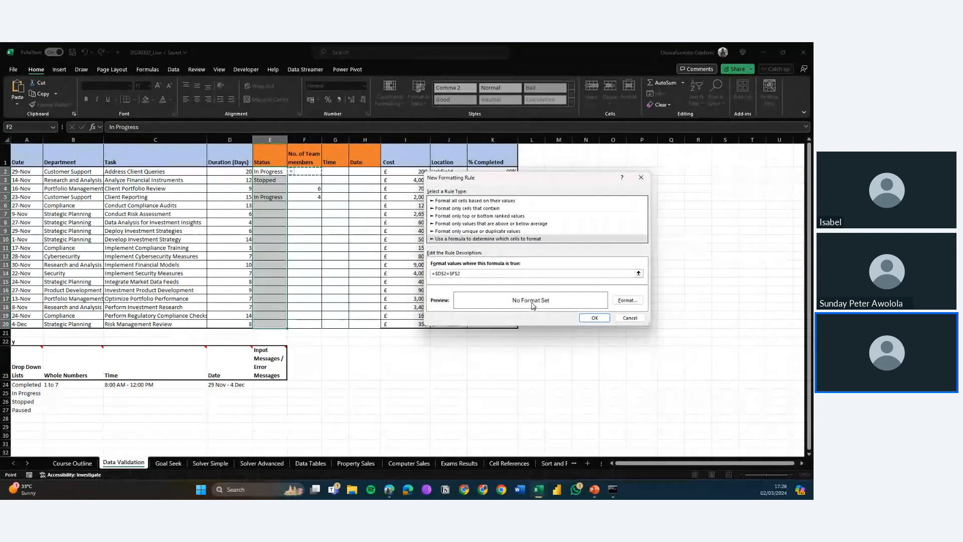
# Step: Format matching cells with bold text and a blue fill, then apply the new rule
pyautogui.click(627, 300)
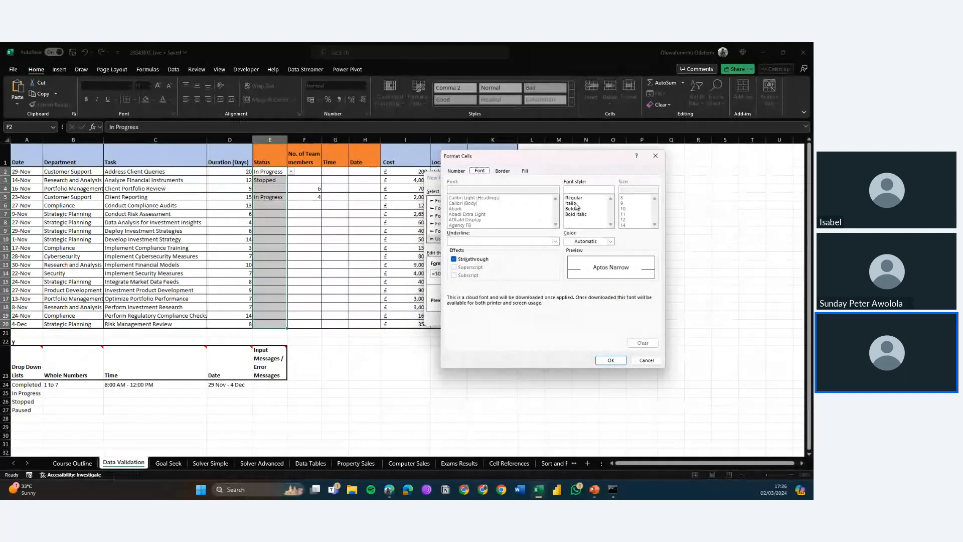
pyautogui.click(575, 209)
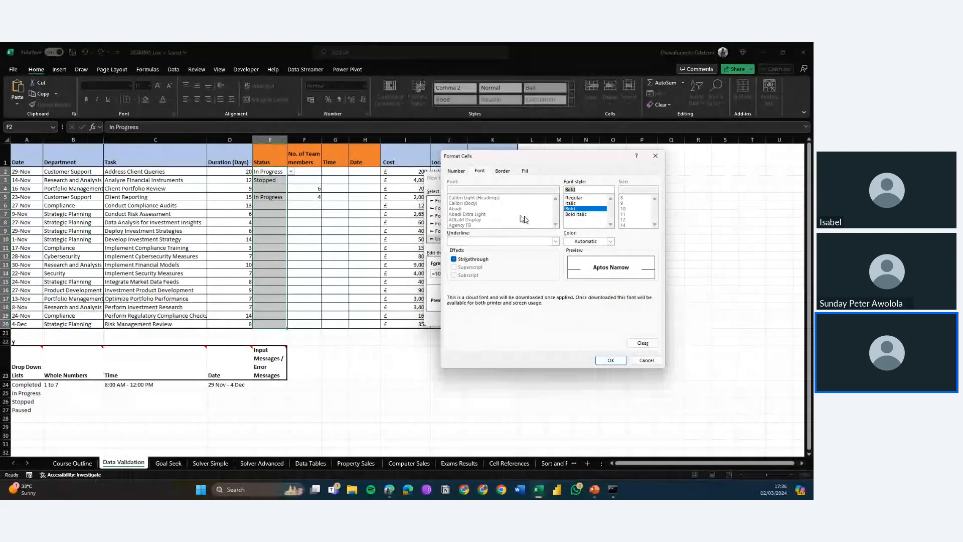
pyautogui.click(525, 170)
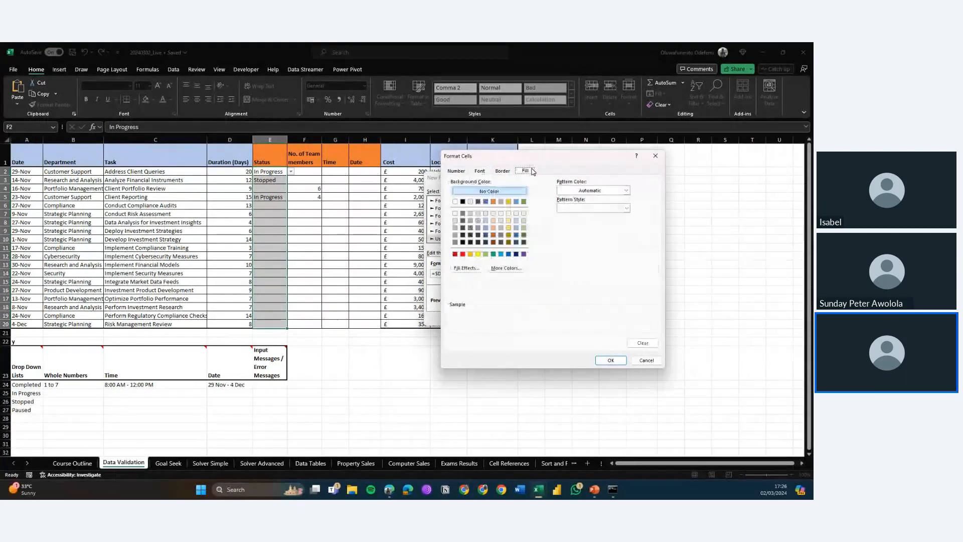
pyautogui.click(485, 201)
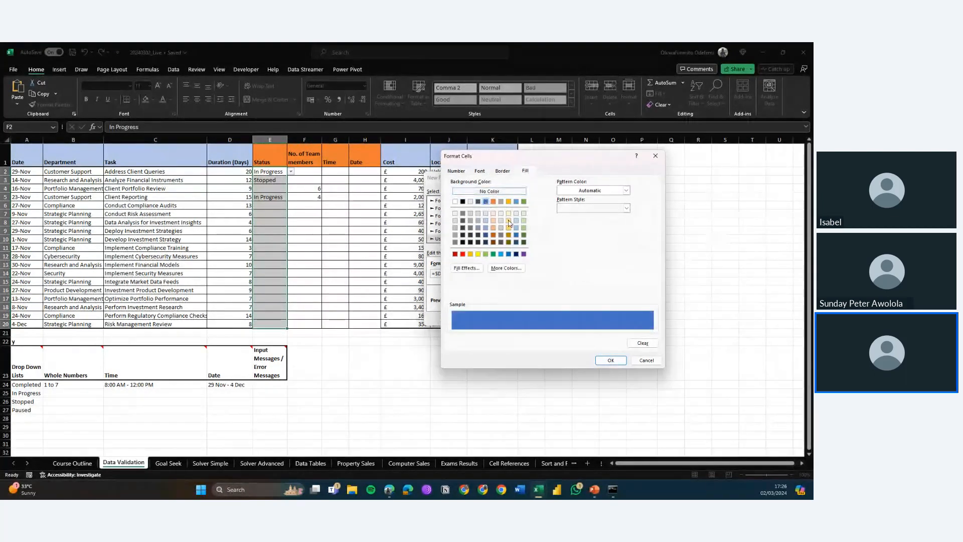
pyautogui.click(610, 360)
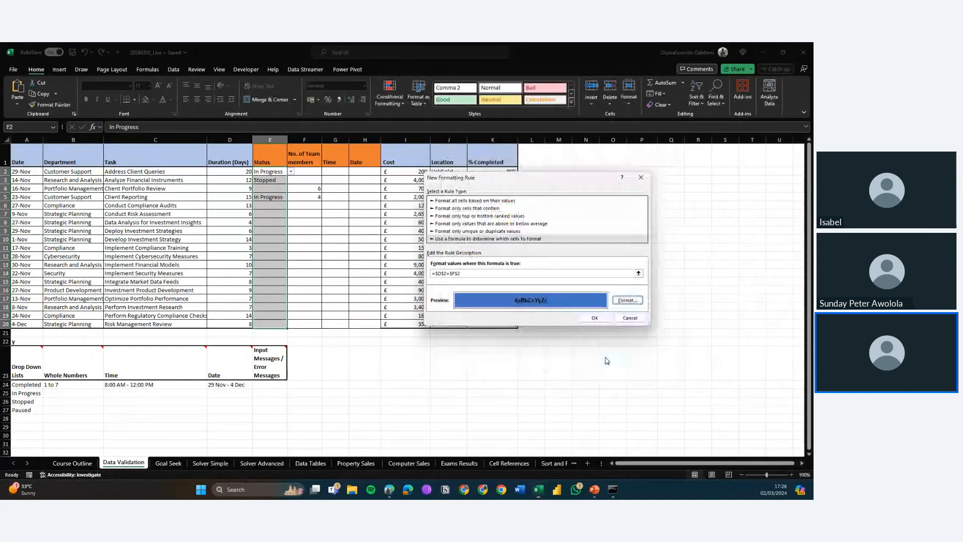
pyautogui.click(594, 318)
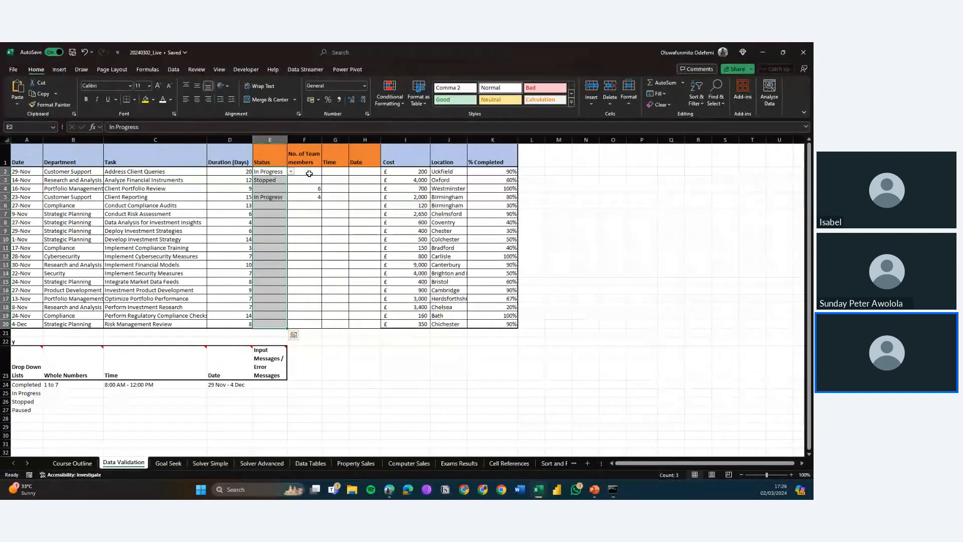
# Step: Enter 5, 6 and 6 as the number of team members in F2 to F4
pyautogui.click(307, 173)
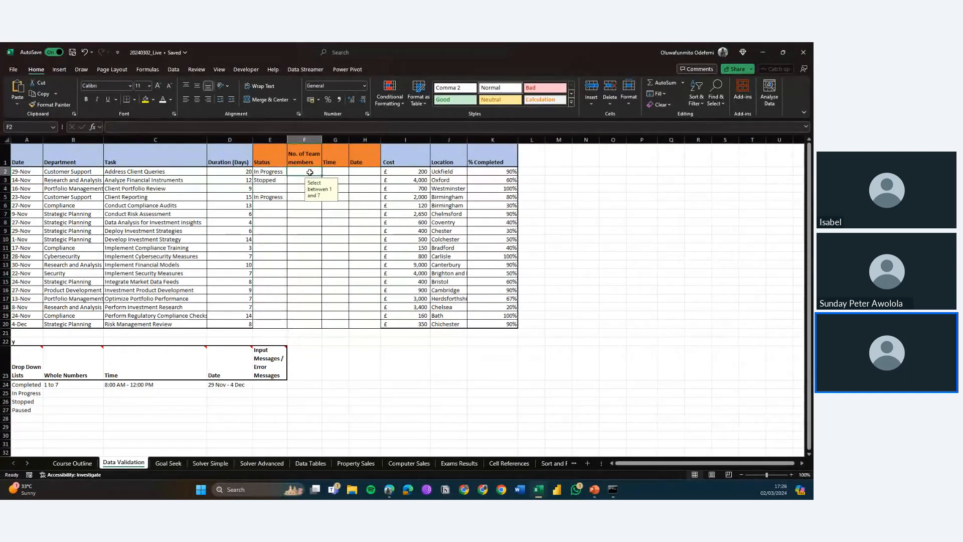
pyautogui.press('Left')
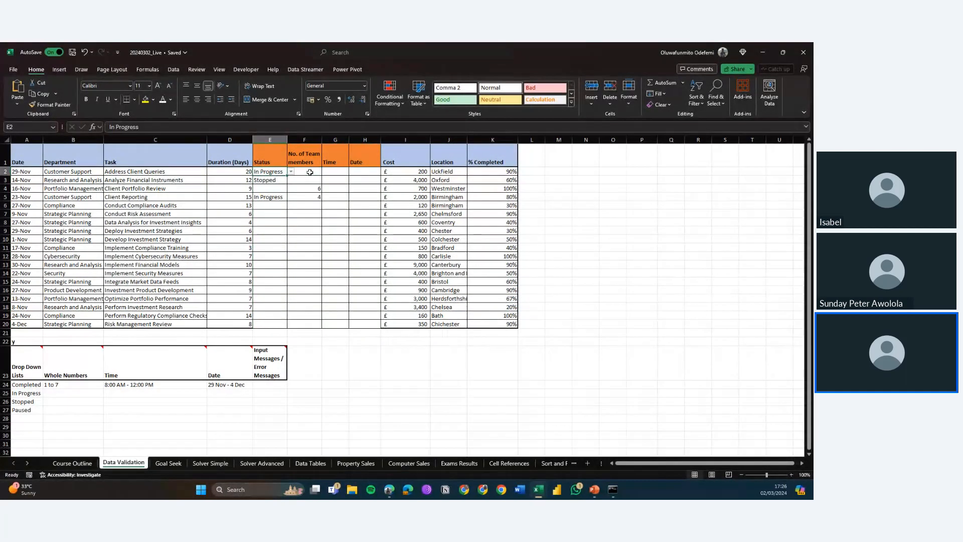
pyautogui.click(309, 175)
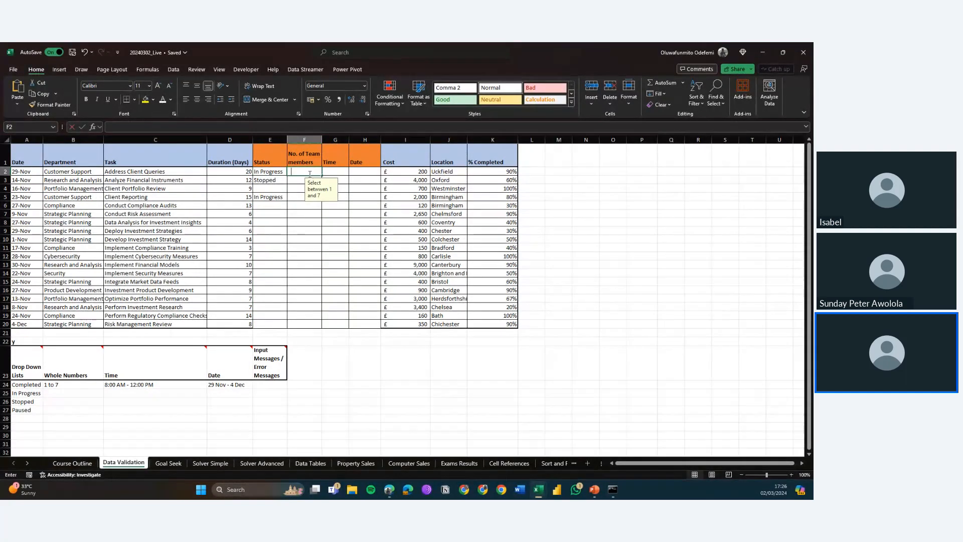
pyautogui.write('5')
pyautogui.press('Return')
pyautogui.write('6')
pyautogui.press('Return')
pyautogui.write('6')
pyautogui.press('Return')
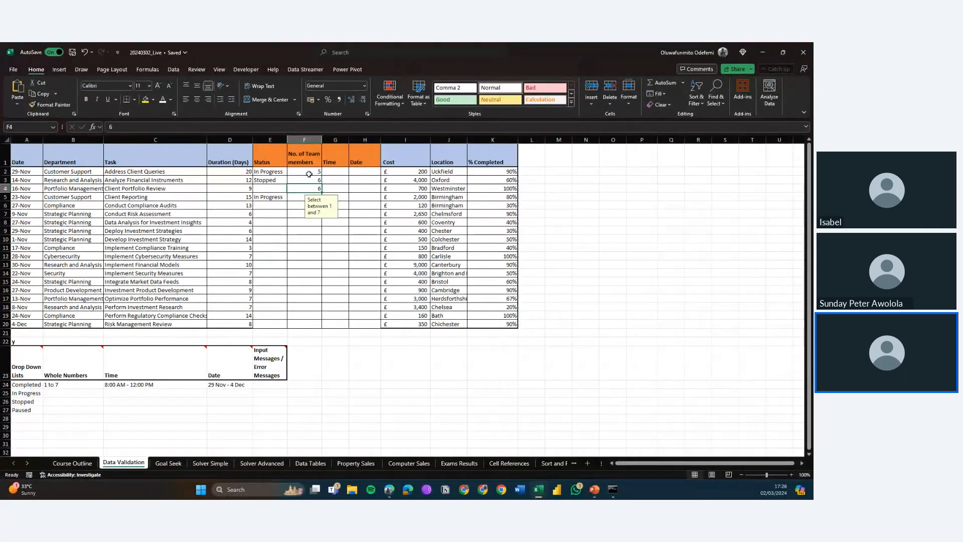
# Step: Change the durations in D2 and D3 to 5 and 6 to test the highlighting rule
pyautogui.click(242, 183)
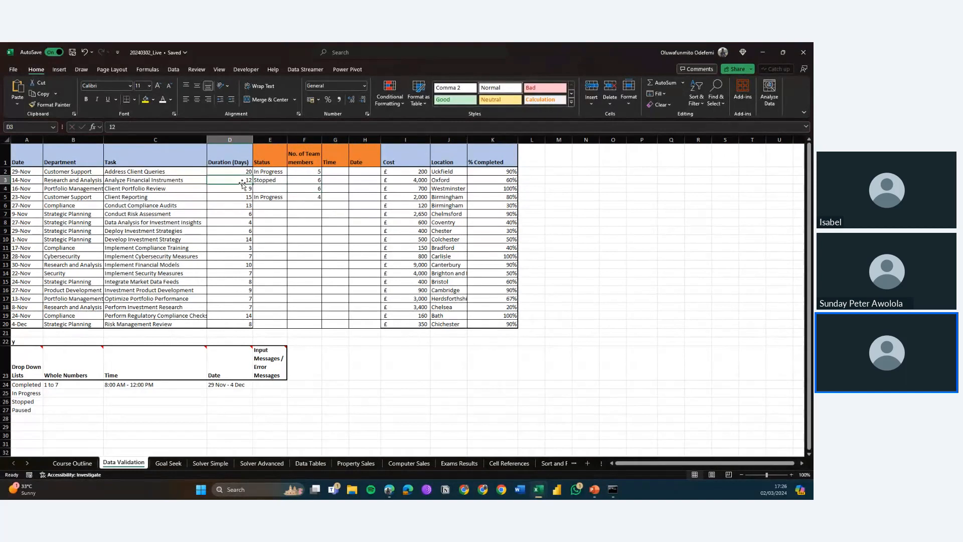
pyautogui.write('6')
pyautogui.press('Up')
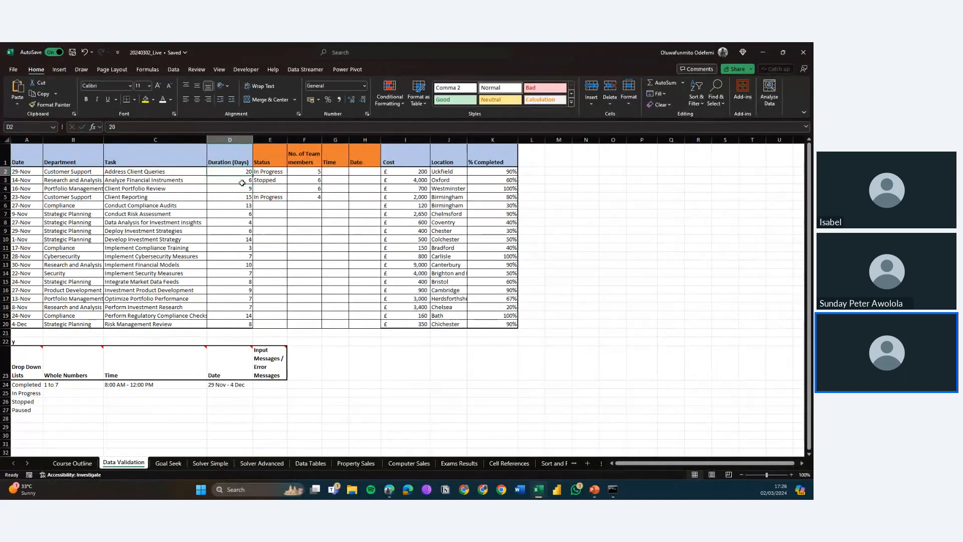
pyautogui.write('5')
pyautogui.press('Return')
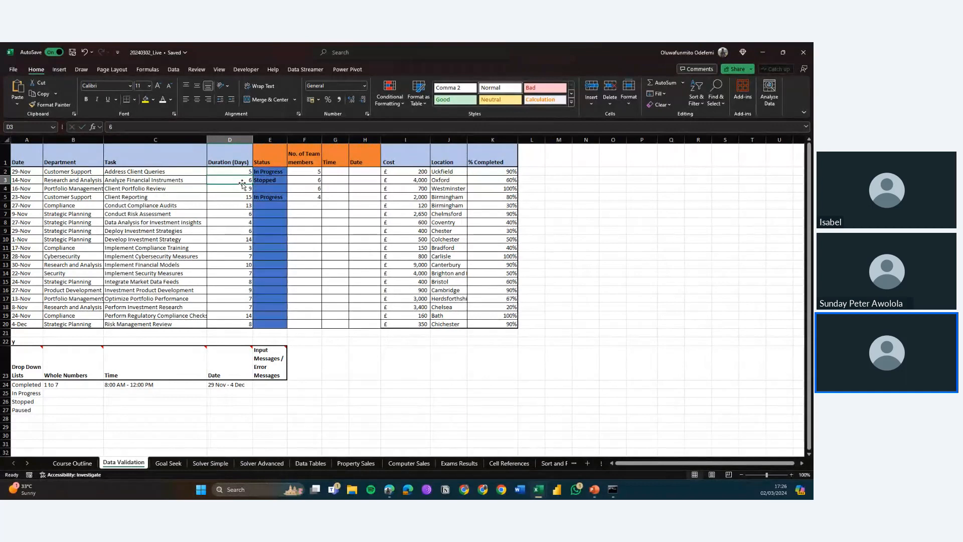
pyautogui.press('Up')
pyautogui.click(242, 184)
pyautogui.press('Up')
# Step: Try a duration of 20 in D2 to test the highlighting, then undo the entry
pyautogui.click(314, 171)
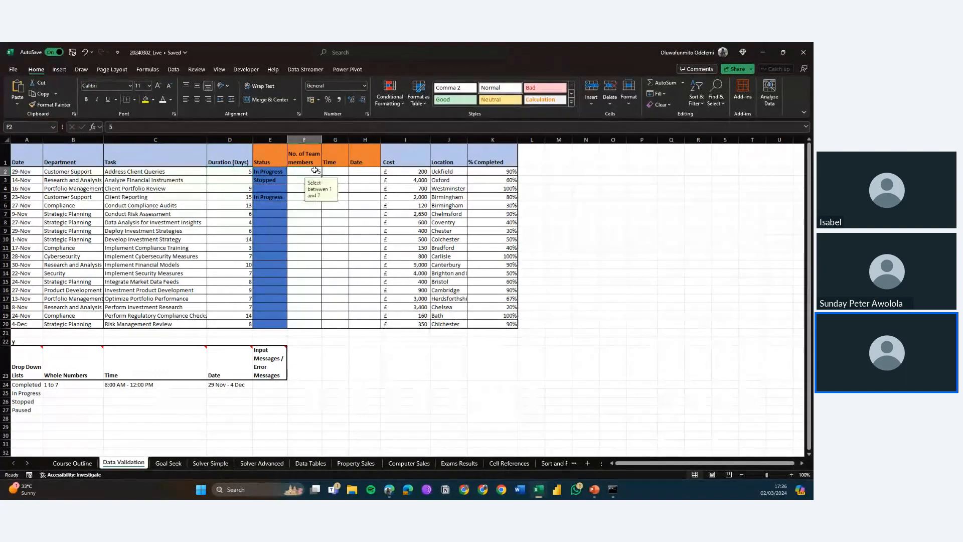
pyautogui.moveTo(273, 172); pyautogui.dragTo(278, 329)
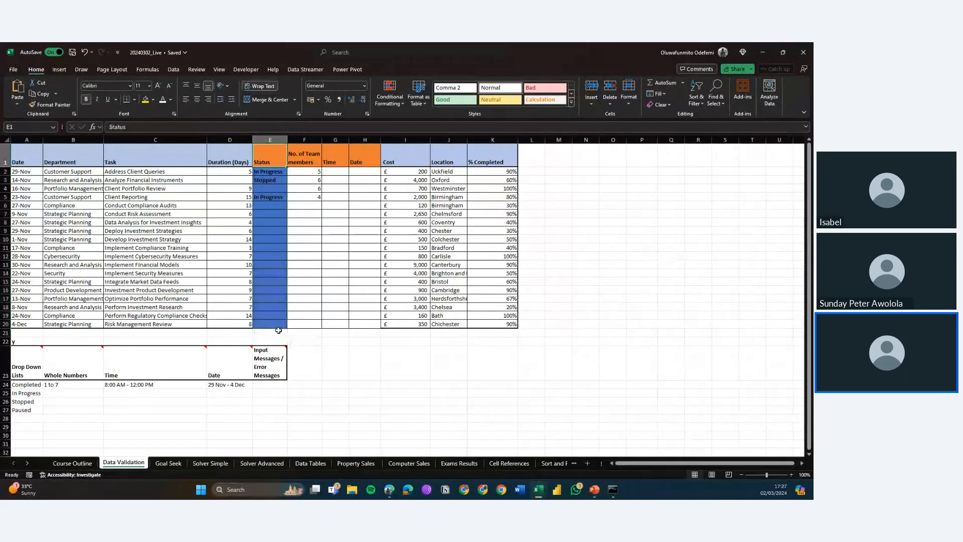
pyautogui.press('Down')
pyautogui.press('Left')
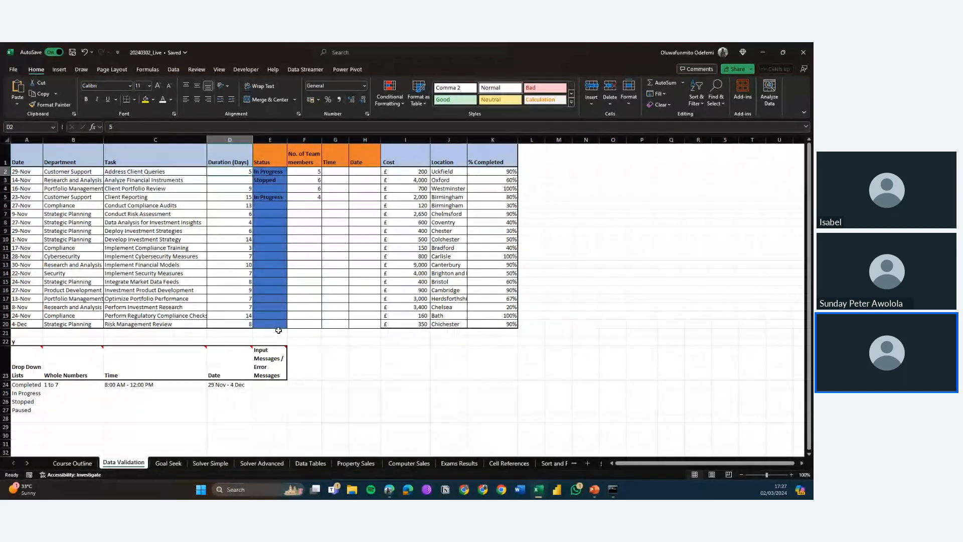
pyautogui.write('20')
pyautogui.press('Return')
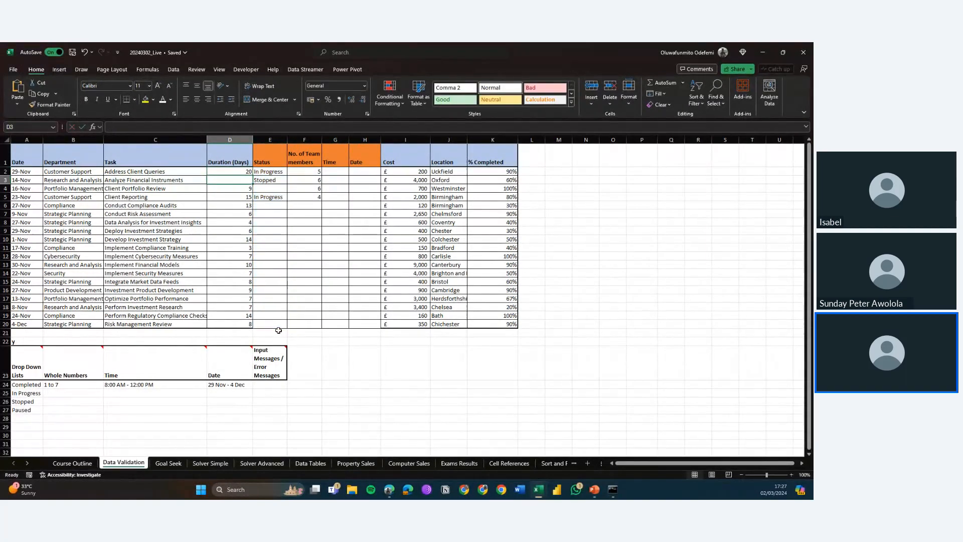
pyautogui.press('Up')
pyautogui.hotkey('ctrl', 'z')
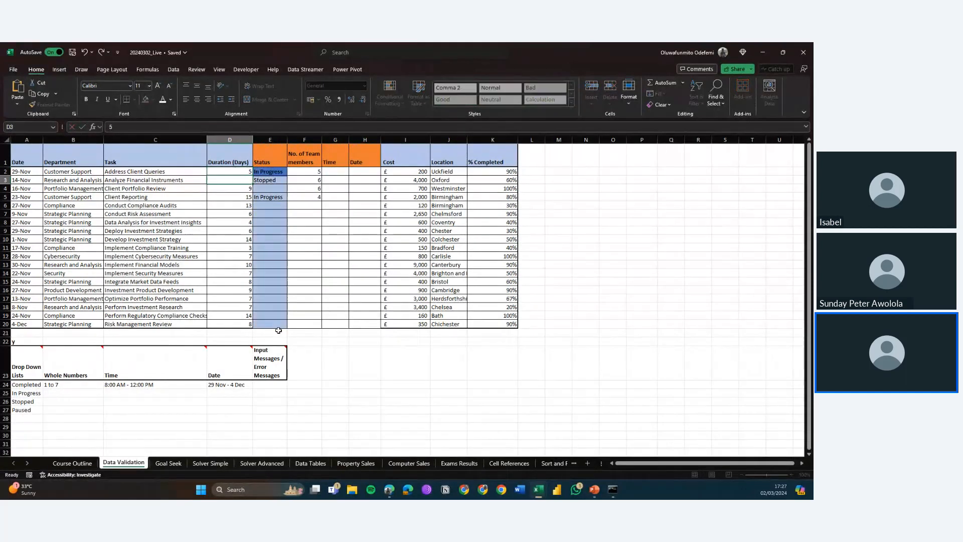
pyautogui.press('Left')
pyautogui.press('Right')
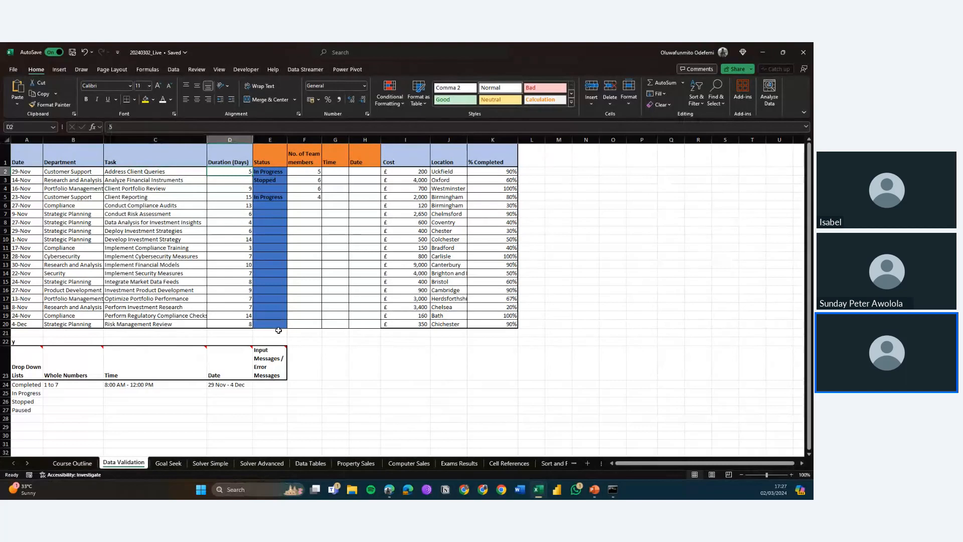
# Step: Edit the worksheet's formula rule to =$D$2:$D$20>$F$2:$F$20 using the duration and team member ranges, and apply it
pyautogui.click(399, 106)
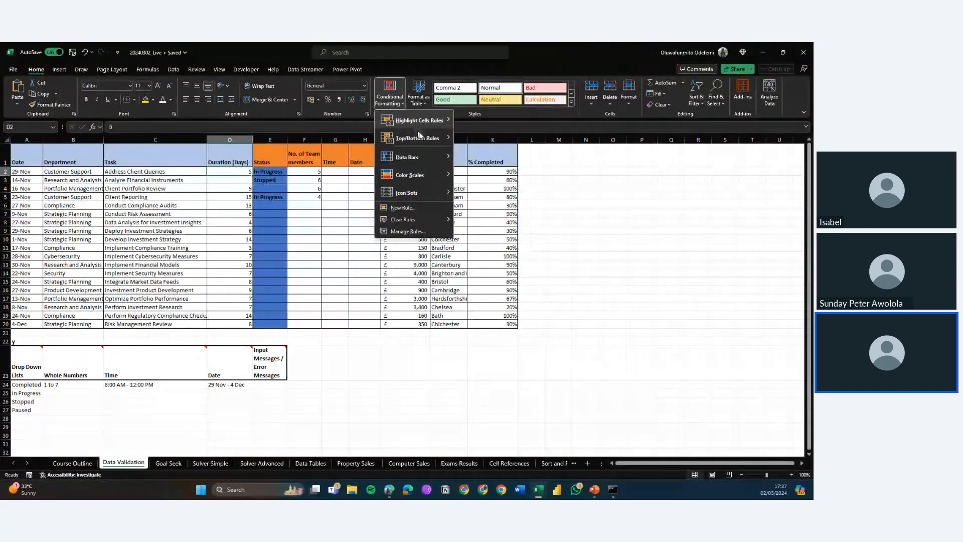
pyautogui.click(429, 231)
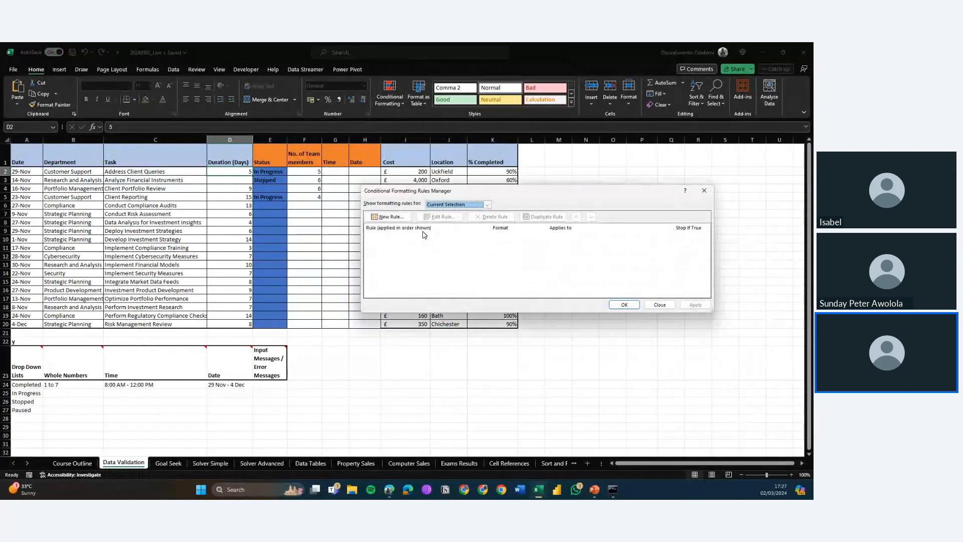
pyautogui.click(476, 205)
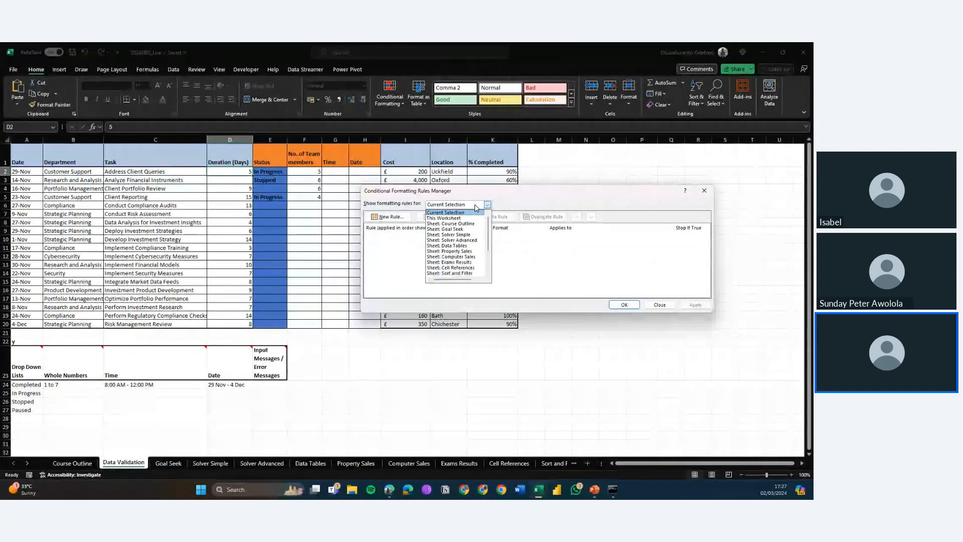
pyautogui.click(470, 219)
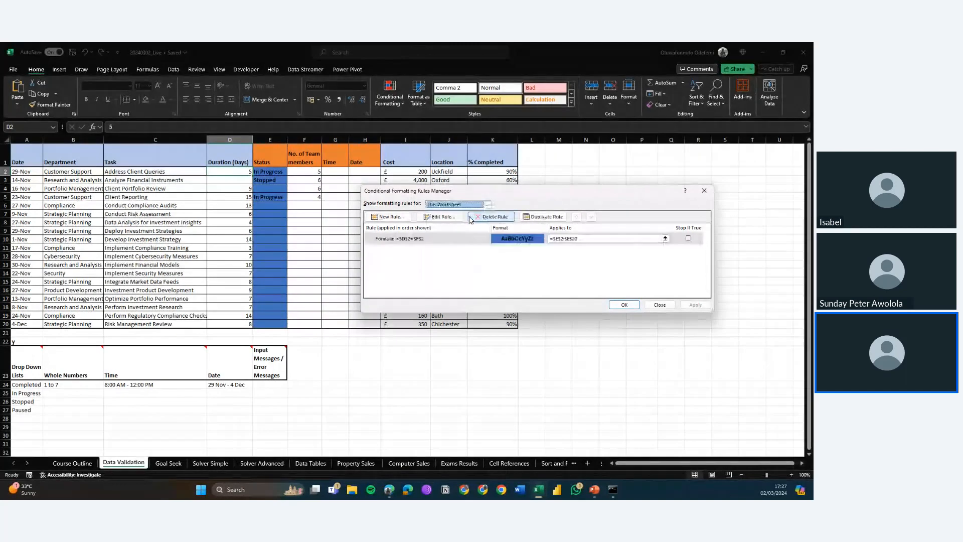
pyautogui.click(460, 239)
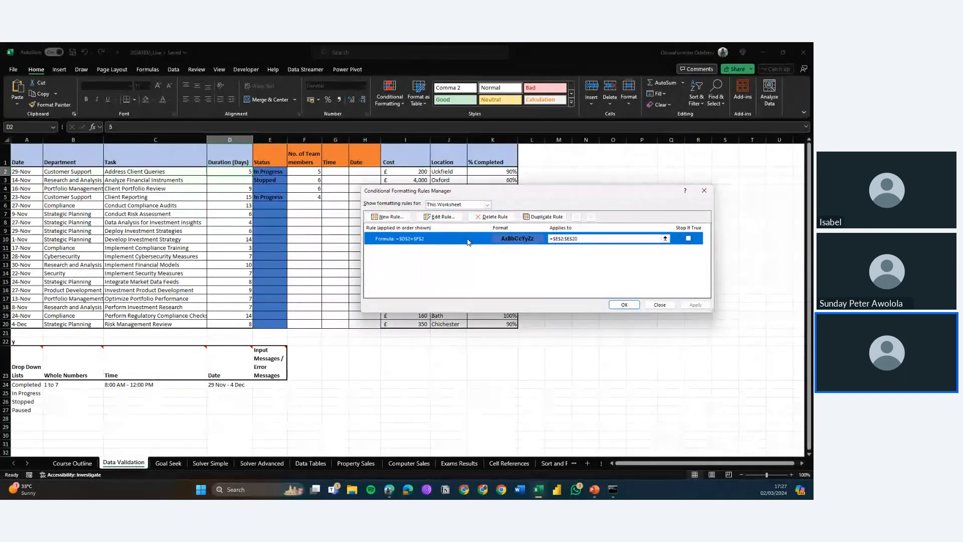
pyautogui.click(435, 217)
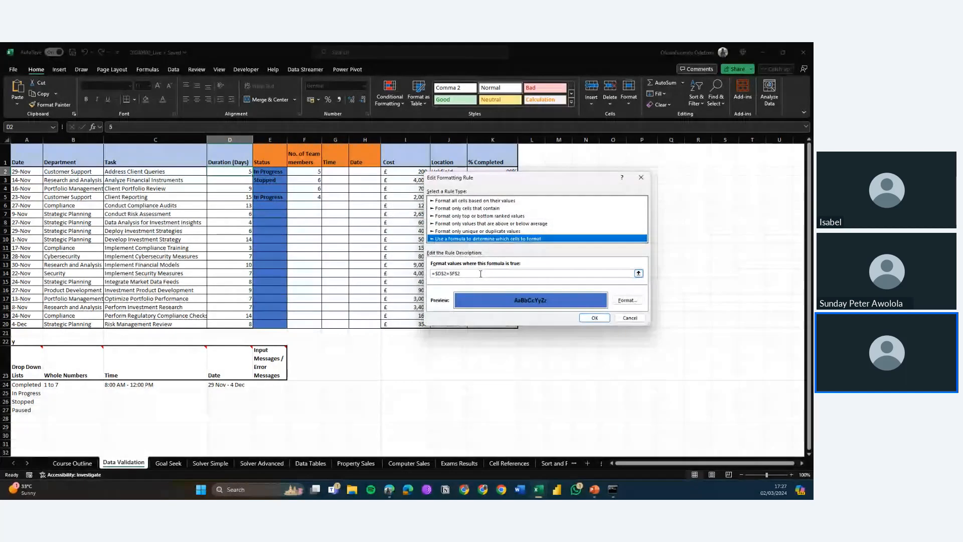
pyautogui.moveTo(480, 274); pyautogui.dragTo(431, 275)
pyautogui.write('=')
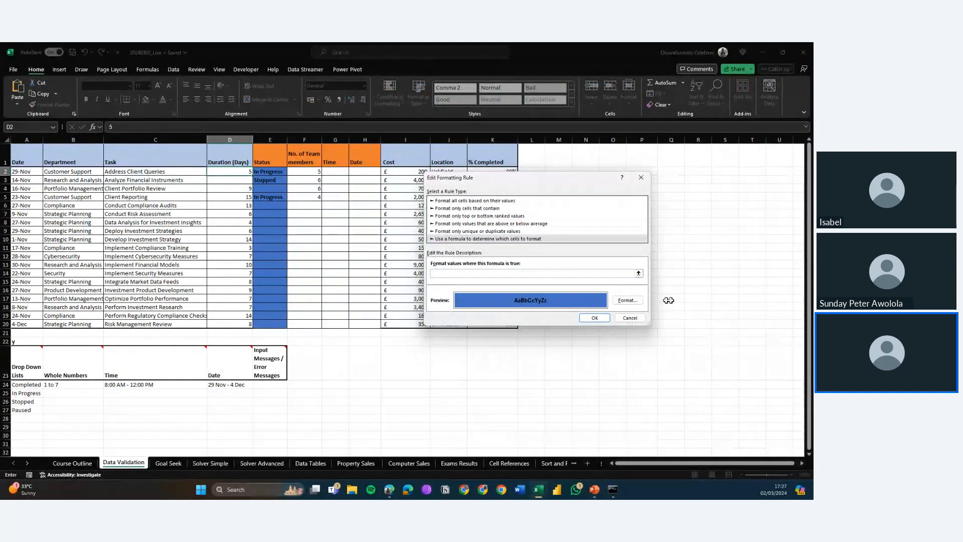
pyautogui.click(639, 274)
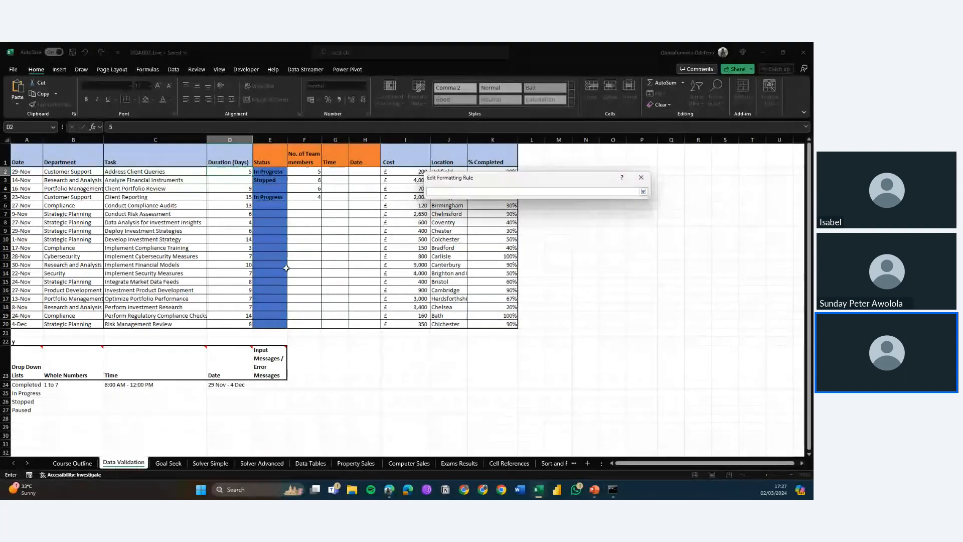
pyautogui.moveTo(233, 172); pyautogui.dragTo(232, 323)
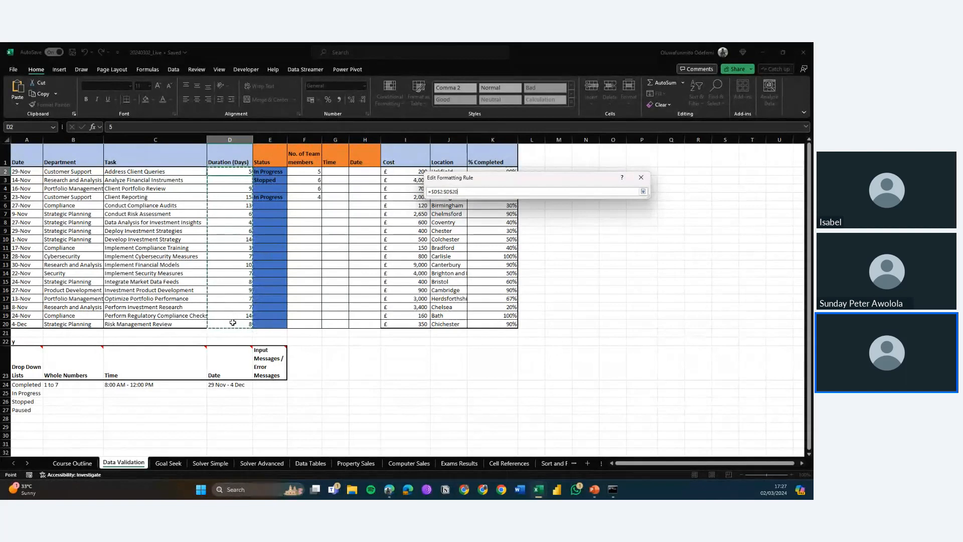
pyautogui.write('=')
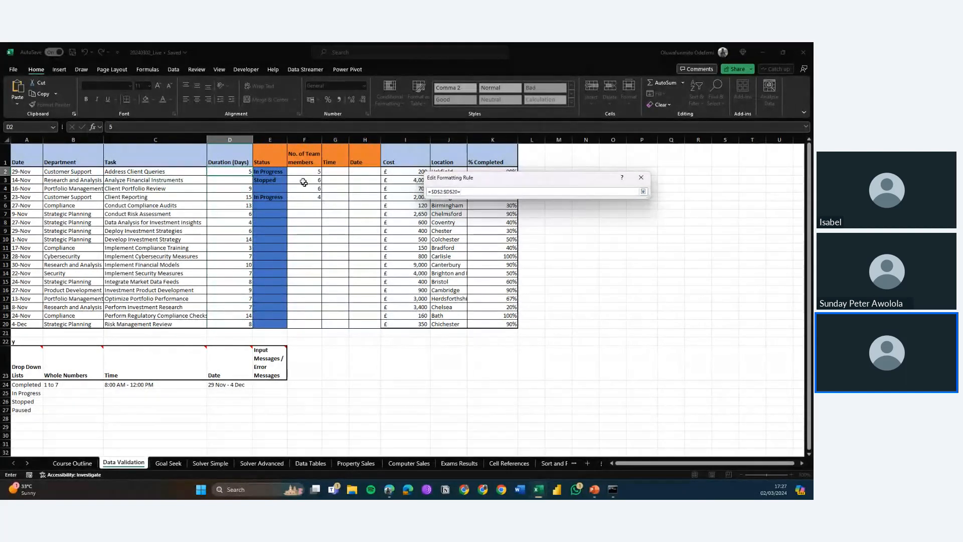
pyautogui.moveTo(303, 172); pyautogui.dragTo(318, 325)
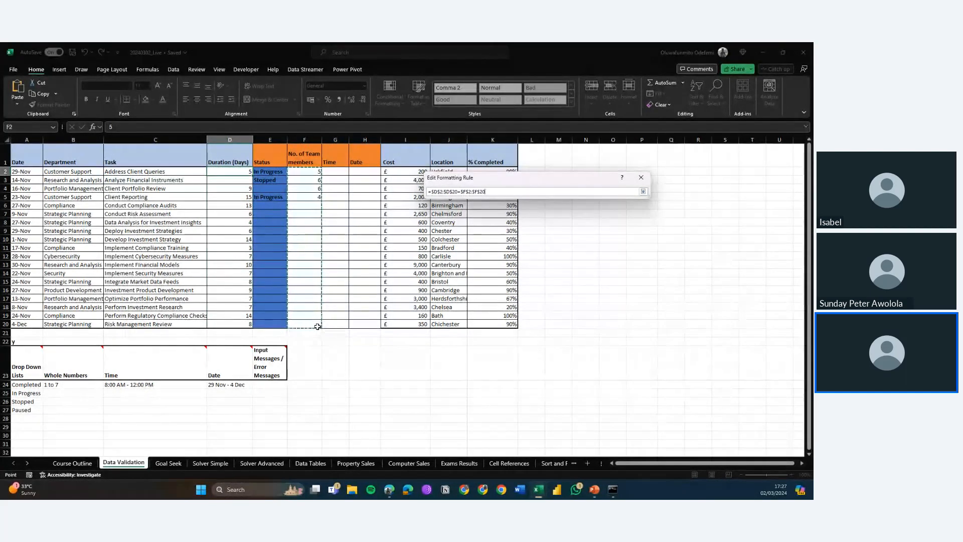
pyautogui.click(643, 191)
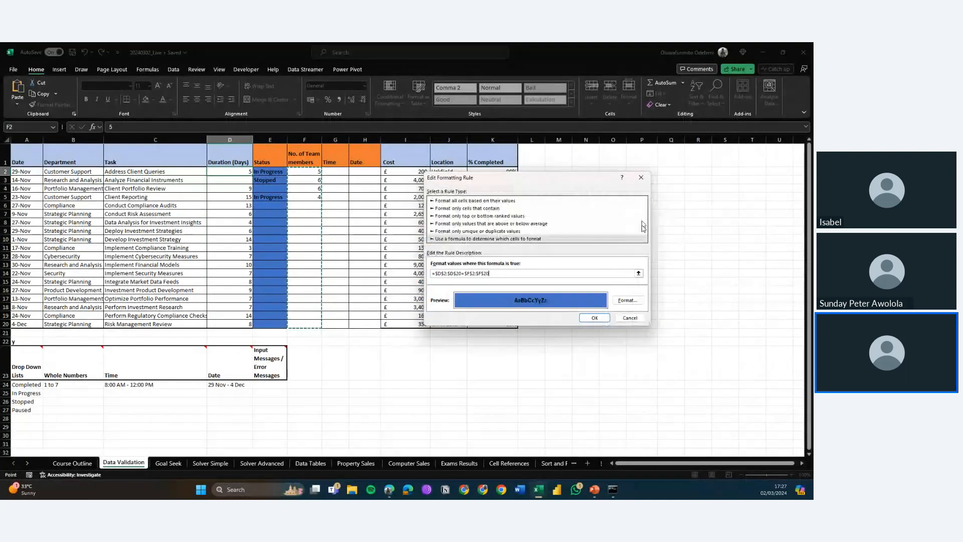
pyautogui.click(595, 318)
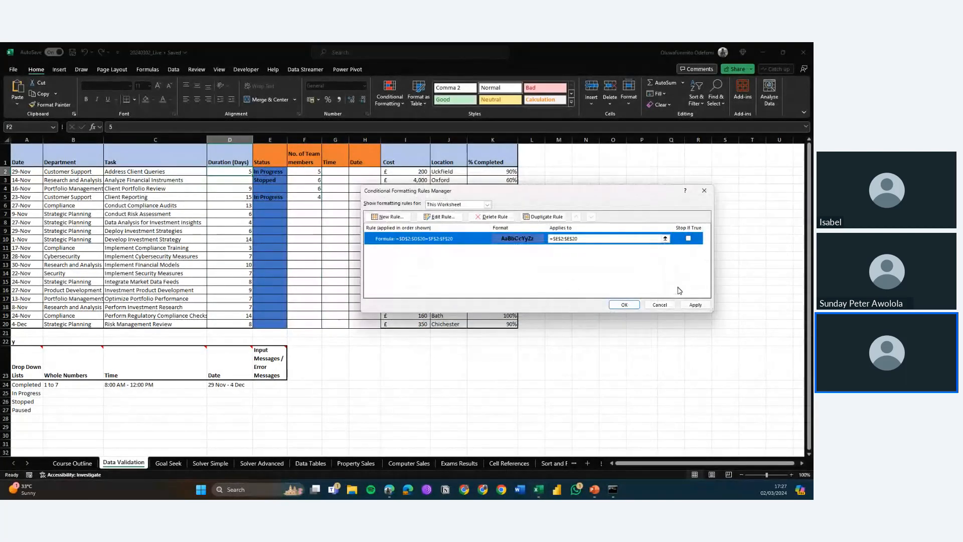
pyautogui.click(695, 305)
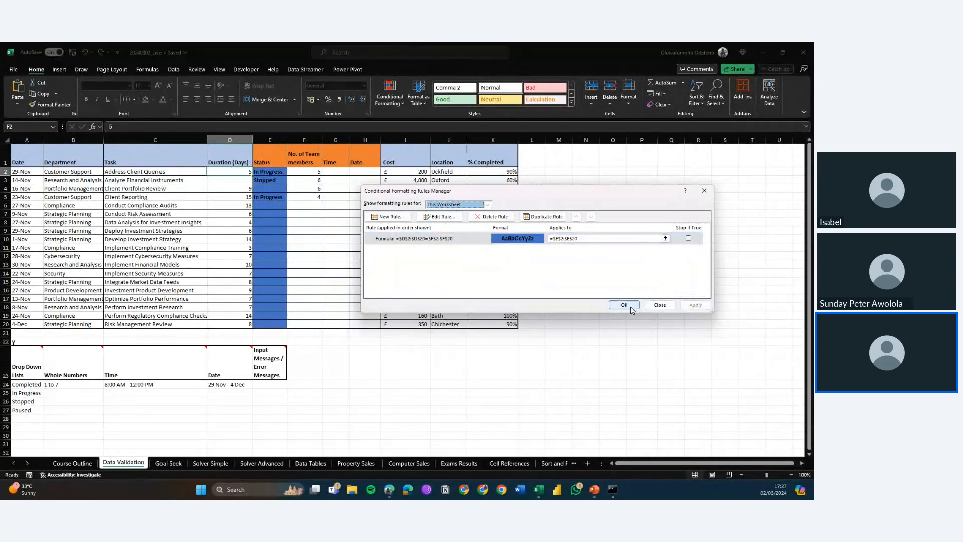
pyautogui.click(625, 304)
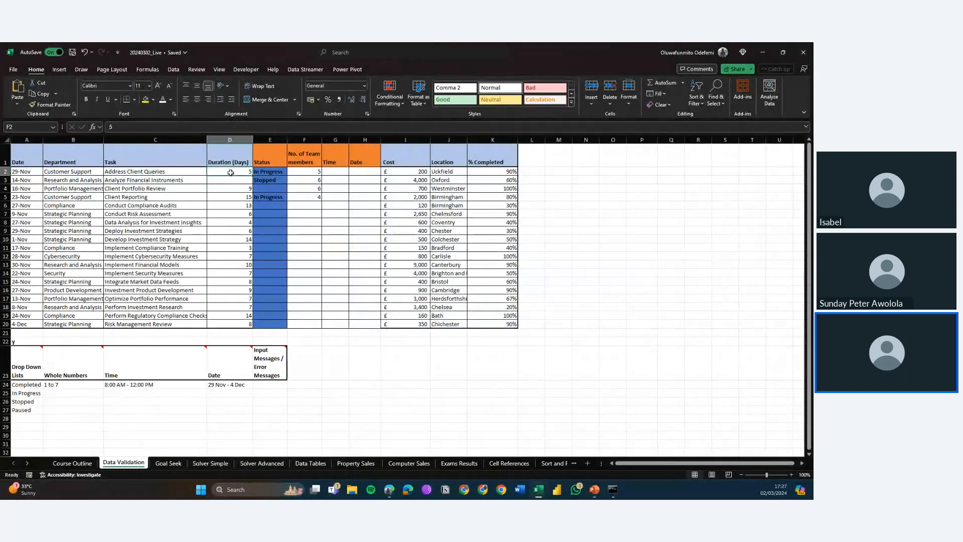
# Step: Test the updated rule by entering 20 in D2 and 6 in D3, then restore D2 to 5
pyautogui.click(231, 173)
pyautogui.write('20')
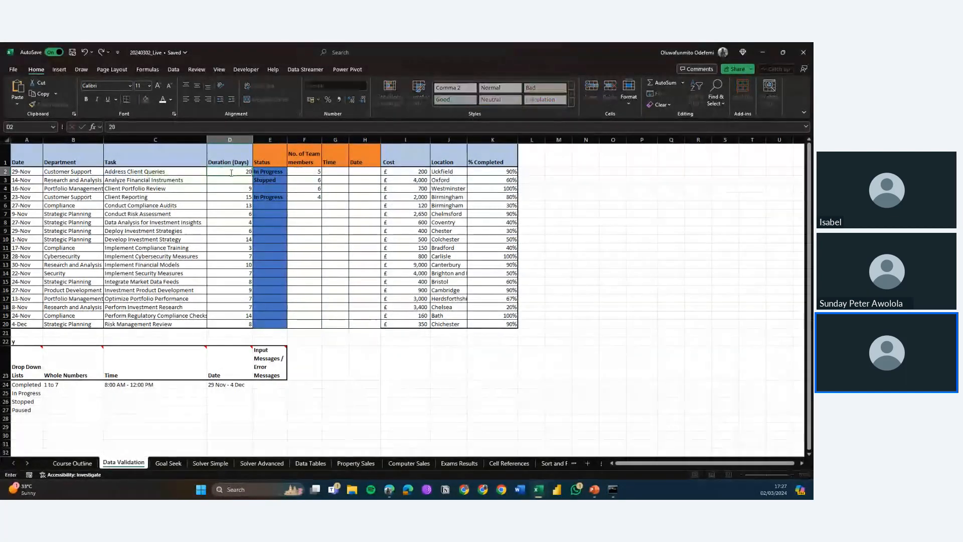
pyautogui.press('Return')
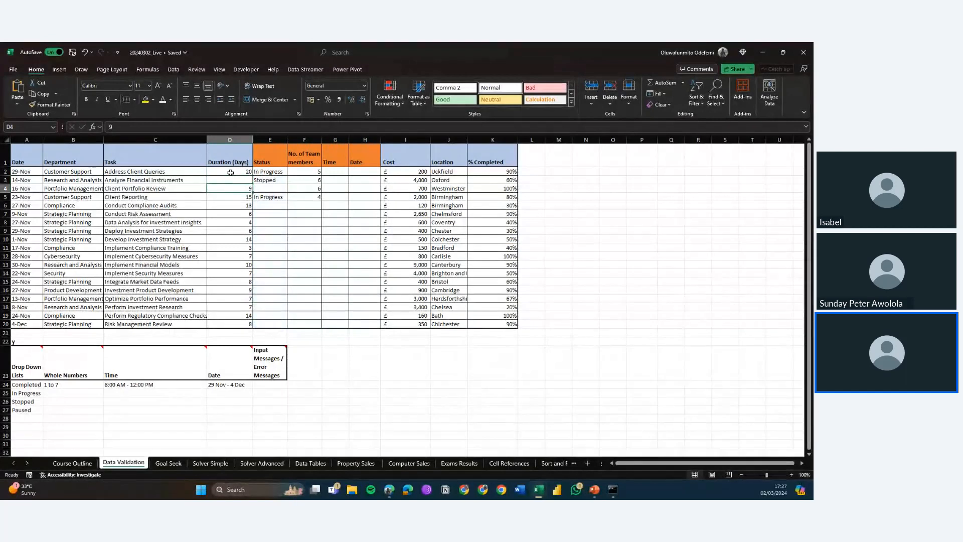
pyautogui.write('6')
pyautogui.press('Return')
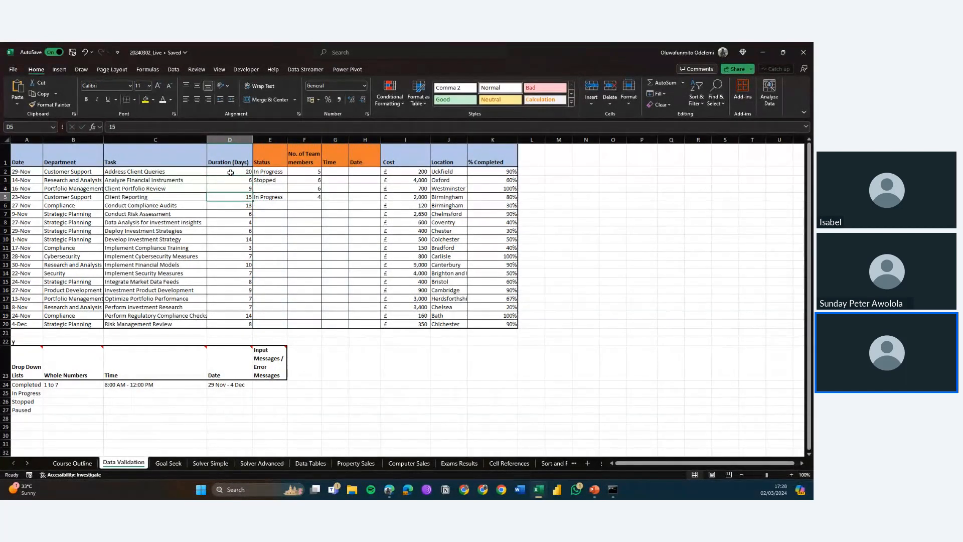
pyautogui.press('Up')
pyautogui.press('Up')
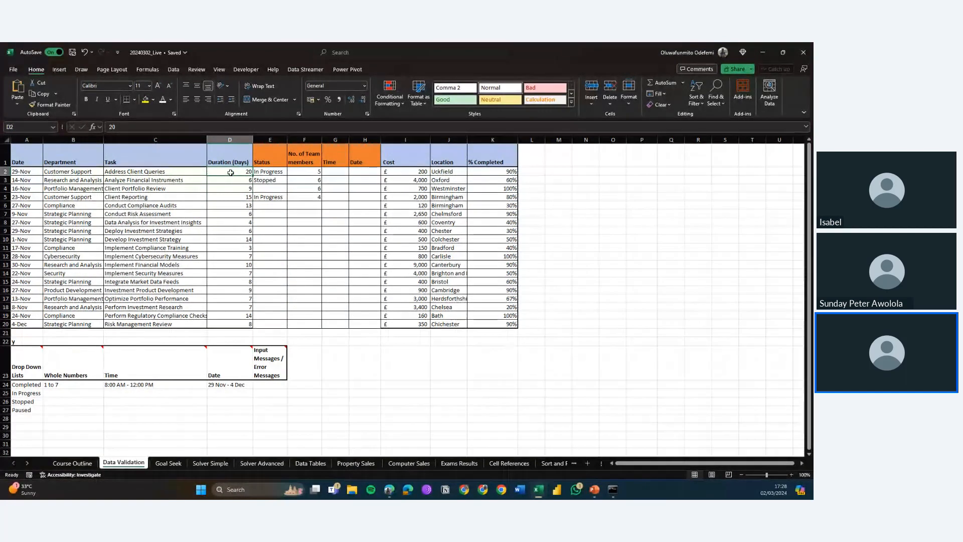
pyautogui.write('5')
pyautogui.press('Return')
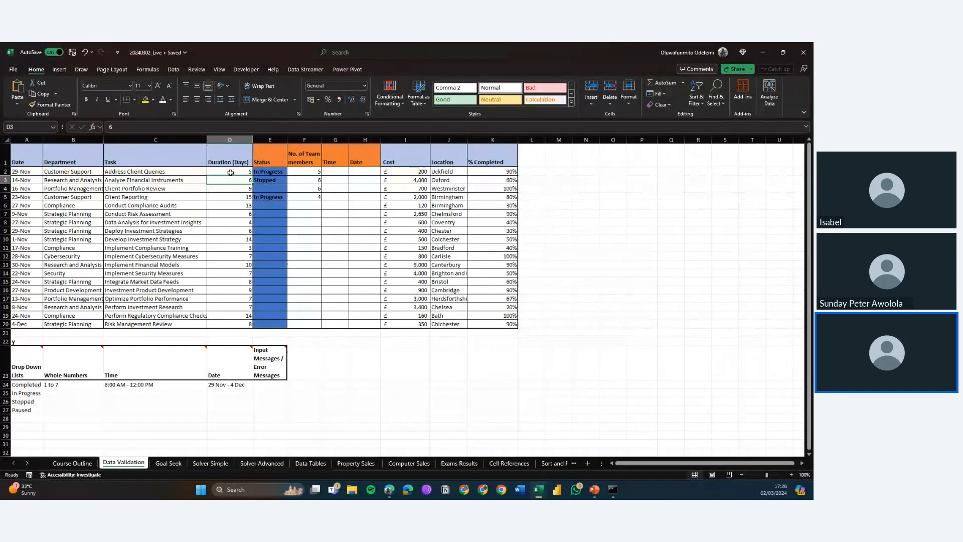
pyautogui.press('Up')
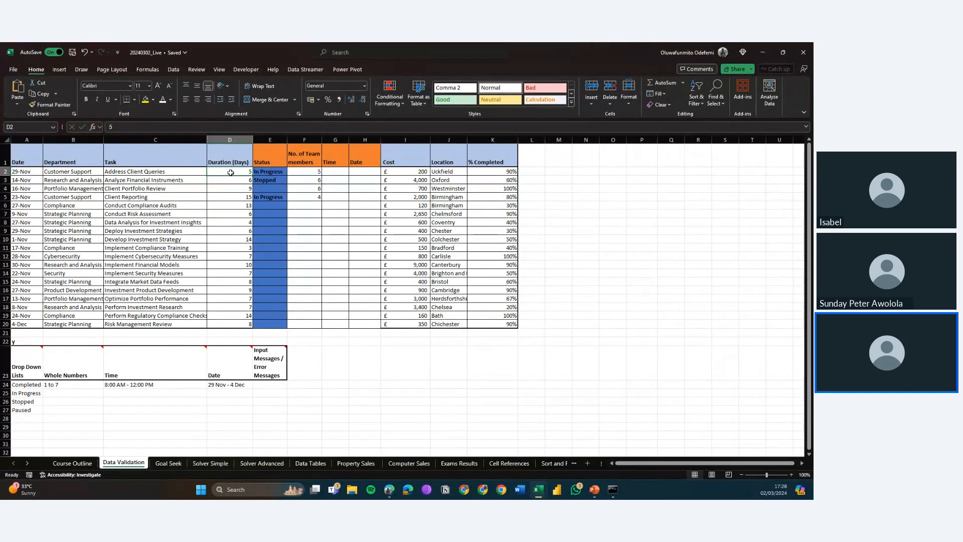
pyautogui.click(402, 106)
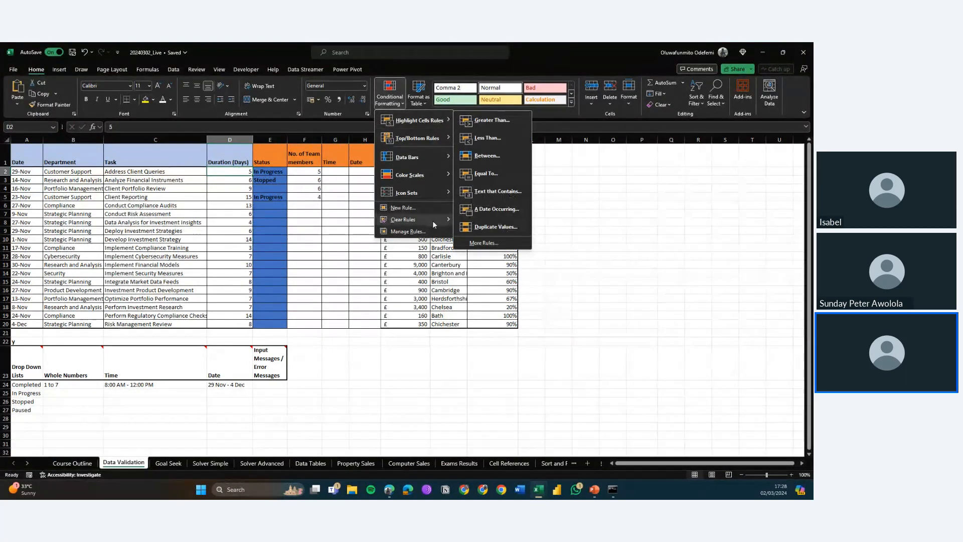
pyautogui.click(407, 231)
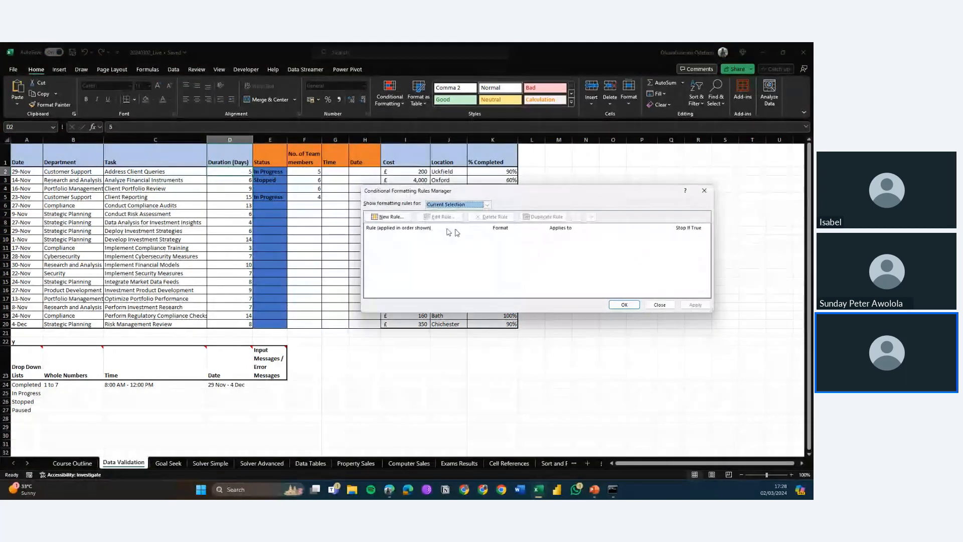
pyautogui.press('Escape')
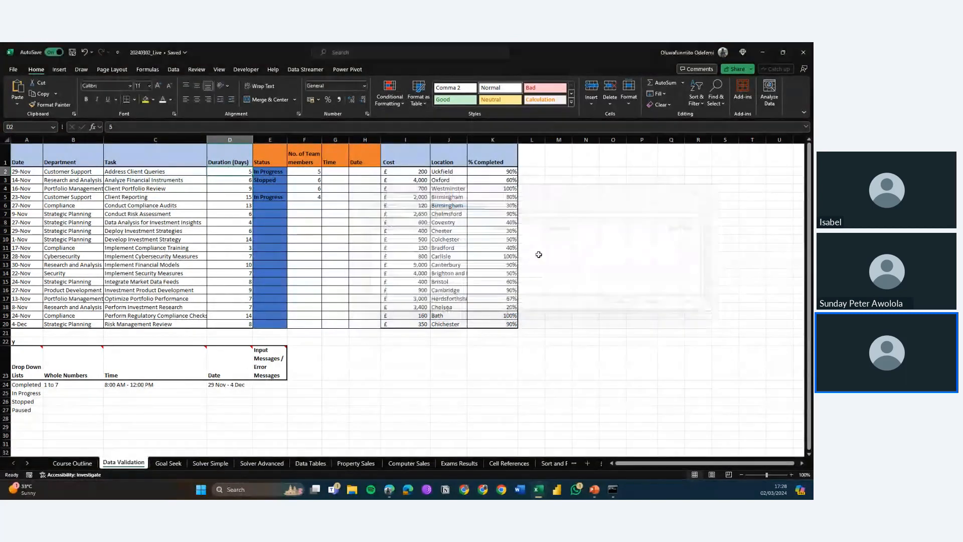
# Step: Open the worksheet's conditional formatting rules and review the edited rule's formula
pyautogui.click(402, 104)
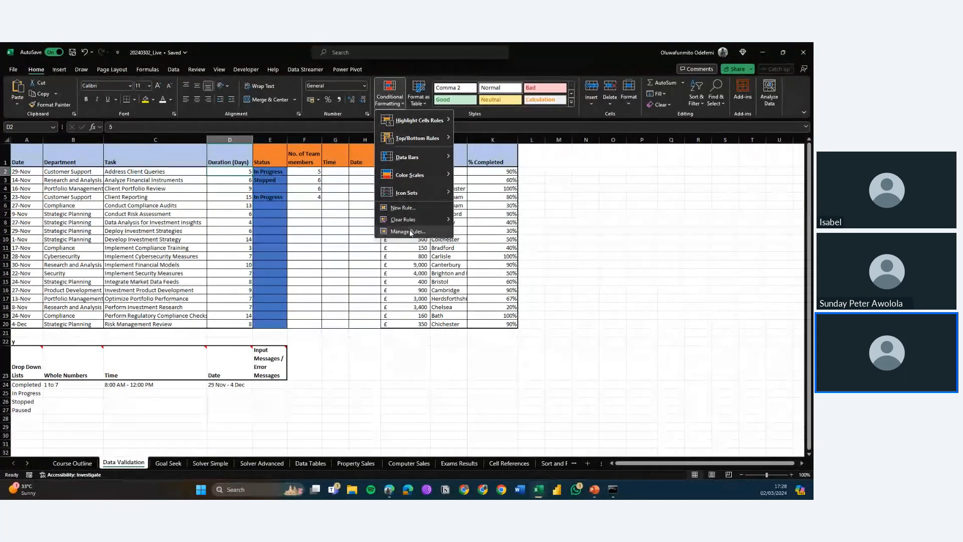
pyautogui.click(408, 232)
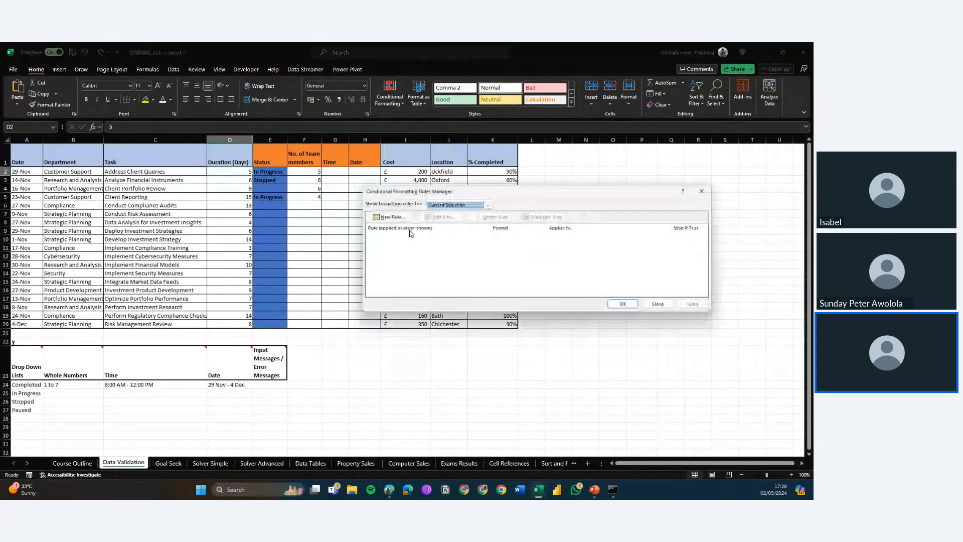
pyautogui.click(460, 205)
pyautogui.click(444, 218)
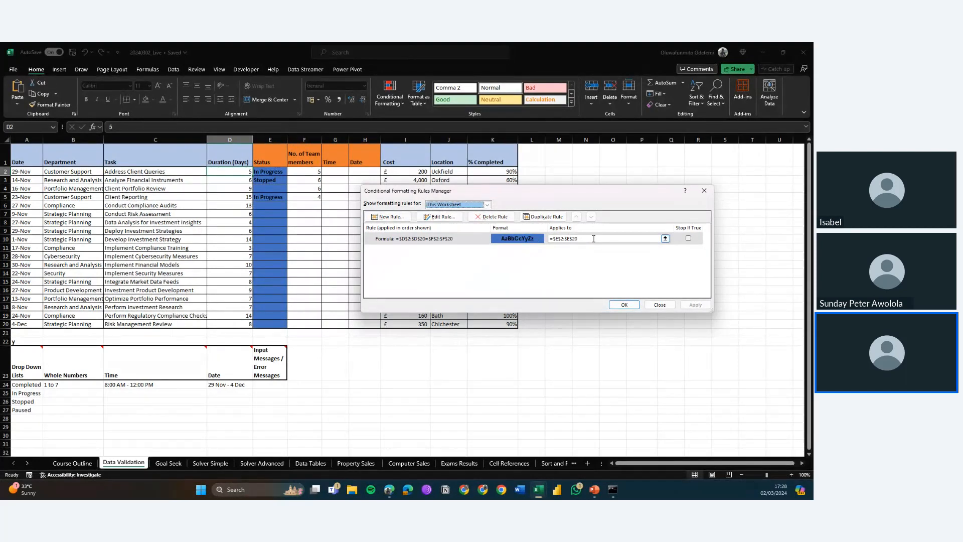
pyautogui.doubleClick(465, 240)
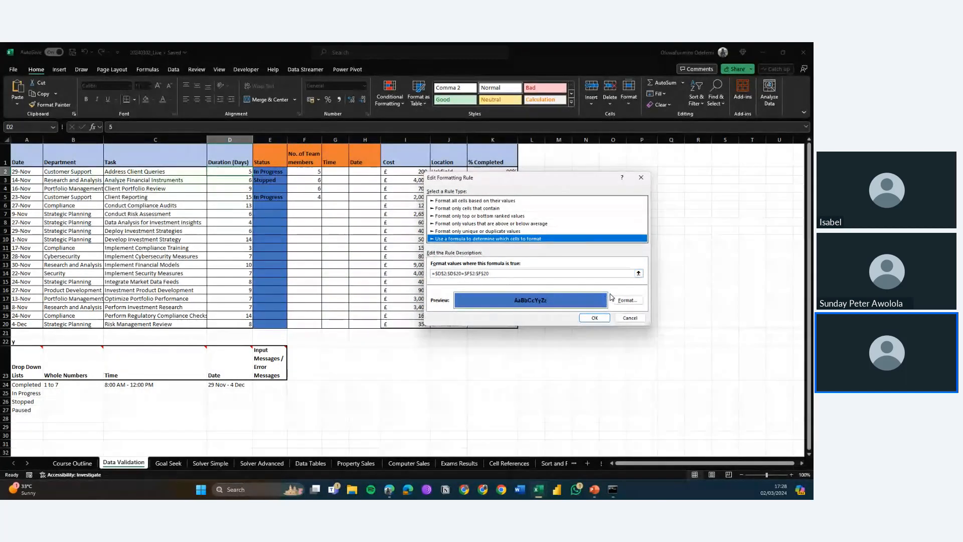
pyautogui.click(633, 318)
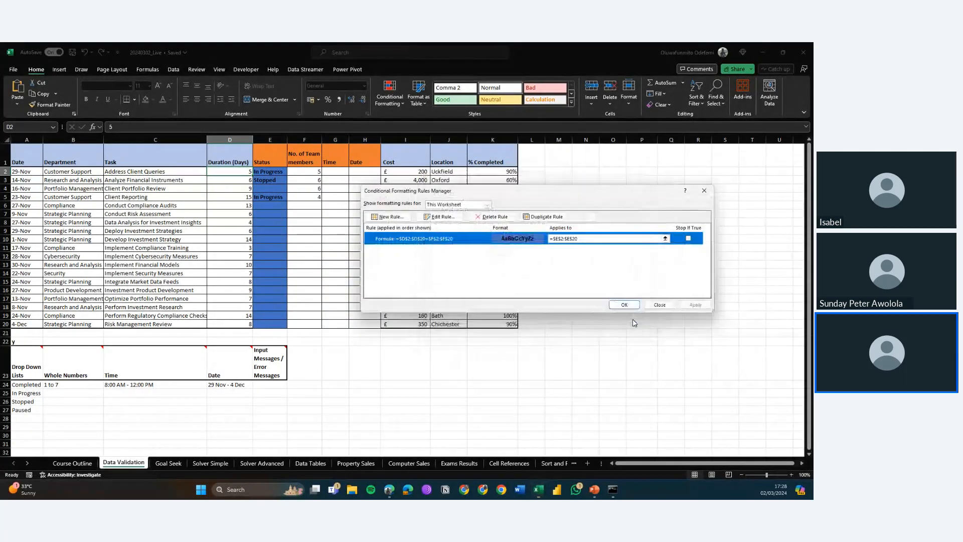
# Step: Open the formula rule in the rules manager to inspect its formula, then close the dialogs applying the rules
pyautogui.click(599, 239)
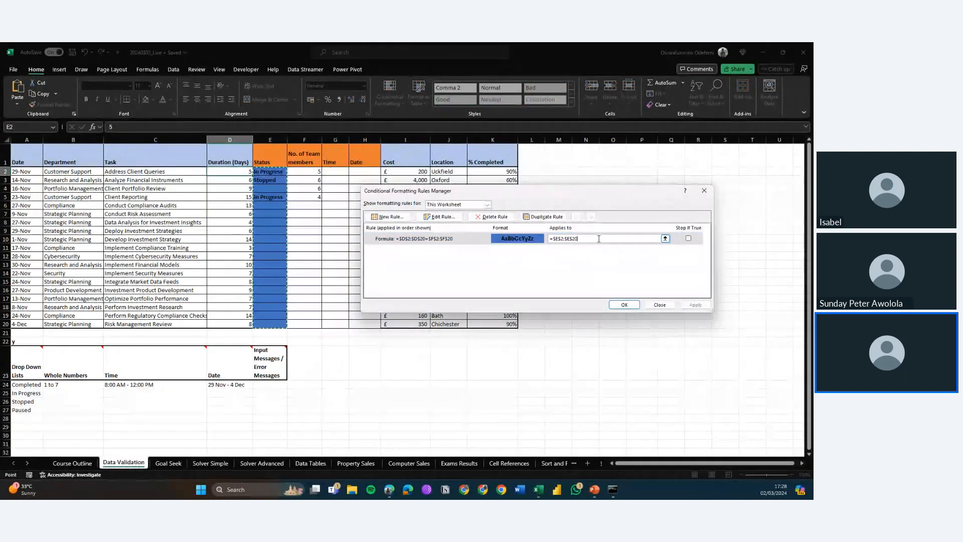
pyautogui.click(457, 239)
pyautogui.doubleClick(457, 239)
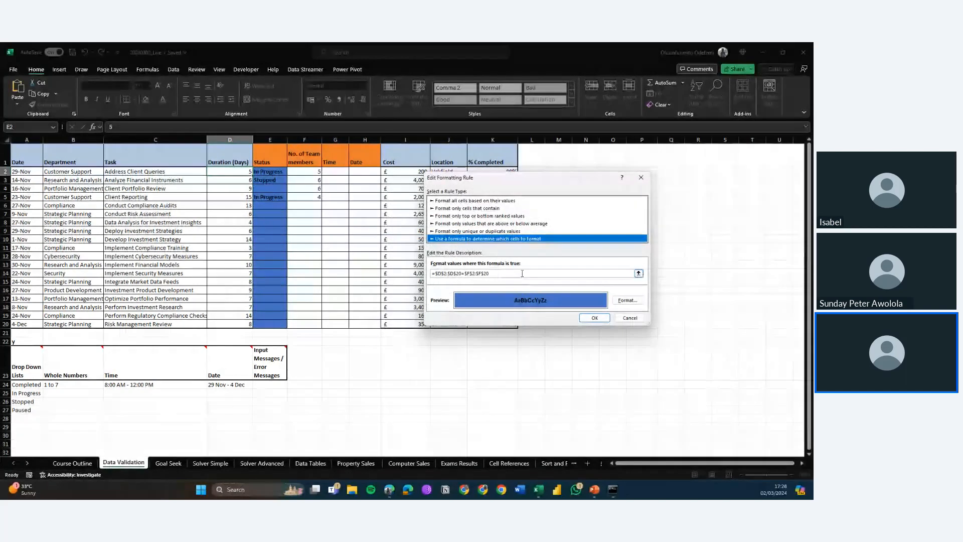
pyautogui.click(516, 274)
pyautogui.click(587, 317)
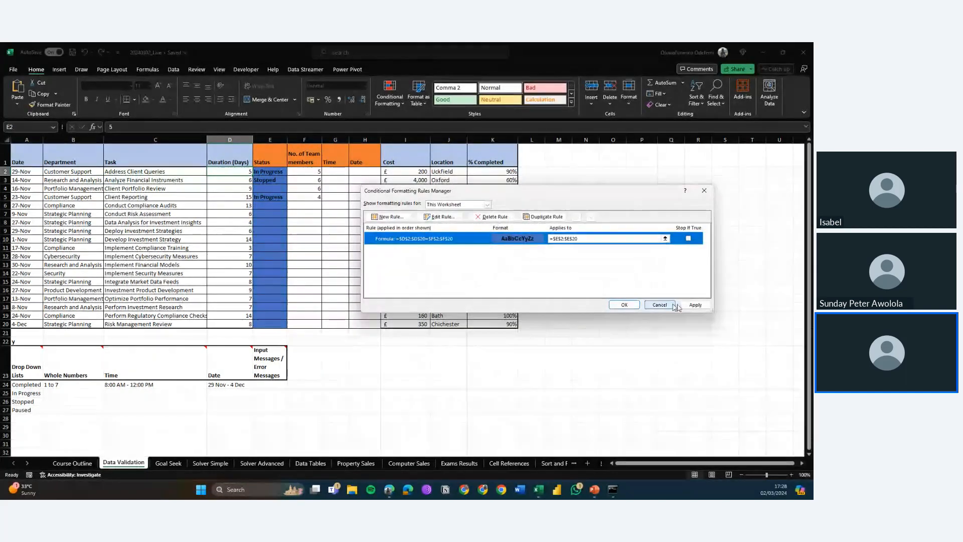
pyautogui.click(695, 304)
pyautogui.click(624, 304)
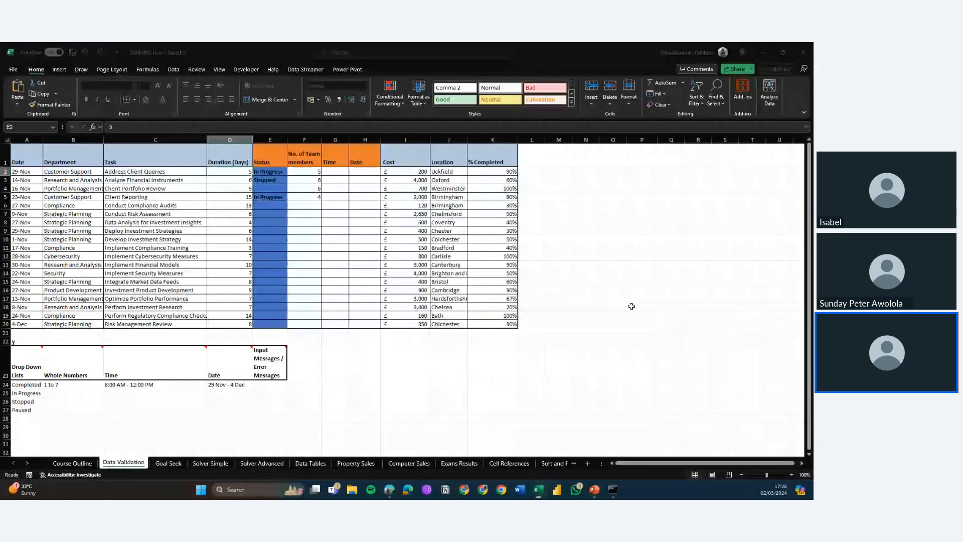
# Step: Clear the test entries from the duration cells D2 and D3 and the team member cells F2 and F3
pyautogui.click(235, 174)
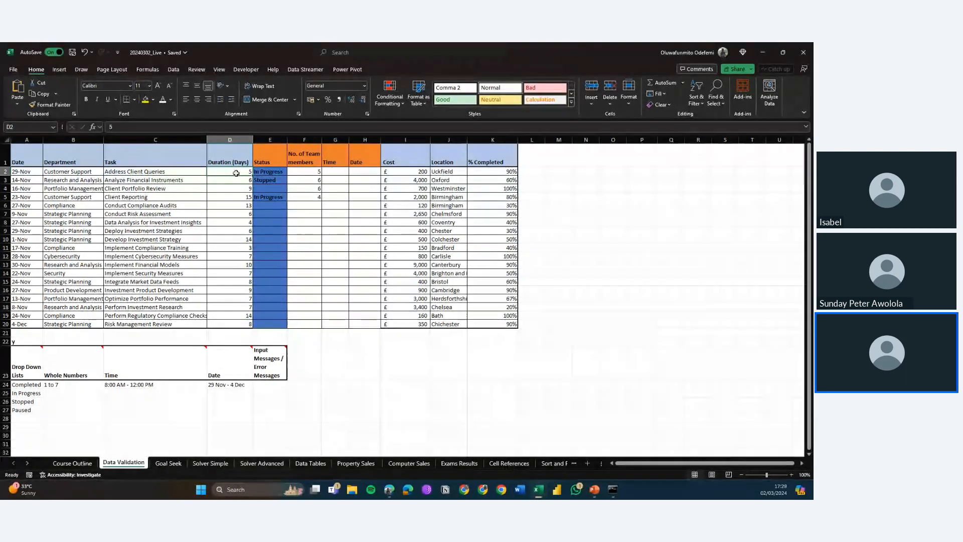
pyautogui.press('Down')
pyautogui.click(237, 173)
pyautogui.write('5')
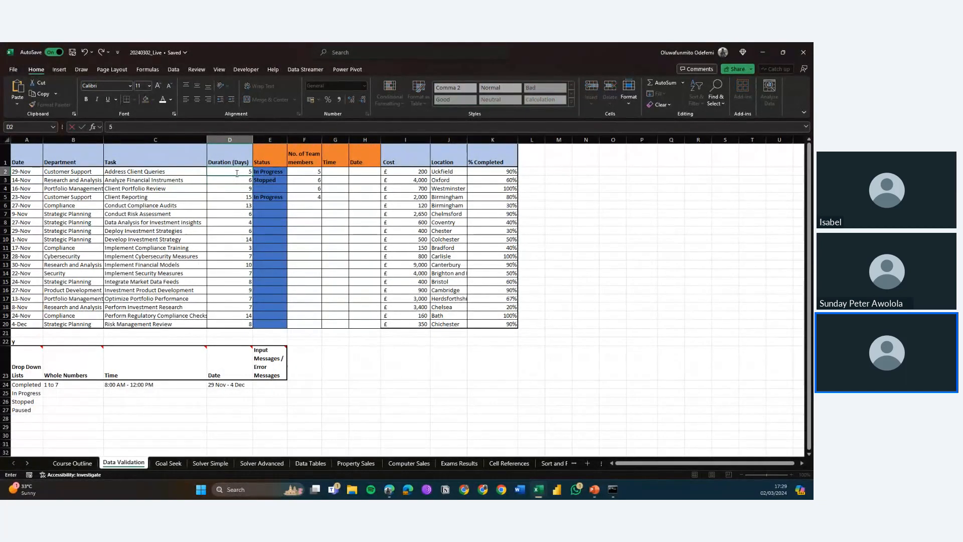
pyautogui.hotkey('ctrl', 'Return')
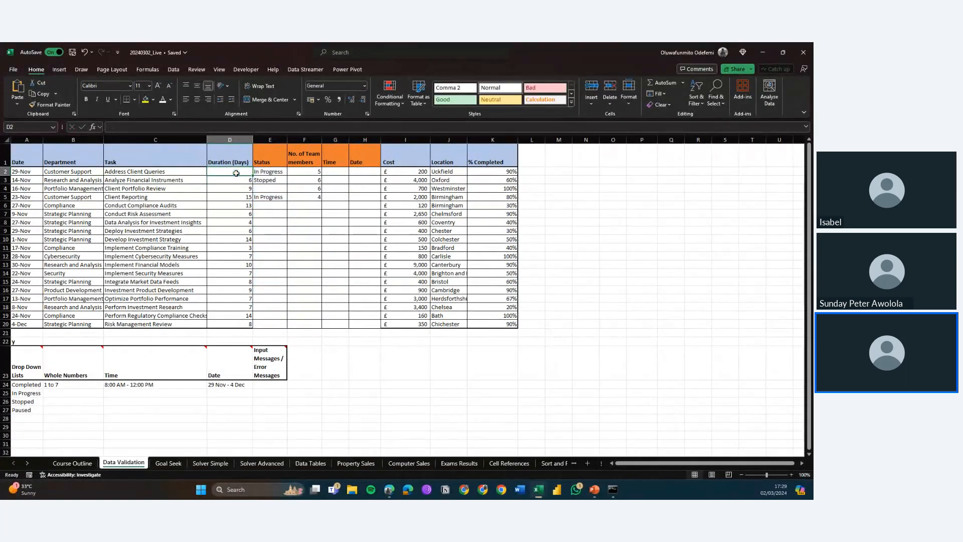
pyautogui.press('Right')
pyautogui.press('Right')
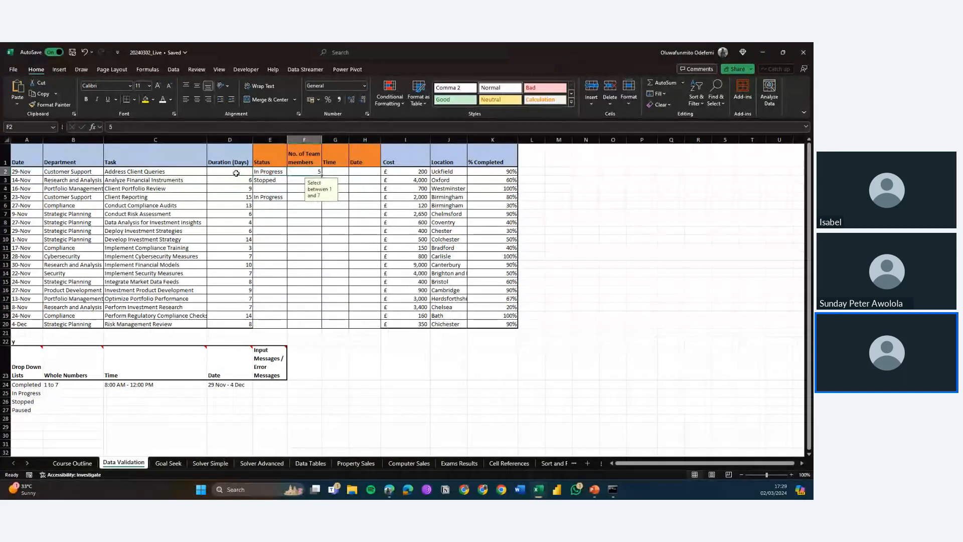
pyautogui.press('Delete')
pyautogui.press('Down')
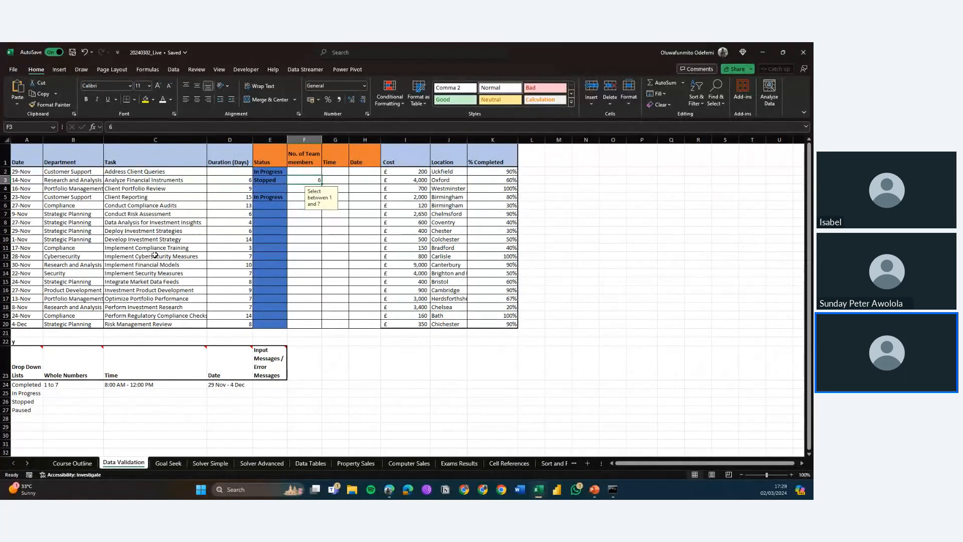
pyautogui.press('Left')
pyautogui.press('Left')
pyautogui.press('Down')
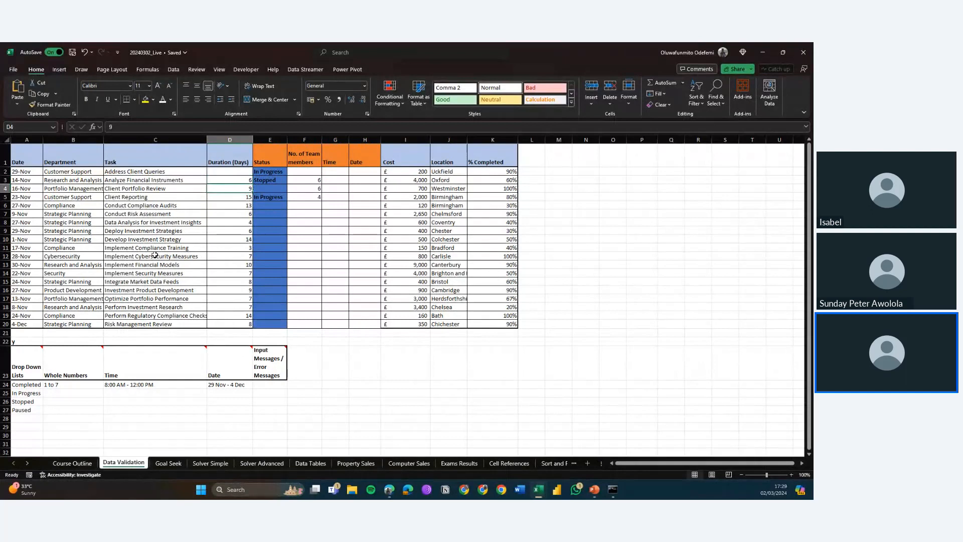
pyautogui.press('Up')
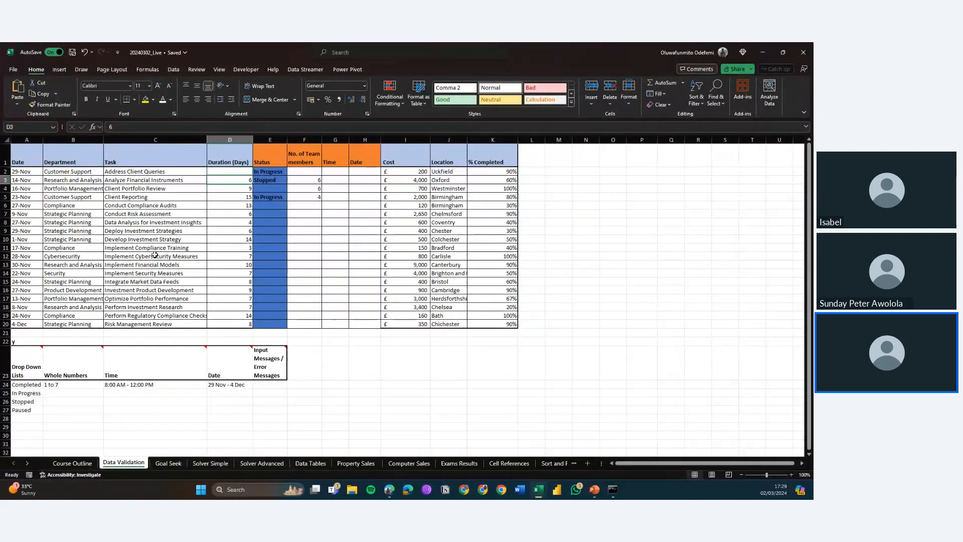
pyautogui.press('Right')
pyautogui.press('Right')
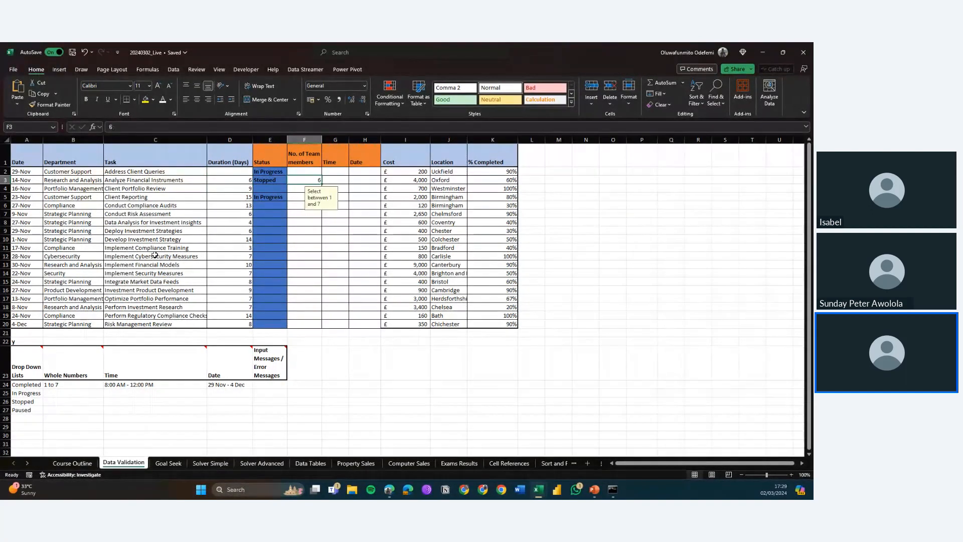
pyautogui.press('Left')
pyautogui.press('Left')
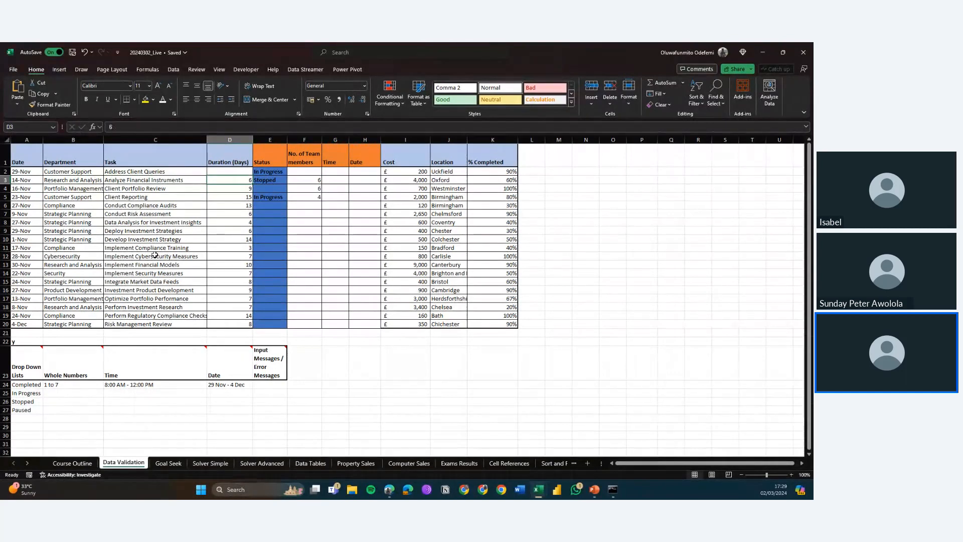
pyautogui.press('Delete')
pyautogui.press('Right')
pyautogui.press('Right')
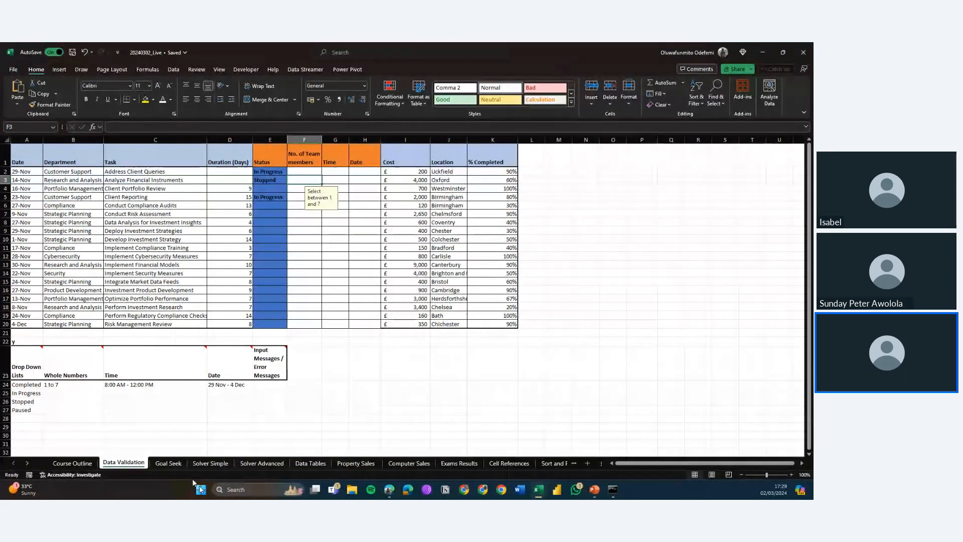
pyautogui.press('Left')
pyautogui.press('Left')
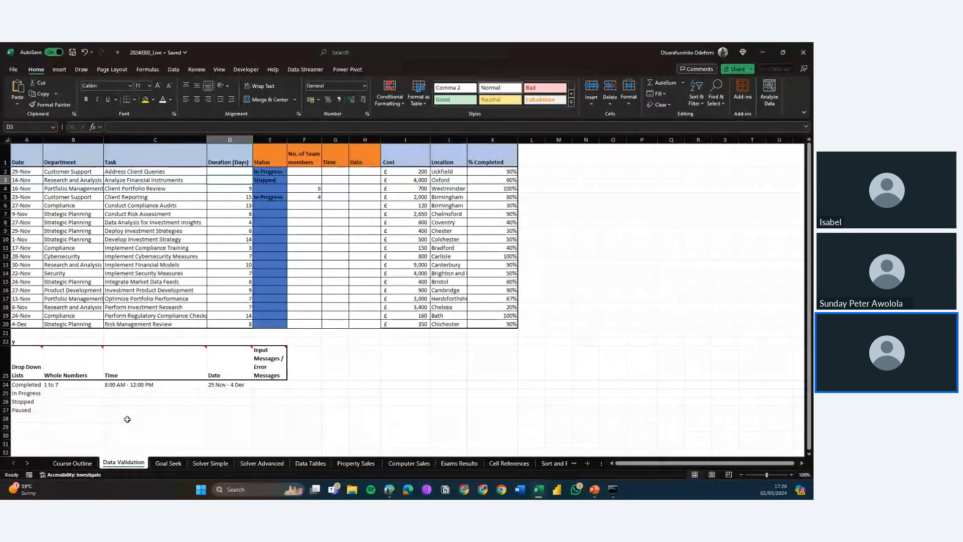
# Step: Clear the remaining duration values from D4 down to D20
pyautogui.press('Down')
pyautogui.press('Delete')
pyautogui.press('Down')
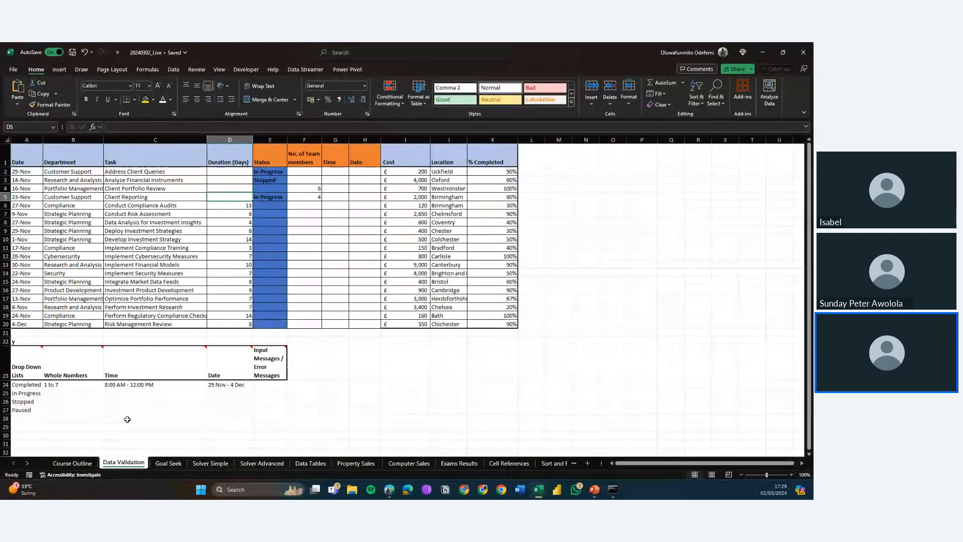
pyautogui.press('Down')
pyautogui.press('Delete')
pyautogui.press('Down')
pyautogui.press('Down')
pyautogui.press('Delete')
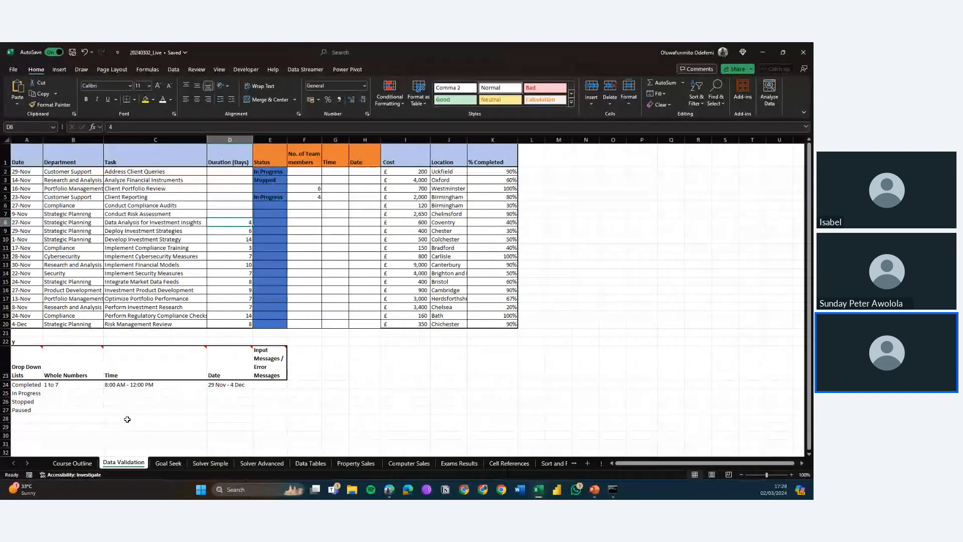
pyautogui.press('Down')
pyautogui.press('Delete')
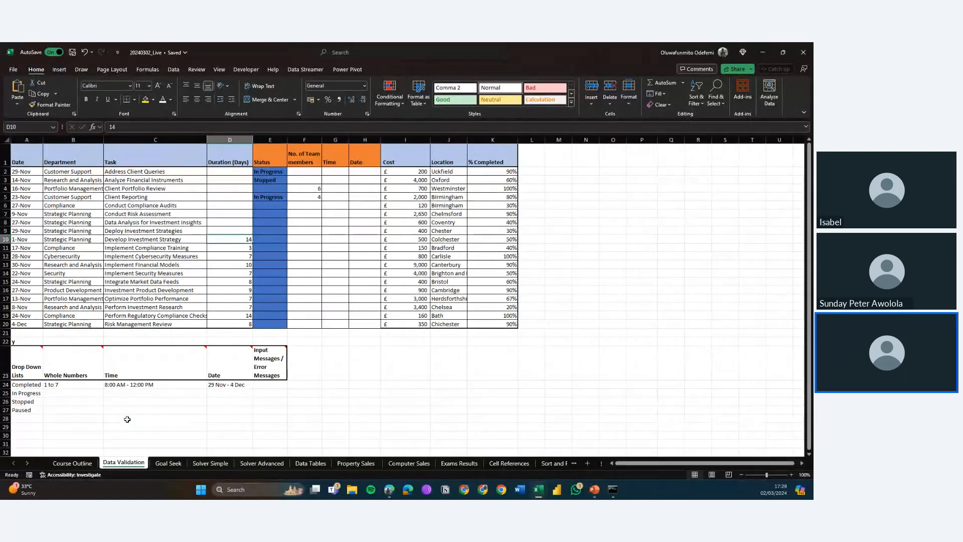
pyautogui.hotkey('ctrl', 'shift', 'Down')
pyautogui.press('Delete')
pyautogui.press('Up')
pyautogui.press('Up')
pyautogui.press('Up')
pyautogui.press('Up')
pyautogui.press('Up')
pyautogui.press('Up')
pyautogui.press('Up')
pyautogui.press('Up')
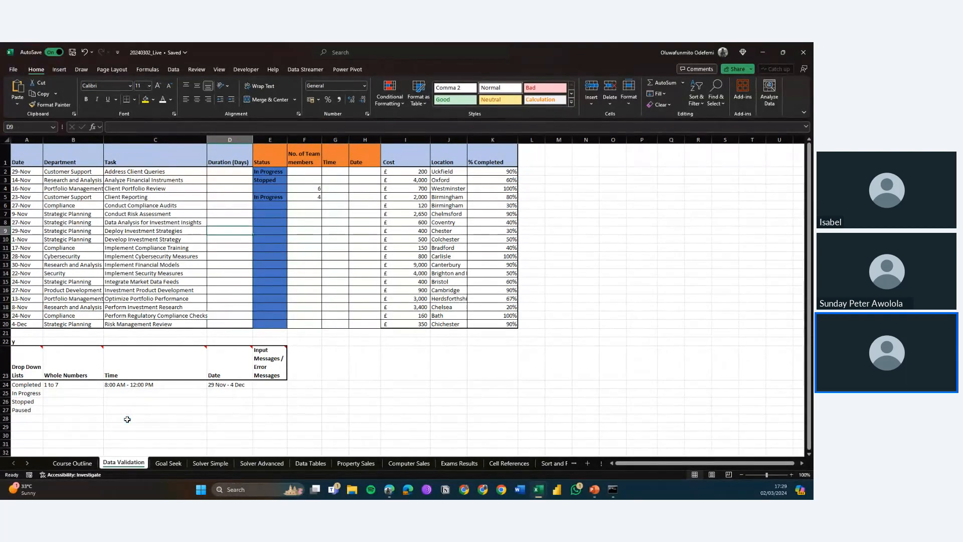
pyautogui.press('Right')
pyautogui.press('Right')
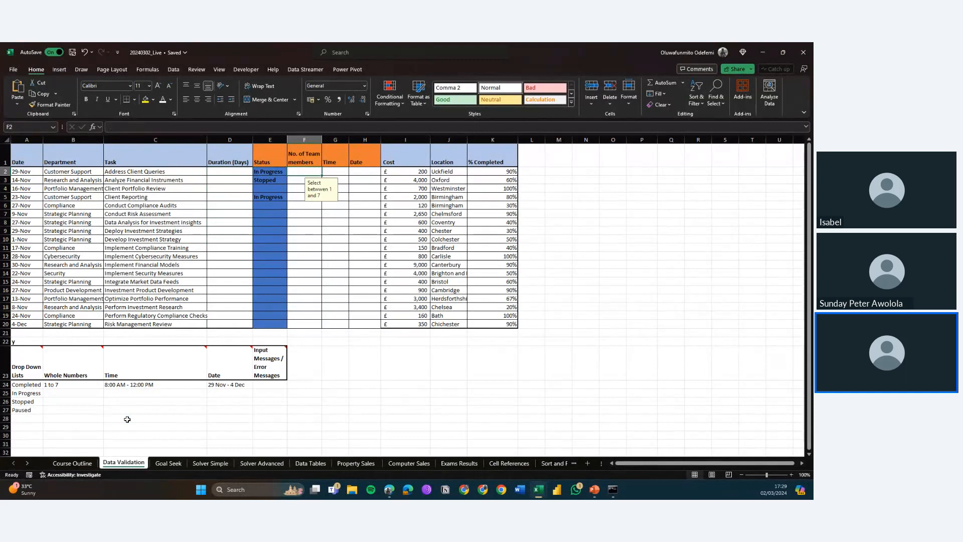
pyautogui.press('Down')
pyautogui.press('Down')
pyautogui.press('Down')
pyautogui.press('Up')
pyautogui.press('Up')
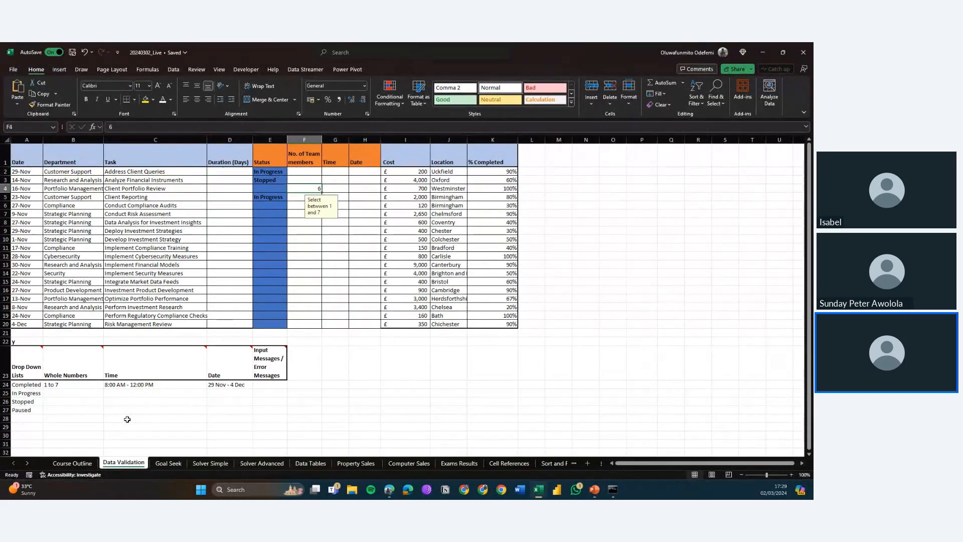
pyautogui.press('Left')
pyautogui.press('Up')
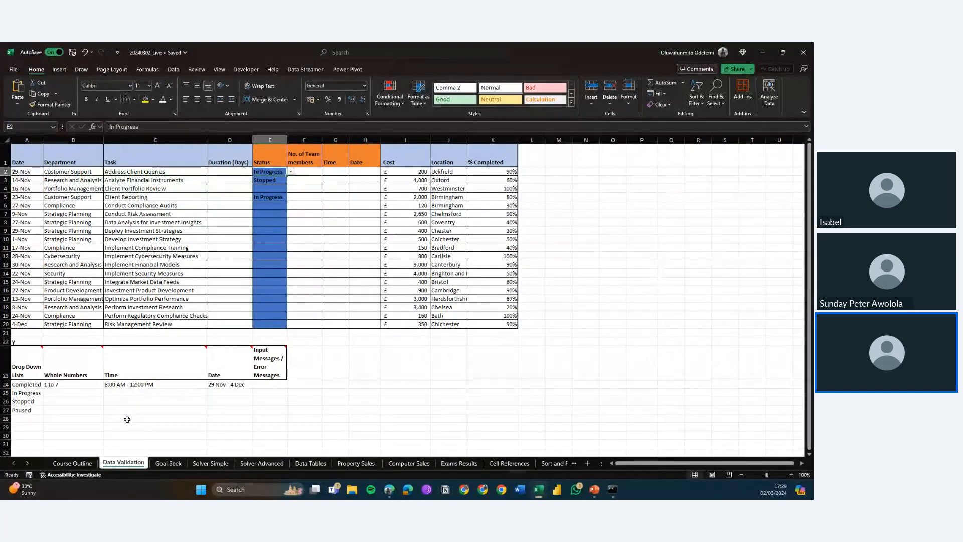
# Step: Clear the conditional formatting rules from the Status cell E2
pyautogui.click(387, 96)
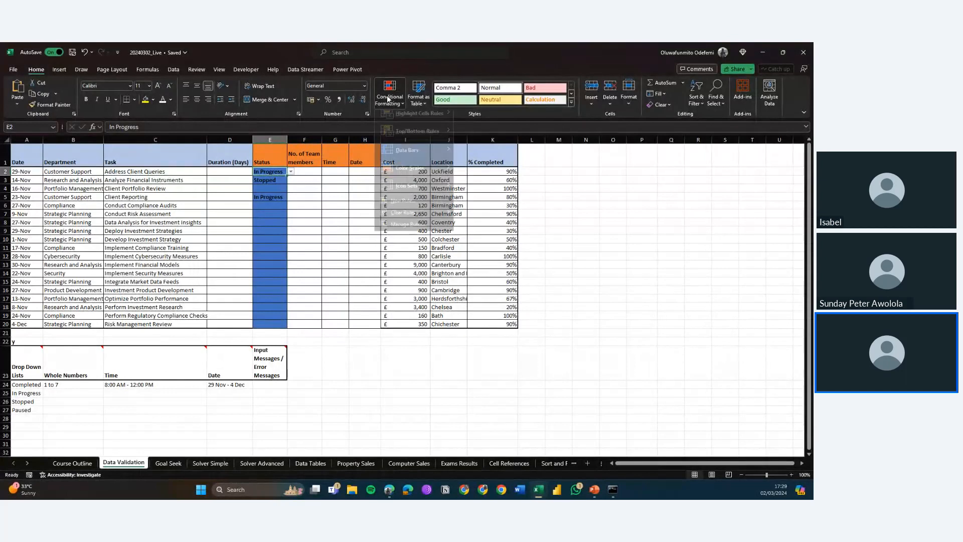
pyautogui.moveTo(440, 120)
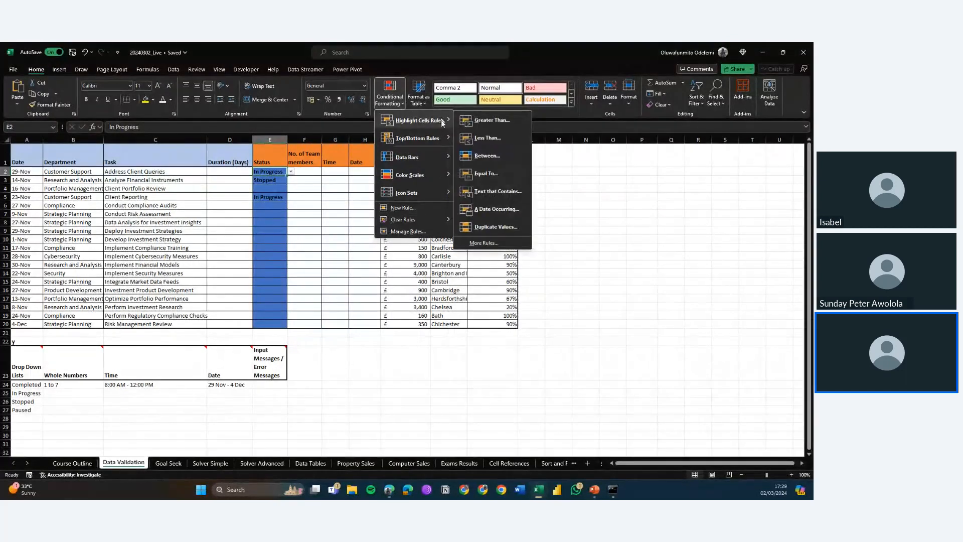
pyautogui.moveTo(426, 219)
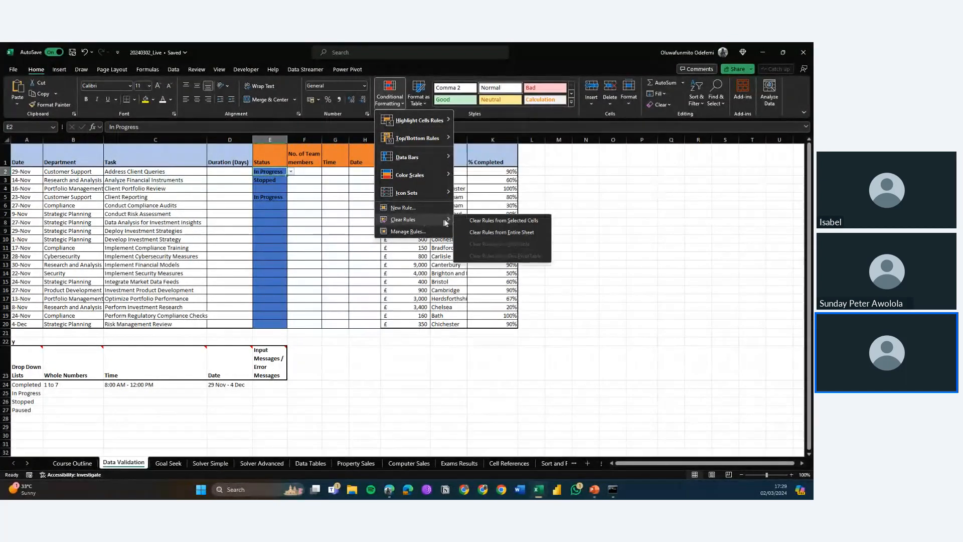
pyautogui.click(479, 220)
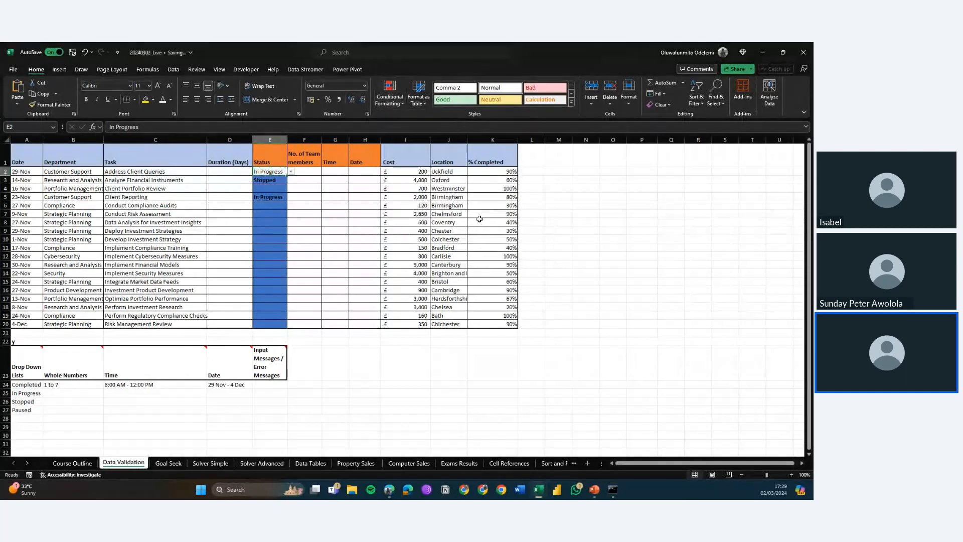
# Step: Select the Status cells E3:E20 and clear their conditional formatting rules
pyautogui.moveTo(270, 180); pyautogui.dragTo(270, 196)
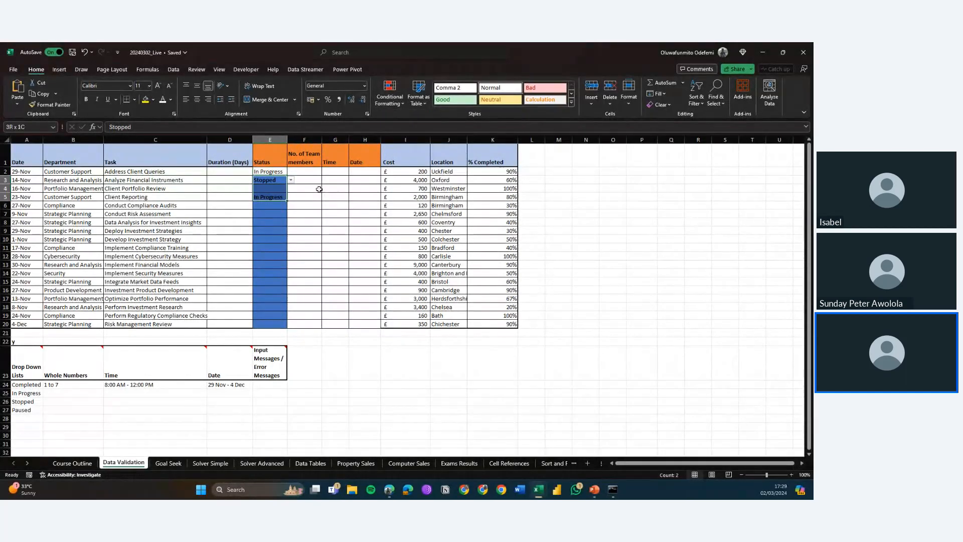
pyautogui.hotkey('shift', 'Down')
pyautogui.hotkey('shift', 'Down')
pyautogui.hotkey('shift', 'Down')
pyautogui.hotkey('shift', 'Down')
pyautogui.hotkey('shift', 'Down')
pyautogui.hotkey('shift', 'Down')
pyautogui.hotkey('shift', 'Down')
pyautogui.hotkey('shift', 'Down')
pyautogui.hotkey('shift', 'Down')
pyautogui.hotkey('shift', 'Down')
pyautogui.hotkey('shift', 'Down')
pyautogui.hotkey('shift', 'Down')
pyautogui.hotkey('shift', 'Down')
pyautogui.hotkey('shift', 'Down')
pyautogui.hotkey('shift', 'Down')
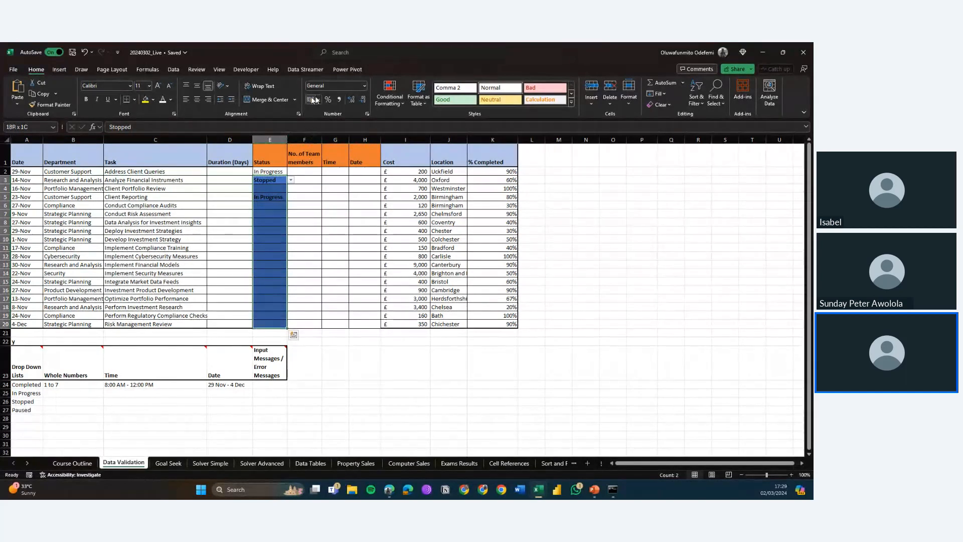
pyautogui.click(395, 100)
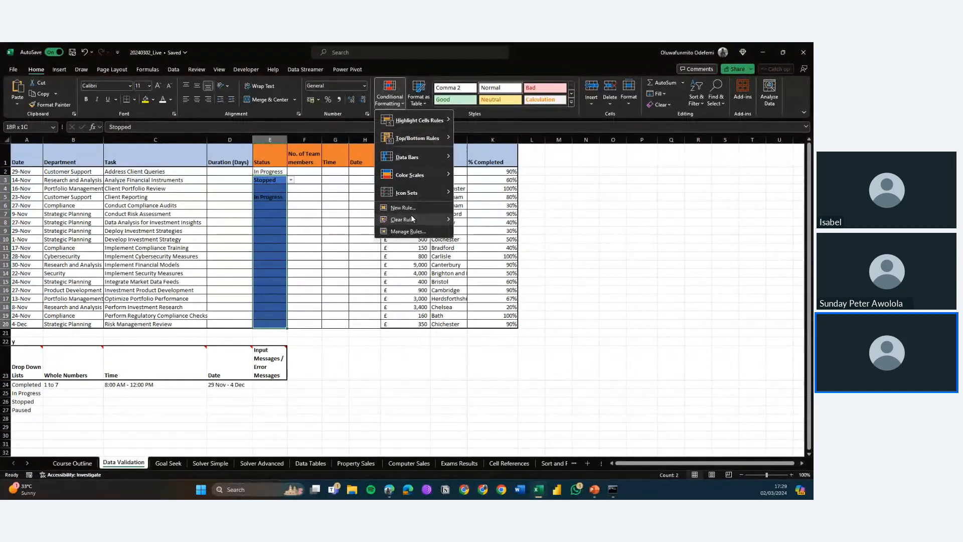
pyautogui.moveTo(431, 219)
pyautogui.click(497, 219)
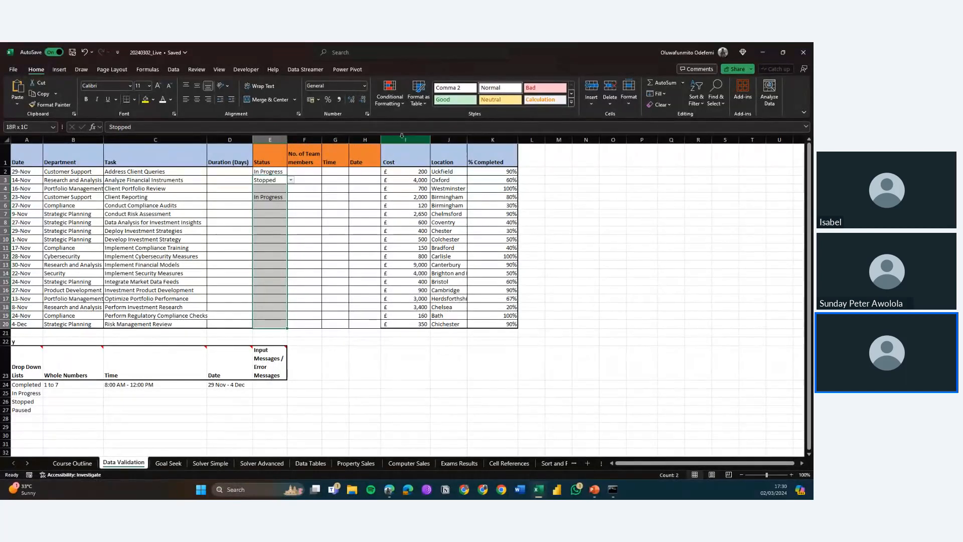
pyautogui.click(397, 105)
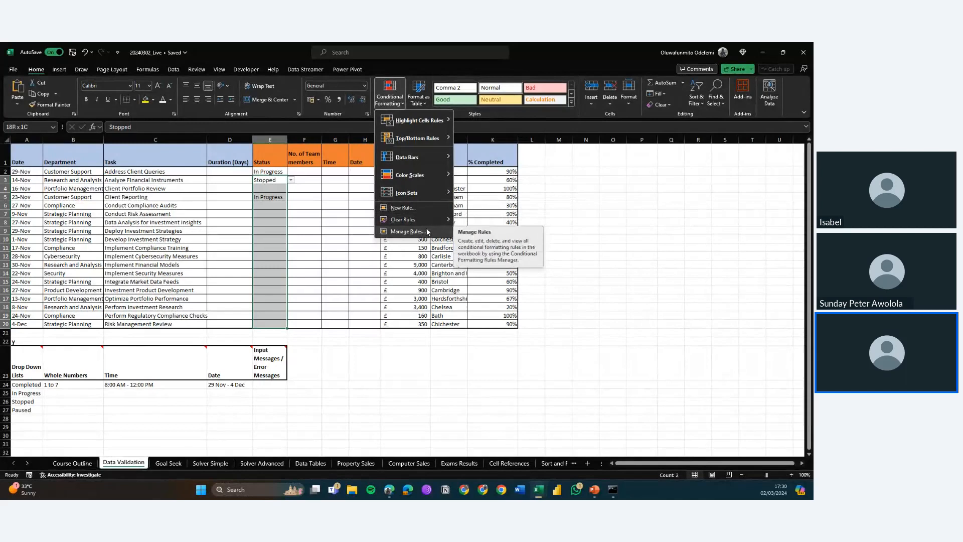
pyautogui.moveTo(441, 122)
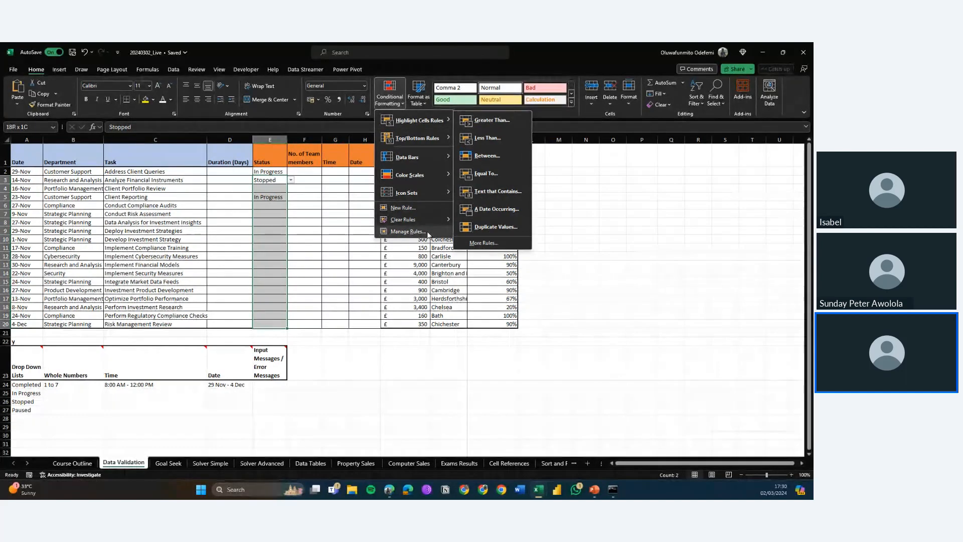
pyautogui.press('Escape')
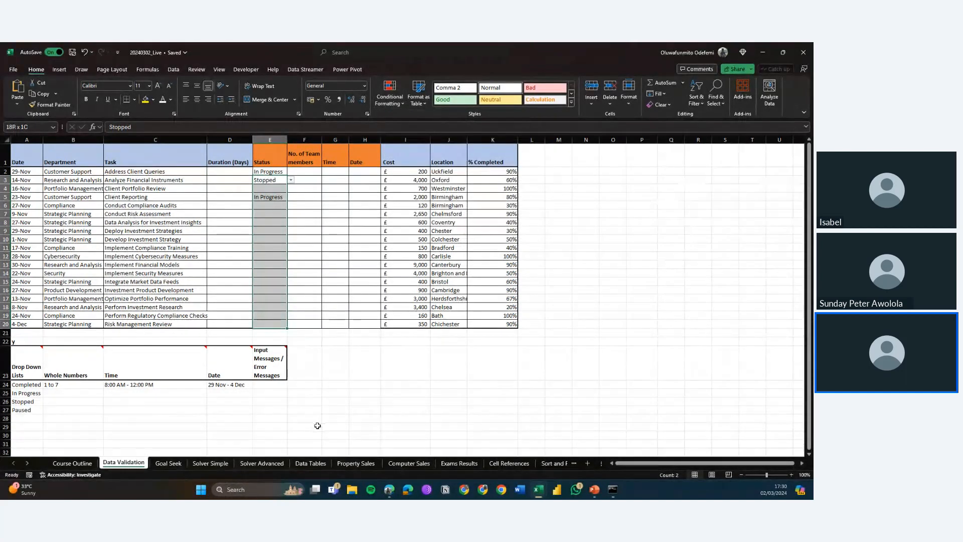
pyautogui.click(158, 464)
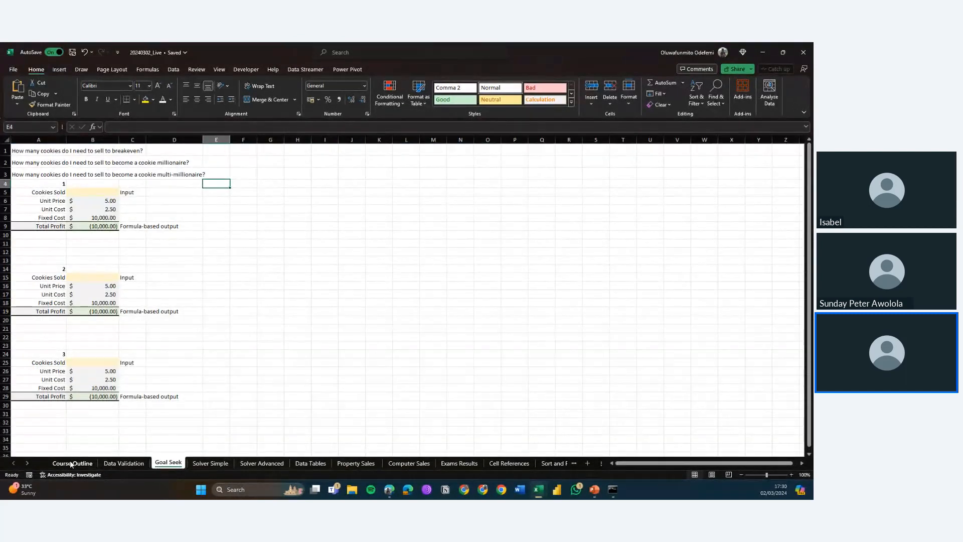
pyautogui.click(137, 463)
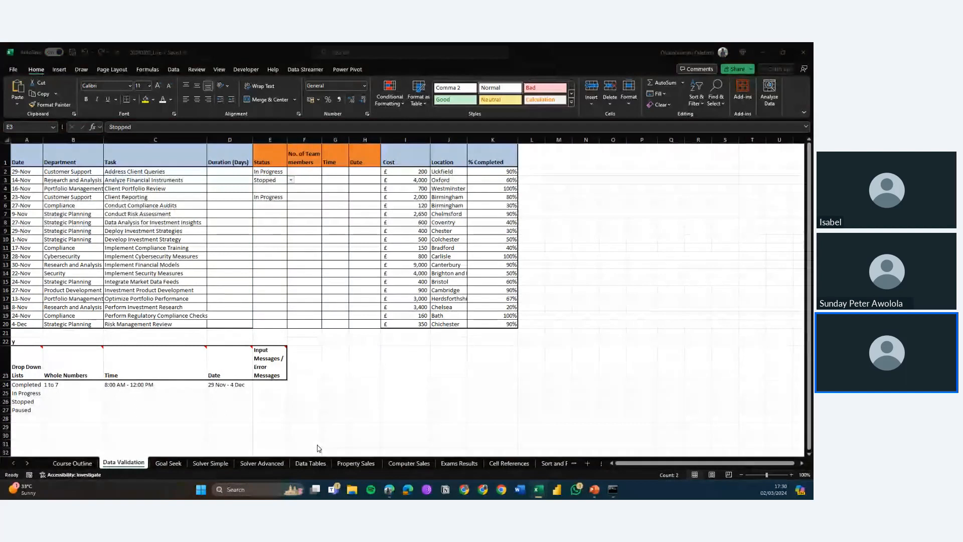
pyautogui.hotkey('alt', 'Tab')
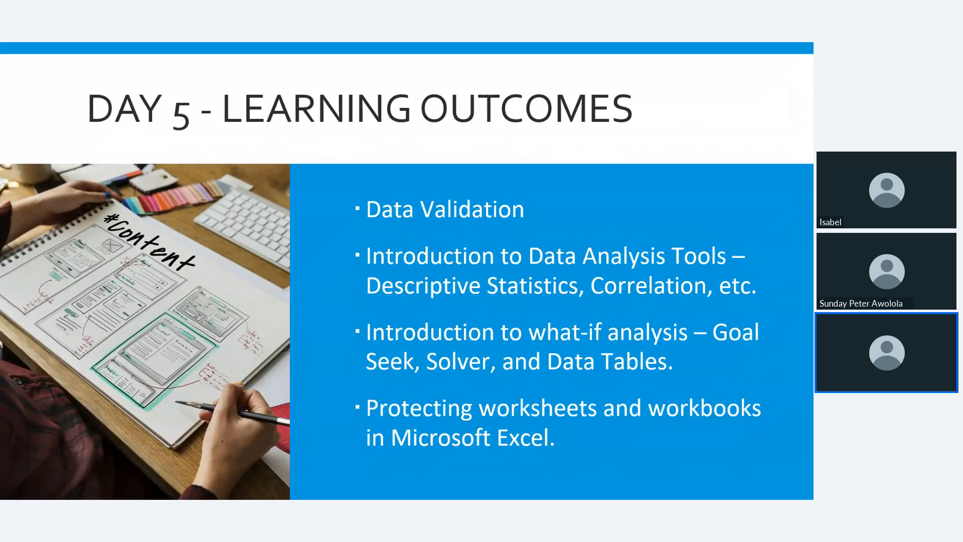
pyautogui.press('Escape')
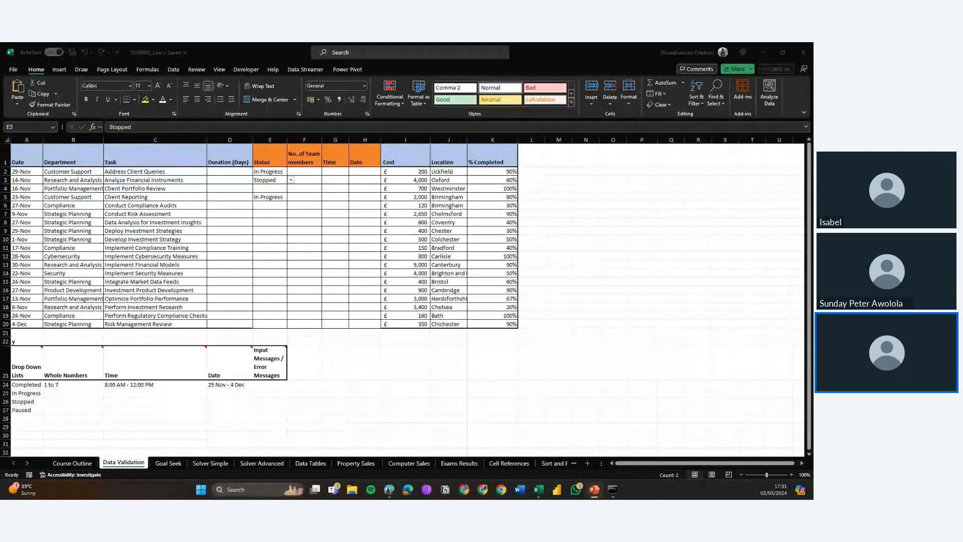
pyautogui.hotkey('alt', 'Tab')
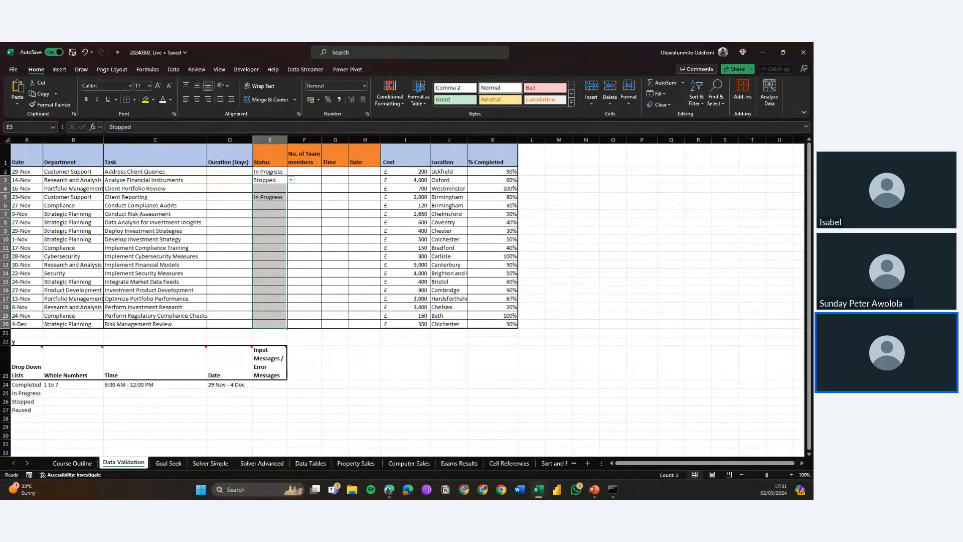
pyautogui.hotkey('alt', 'Tab')
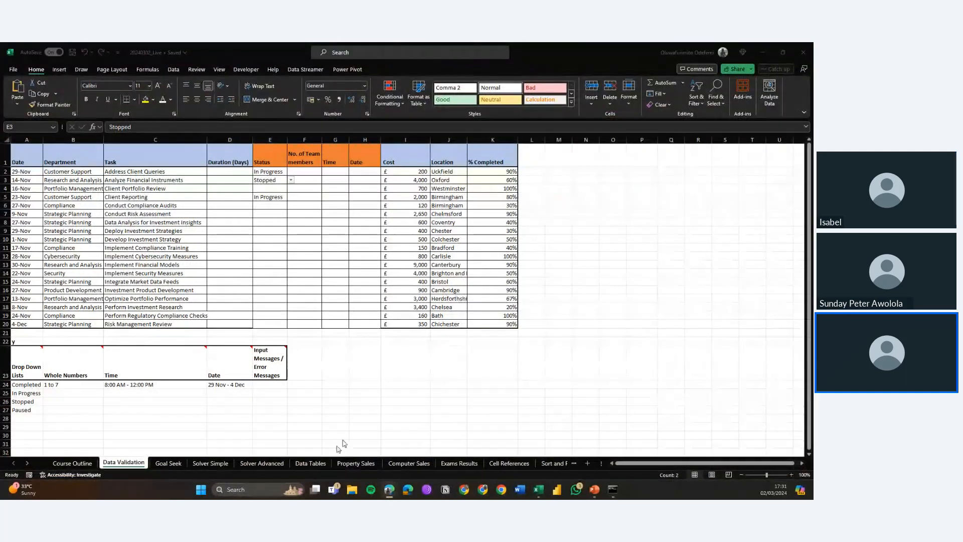
# Step: Switch to the Goal Seek worksheet
pyautogui.click(164, 465)
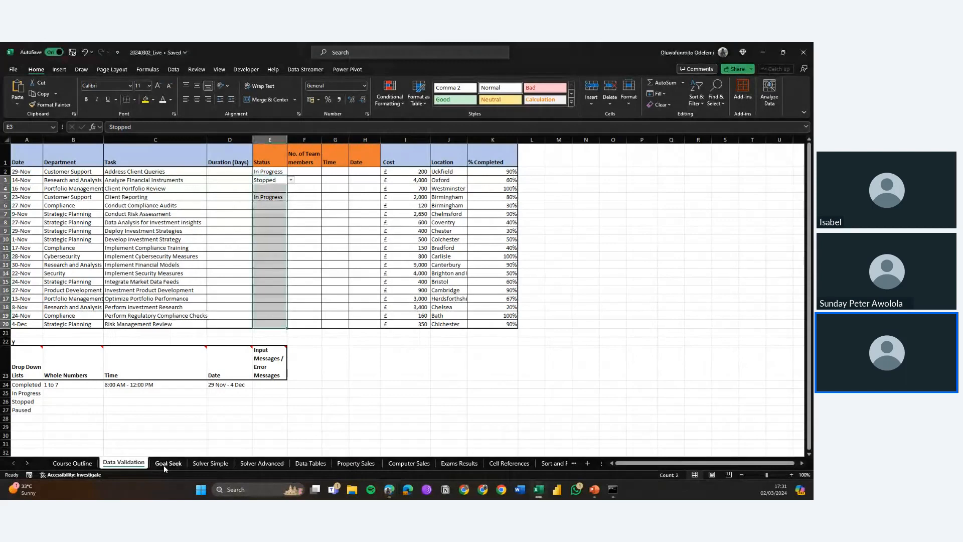
pyautogui.hotkey('alt', 'Tab')
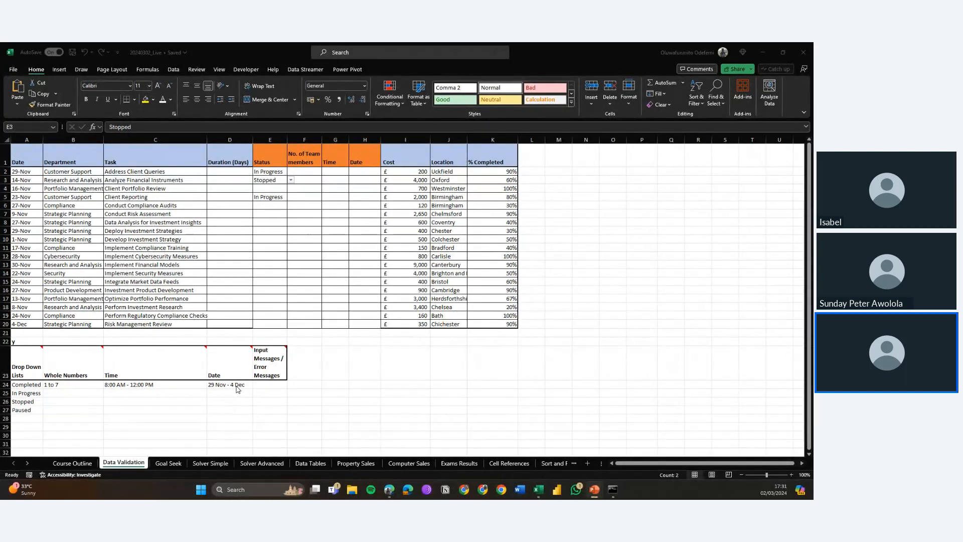
pyautogui.press('F5')
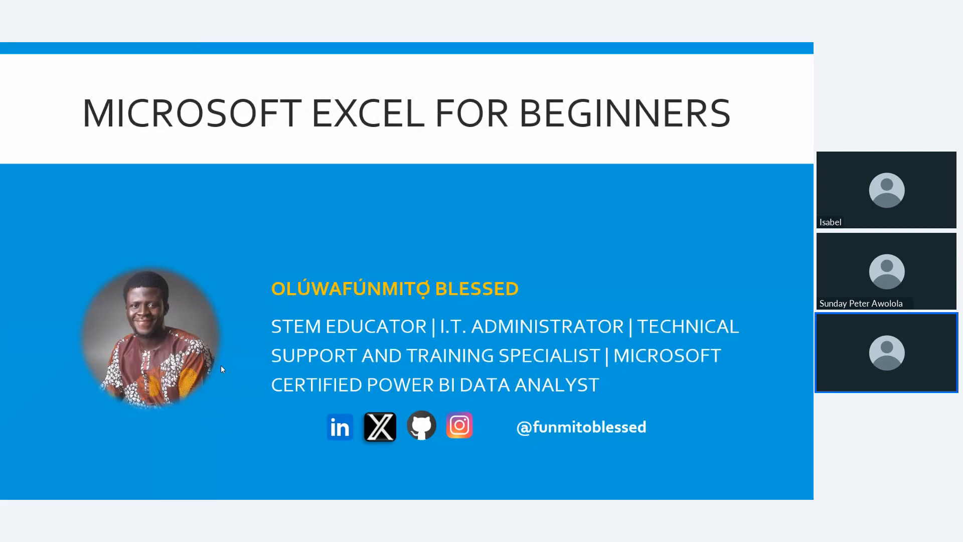
pyautogui.hotkey('alt', 'Tab')
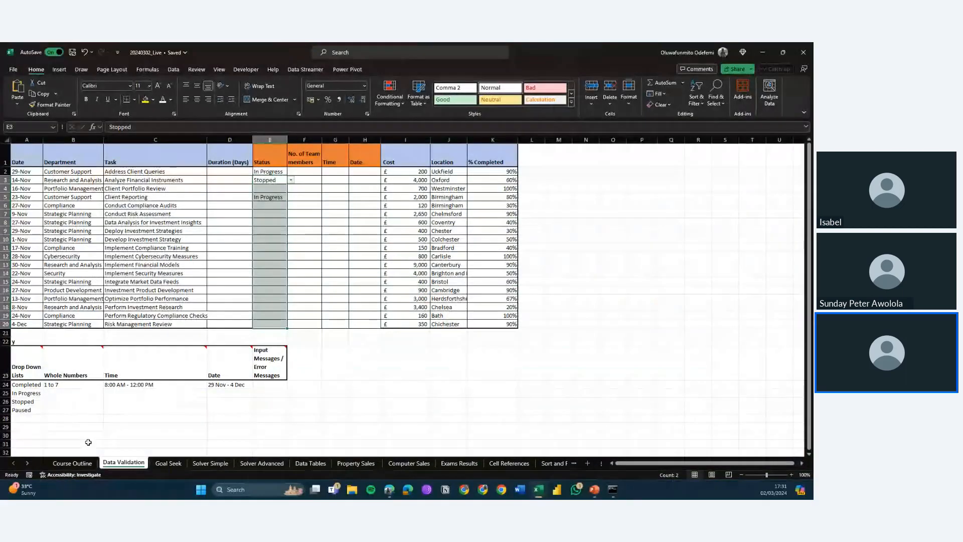
pyautogui.click(171, 462)
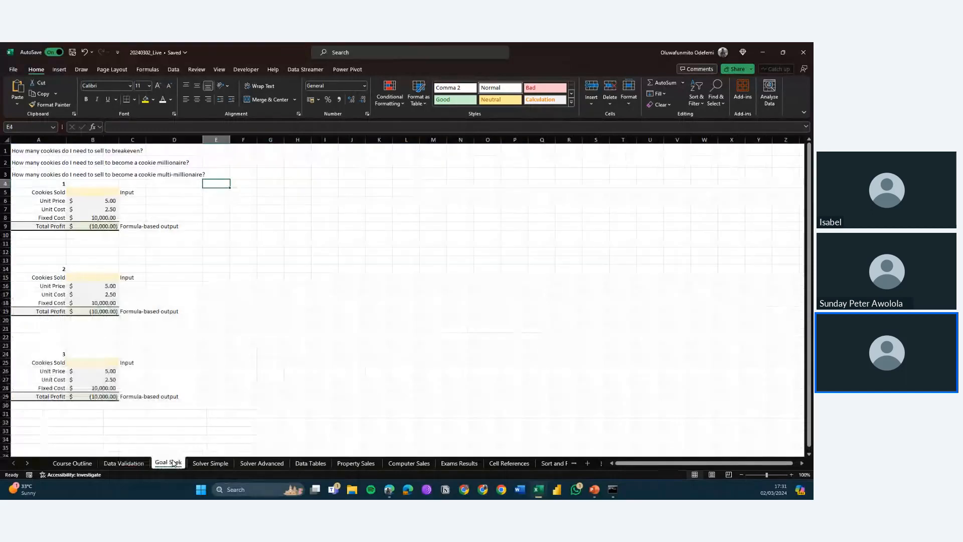
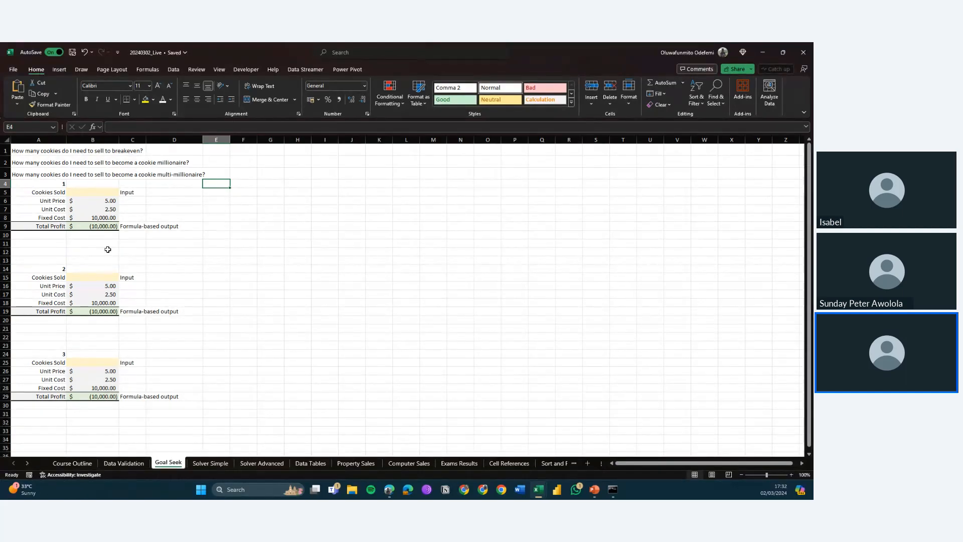
# Step: Examine the first scenario's input cells for Unit Price, Unit Cost, Fixed Cost and Cookies Sold
pyautogui.click(100, 209)
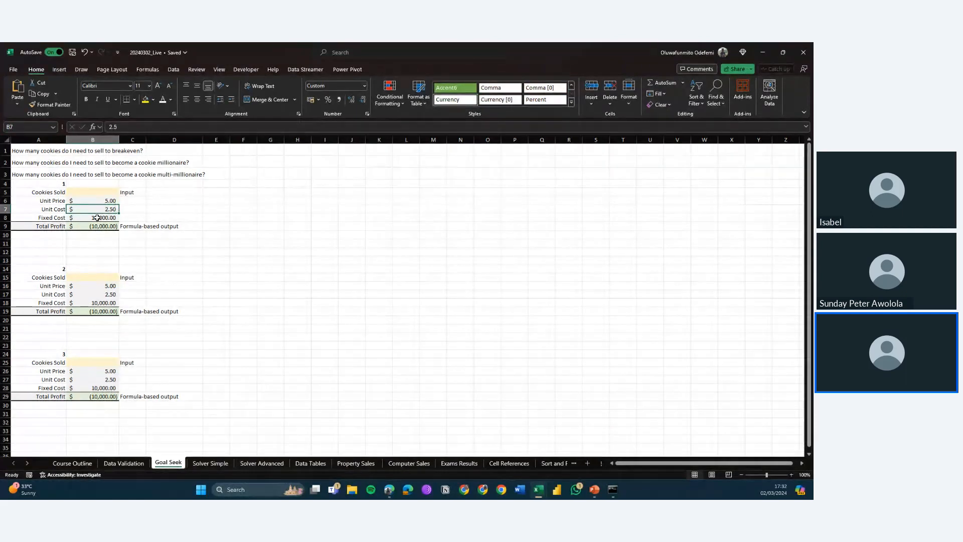
pyautogui.press('Down')
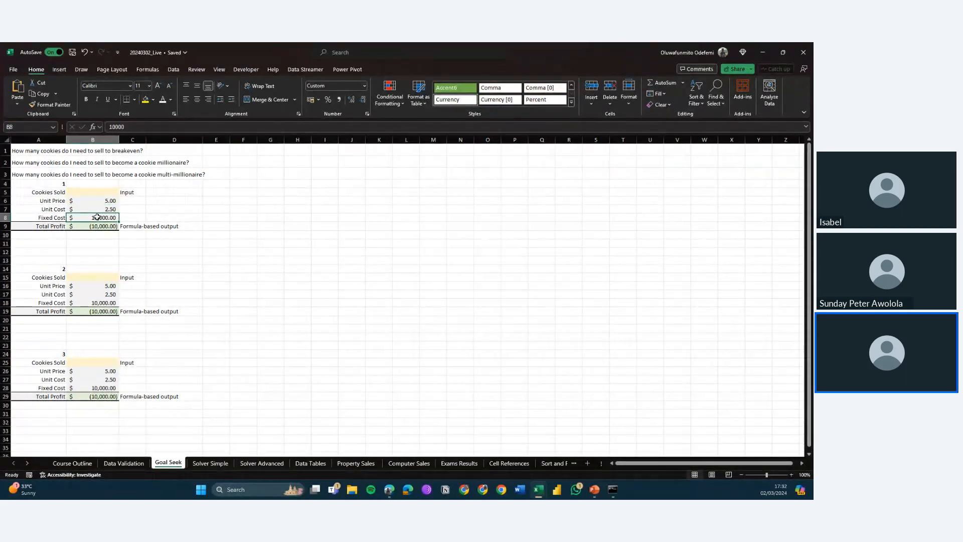
pyautogui.click(89, 193)
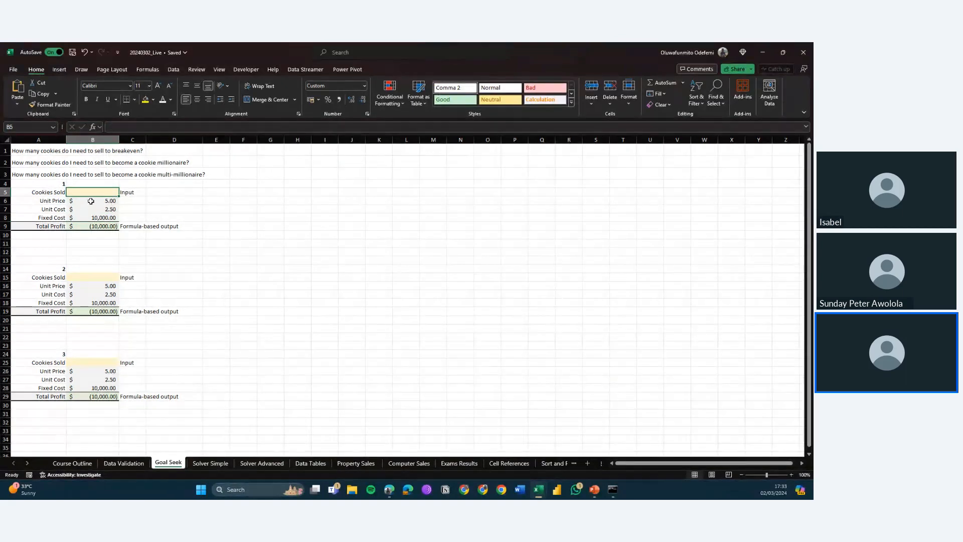
pyautogui.click(97, 205)
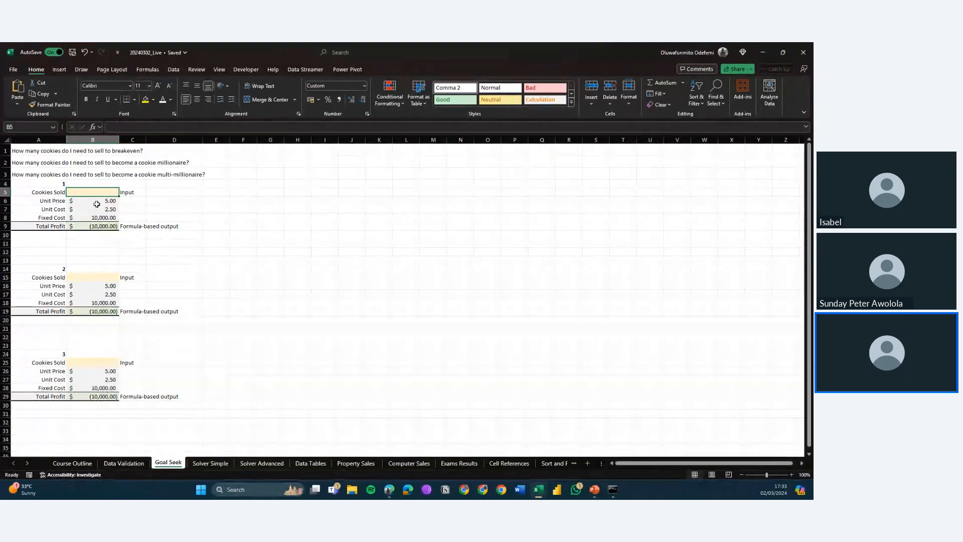
pyautogui.moveTo(97, 204); pyautogui.dragTo(97, 218)
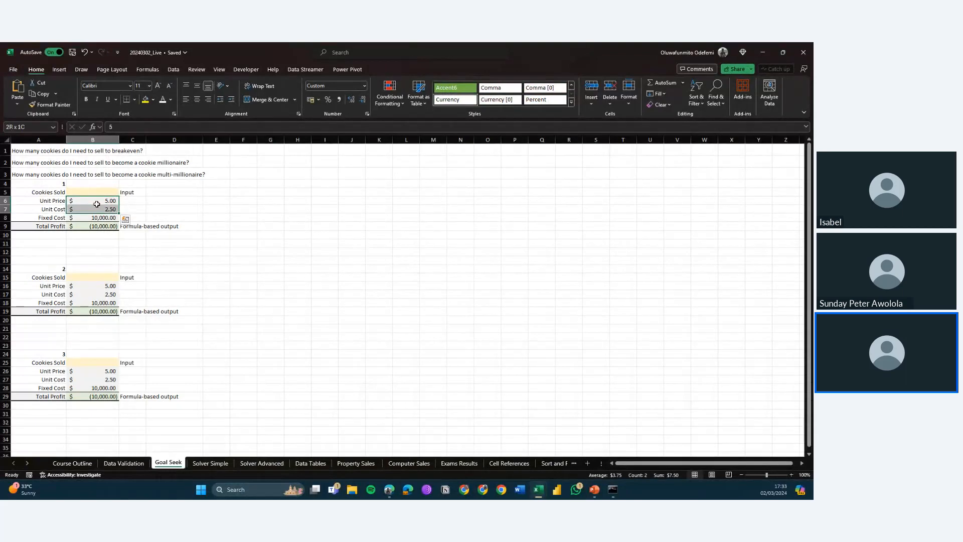
pyautogui.press('Up')
pyautogui.press('Up')
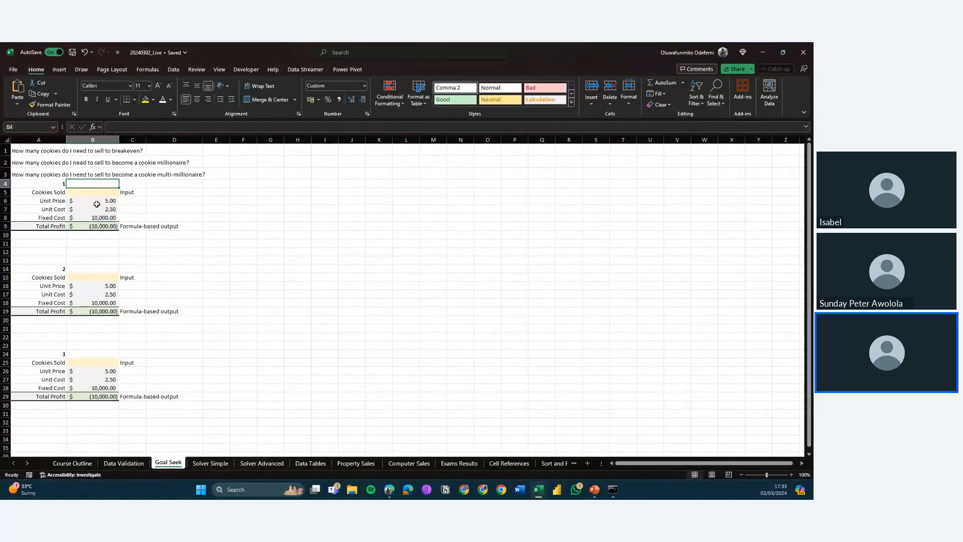
pyautogui.click(96, 204)
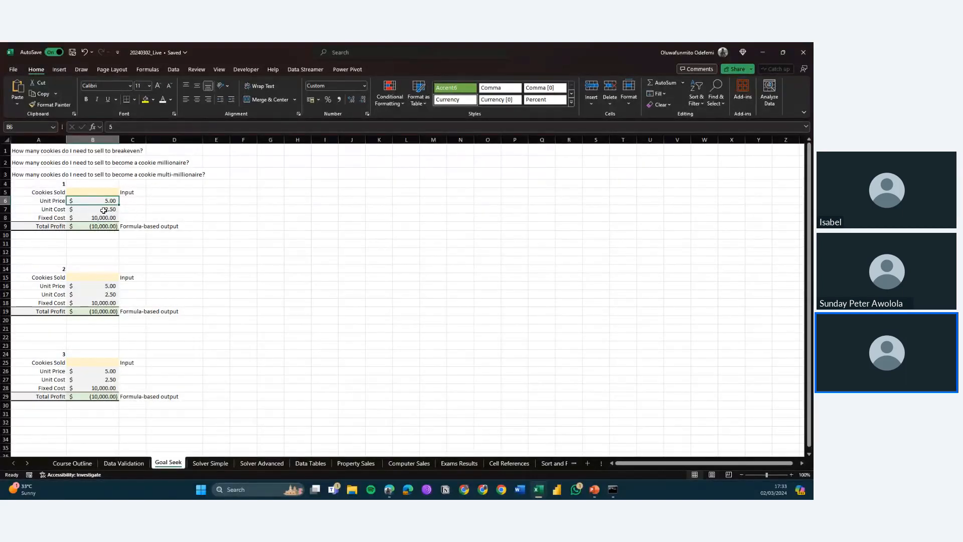
pyautogui.click(103, 210)
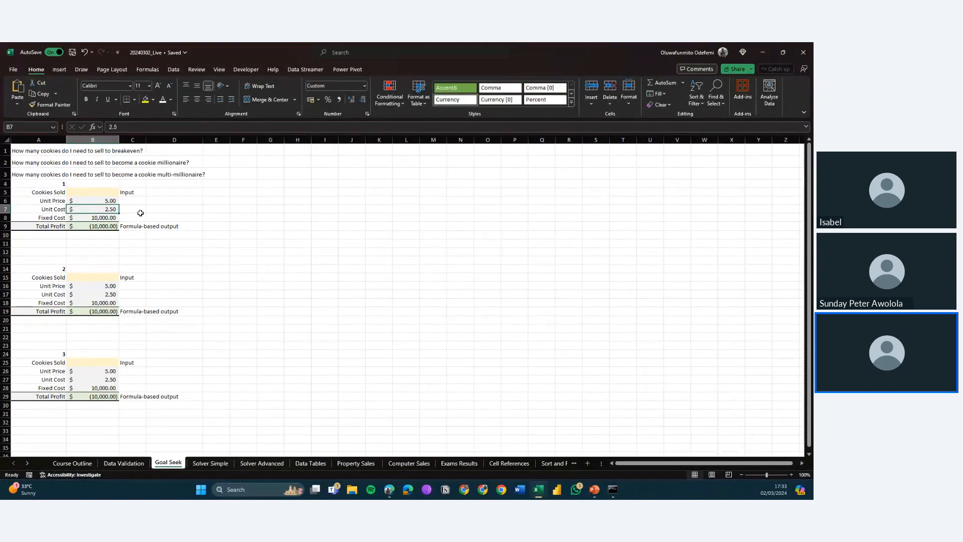
pyautogui.press('Up')
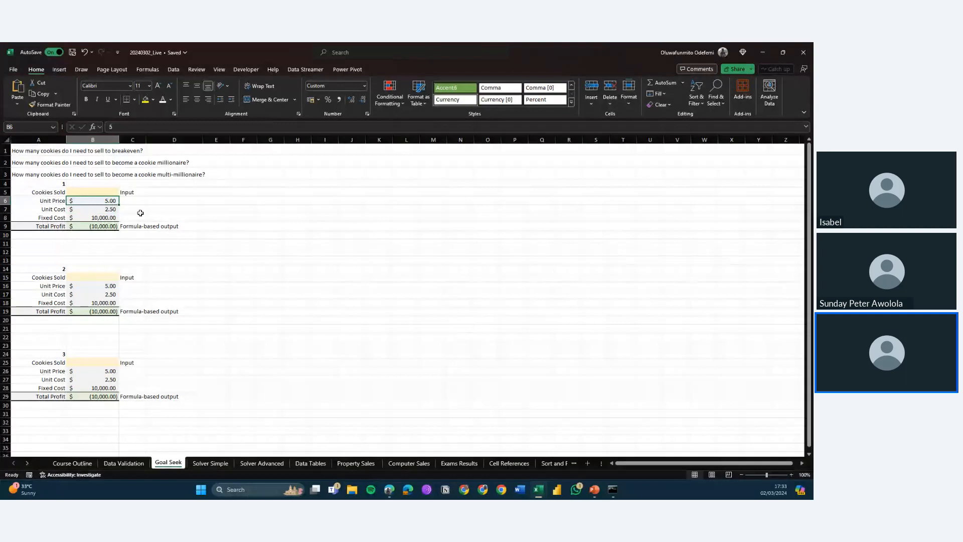
# Step: Set the first scenario's Fixed Cost in B8 to 1,000
pyautogui.press('Down')
pyautogui.press('Down')
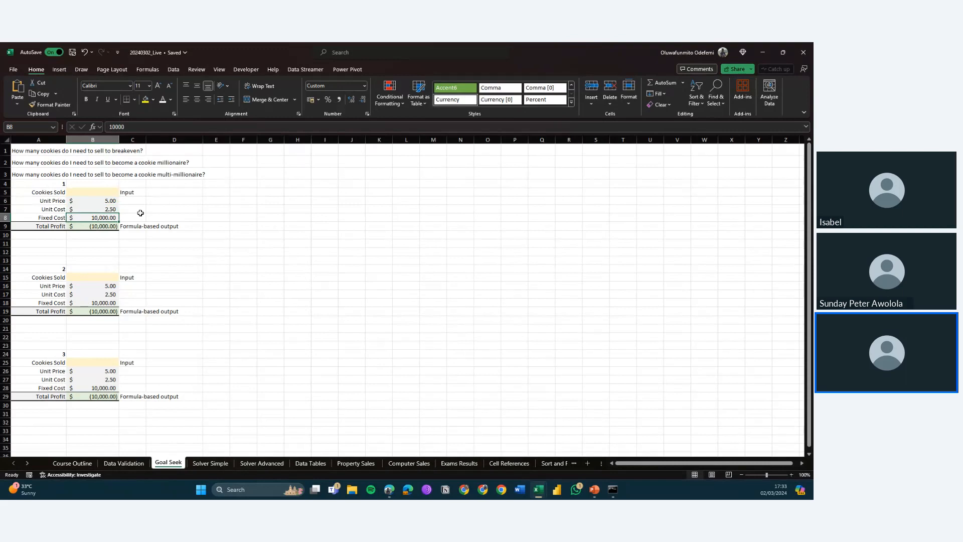
pyautogui.write('1')
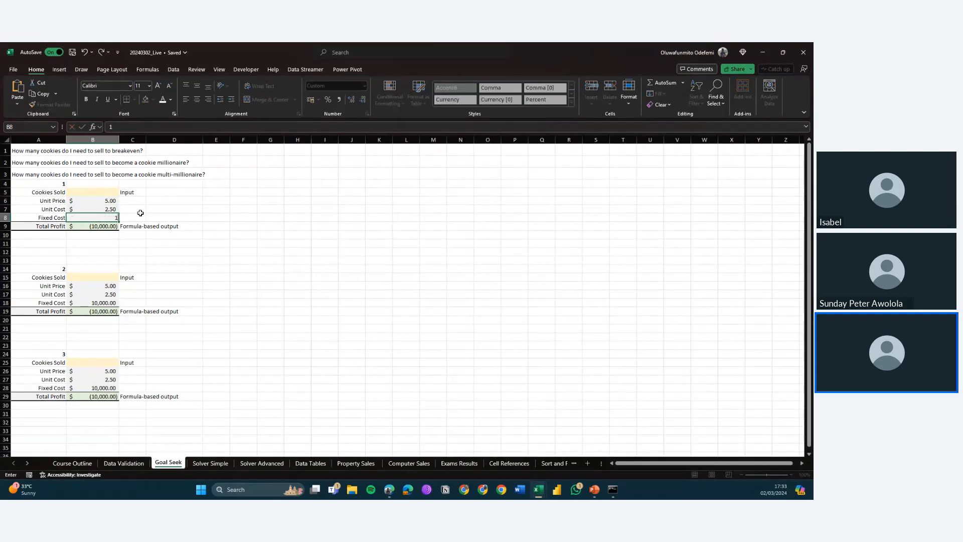
pyautogui.write(',000')
pyautogui.press('Return')
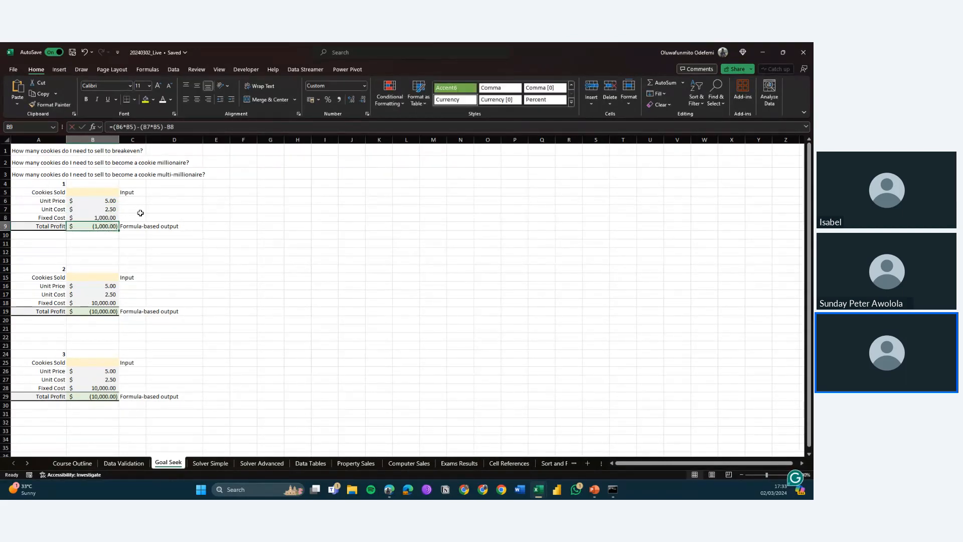
# Step: Review the first scenario's cells and the Total Profit formula in B9 without changing it
pyautogui.press('Up')
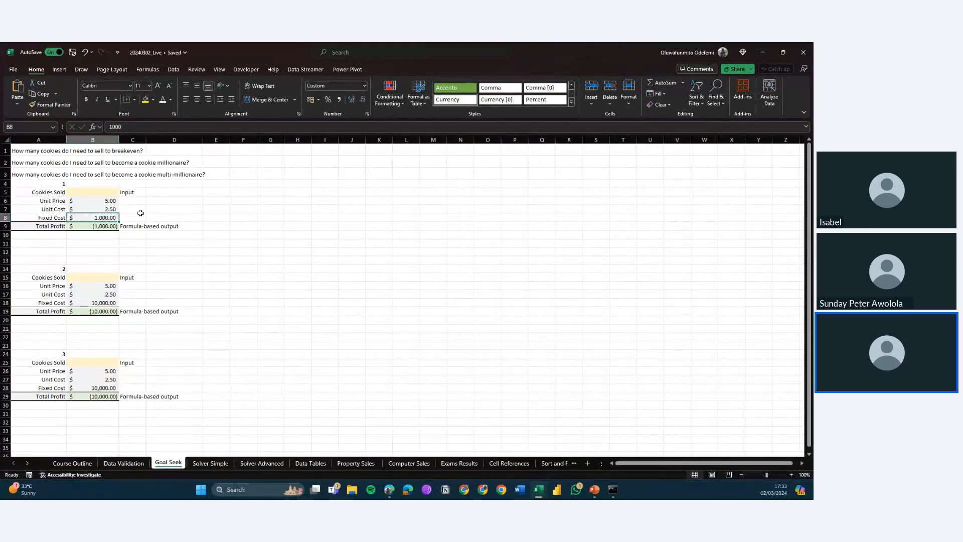
pyautogui.press('Up')
pyautogui.press('Up')
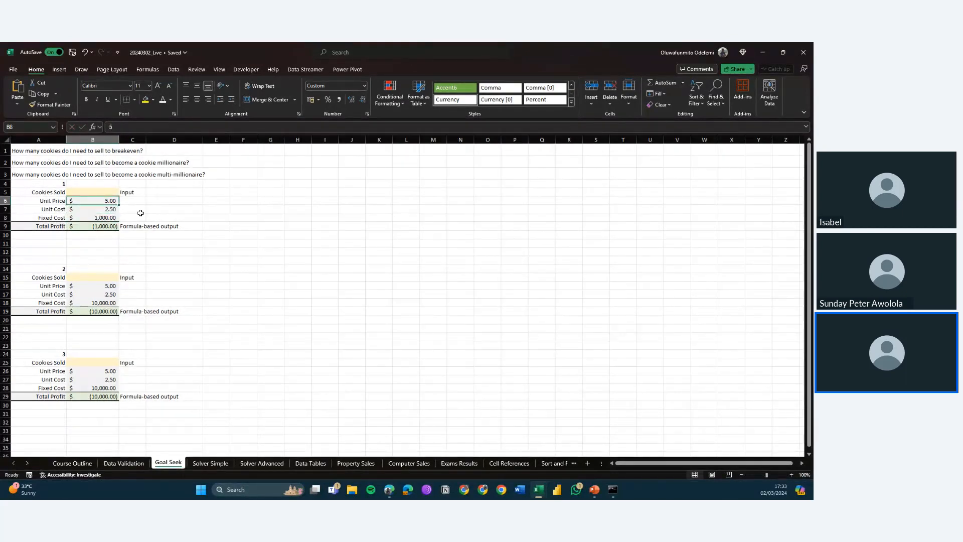
pyautogui.press('Up')
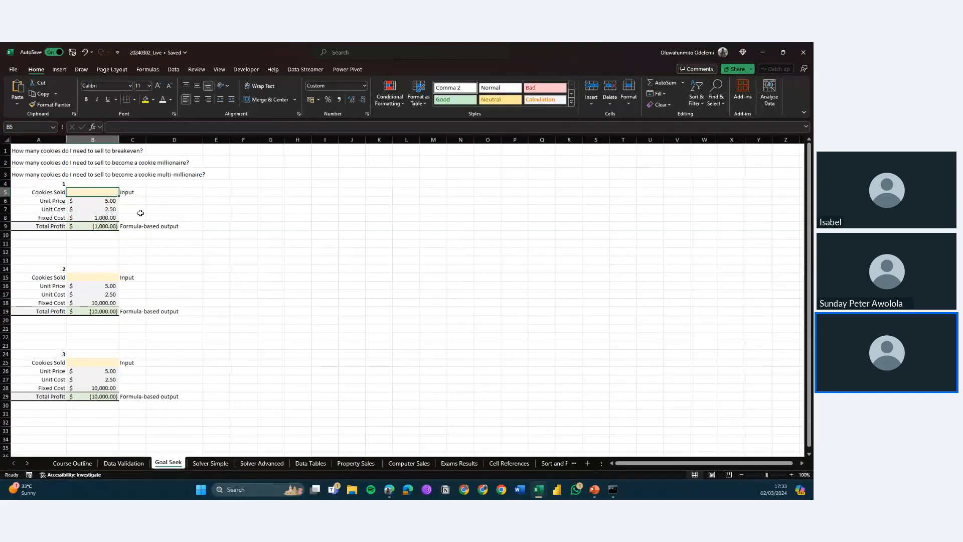
pyautogui.press('Down')
pyautogui.press('Down')
pyautogui.press('Down')
pyautogui.press('Down')
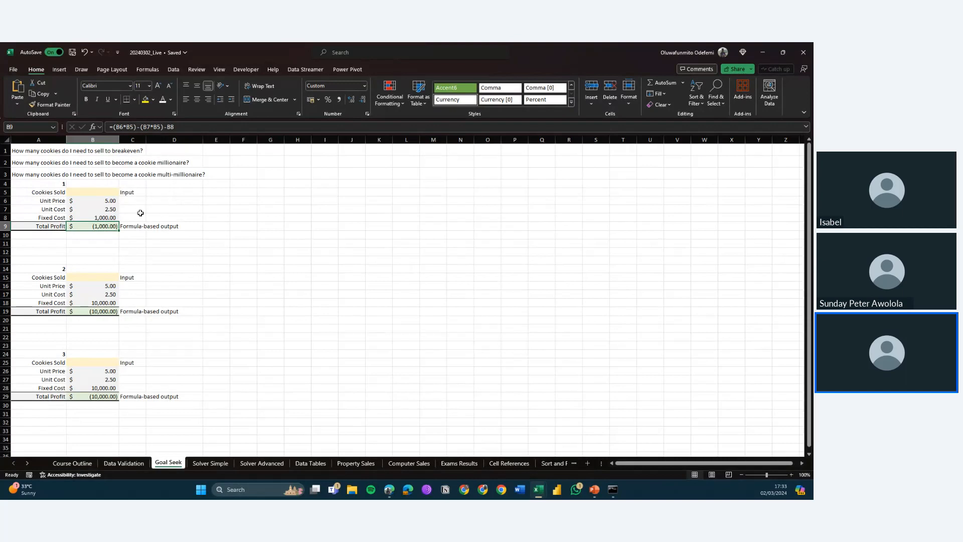
pyautogui.press('Up')
pyautogui.press('Up')
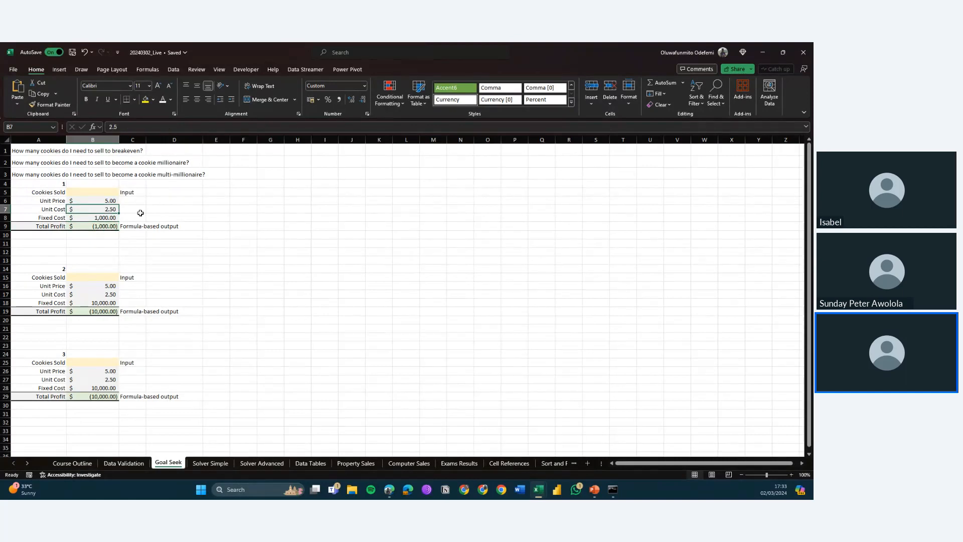
pyautogui.press('Down')
pyautogui.press('Down')
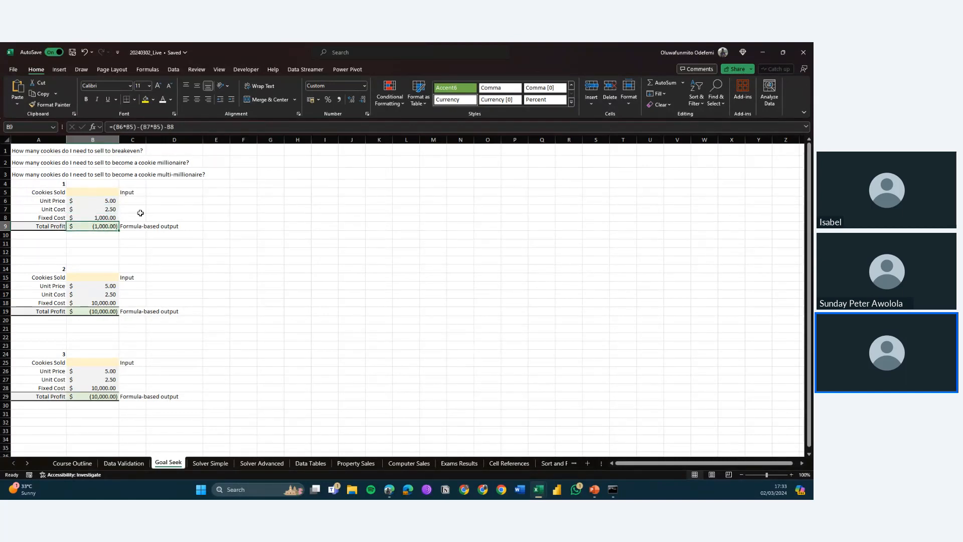
pyautogui.click(124, 127)
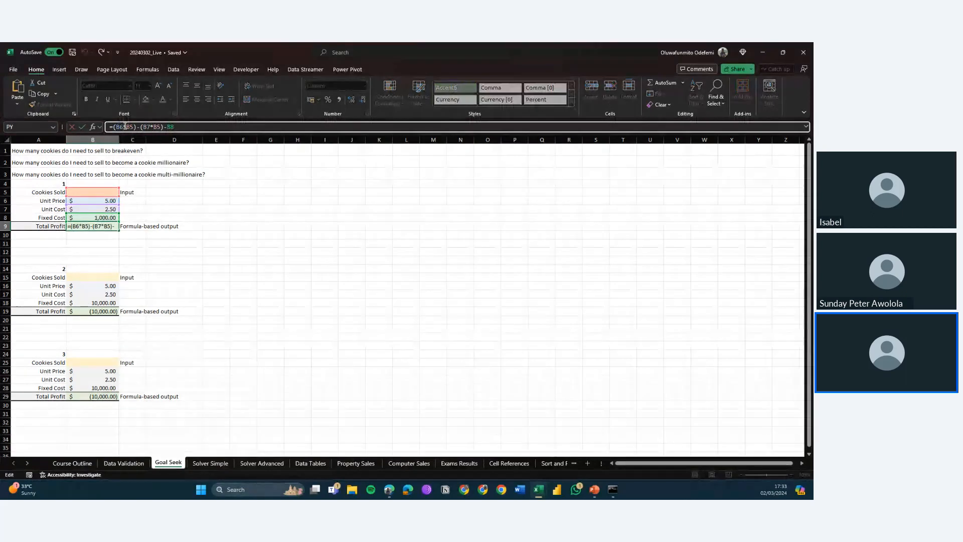
pyautogui.press('Escape')
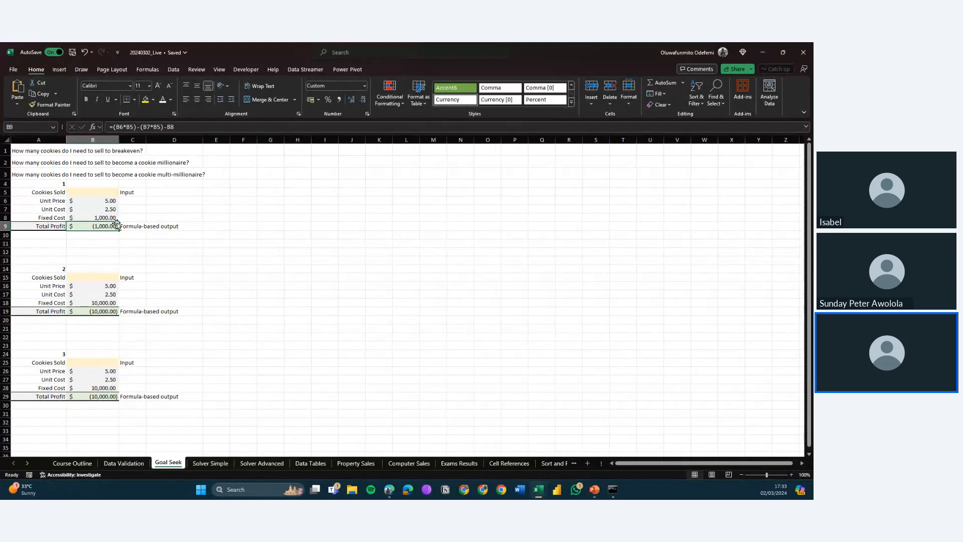
pyautogui.click(92, 219)
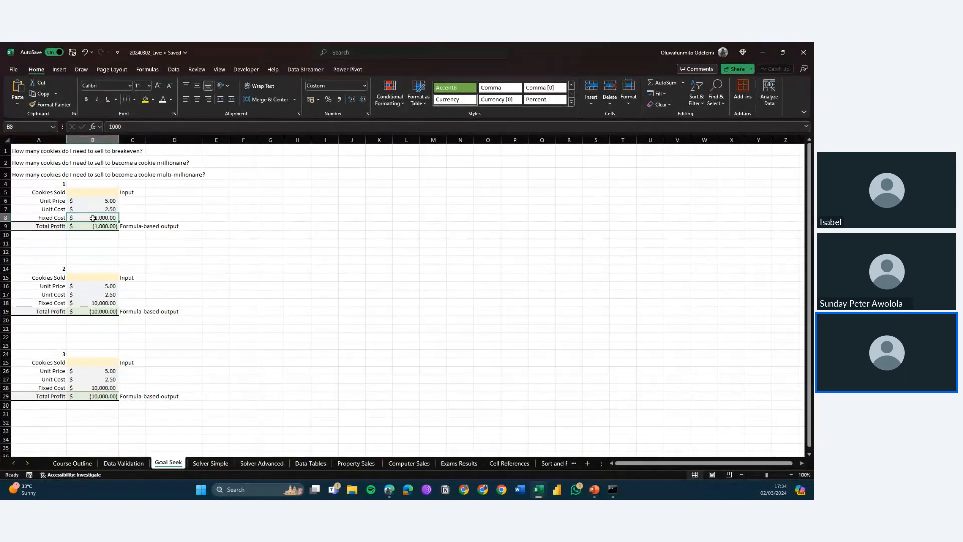
pyautogui.press('Down')
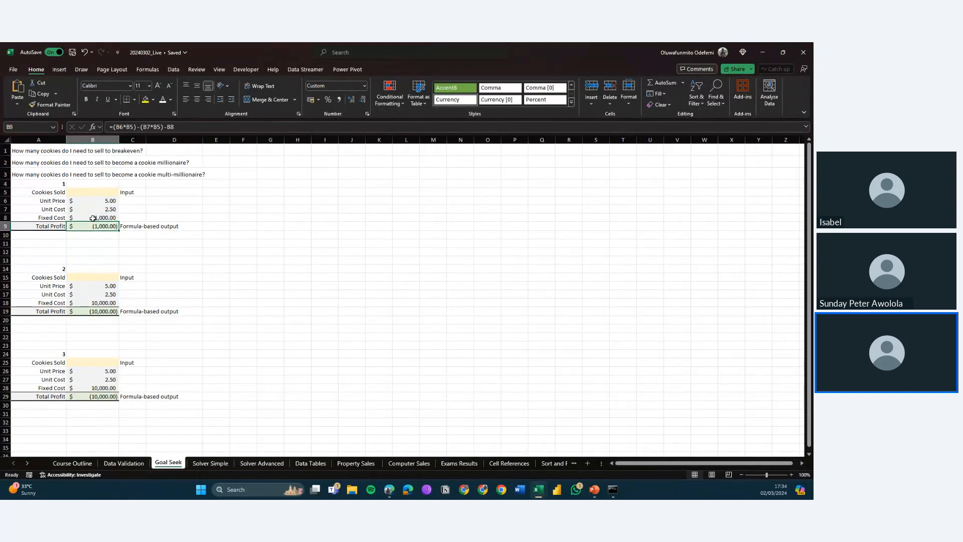
pyautogui.click(121, 128)
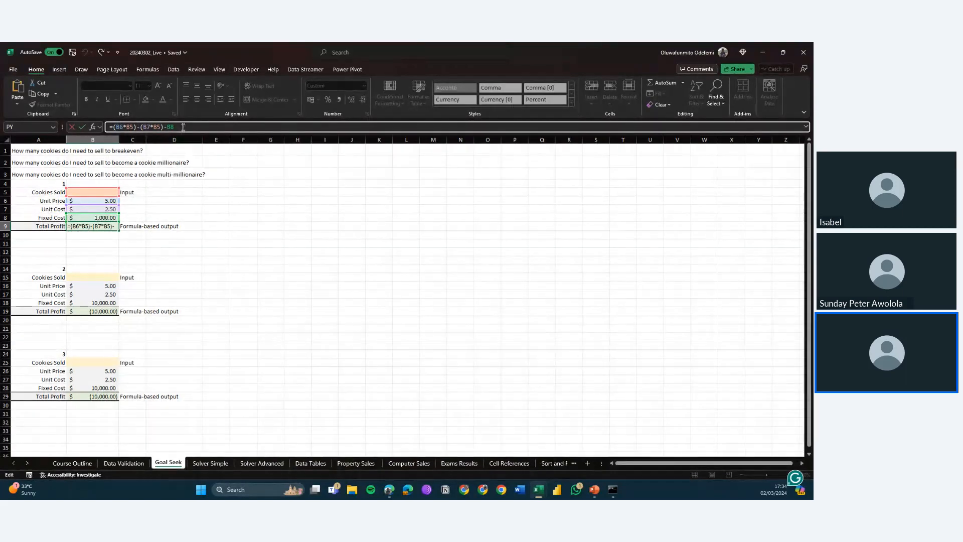
pyautogui.moveTo(174, 127); pyautogui.dragTo(134, 122)
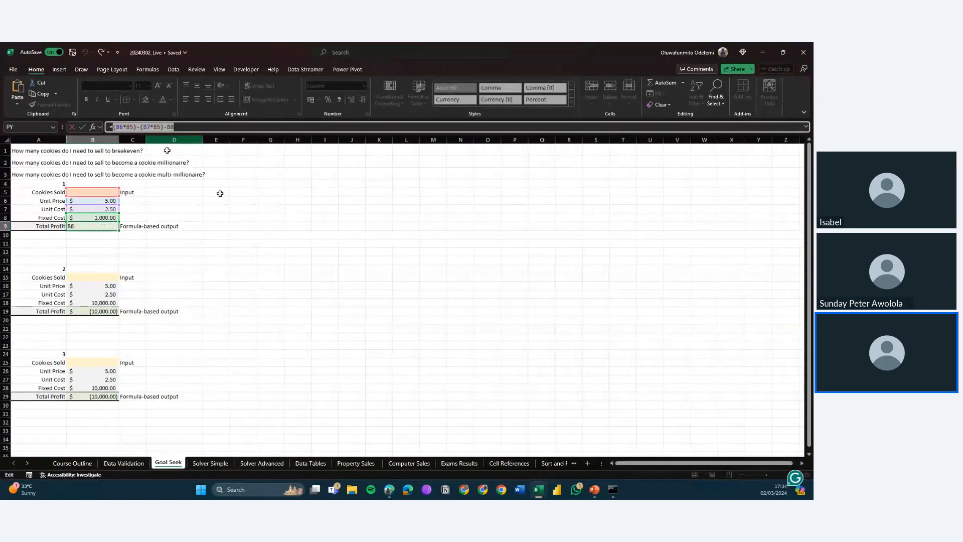
pyautogui.press('Escape')
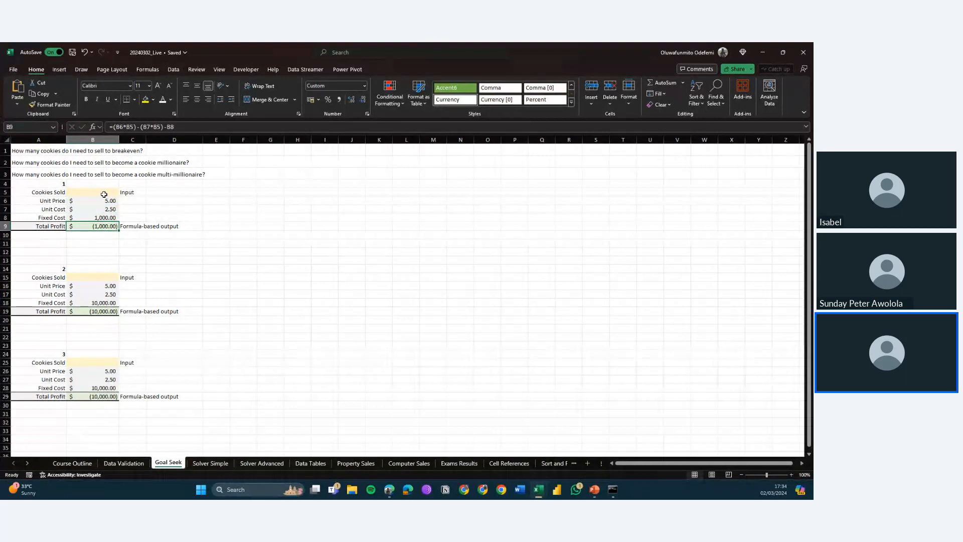
# Step: Enter 20 as the first scenario's Cookies Sold in B5
pyautogui.press('Up')
pyautogui.press('Up')
pyautogui.press('Up')
pyautogui.press('Up')
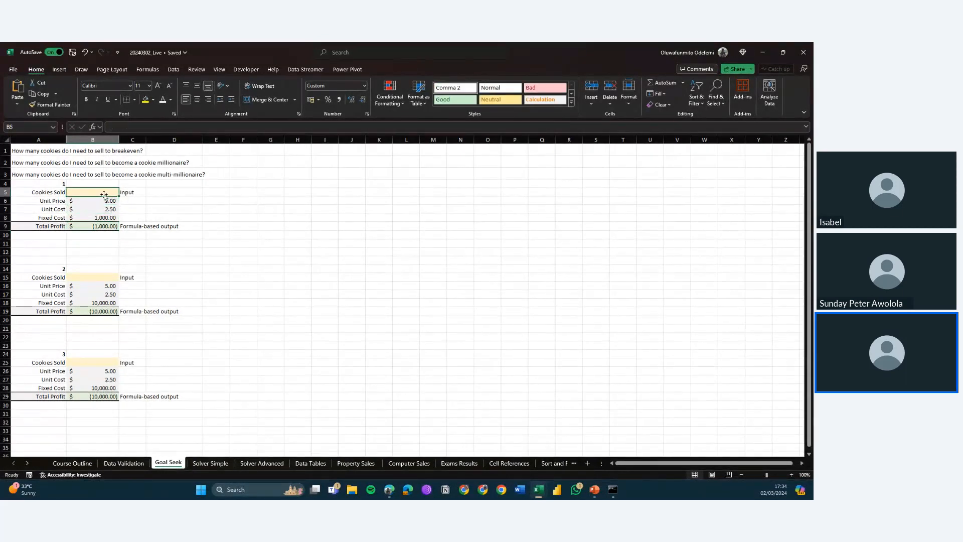
pyautogui.write('20')
pyautogui.press('Return')
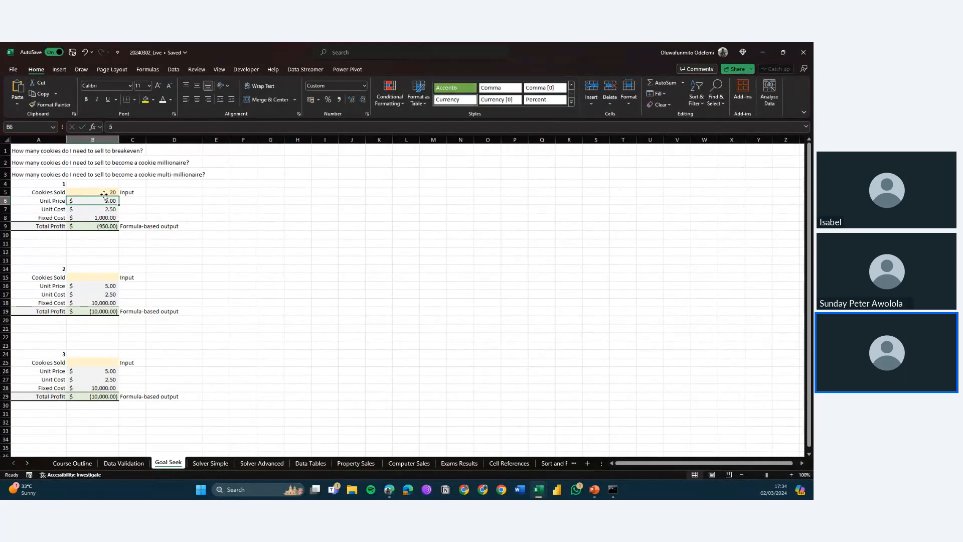
# Step: Try 500 and then 1,000 as Cookies Sold in B5, checking Total Profit each time
pyautogui.click(98, 227)
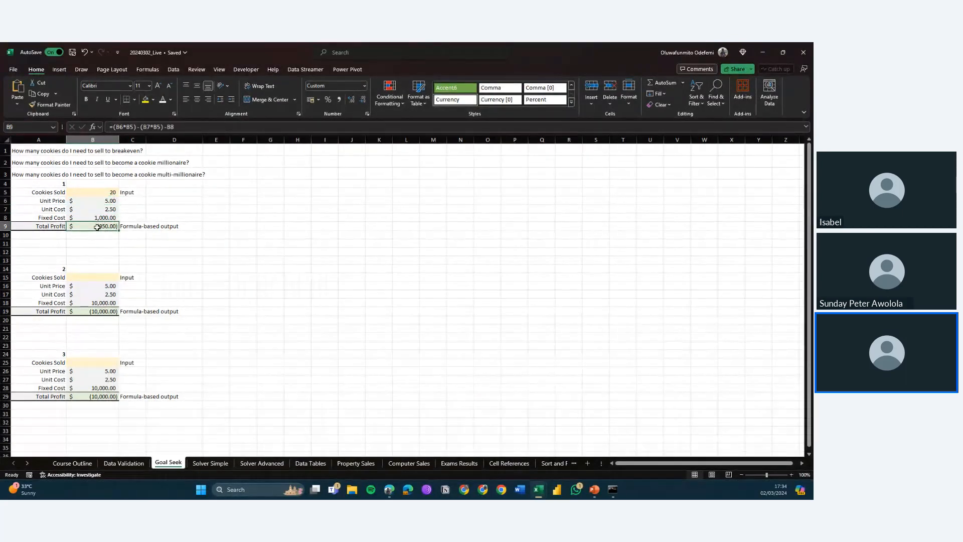
pyautogui.press('Up')
pyautogui.press('Up')
pyautogui.press('Up')
pyautogui.press('Up')
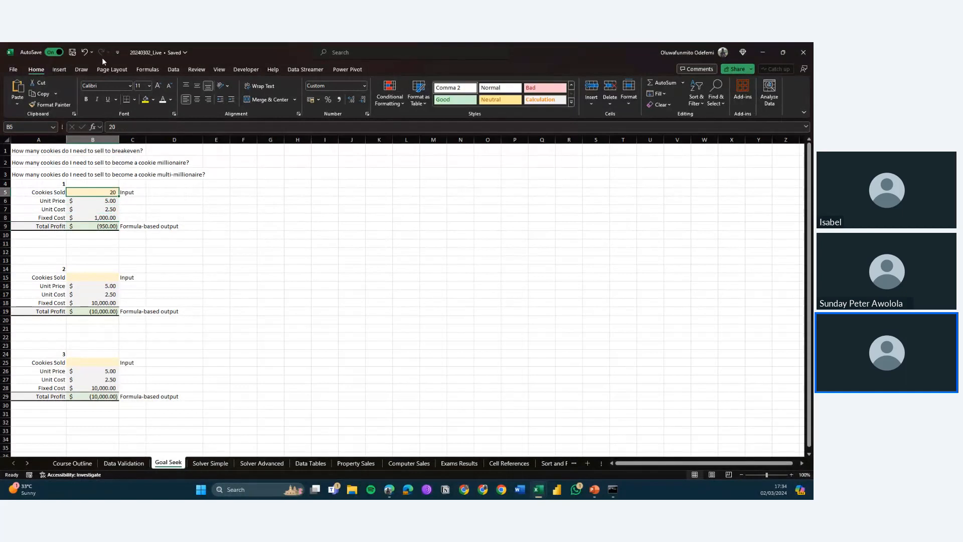
pyautogui.write('500')
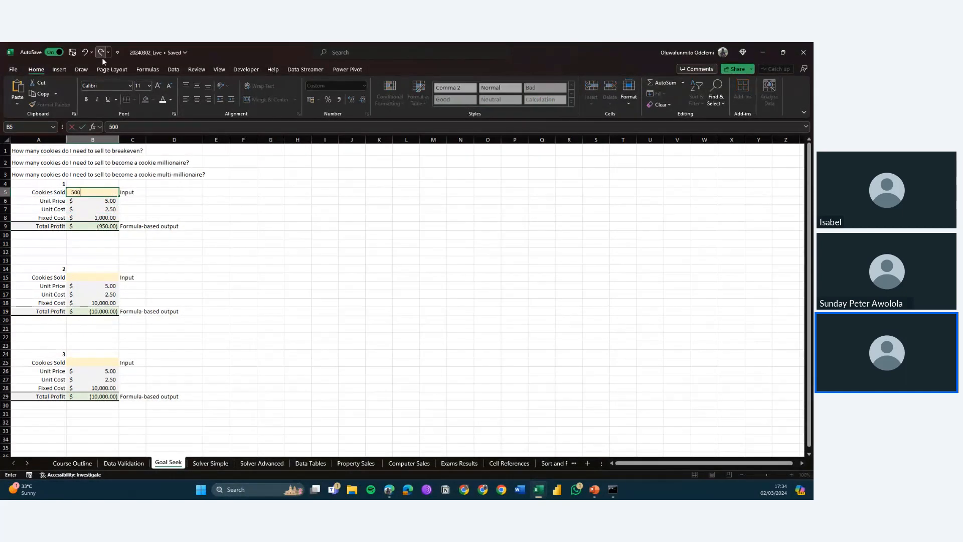
pyautogui.press('Return')
pyautogui.press('Up')
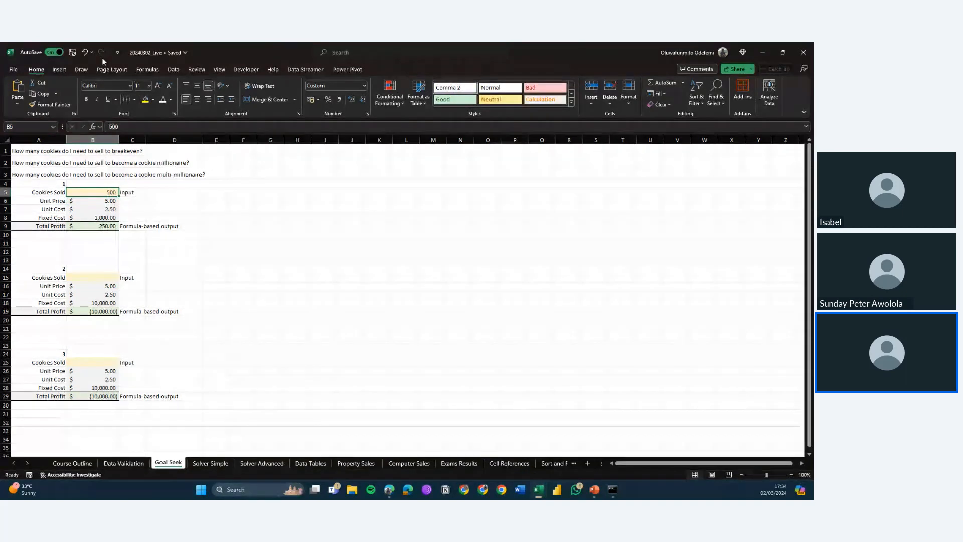
pyautogui.write('1000')
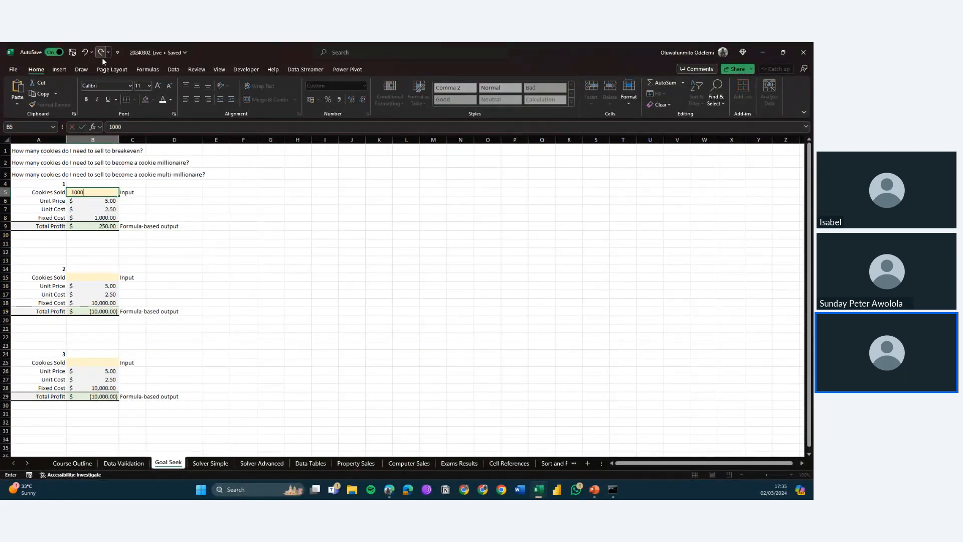
pyautogui.press('Return')
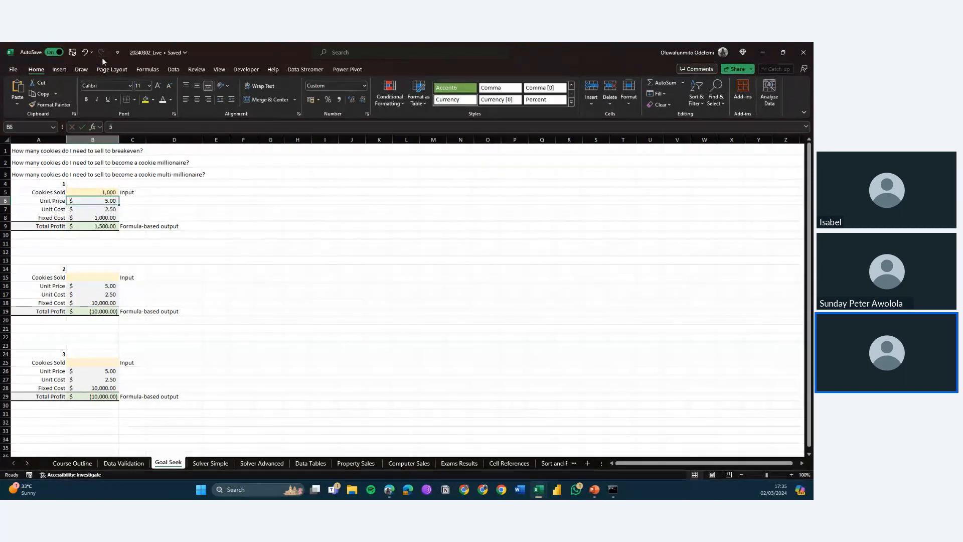
pyautogui.press('Up')
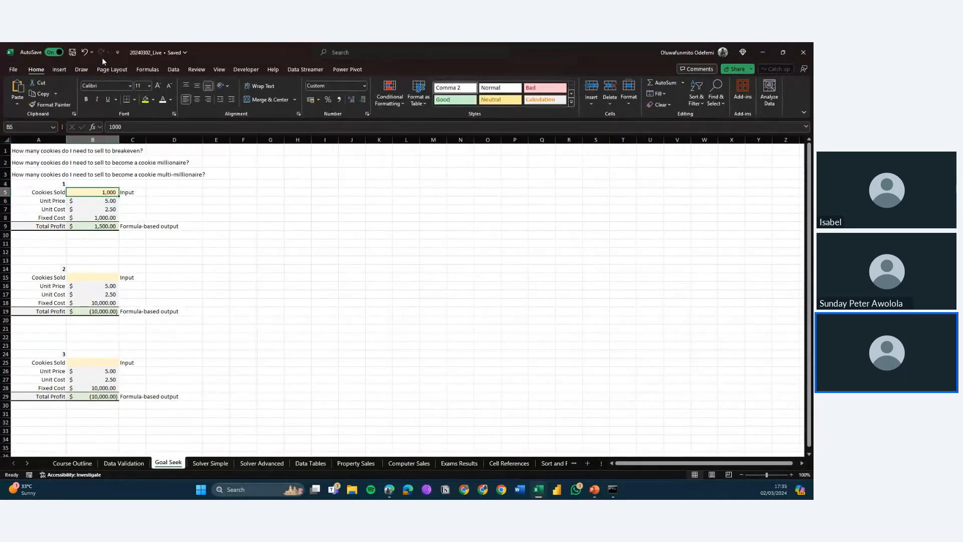
pyautogui.press('Down')
pyautogui.press('Down')
pyautogui.press('Down')
pyautogui.press('Down')
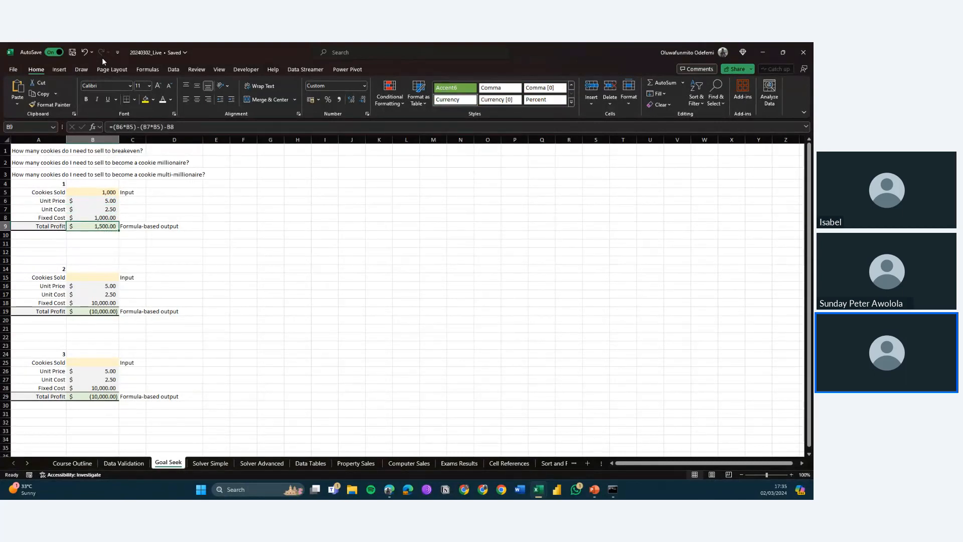
# Step: Try 750, 600, 500 and 400 as Cookies Sold in B5, checking Total Profit, then clear the cell
pyautogui.press('Up')
pyautogui.press('Up')
pyautogui.press('Up')
pyautogui.press('Up')
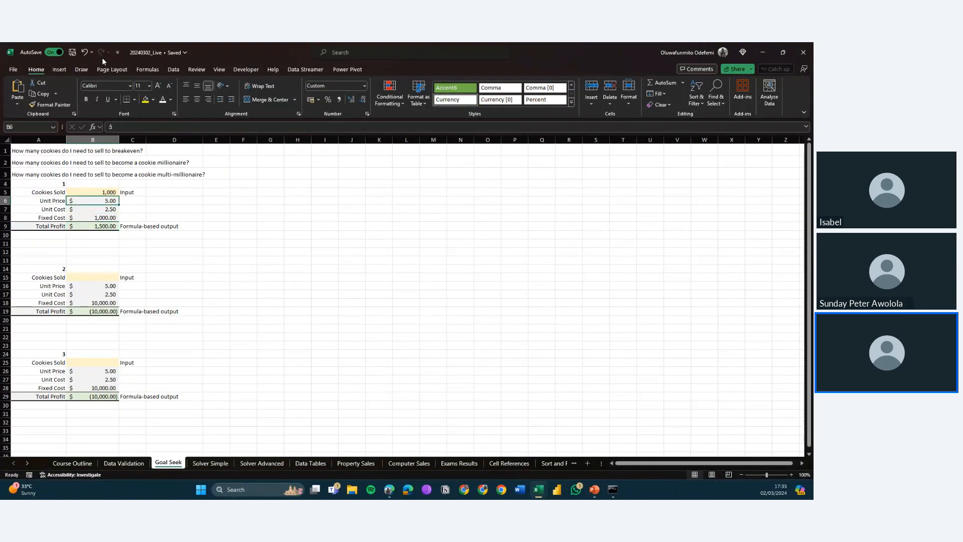
pyautogui.write('7')
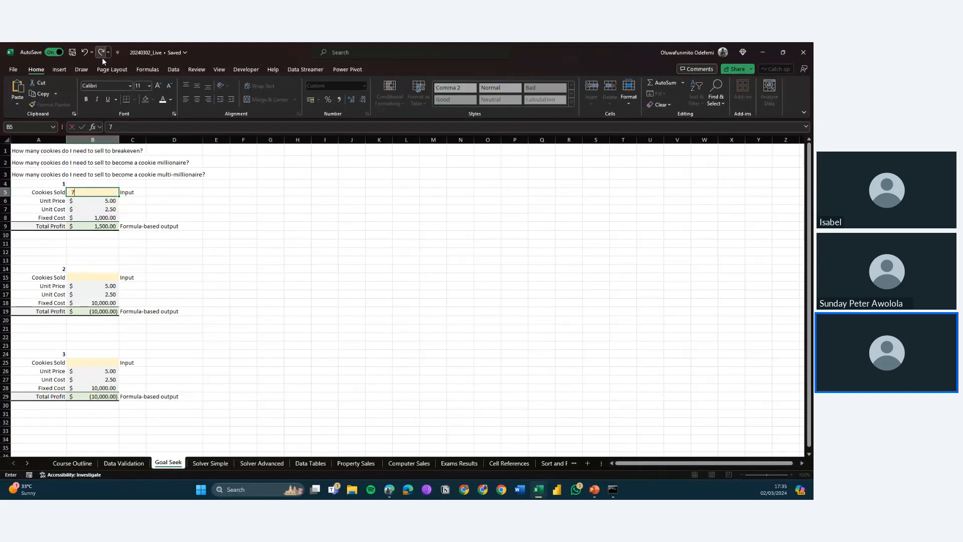
pyautogui.write('50')
pyautogui.press('Return')
pyautogui.press('Up')
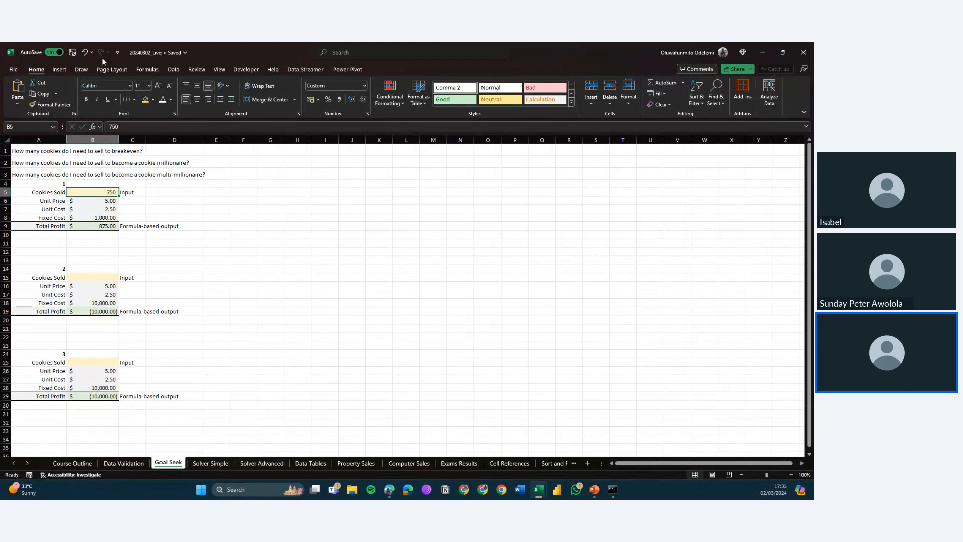
pyautogui.write('600')
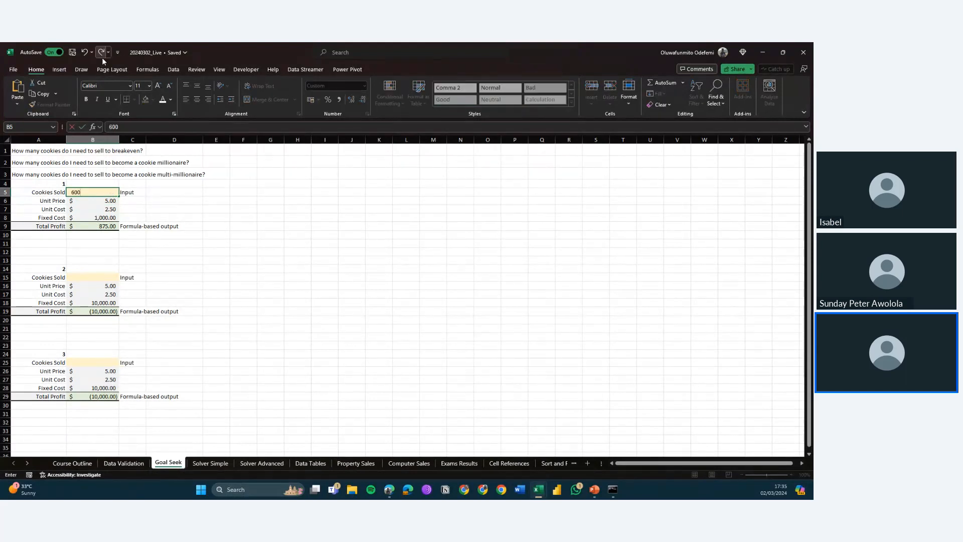
pyautogui.press('Return')
pyautogui.press('Up')
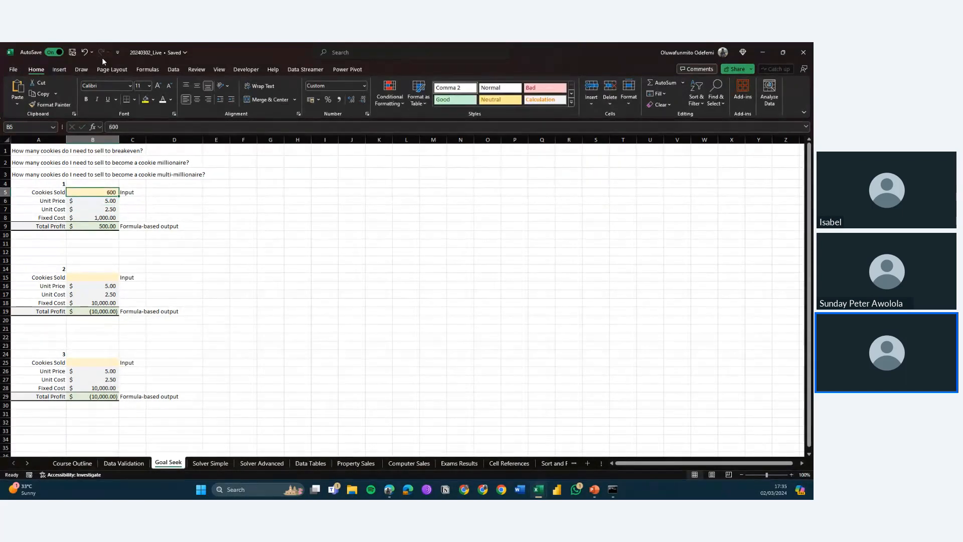
pyautogui.write('500')
pyautogui.press('Return')
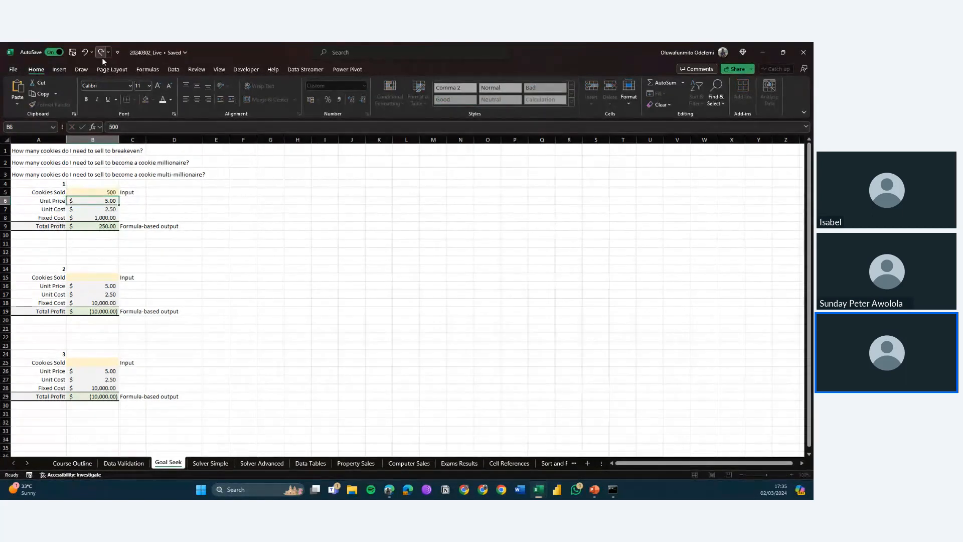
pyautogui.press('Up')
pyautogui.write('400')
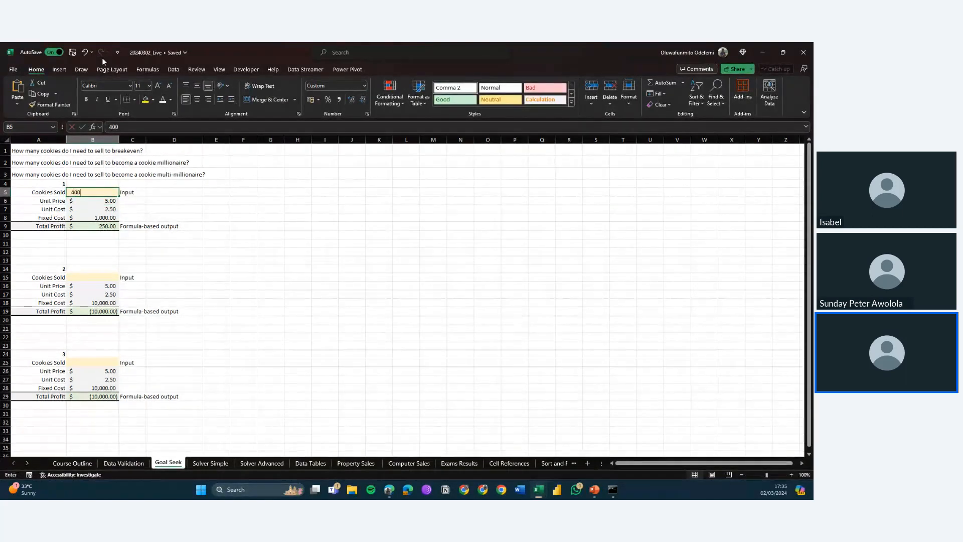
pyautogui.press('Return')
pyautogui.press('Up')
pyautogui.press('Delete')
# Step: Try Goal Seek setting Total Profit in B9 to 0 by changing Cookies Sold in B5, then cancel the result
pyautogui.click(173, 69)
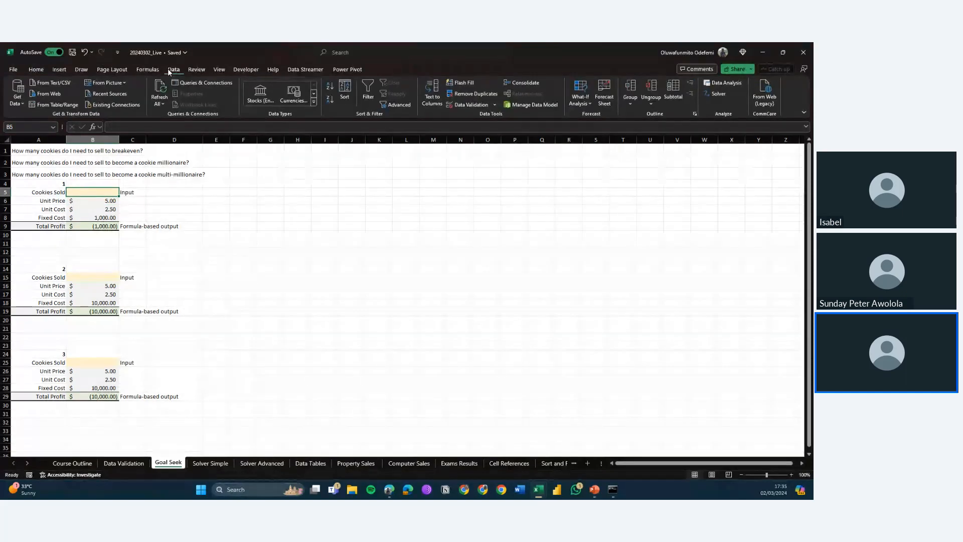
pyautogui.click(581, 104)
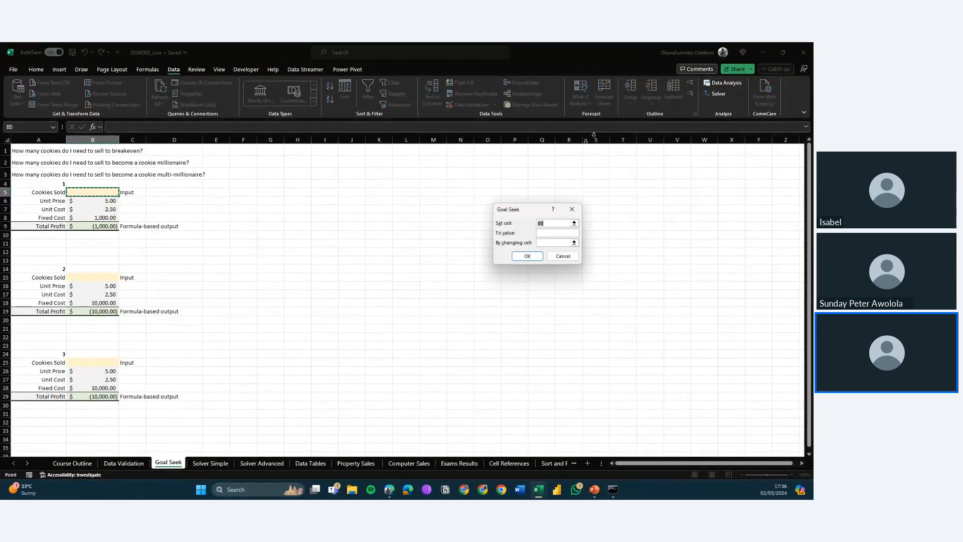
pyautogui.moveTo(525, 210); pyautogui.dragTo(256, 202)
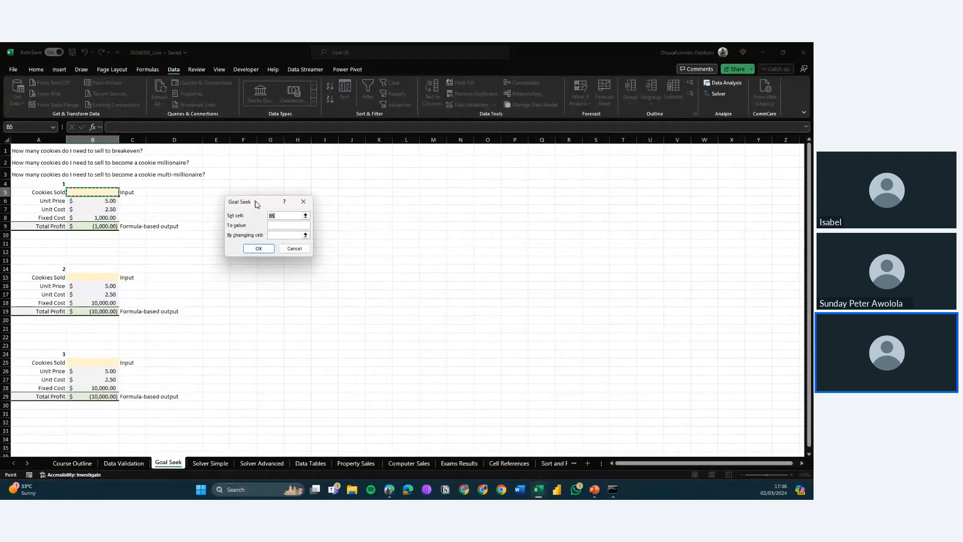
pyautogui.click(276, 226)
pyautogui.click(103, 193)
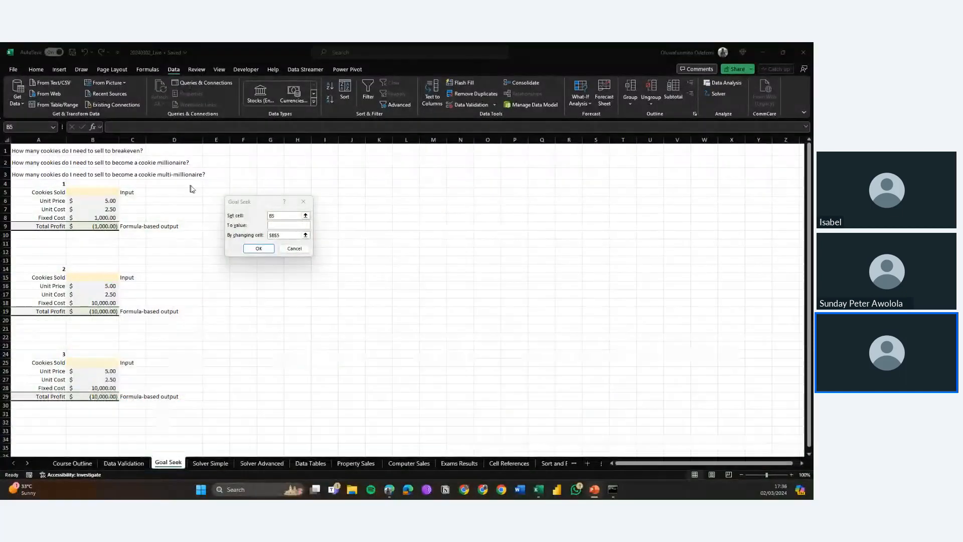
pyautogui.click(281, 225)
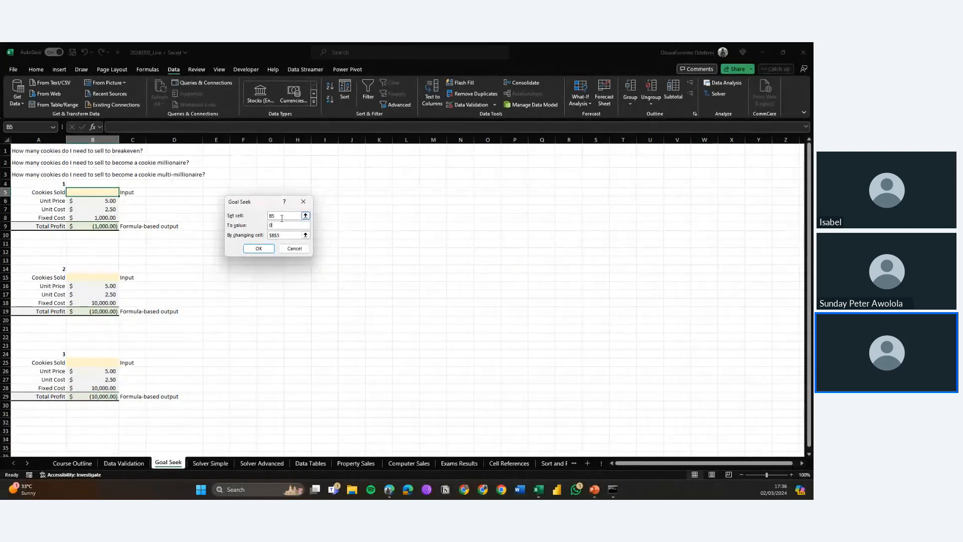
pyautogui.doubleClick(282, 219)
pyautogui.press('BackSpace')
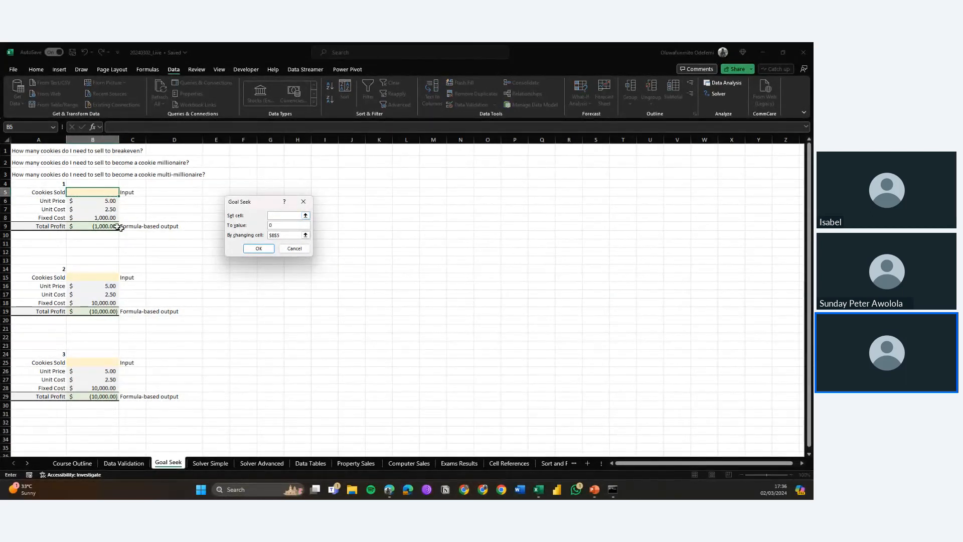
pyautogui.click(86, 223)
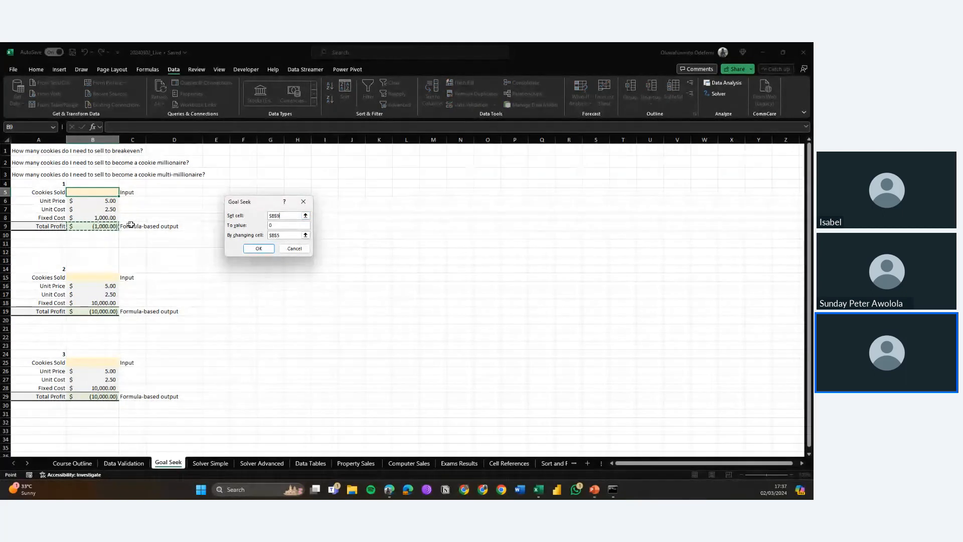
pyautogui.click(286, 225)
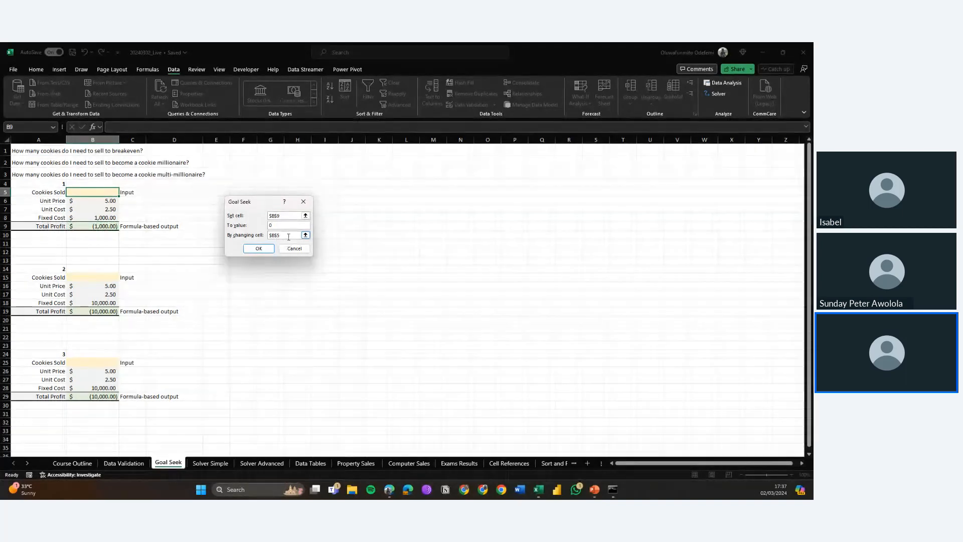
pyautogui.click(289, 236)
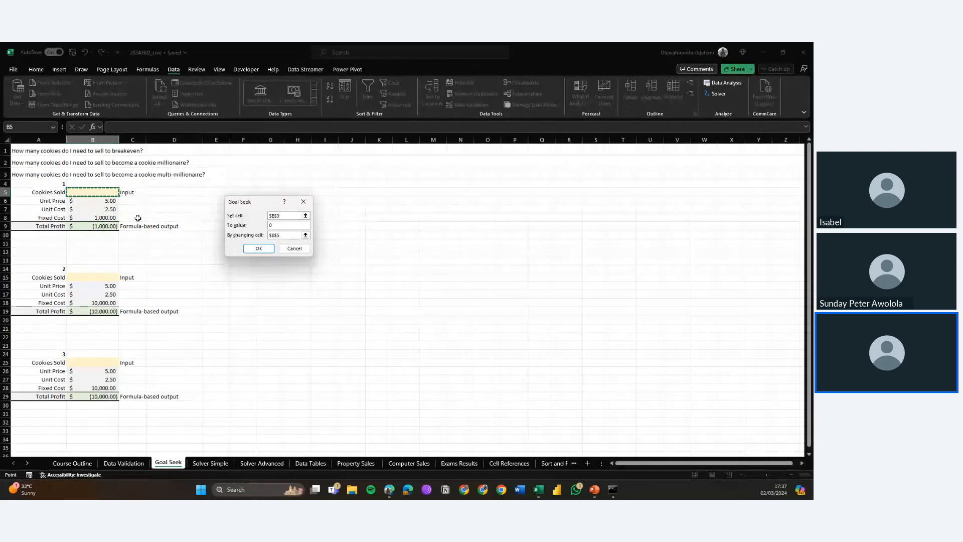
pyautogui.click(262, 250)
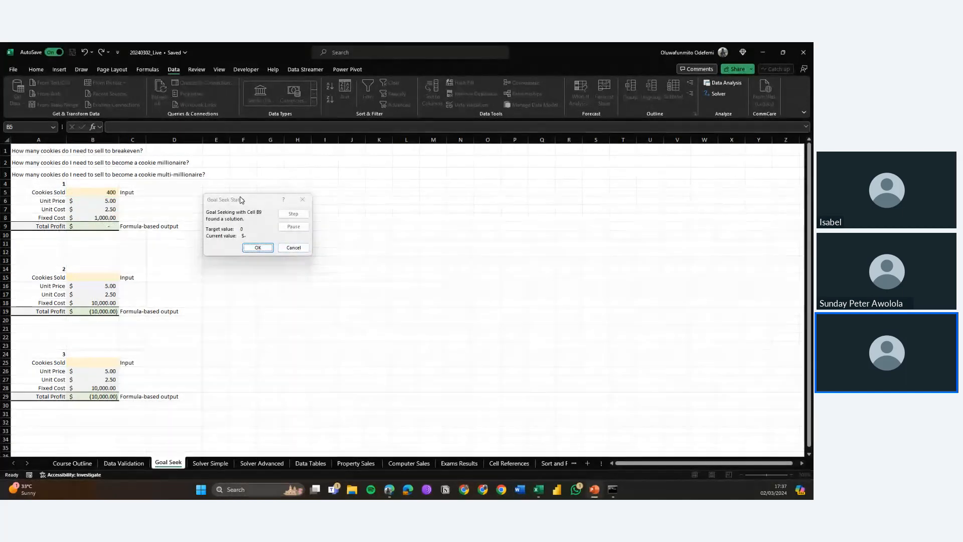
pyautogui.moveTo(240, 199); pyautogui.dragTo(315, 200)
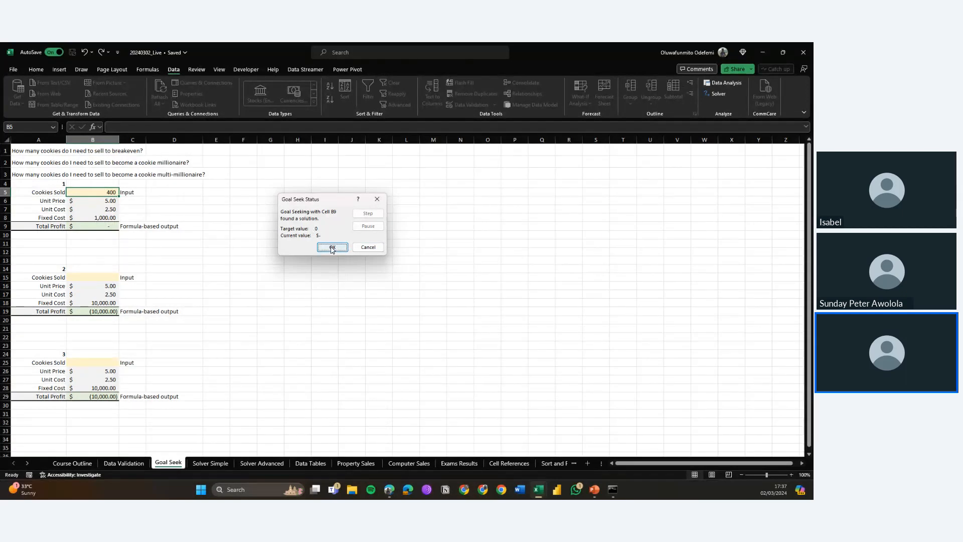
pyautogui.click(369, 248)
pyautogui.click(378, 243)
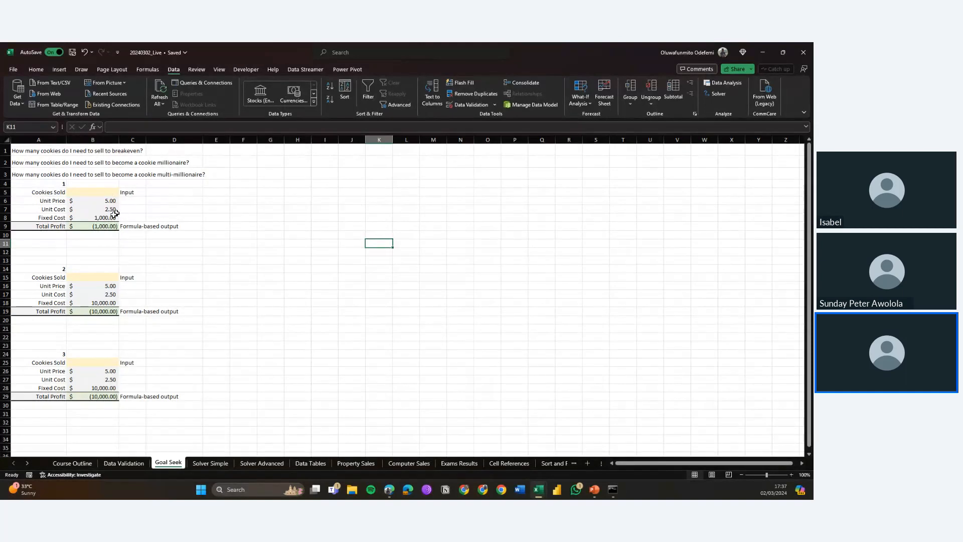
# Step: Run Goal Seek to set Total Profit in B9 to 500 by changing Cookies Sold in B5, and keep the result
pyautogui.click(97, 227)
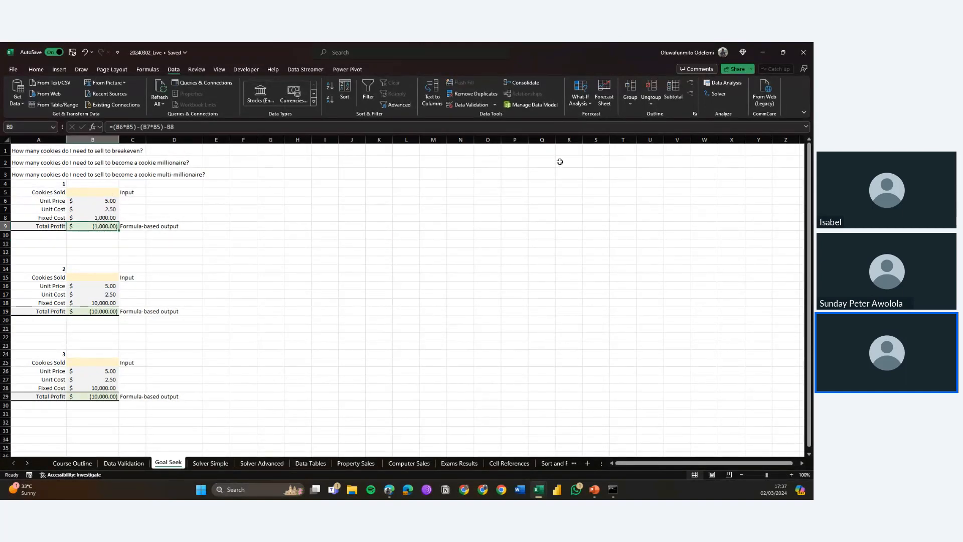
pyautogui.click(572, 106)
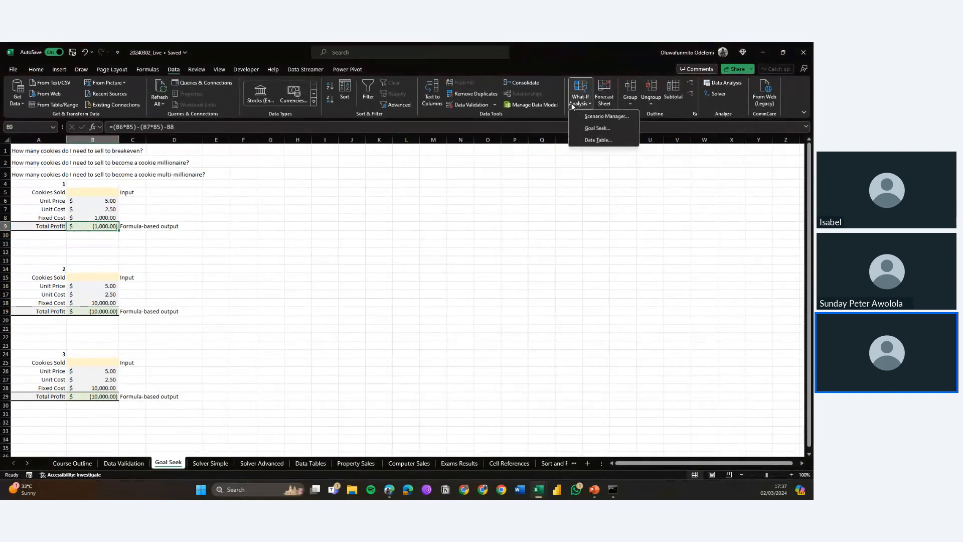
pyautogui.click(591, 127)
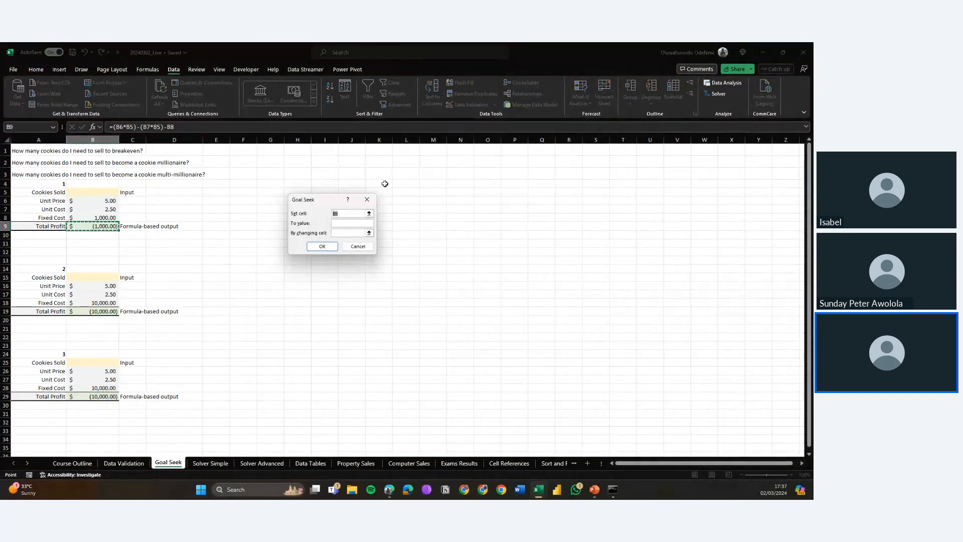
pyautogui.click(94, 226)
pyautogui.click(346, 223)
pyautogui.write('500')
pyautogui.click(350, 234)
pyautogui.click(107, 194)
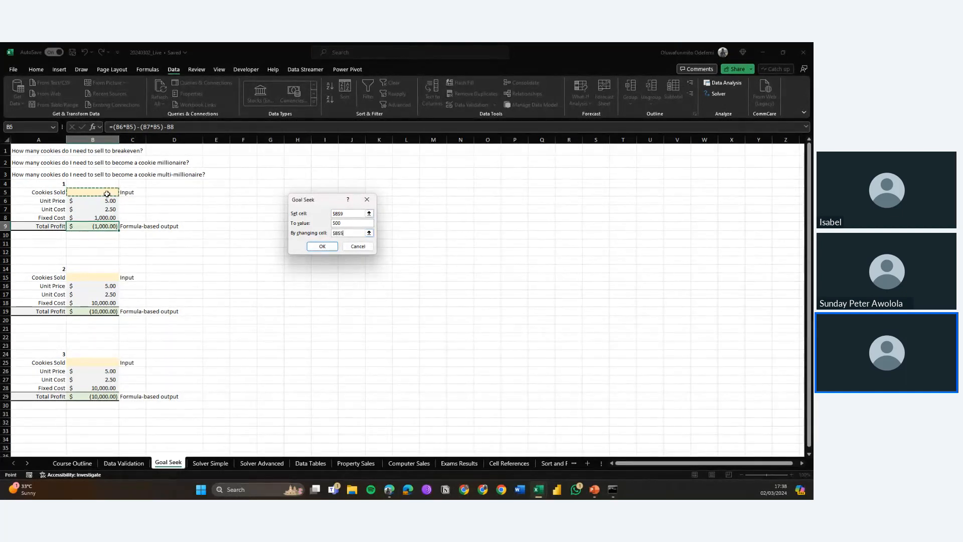
pyautogui.click(319, 246)
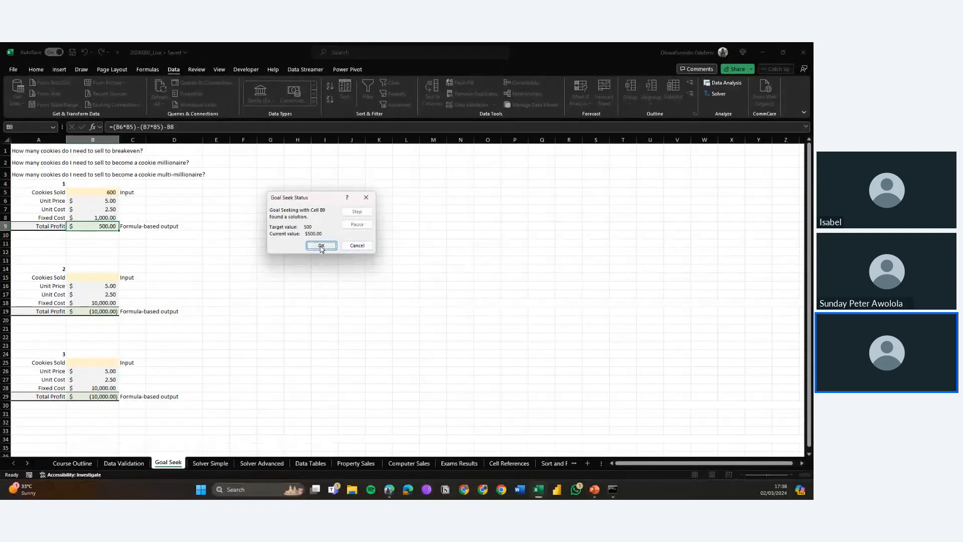
pyautogui.click(321, 246)
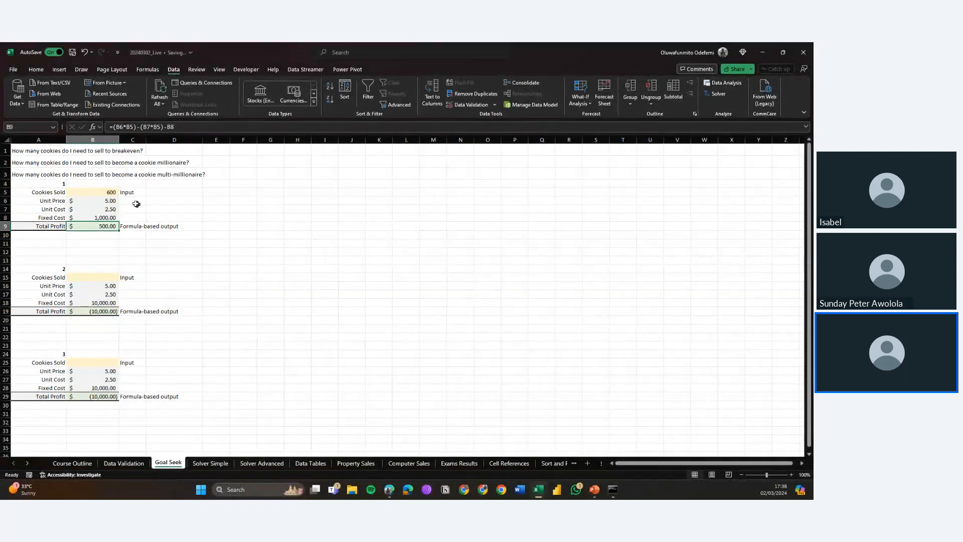
# Step: Review the first scenario's Cookies Sold and Total Profit cells after the Goal Seek
pyautogui.click(105, 192)
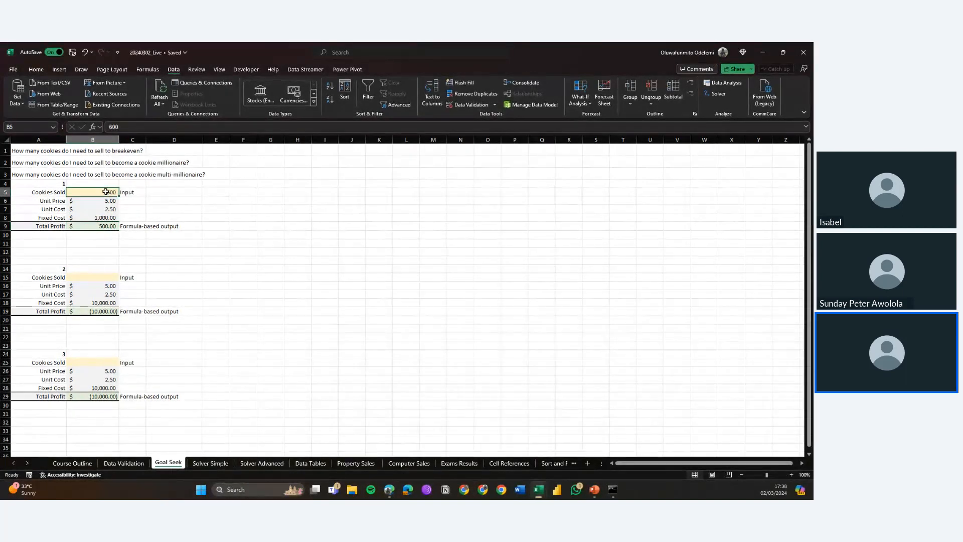
pyautogui.press('Down')
pyautogui.press('Down')
pyautogui.press('Down')
pyautogui.press('Down')
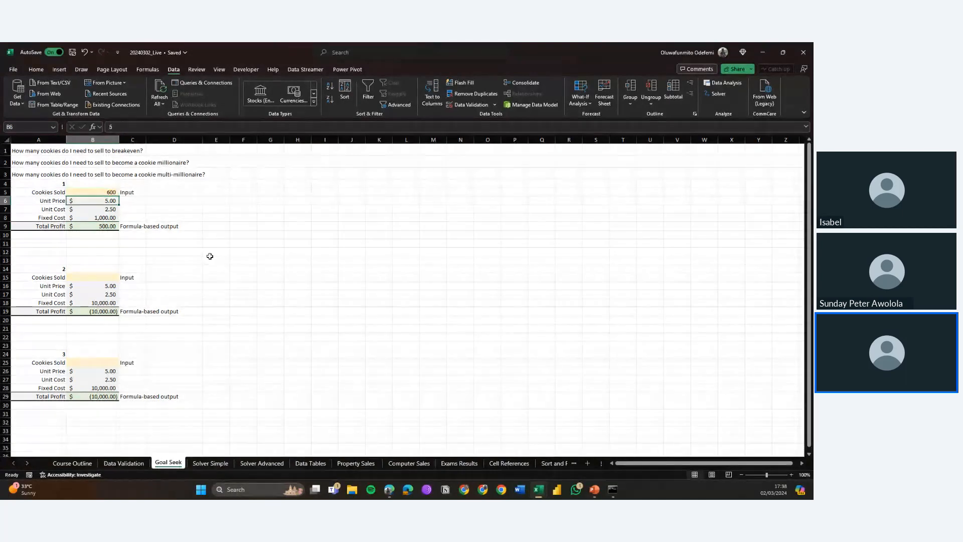
pyautogui.press('Up')
pyautogui.press('Up')
pyautogui.press('Up')
pyautogui.press('Up')
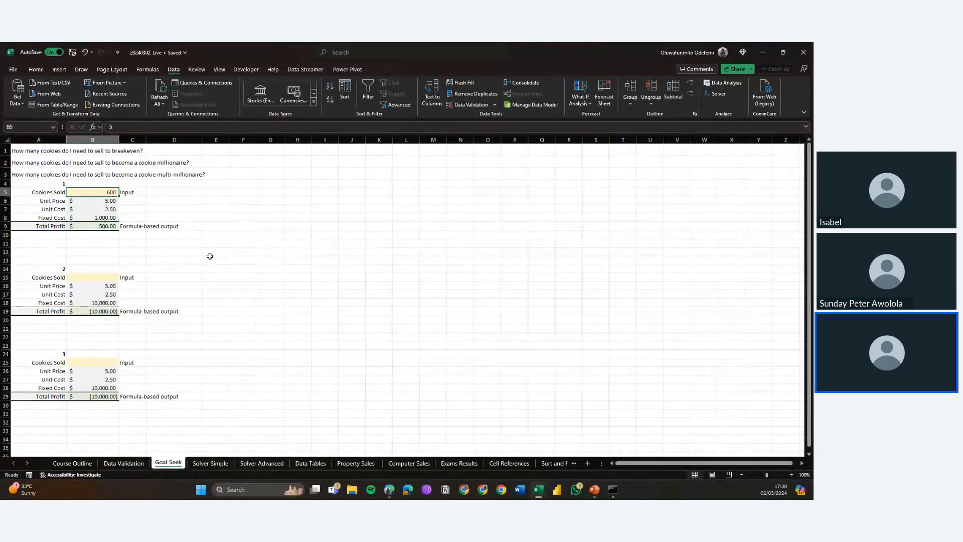
pyautogui.press('Down')
pyautogui.press('Down')
pyautogui.press('Down')
pyautogui.press('Down')
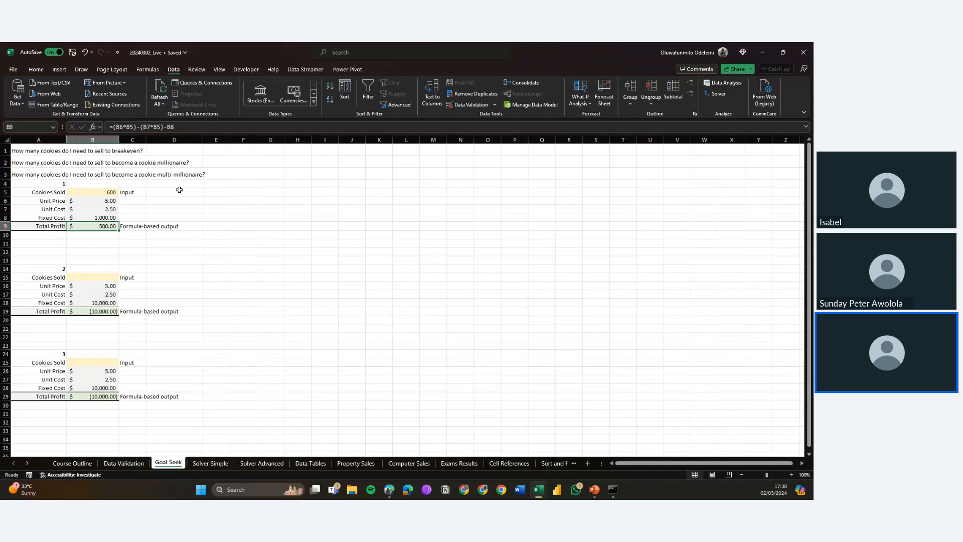
pyautogui.hotkey('alt', 'Tab')
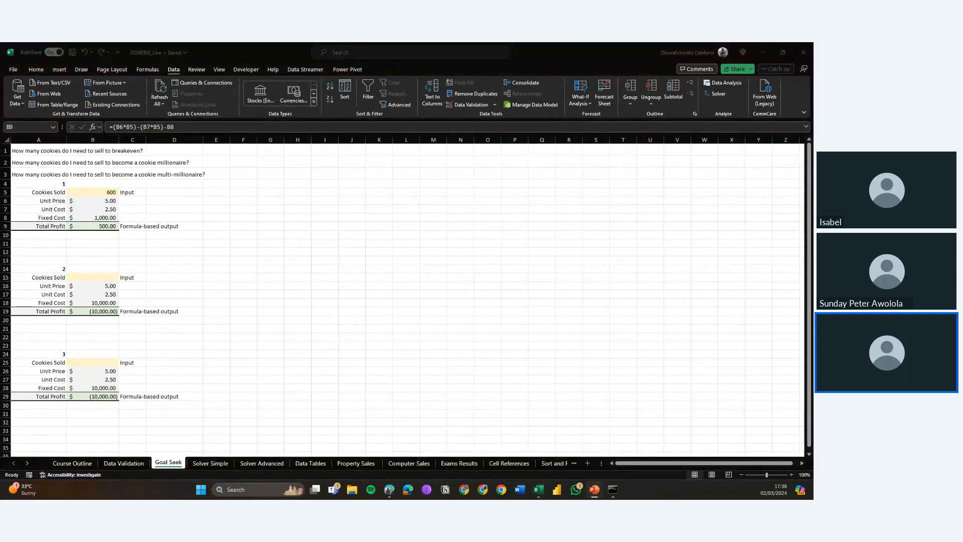
pyautogui.hotkey('alt', 'Tab')
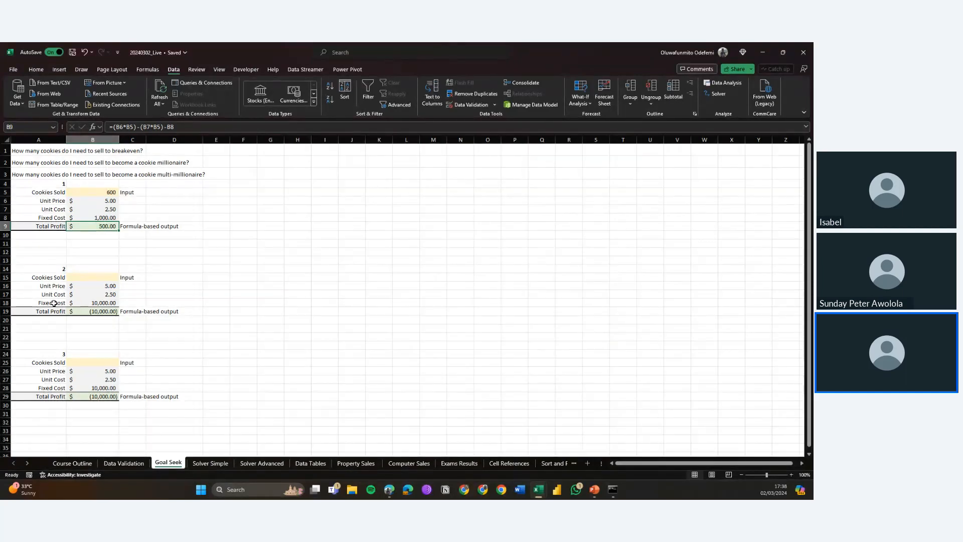
# Step: Run Goal Seek on the second scenario, setting Total Profit in B19 to 1000000 by changing Cookies Sold in B15, and keep the result
pyautogui.click(90, 278)
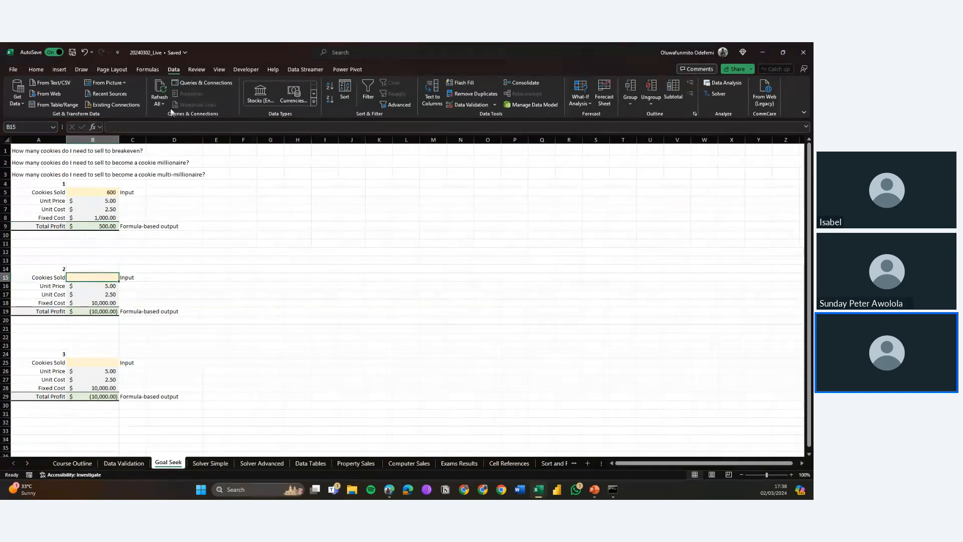
pyautogui.click(46, 163)
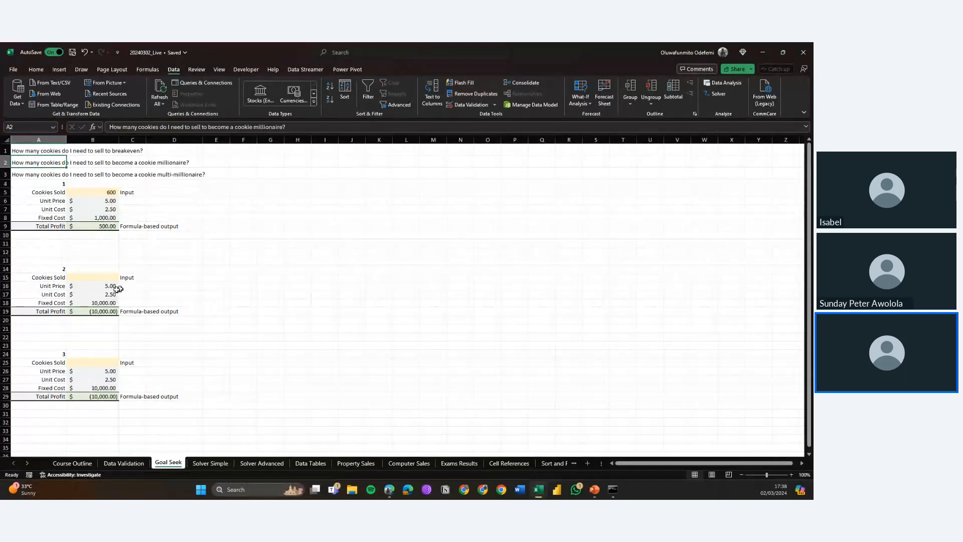
pyautogui.click(95, 293)
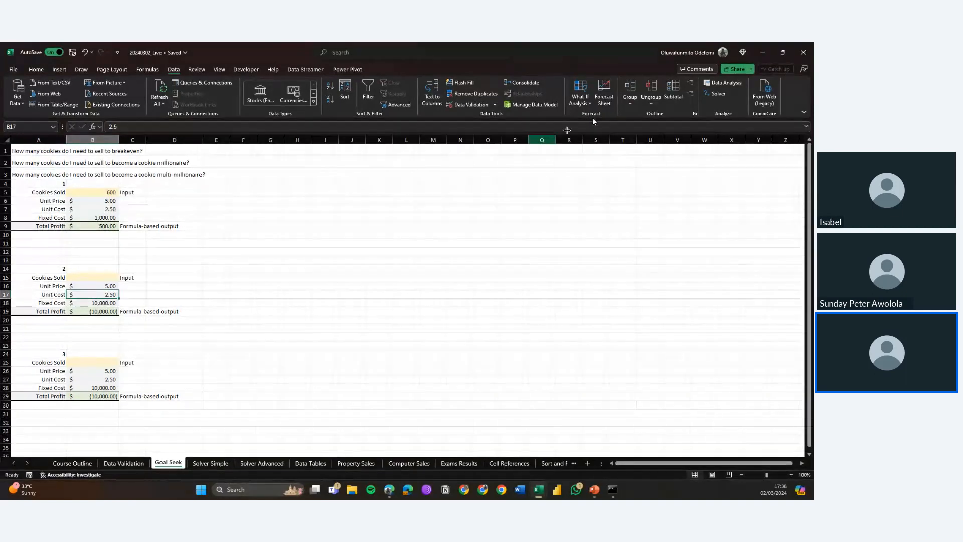
pyautogui.click(581, 104)
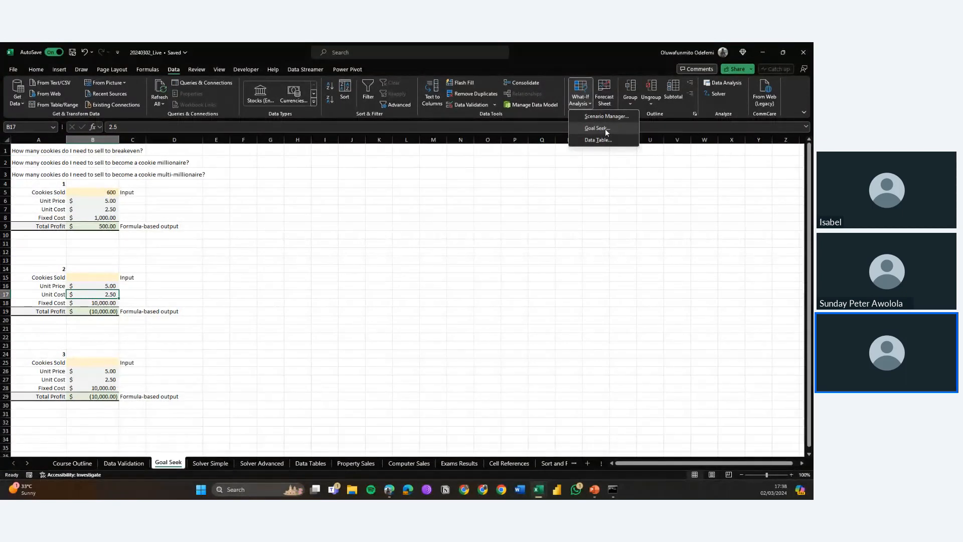
pyautogui.click(597, 129)
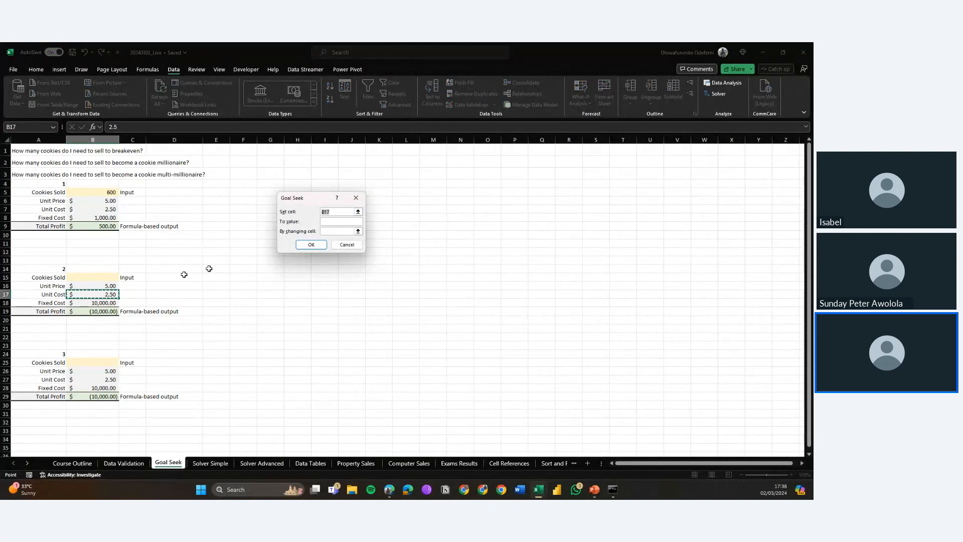
pyautogui.click(93, 311)
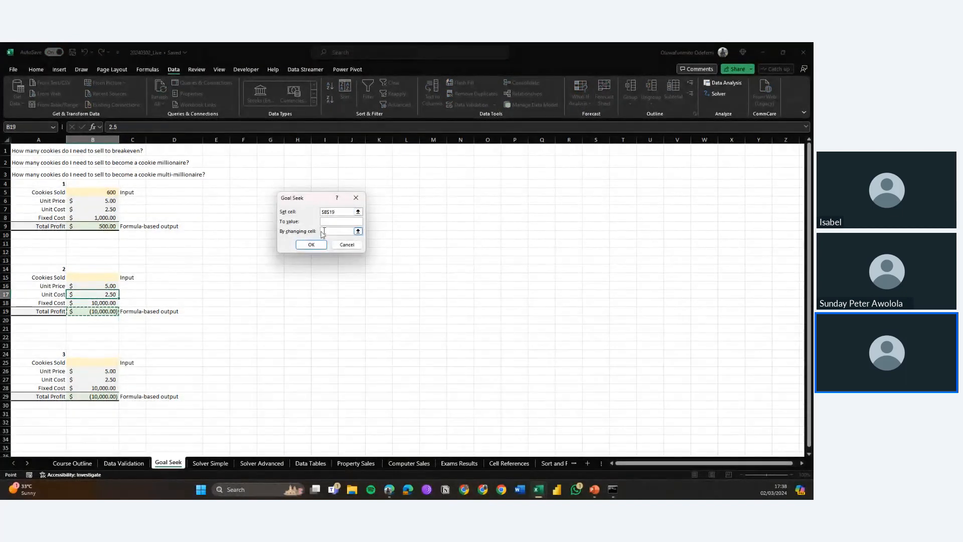
pyautogui.click(336, 222)
pyautogui.write('1000000')
pyautogui.click(100, 277)
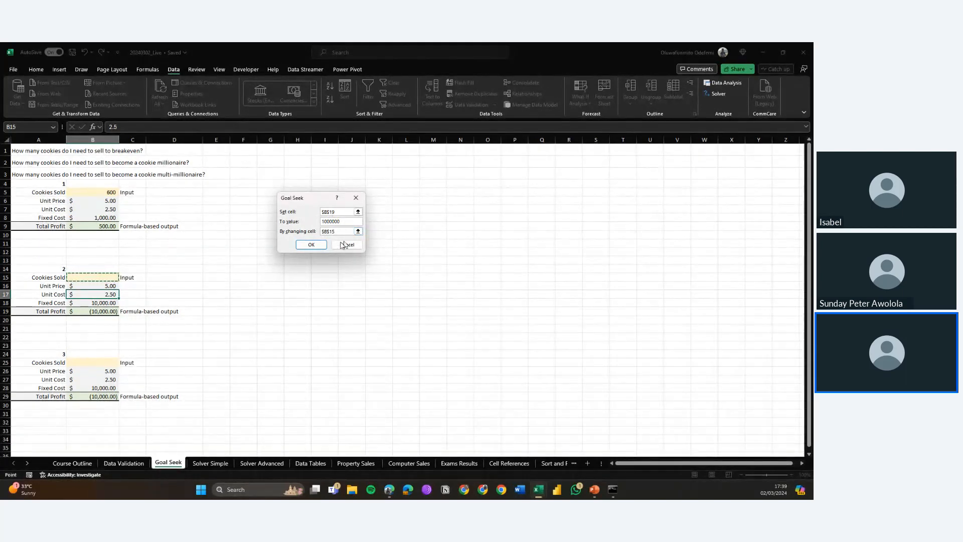
pyautogui.click(311, 245)
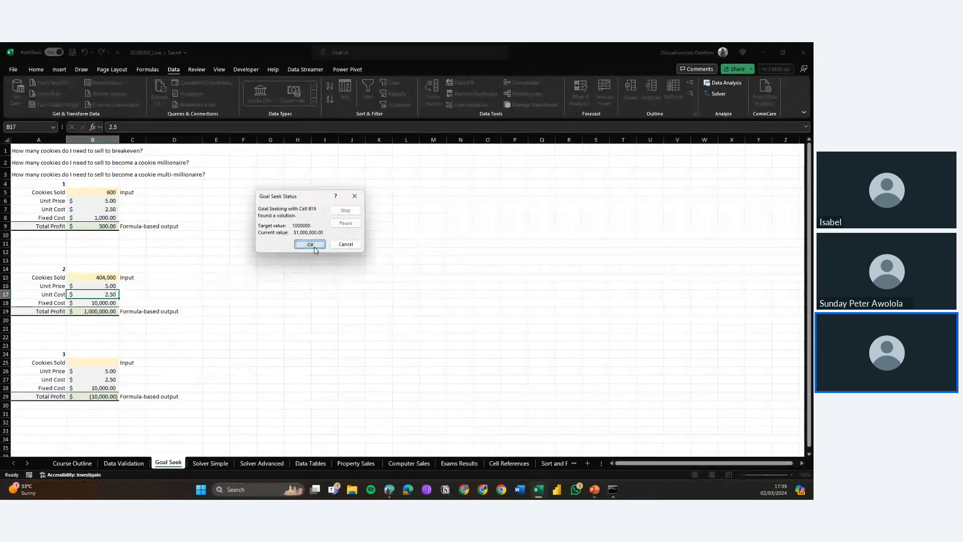
pyautogui.click(311, 245)
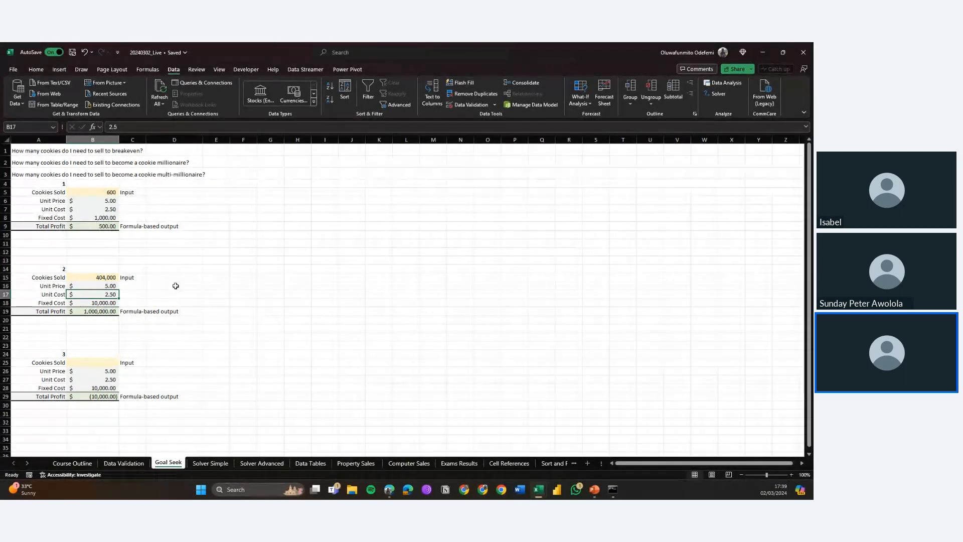
pyautogui.click(85, 277)
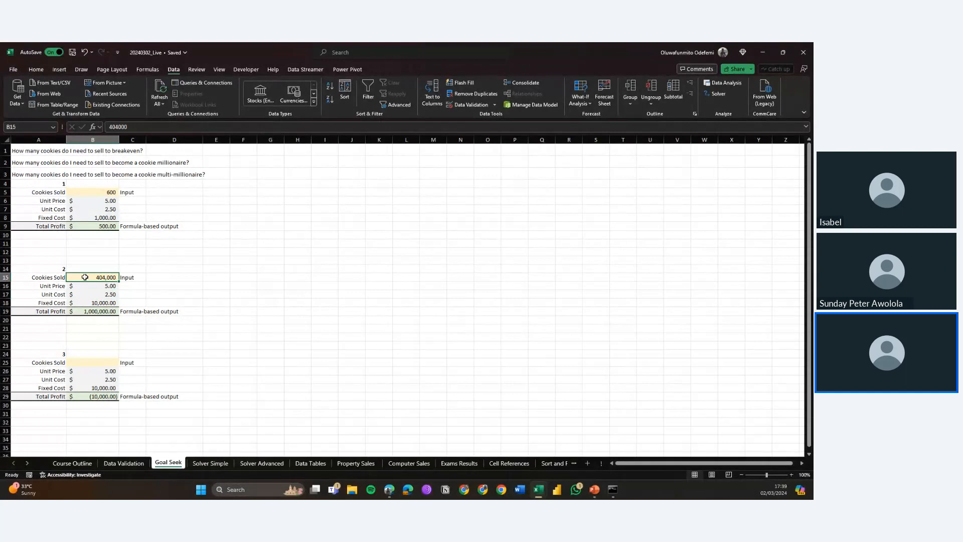
pyautogui.click(103, 311)
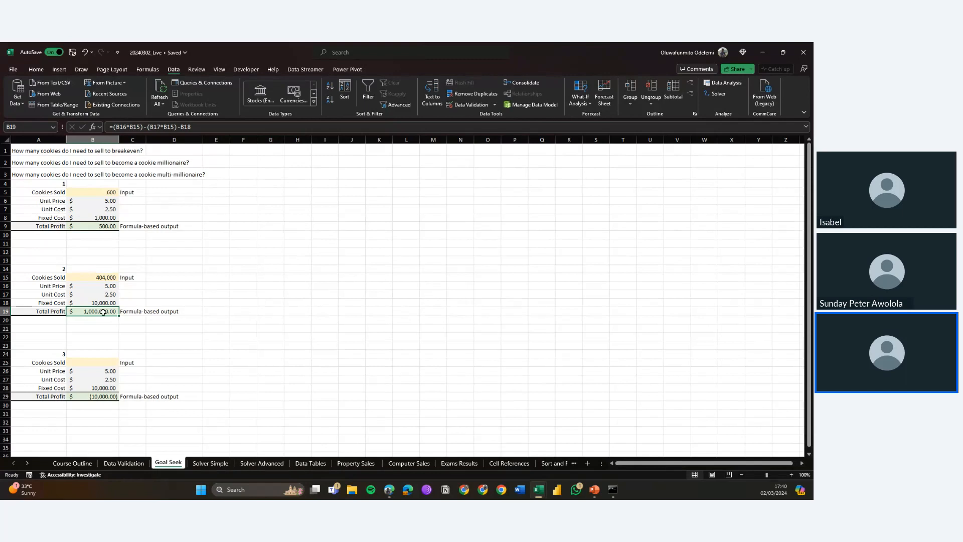
# Step: Run Goal Seek on the third scenario, setting Total Profit in B29 to 2500000 by changing Cookies Sold in B25, and keep the result
pyautogui.click(83, 381)
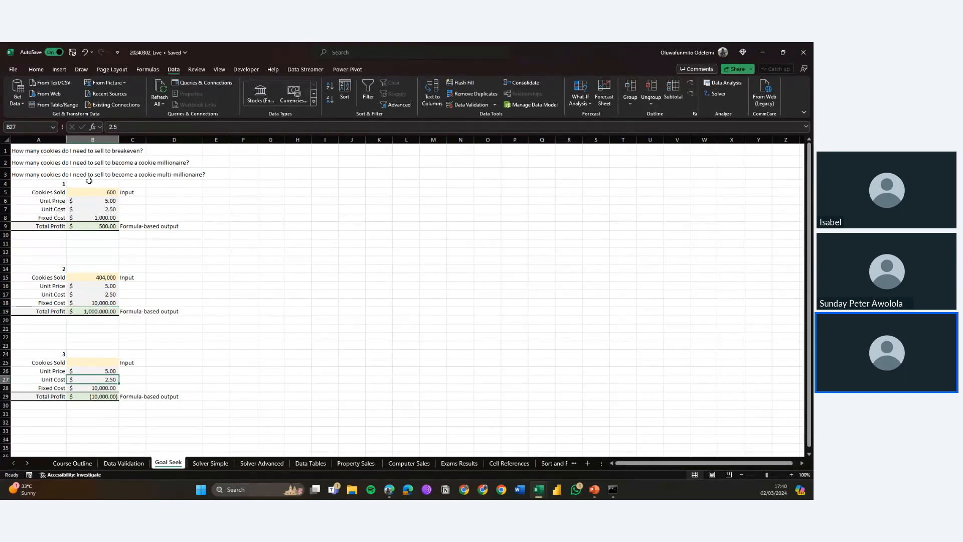
pyautogui.click(74, 175)
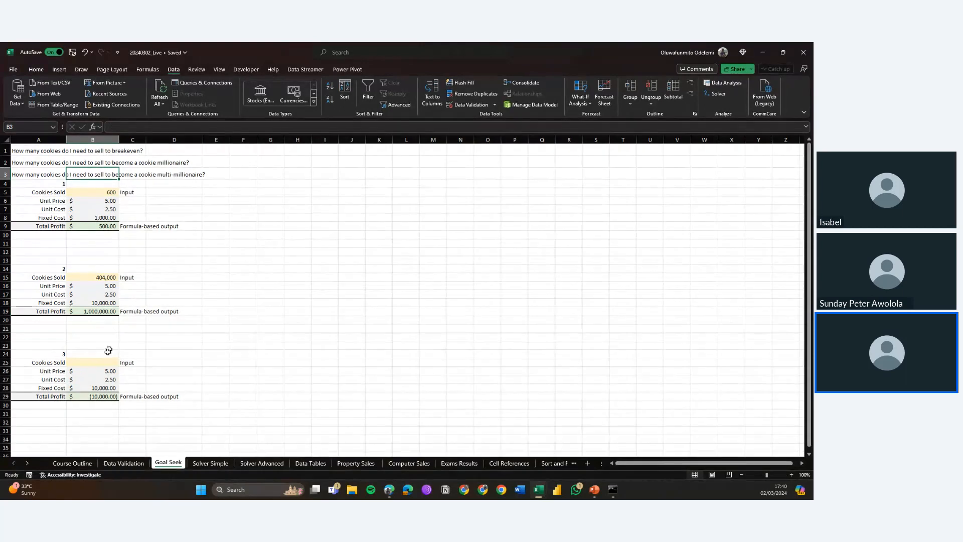
pyautogui.click(76, 372)
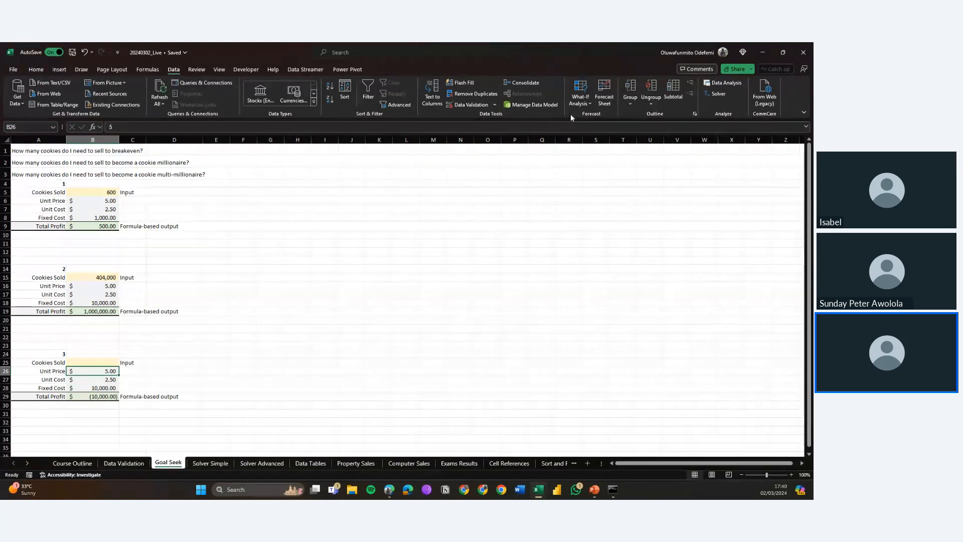
pyautogui.click(580, 104)
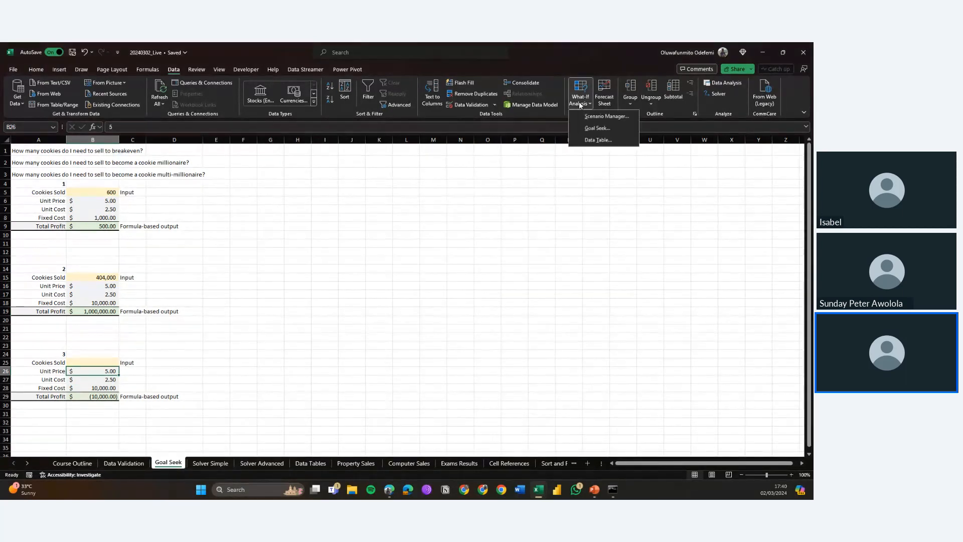
pyautogui.click(611, 128)
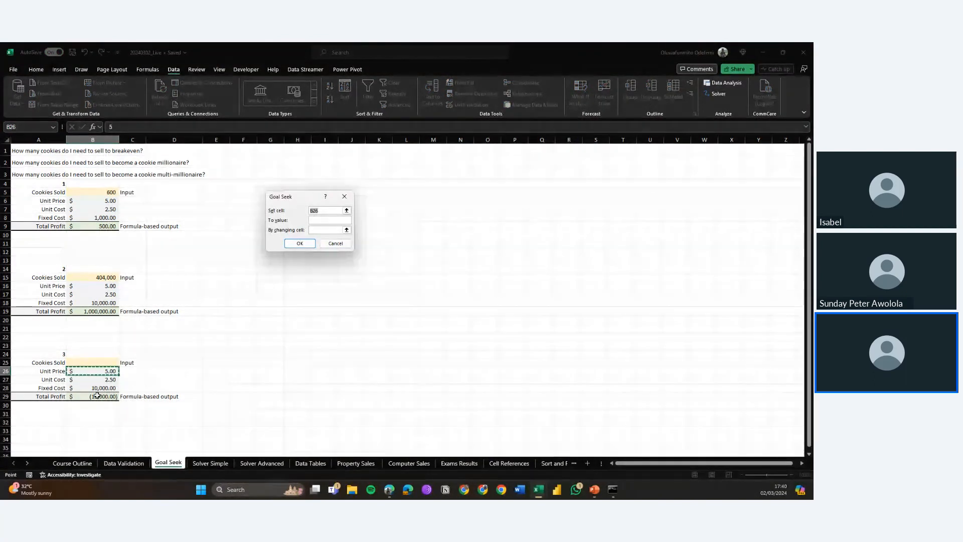
pyautogui.click(94, 396)
pyautogui.click(330, 220)
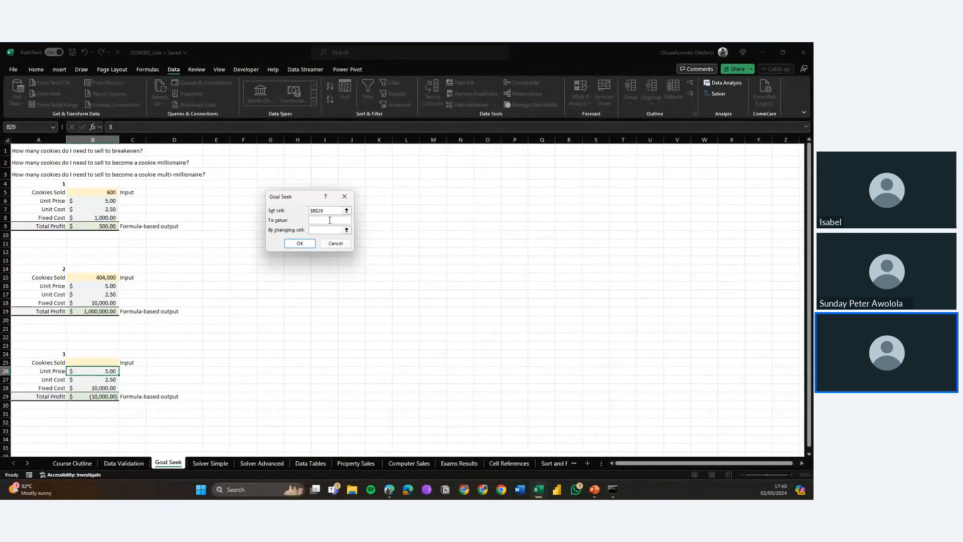
pyautogui.write('25')
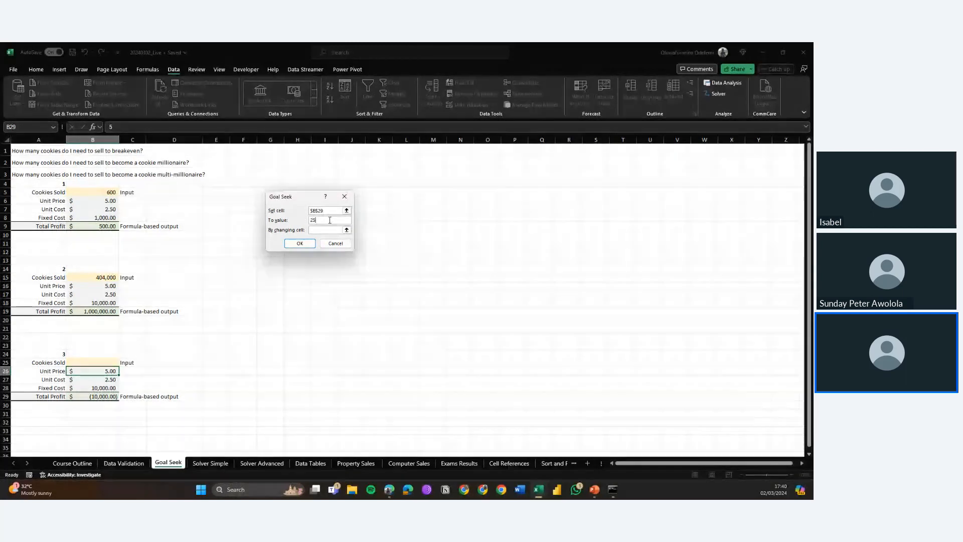
pyautogui.write('0000')
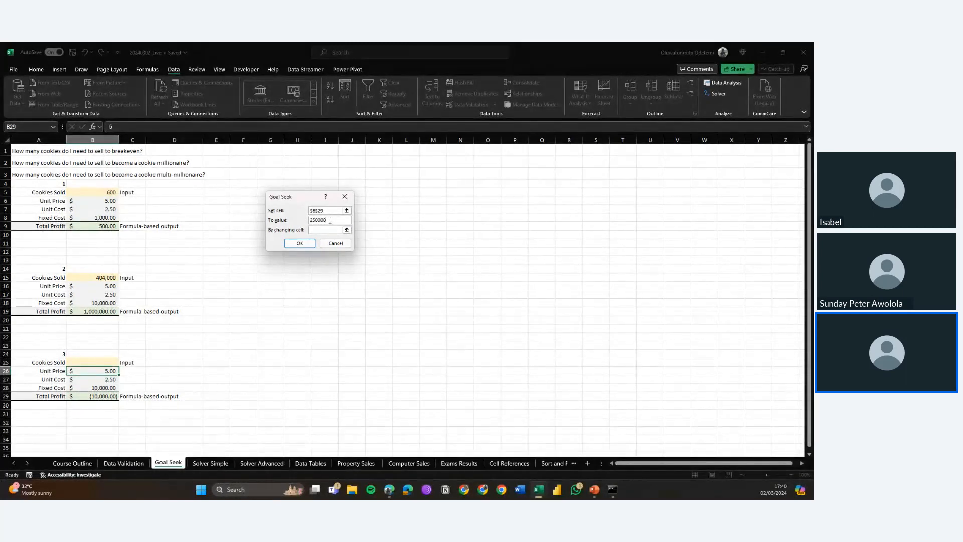
pyautogui.write('0')
pyautogui.click(324, 230)
pyautogui.click(100, 360)
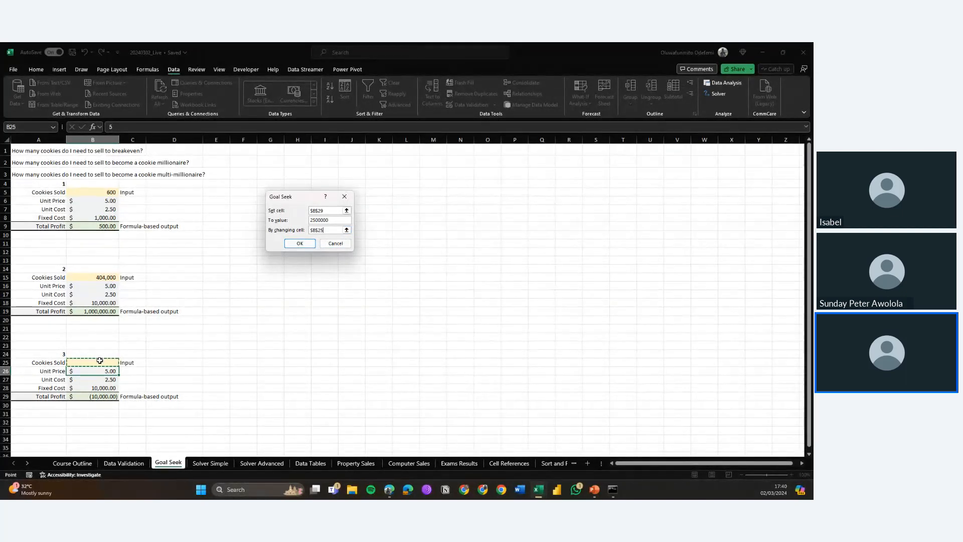
pyautogui.click(301, 244)
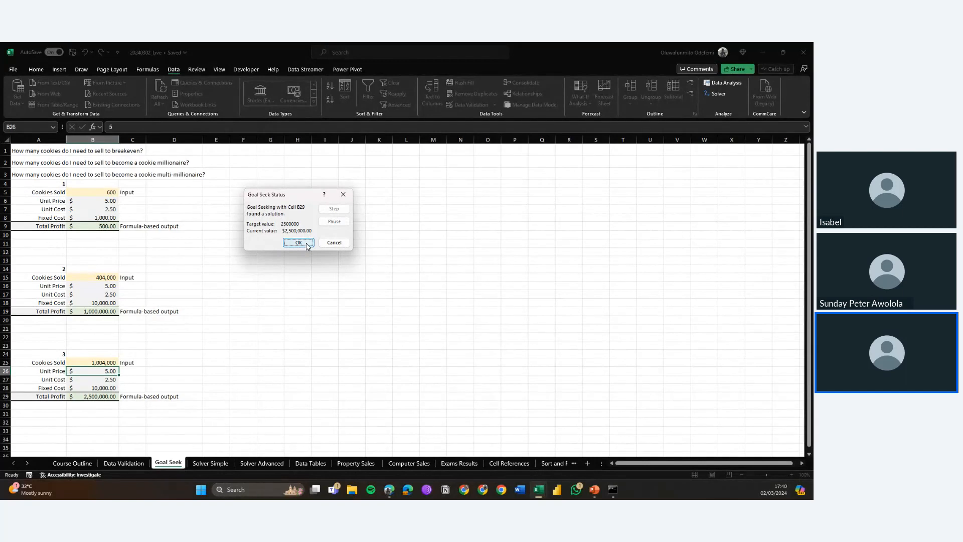
pyautogui.click(299, 242)
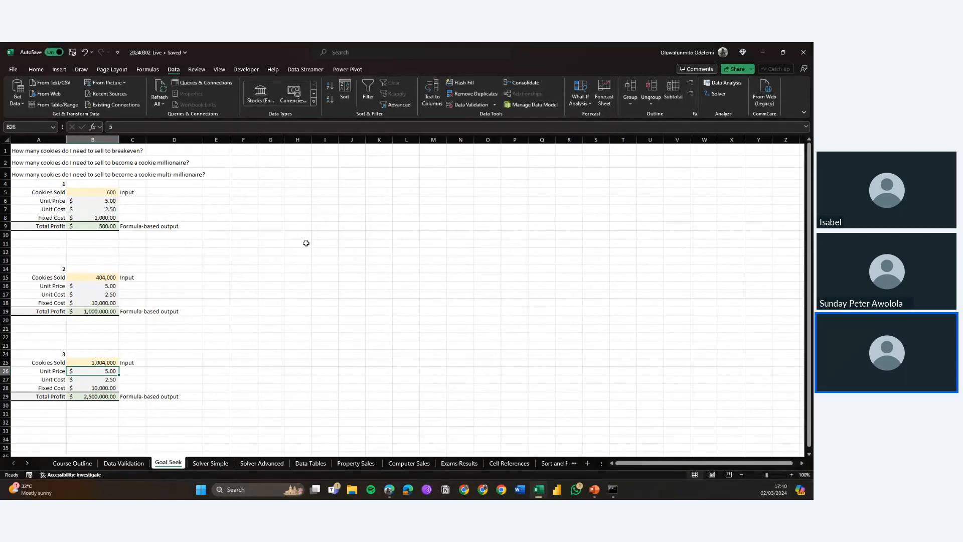
pyautogui.click(90, 363)
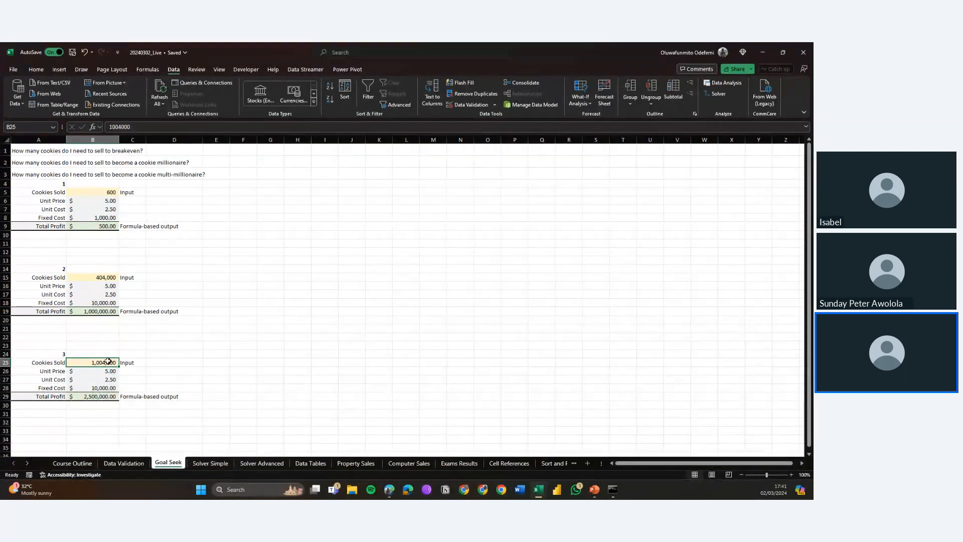
pyautogui.click(98, 397)
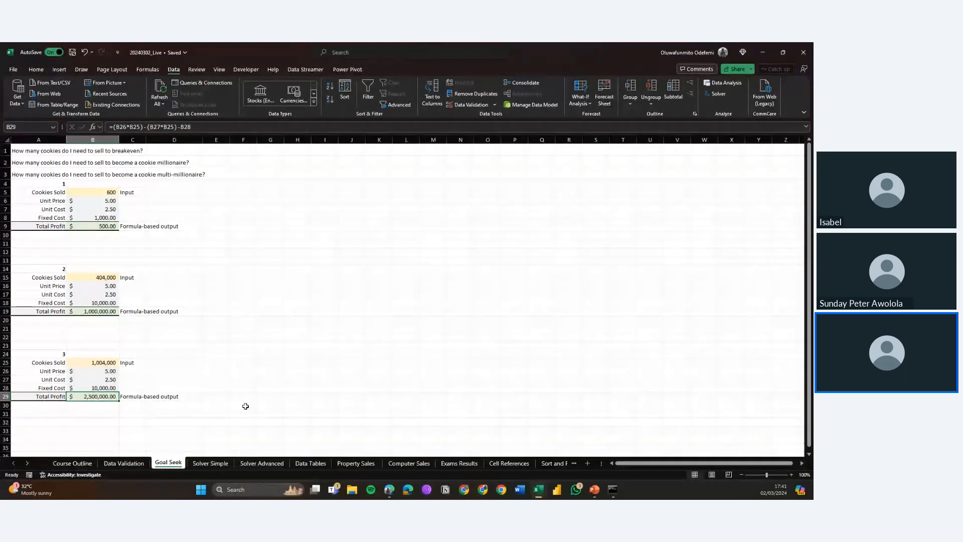
# Step: Switch to the Solver Simple worksheet
pyautogui.click(206, 464)
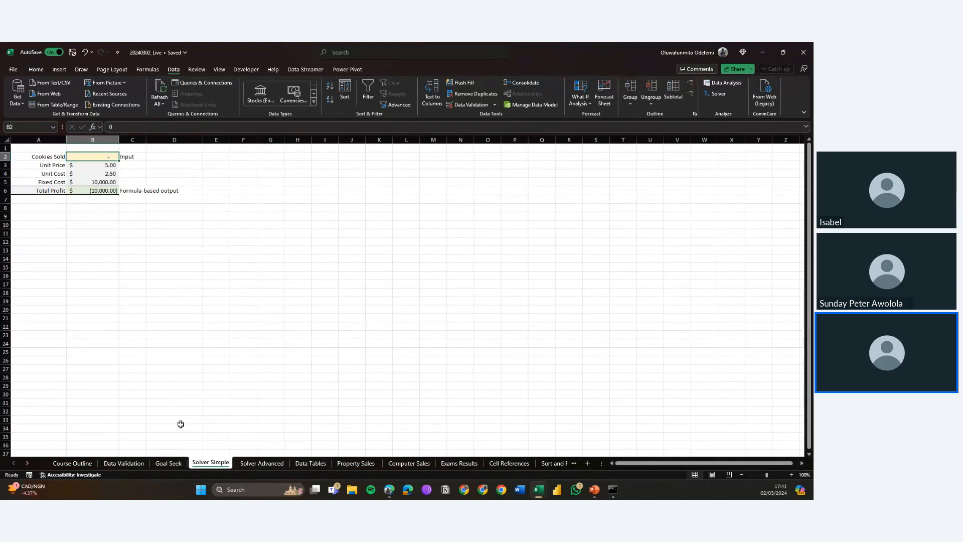
pyautogui.click(164, 463)
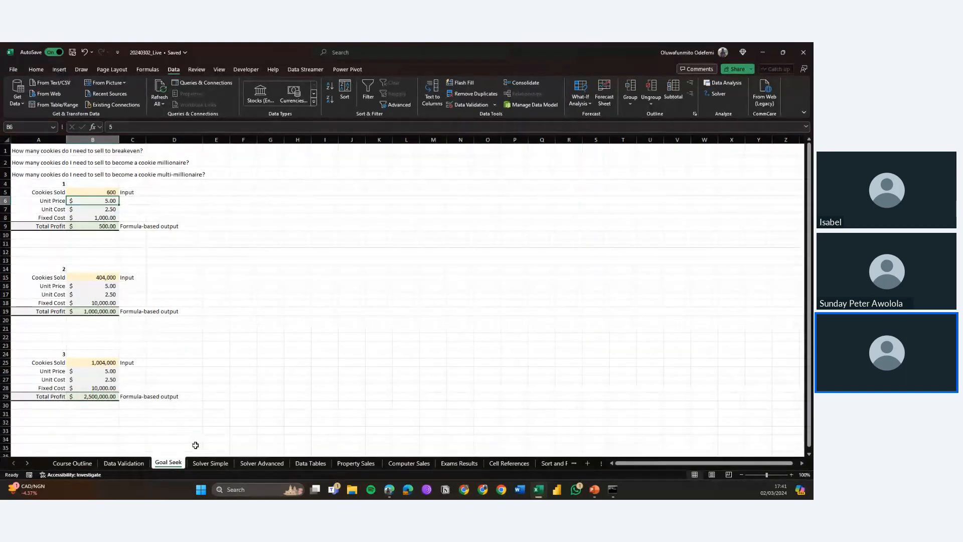
pyautogui.click(197, 465)
pyautogui.click(197, 466)
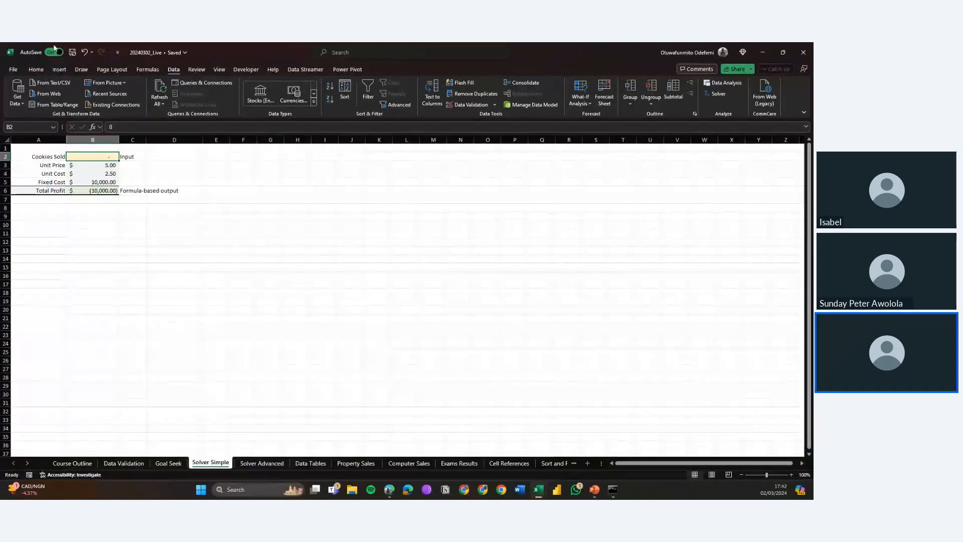
pyautogui.click(326, 225)
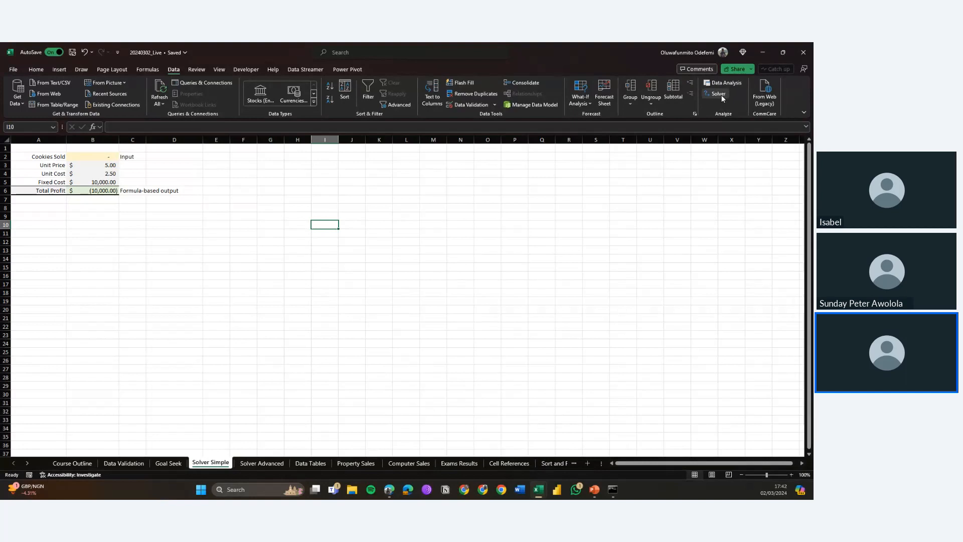
# Step: Enable the Solver Add-in through the Excel Add-ins options
pyautogui.click(12, 69)
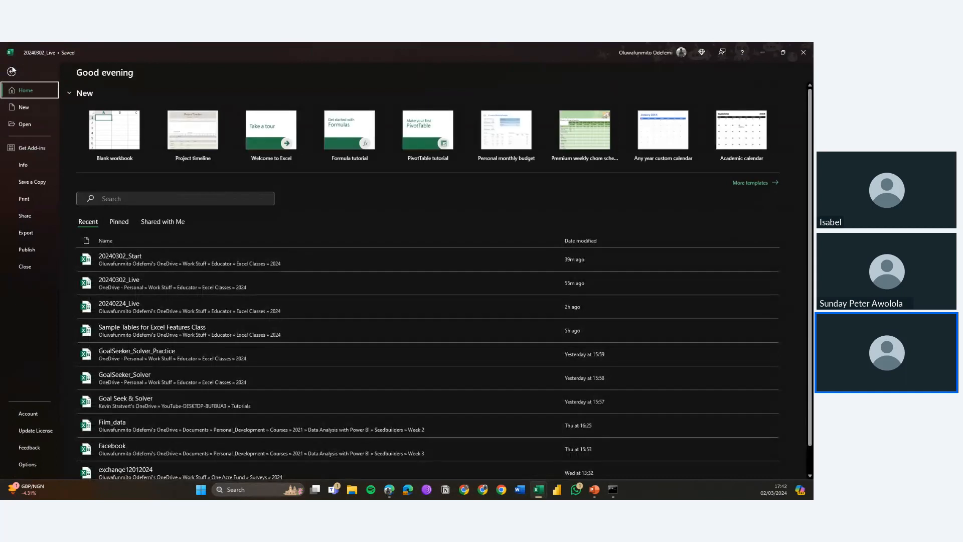
pyautogui.click(32, 233)
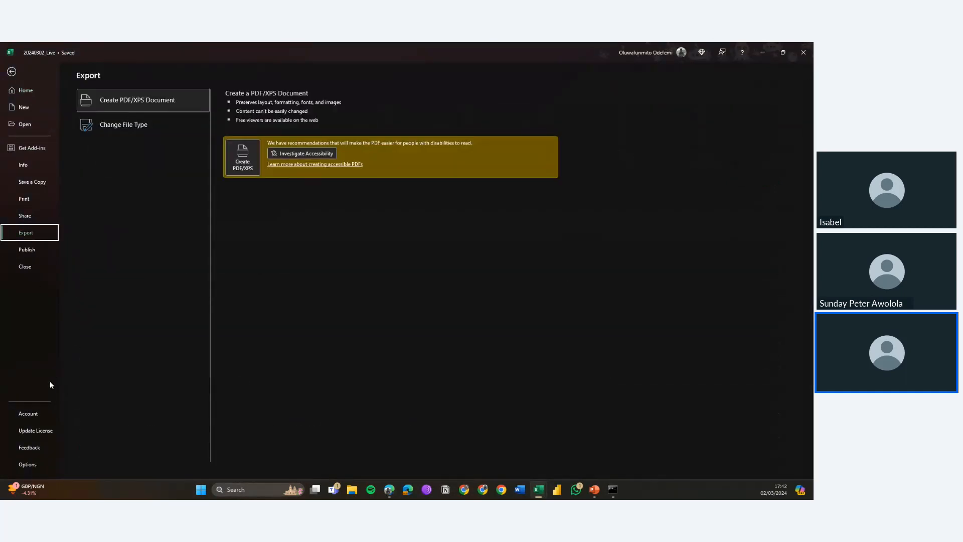
pyautogui.click(28, 464)
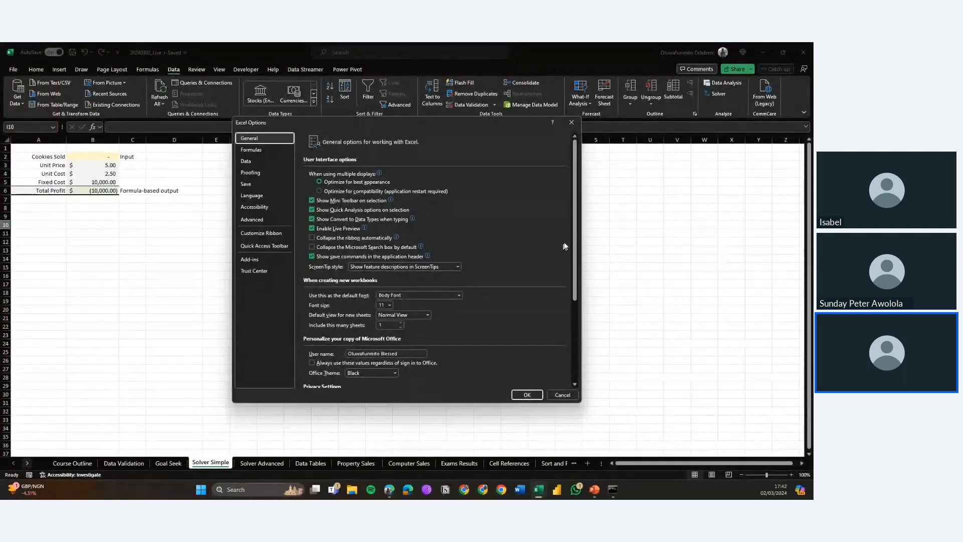
pyautogui.click(265, 262)
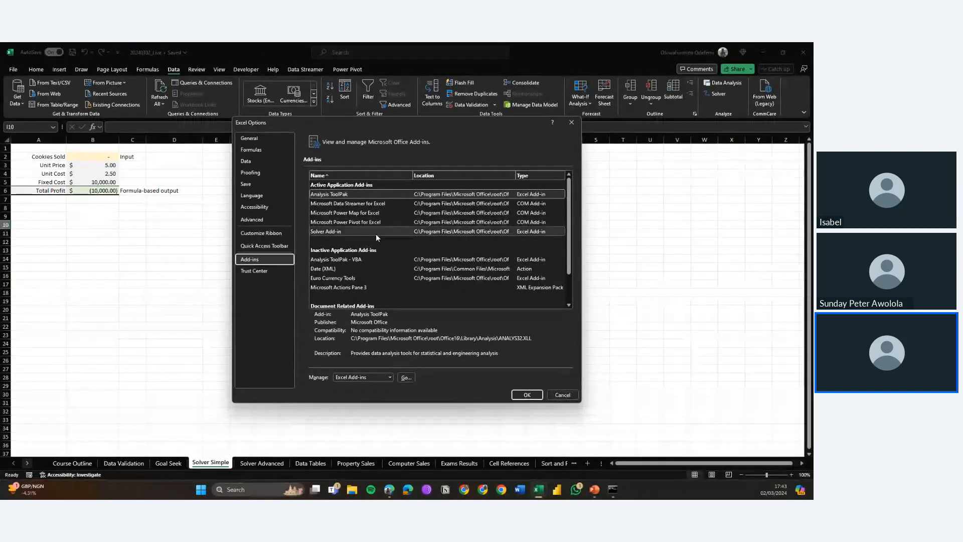
pyautogui.scroll(-2, 391, 238)
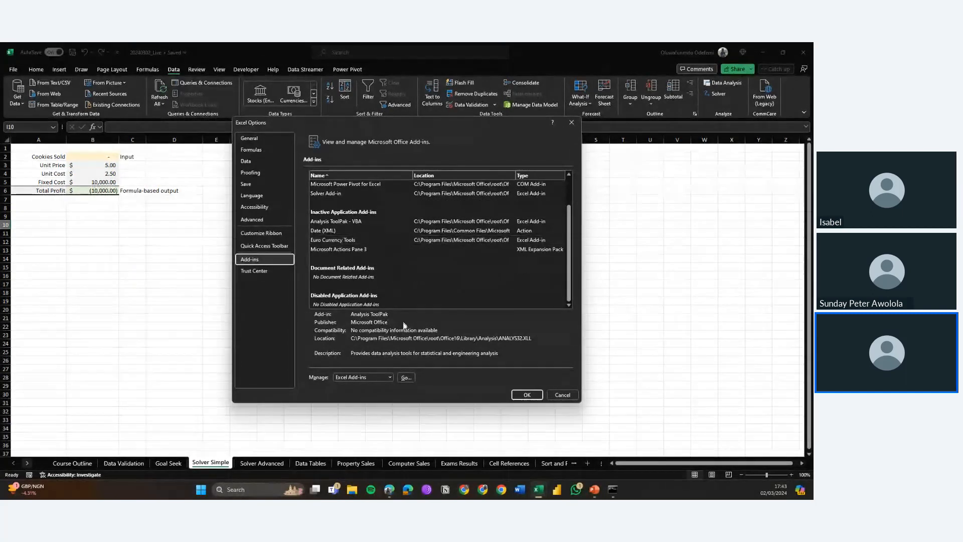
pyautogui.click(380, 377)
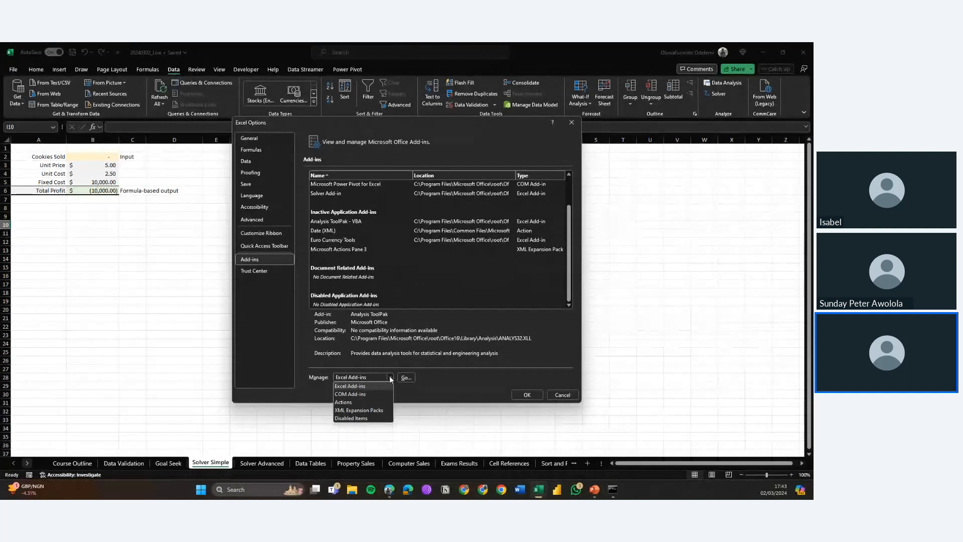
pyautogui.click(406, 379)
pyautogui.click(406, 379)
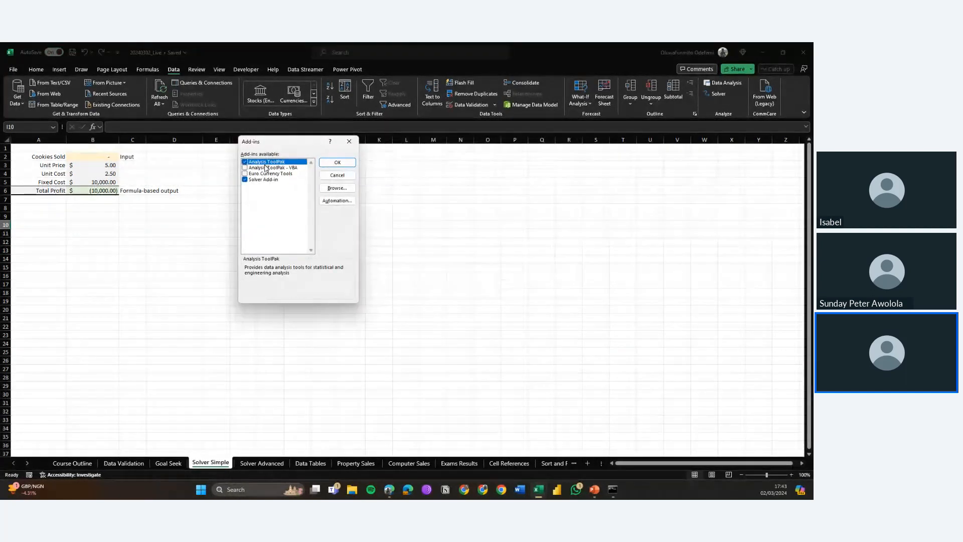
pyautogui.click(245, 180)
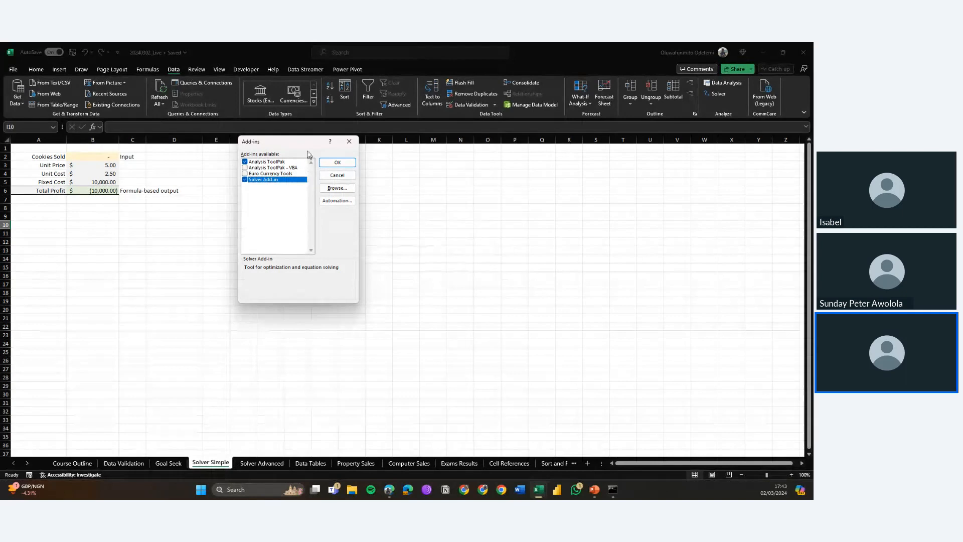
pyautogui.click(342, 163)
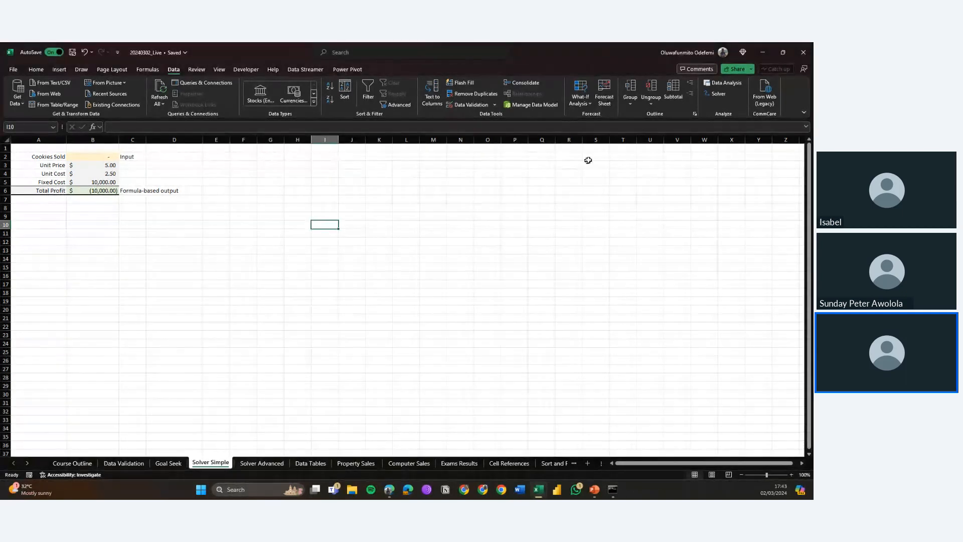
# Step: Open Solver and set the objective B6 to a value of 0 by changing cells B2 and B3
pyautogui.click(714, 95)
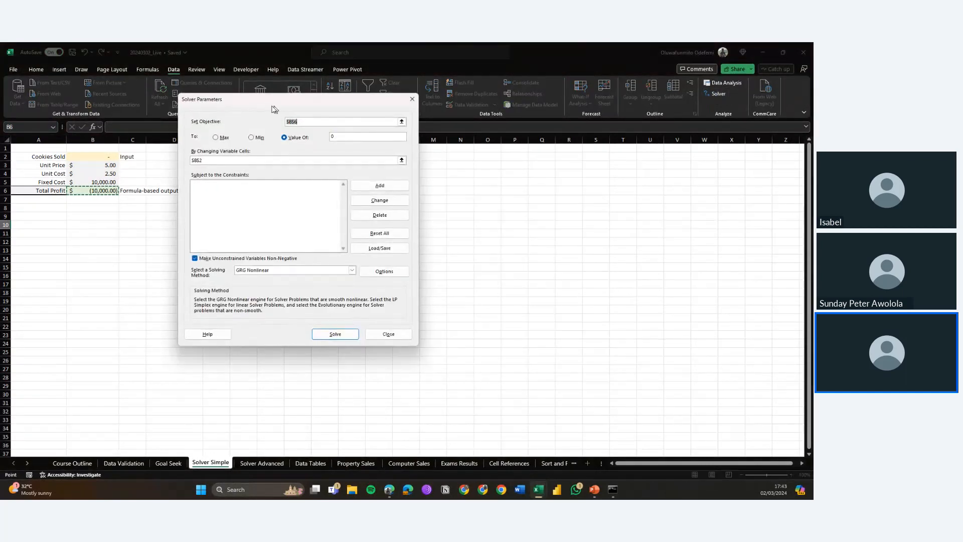
pyautogui.moveTo(250, 105); pyautogui.dragTo(280, 172)
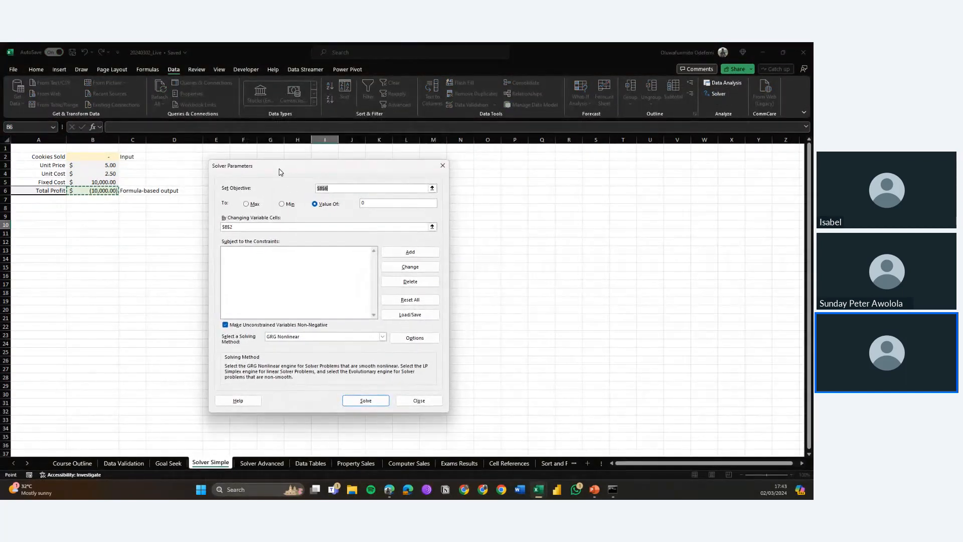
pyautogui.click(150, 177)
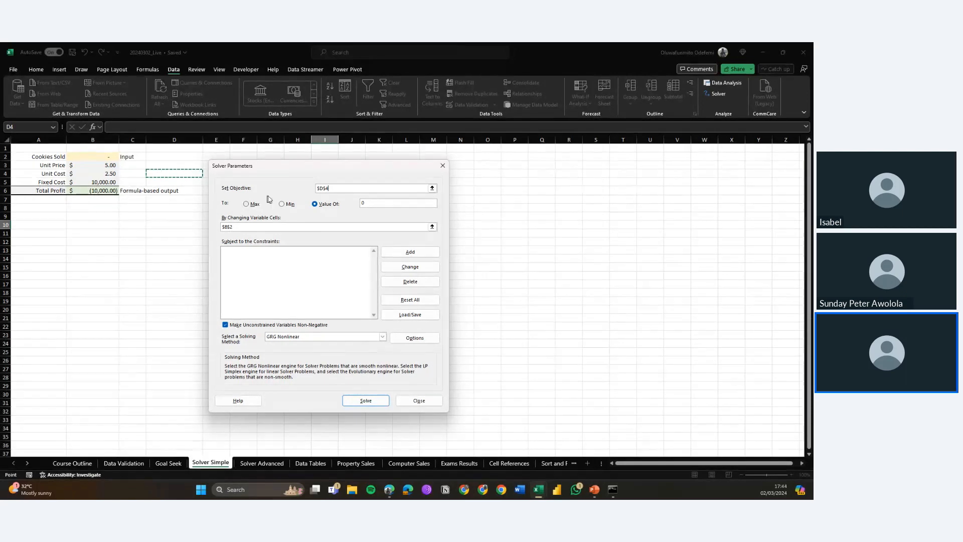
pyautogui.click(343, 188)
pyautogui.click(80, 190)
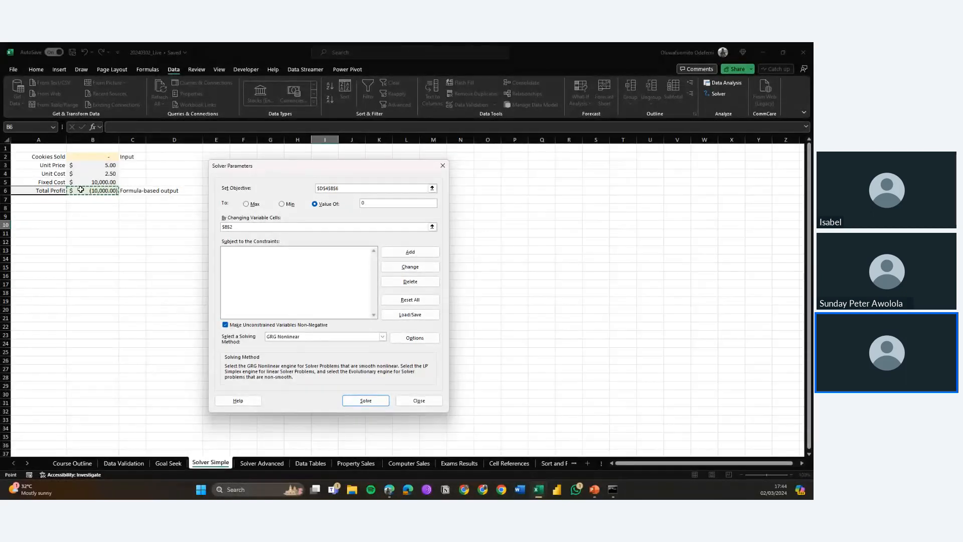
pyautogui.press('BackSpace')
pyautogui.press('BackSpace')
pyautogui.press('BackSpace')
pyautogui.press('BackSpace')
pyautogui.press('BackSpace')
pyautogui.press('BackSpace')
pyautogui.press('BackSpace')
pyautogui.press('BackSpace')
pyautogui.click(111, 190)
pyautogui.click(360, 206)
pyautogui.moveTo(360, 205); pyautogui.dragTo(349, 206)
pyautogui.click(286, 227)
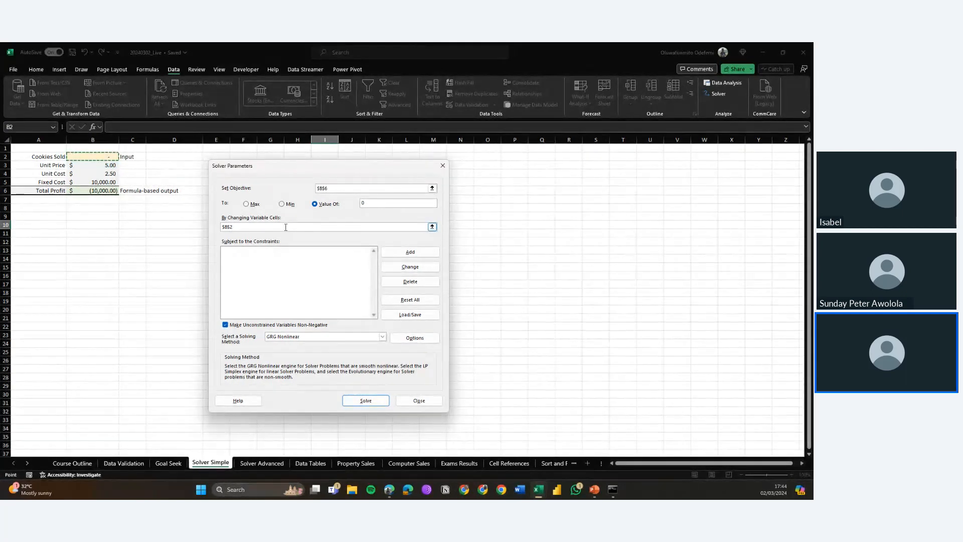
pyautogui.press('BackSpace')
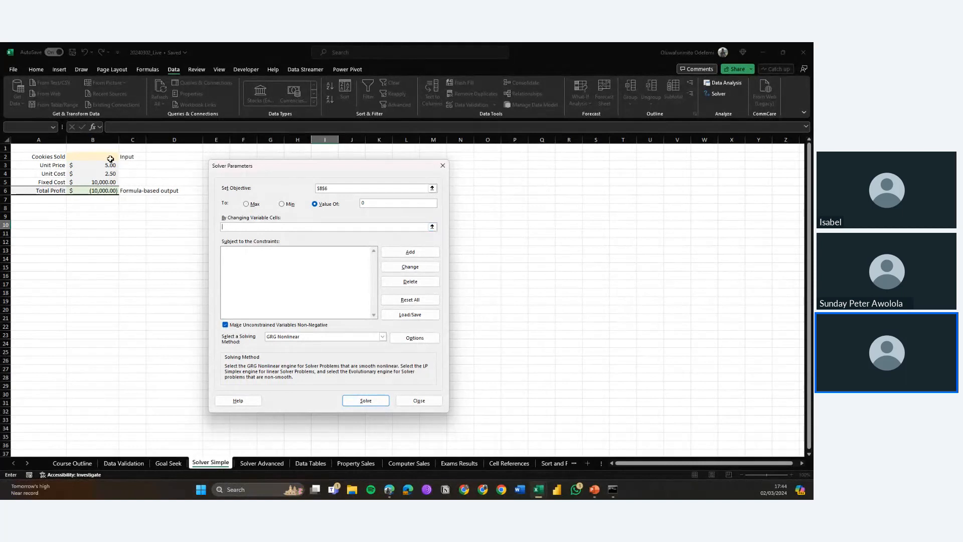
pyautogui.click(107, 158)
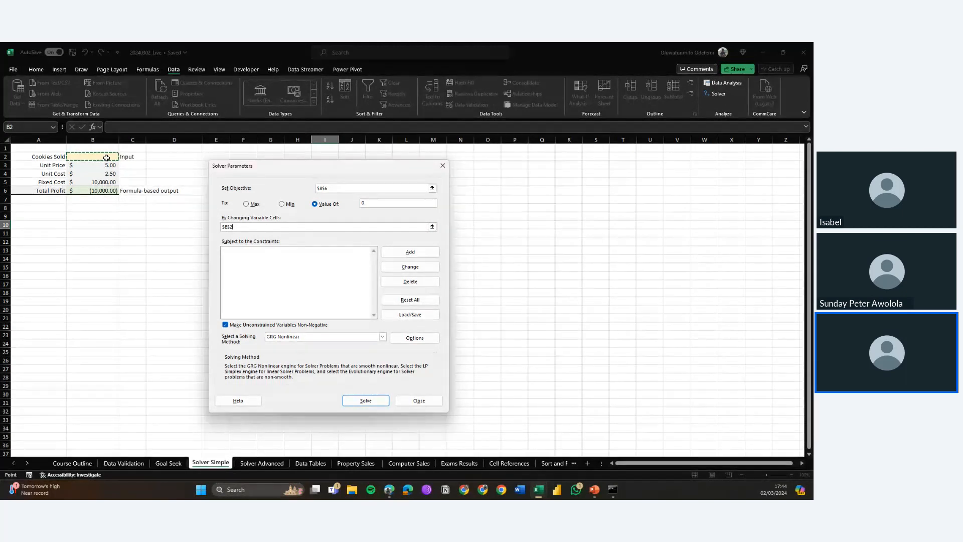
pyautogui.write(',')
pyautogui.click(98, 165)
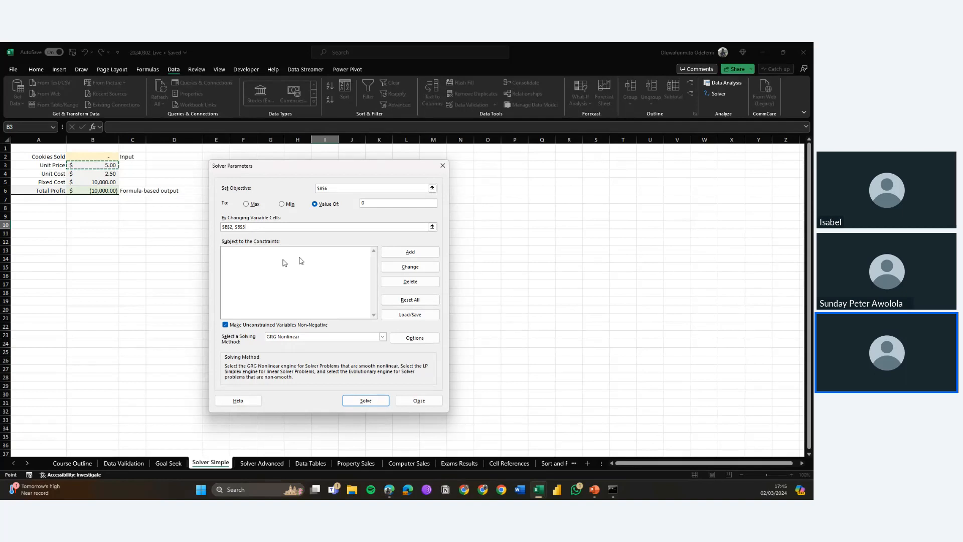
# Step: Add a Solver constraint limiting Unit Price in B3 to <= 8
pyautogui.click(248, 253)
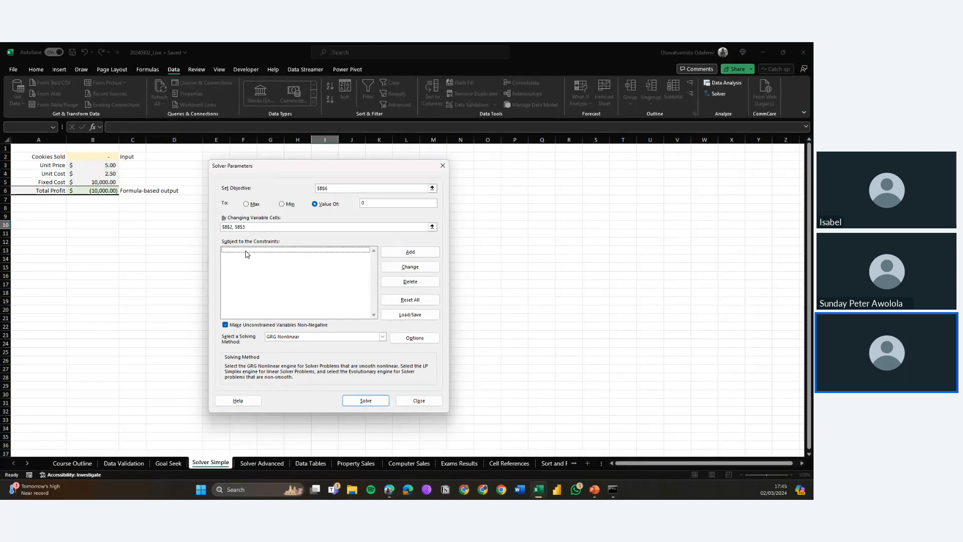
pyautogui.click(410, 252)
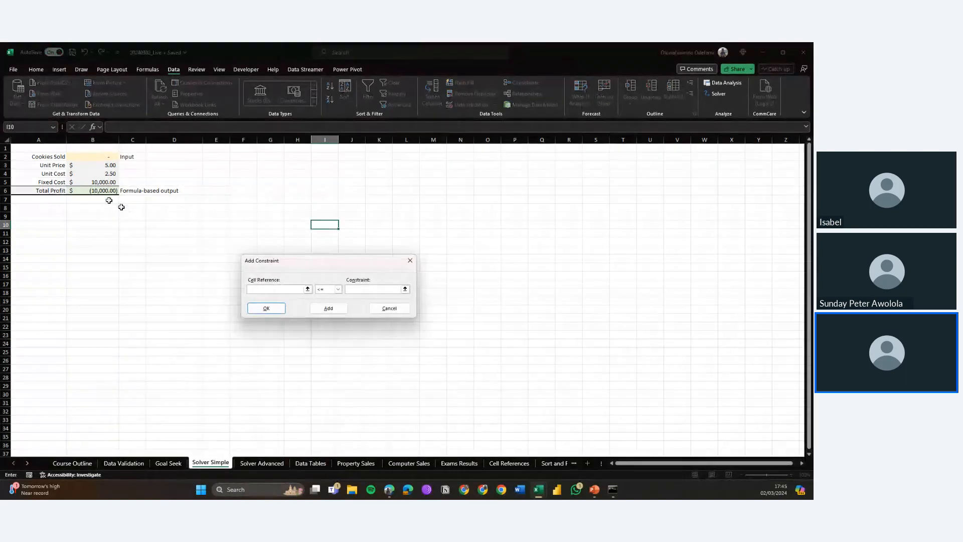
pyautogui.click(99, 165)
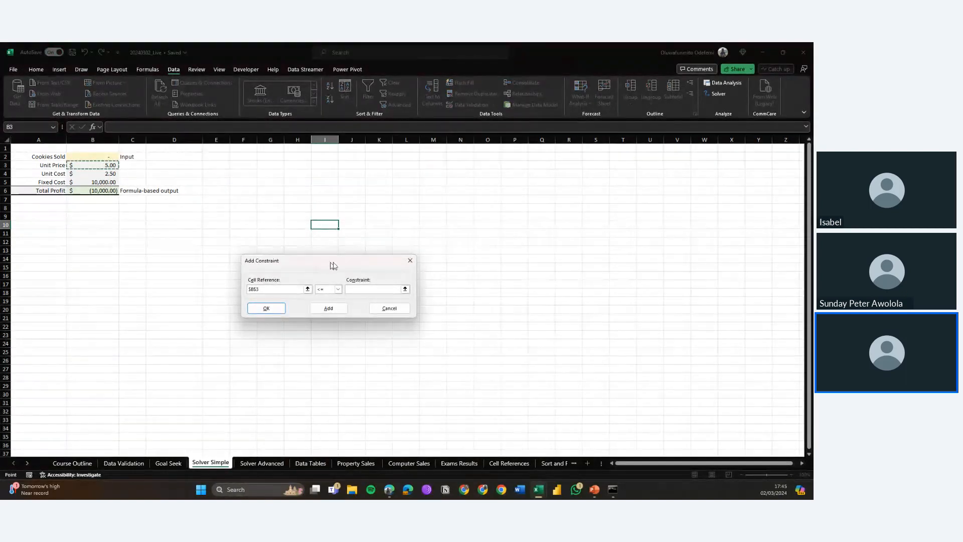
pyautogui.click(355, 289)
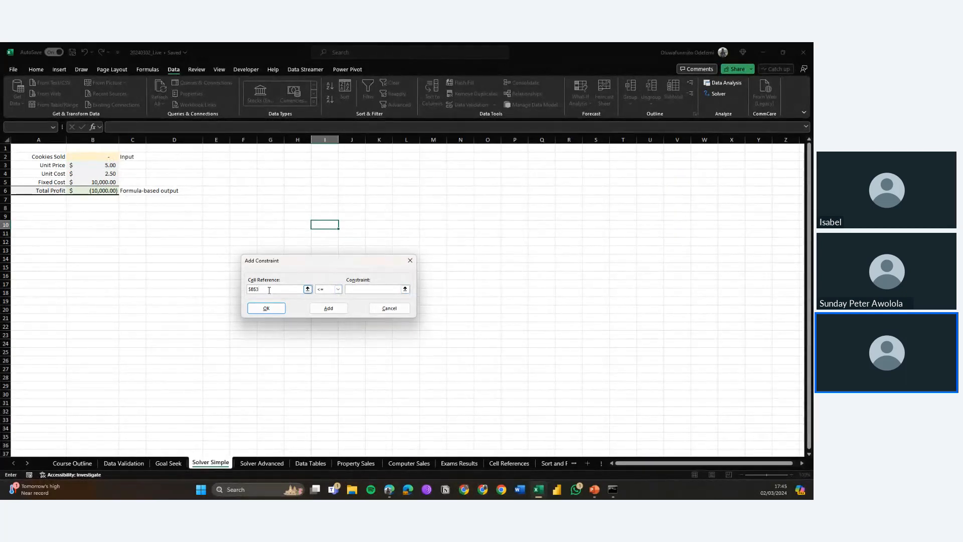
pyautogui.click(339, 290)
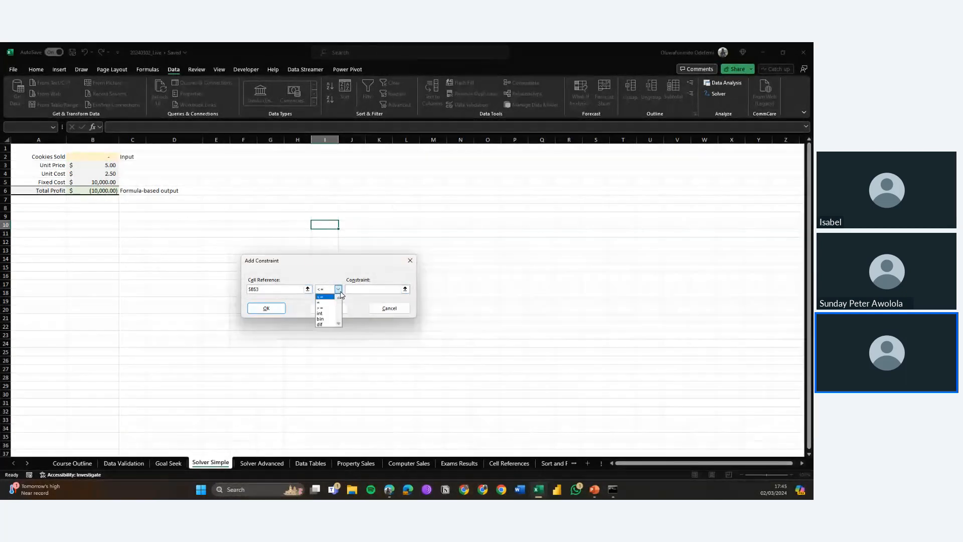
pyautogui.click(330, 298)
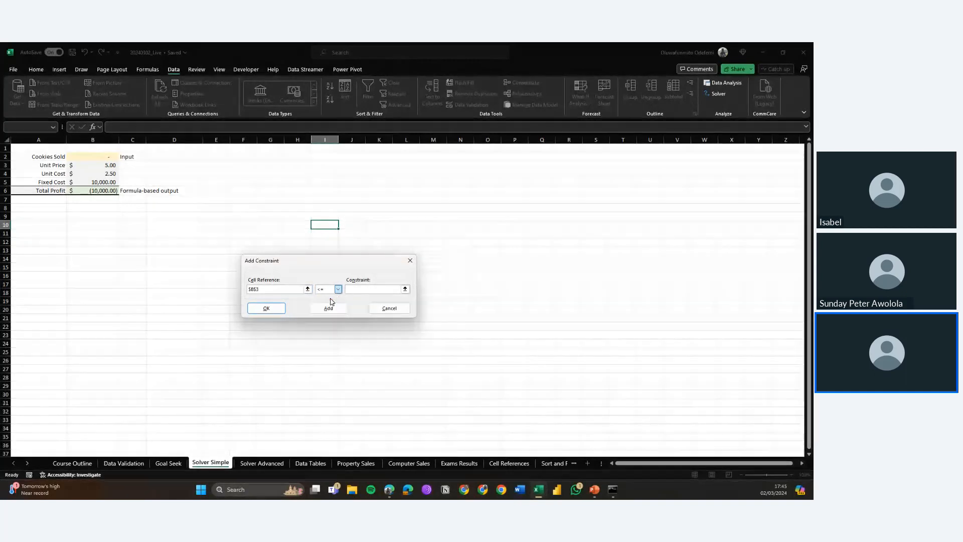
pyautogui.click(370, 289)
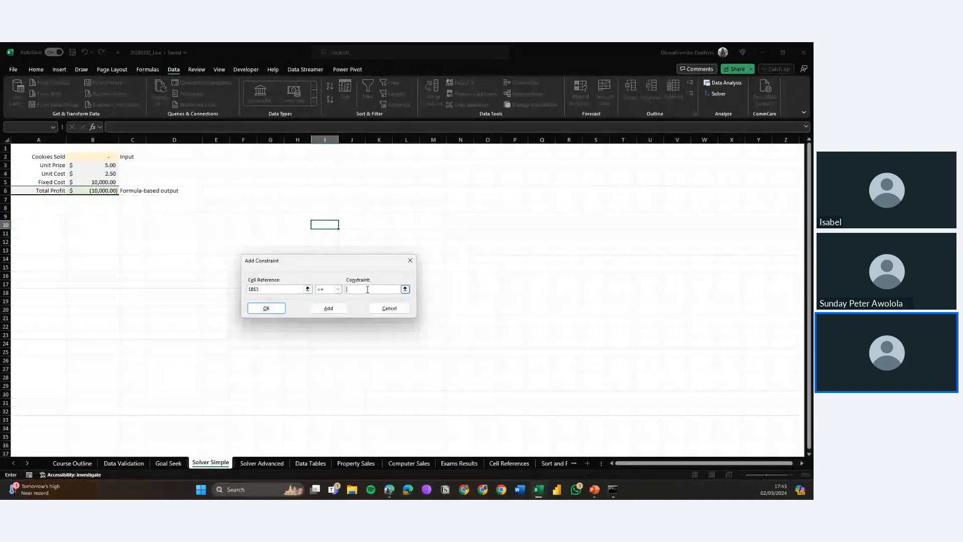
pyautogui.write('8')
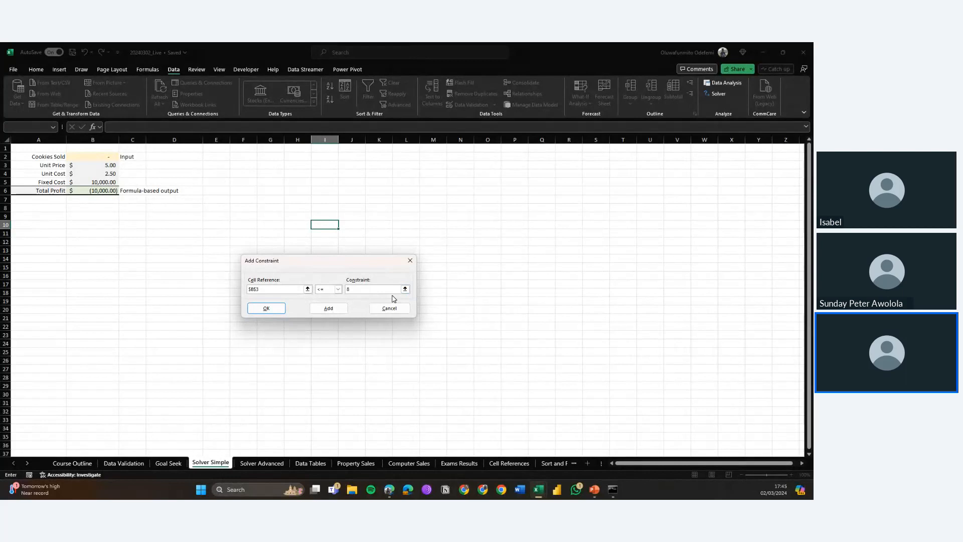
pyautogui.click(331, 309)
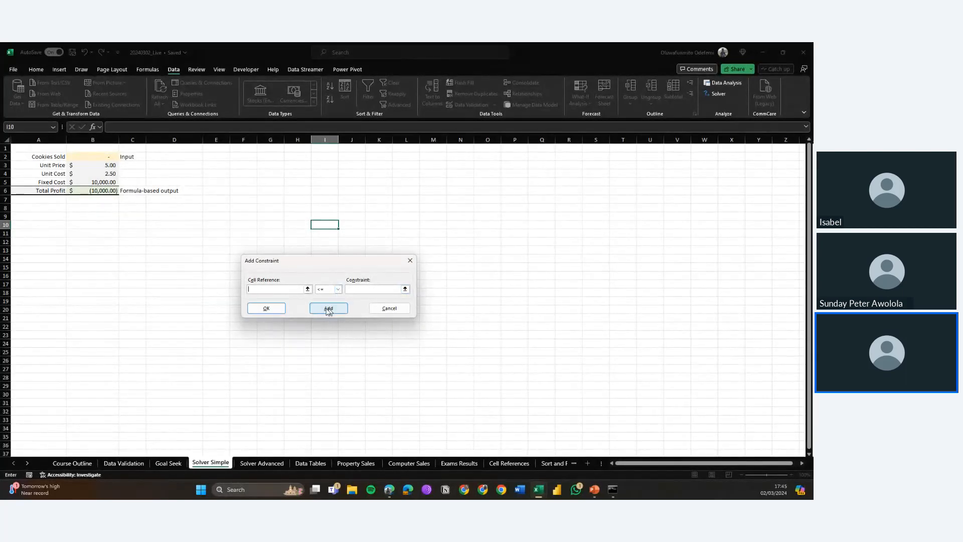
pyautogui.click(263, 309)
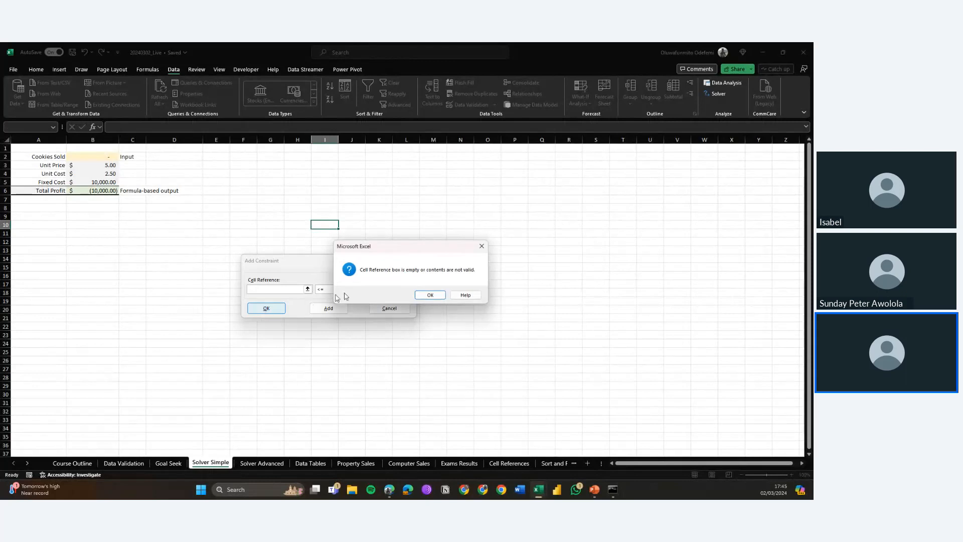
pyautogui.click(434, 300)
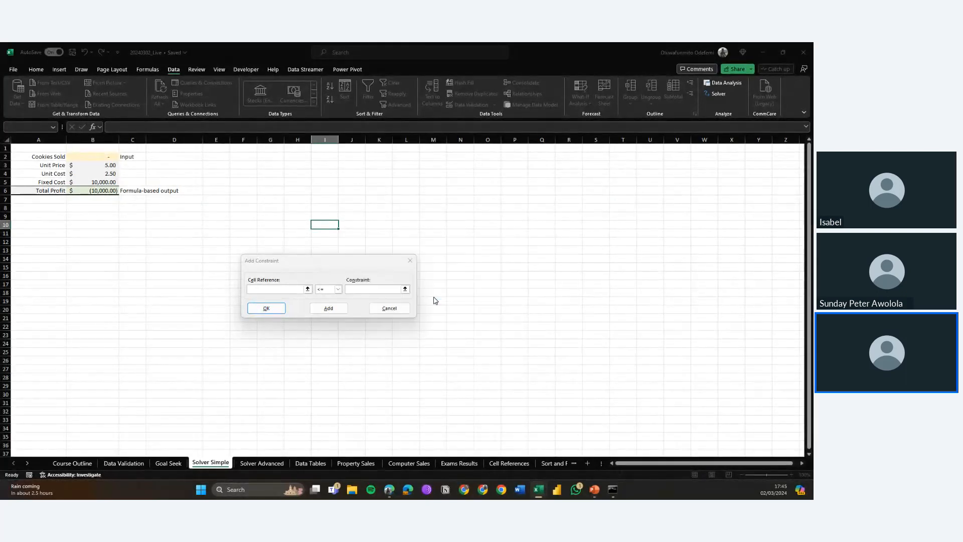
pyautogui.click(390, 309)
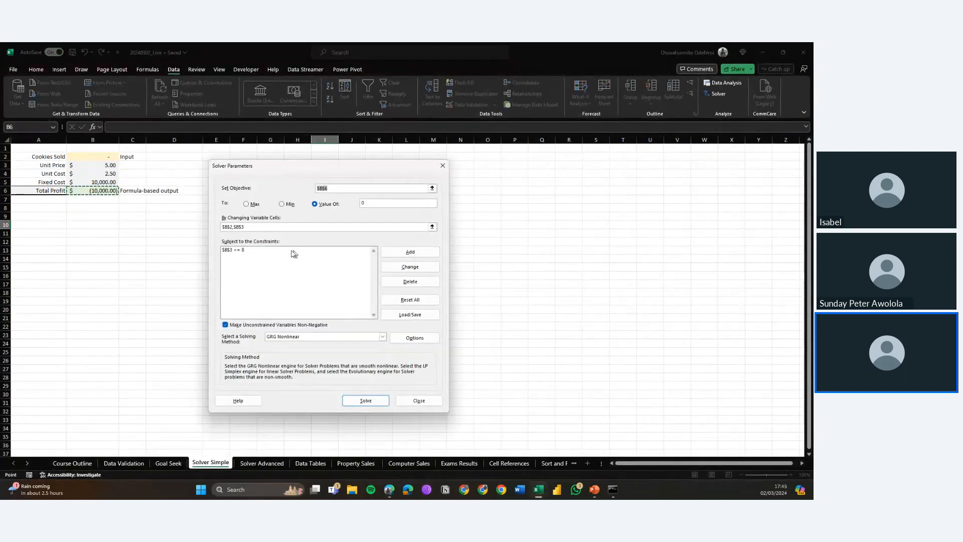
# Step: Solve with the GRG Nonlinear method, keep the Solver solution and return to the Solver Parameters dialog
pyautogui.click(234, 250)
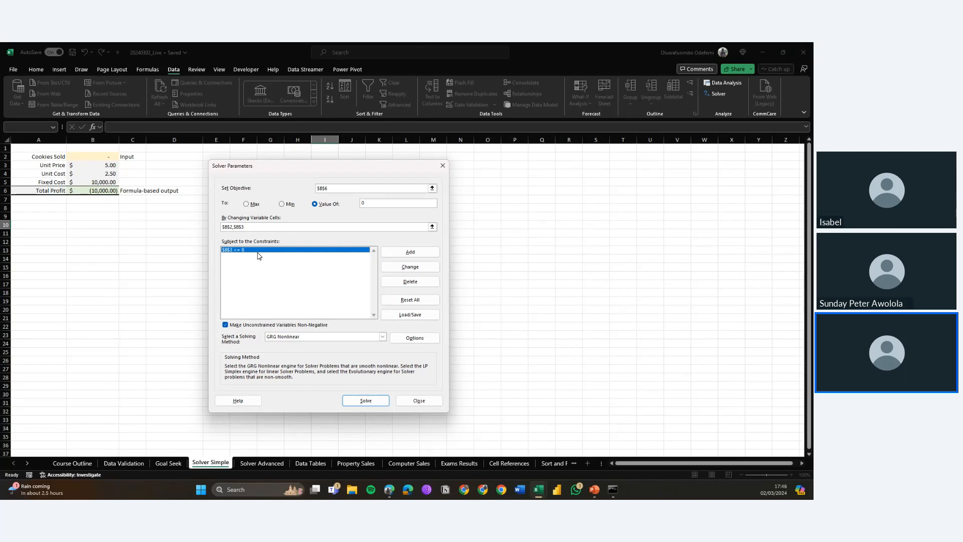
pyautogui.click(388, 188)
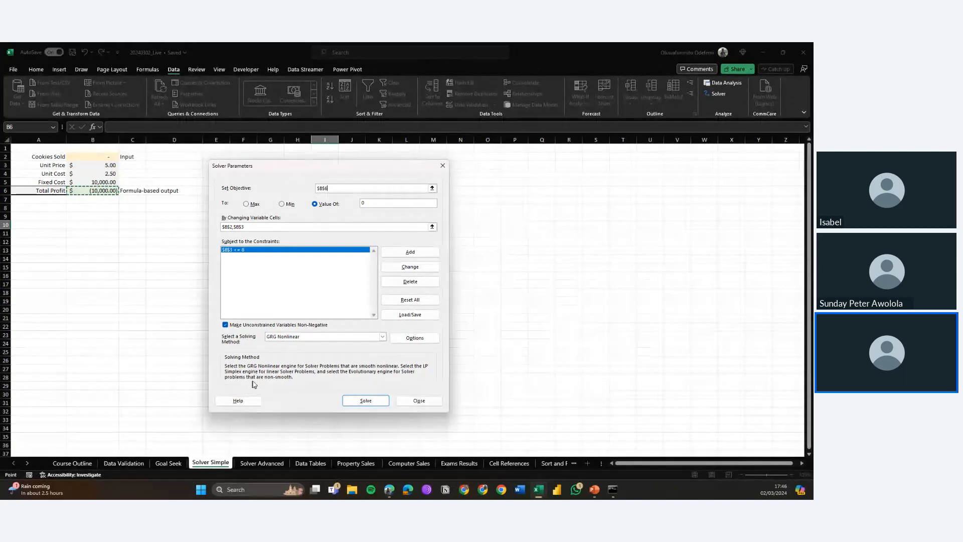
pyautogui.click(309, 339)
pyautogui.click(308, 340)
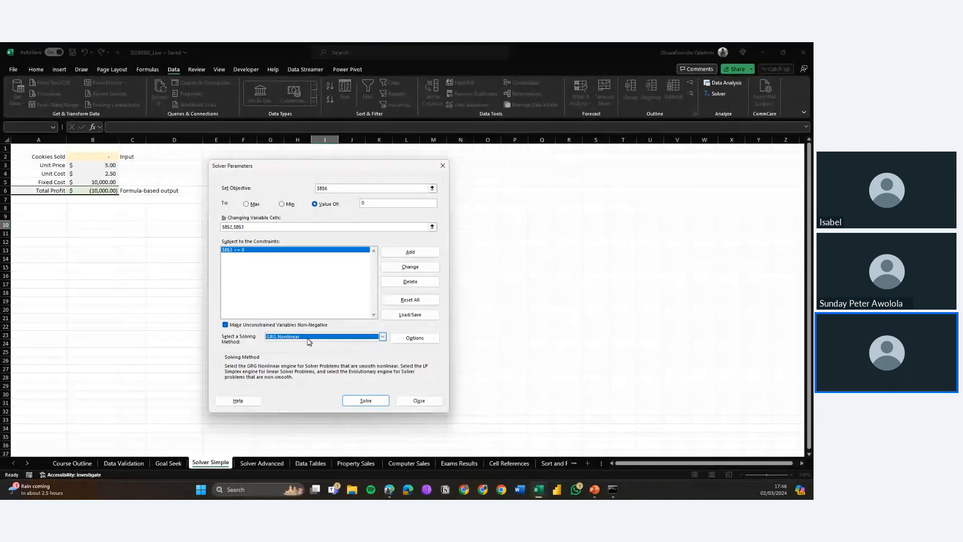
pyautogui.click(365, 402)
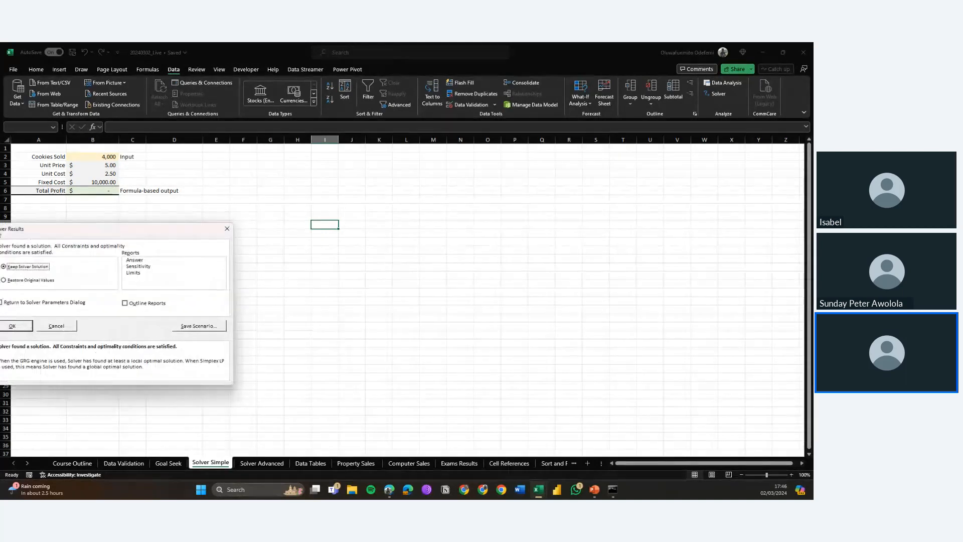
pyautogui.moveTo(2, 221); pyautogui.dragTo(238, 190)
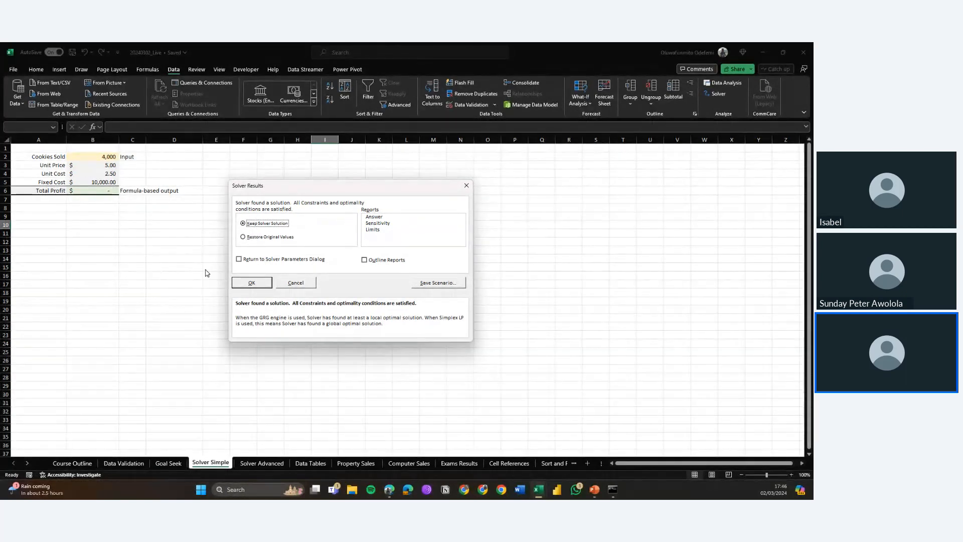
pyautogui.click(278, 260)
pyautogui.click(254, 283)
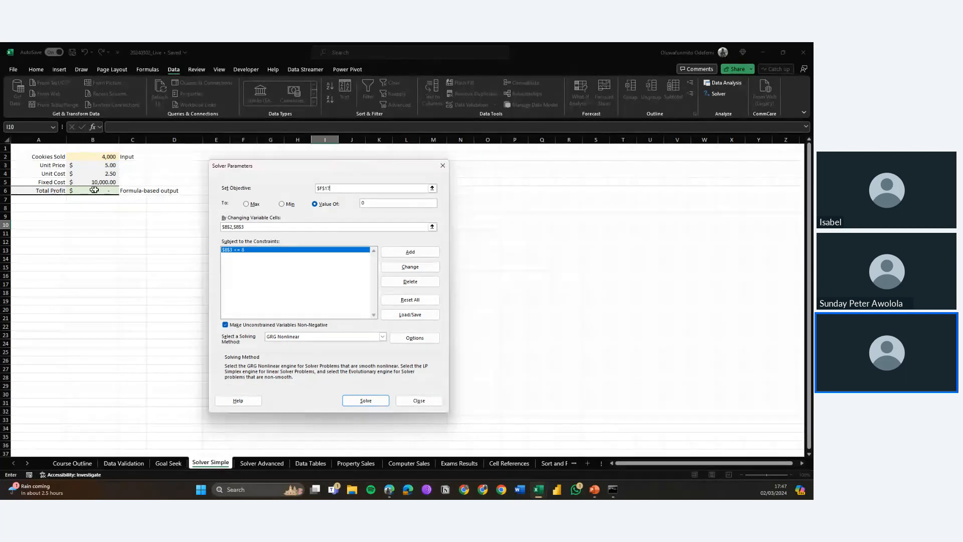
pyautogui.click(371, 202)
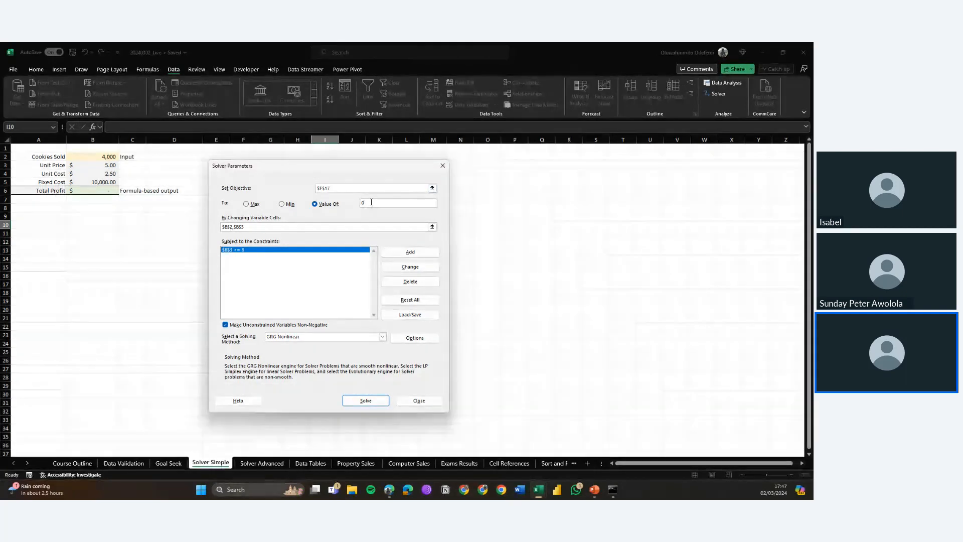
# Step: Set the Solver target value to 1000000 and try to solve, dismissing the resulting message
pyautogui.press('BackSpace')
pyautogui.write('1000000')
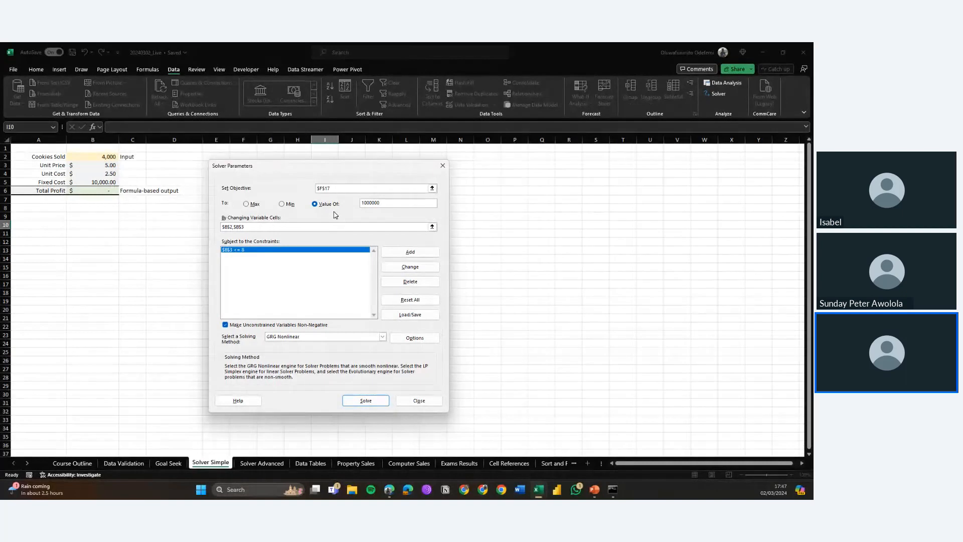
pyautogui.click(352, 401)
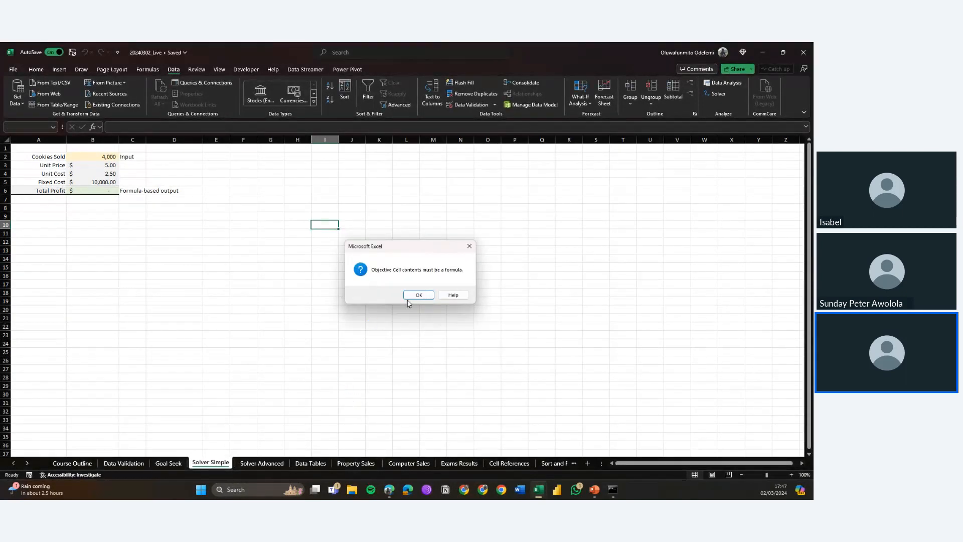
pyautogui.click(416, 297)
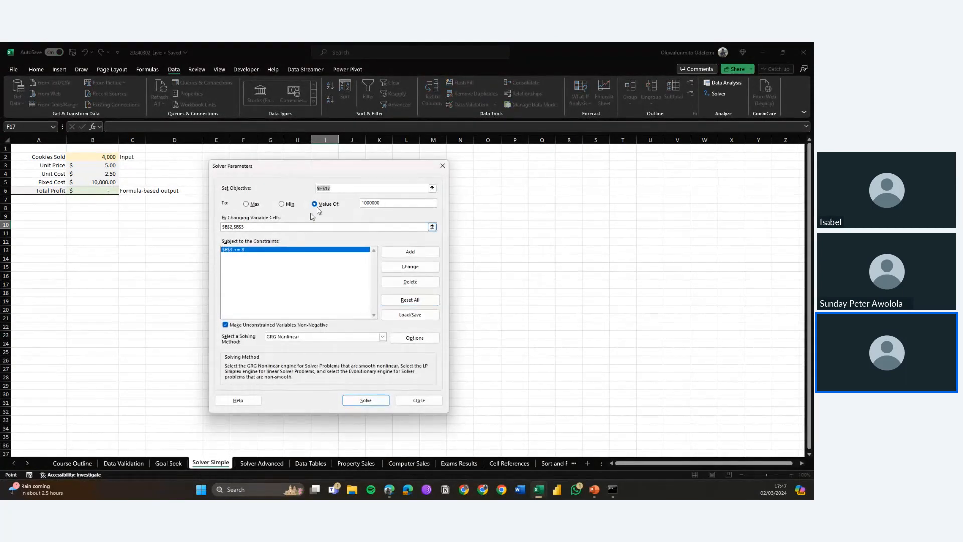
# Step: Try to solve with the objective changed to B2, then close the Solver Results dialog
pyautogui.click(358, 190)
pyautogui.press('BackSpace')
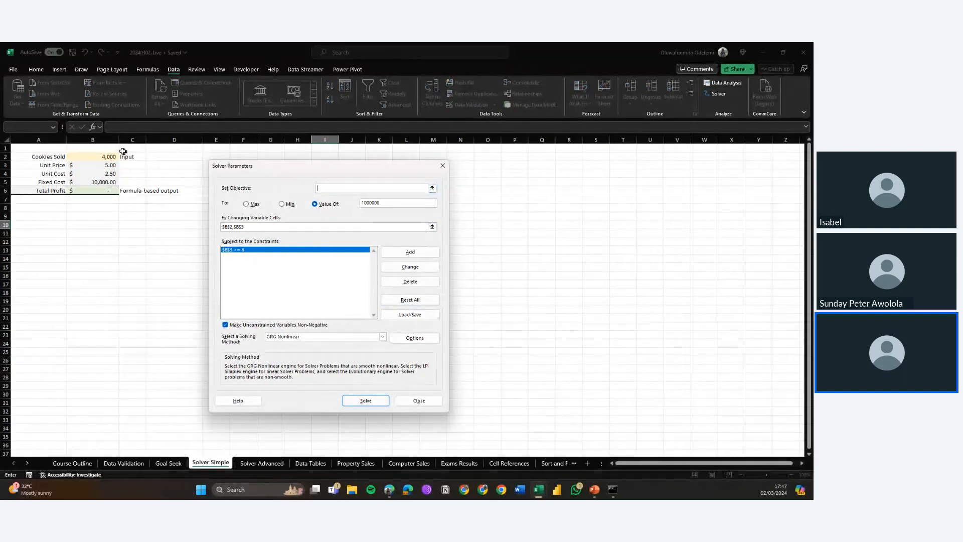
pyautogui.click(103, 156)
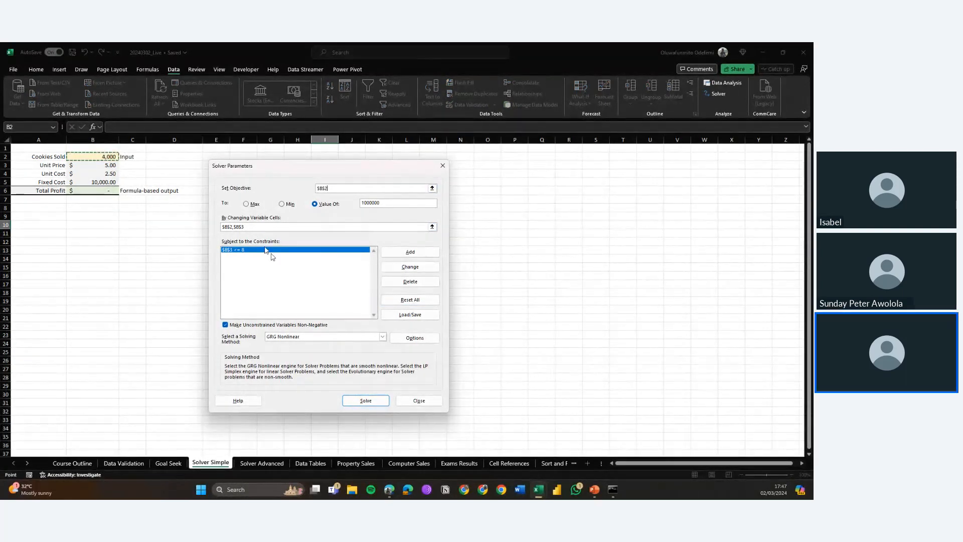
pyautogui.click(364, 404)
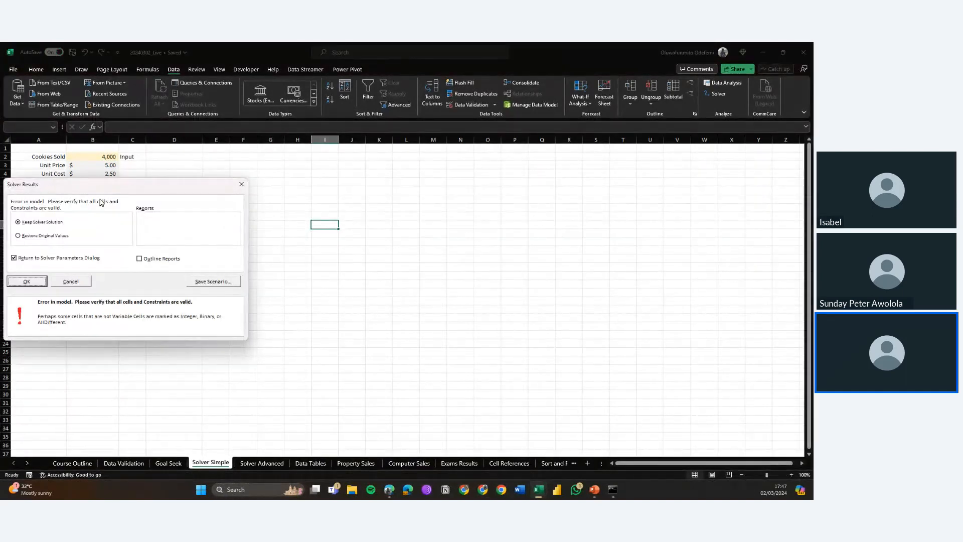
pyautogui.click(241, 184)
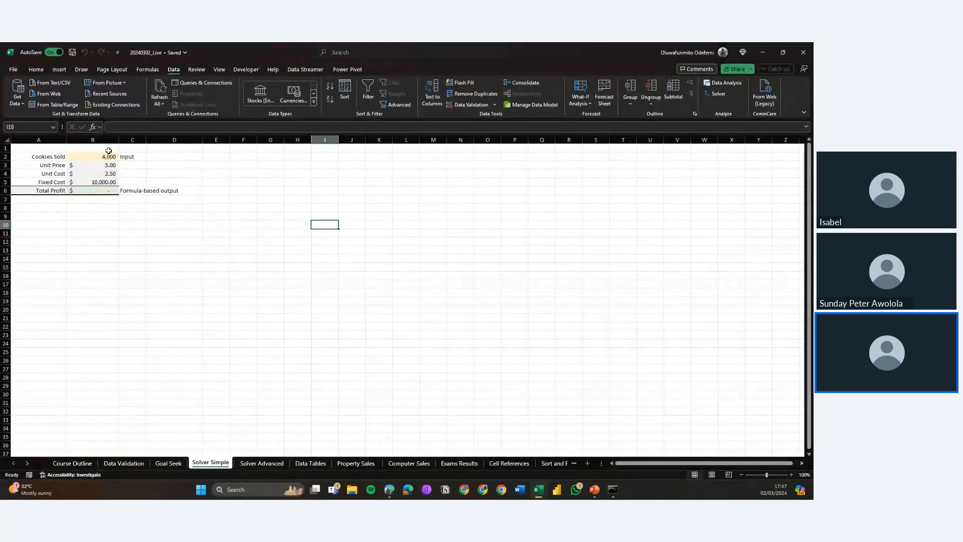
# Step: Clear the Cookies Sold value in B2
pyautogui.click(100, 193)
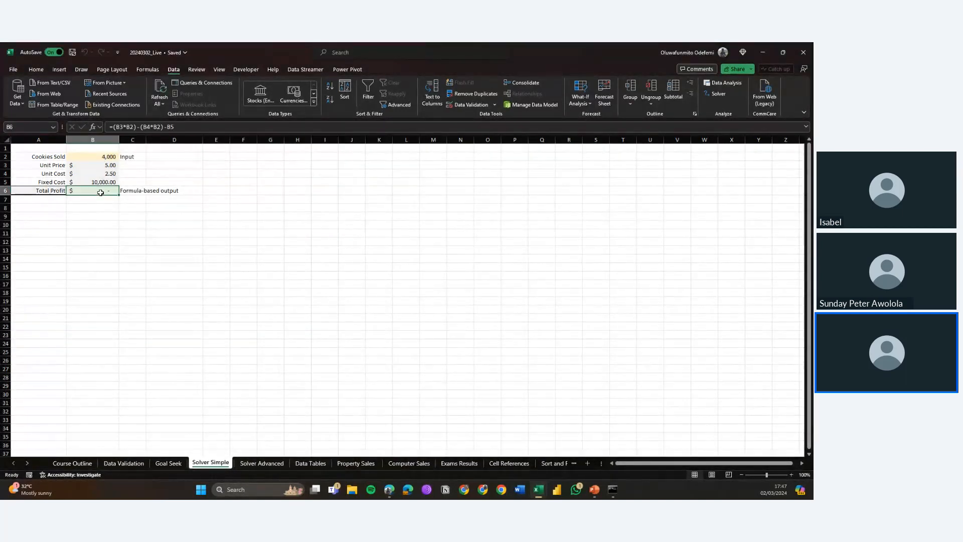
pyautogui.click(95, 157)
pyautogui.press('Delete')
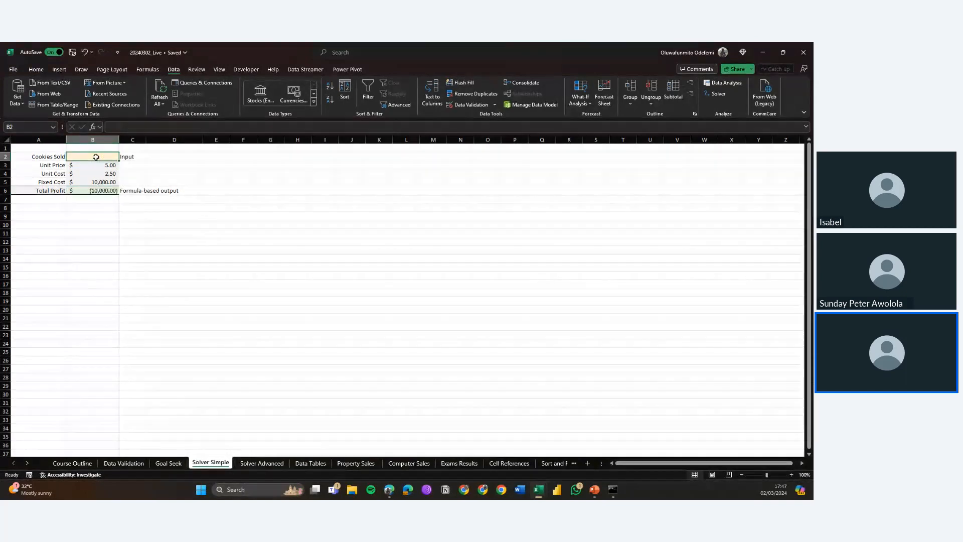
pyautogui.click(580, 100)
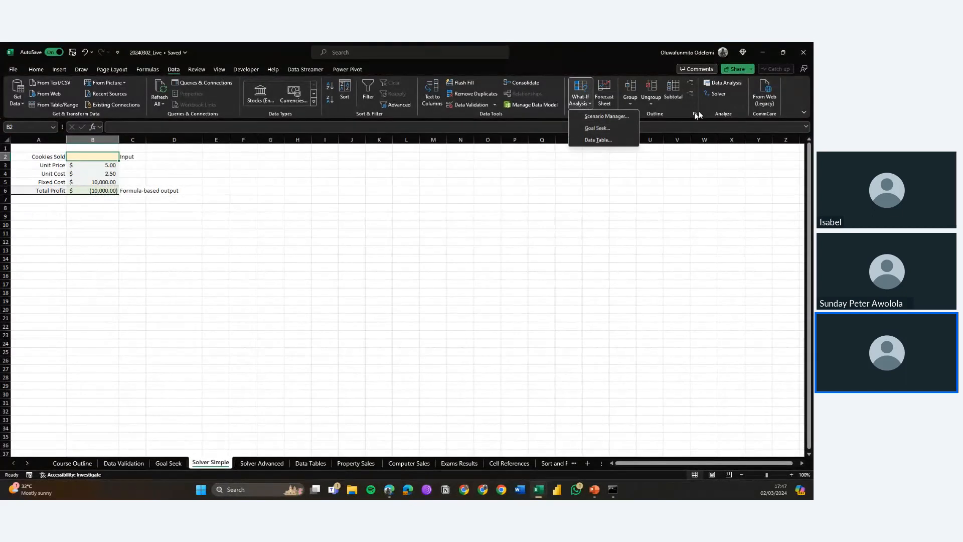
pyautogui.click(722, 84)
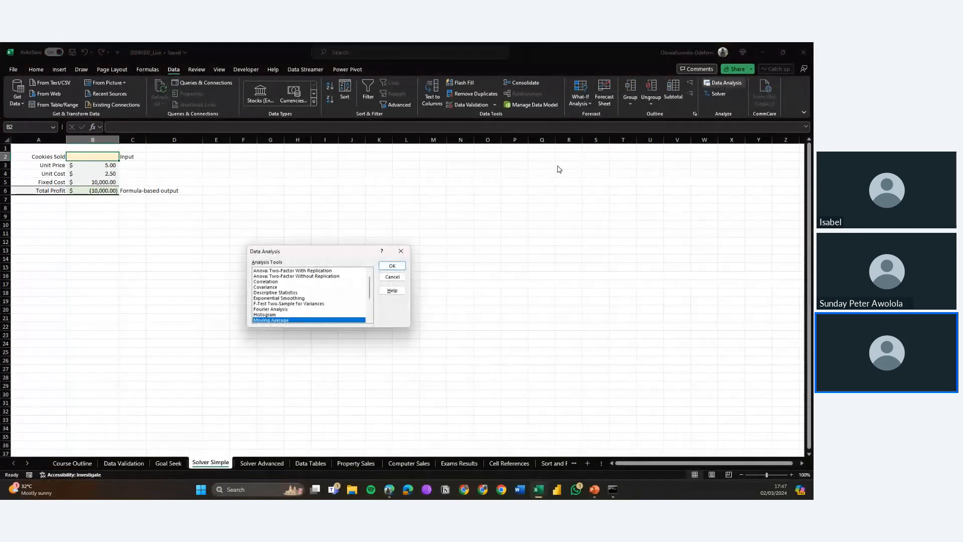
pyautogui.press('Escape')
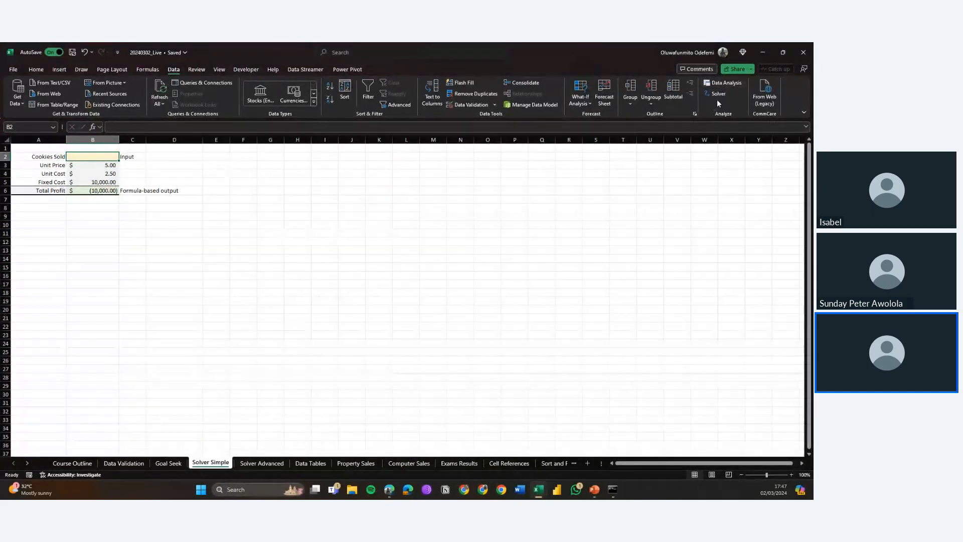
# Step: Reopen Solver, set the objective to B6 with value 1000000, solve and keep the Solver solution
pyautogui.click(718, 96)
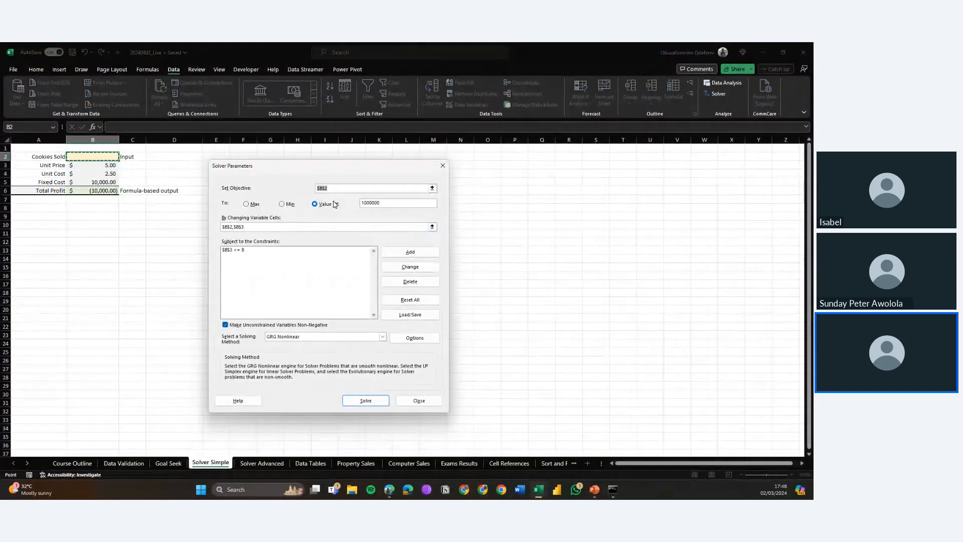
pyautogui.click(293, 226)
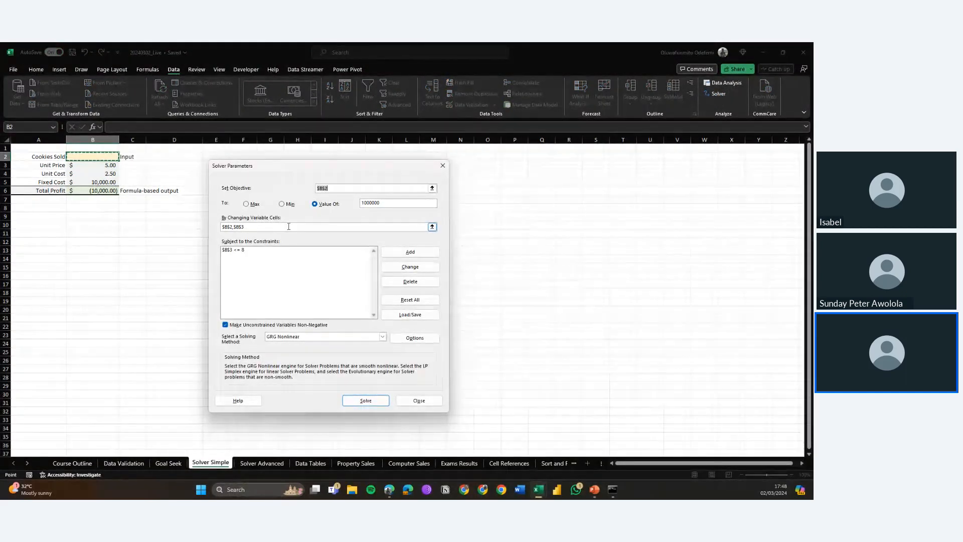
pyautogui.click(289, 226)
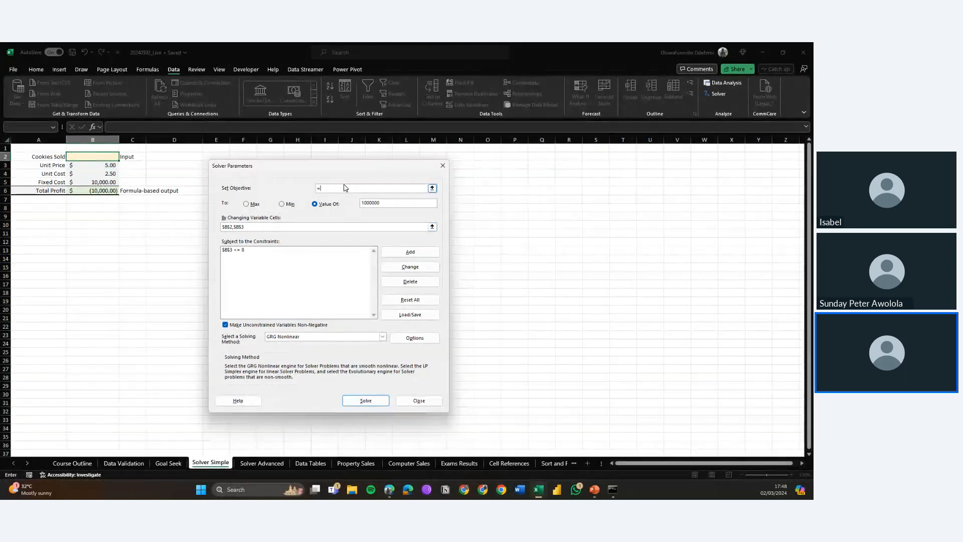
pyautogui.write('=')
pyautogui.click(86, 190)
pyautogui.click(365, 400)
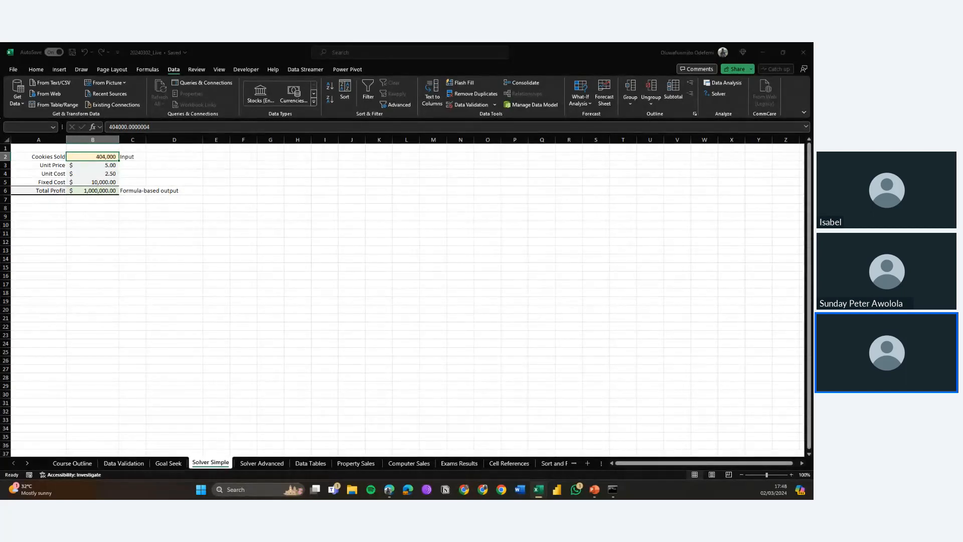
pyautogui.moveTo(2, 196); pyautogui.dragTo(309, 193)
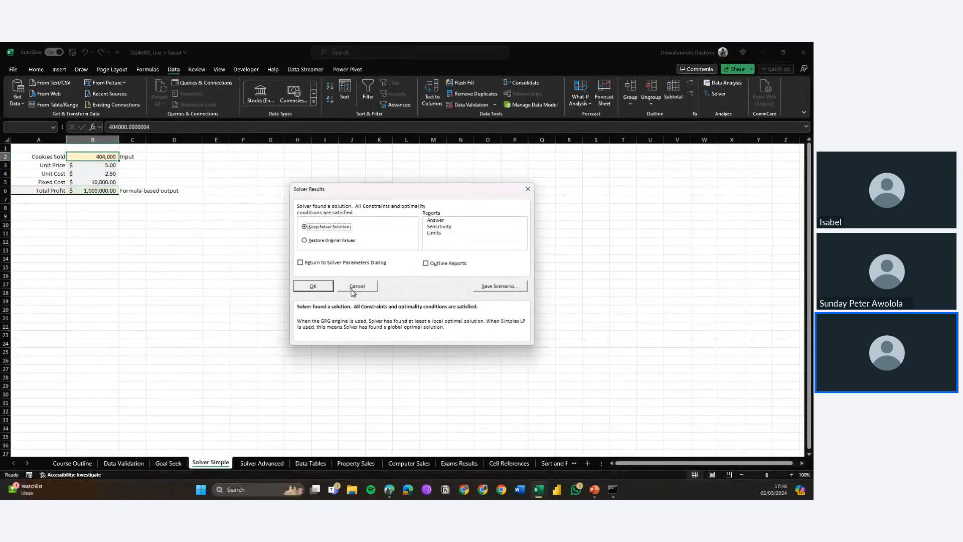
pyautogui.click(312, 287)
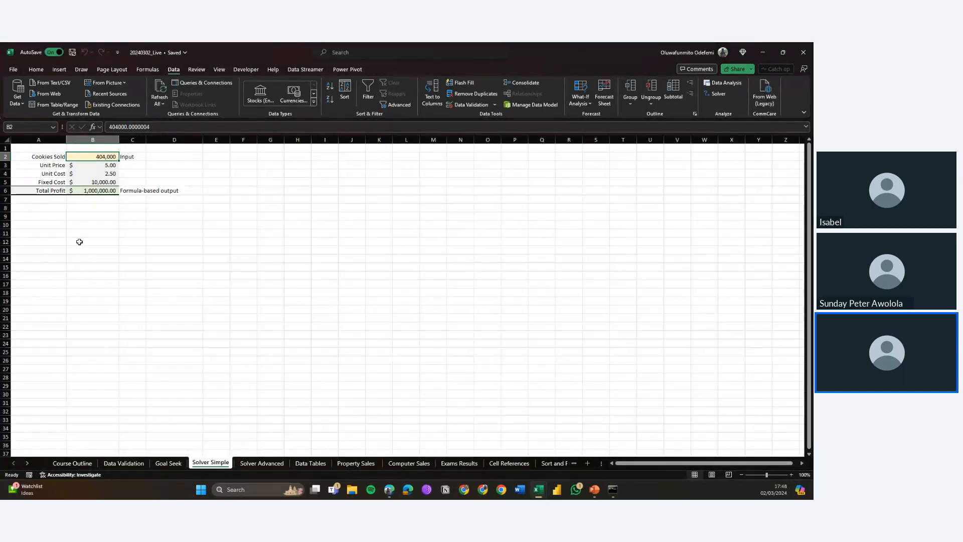
pyautogui.click(79, 242)
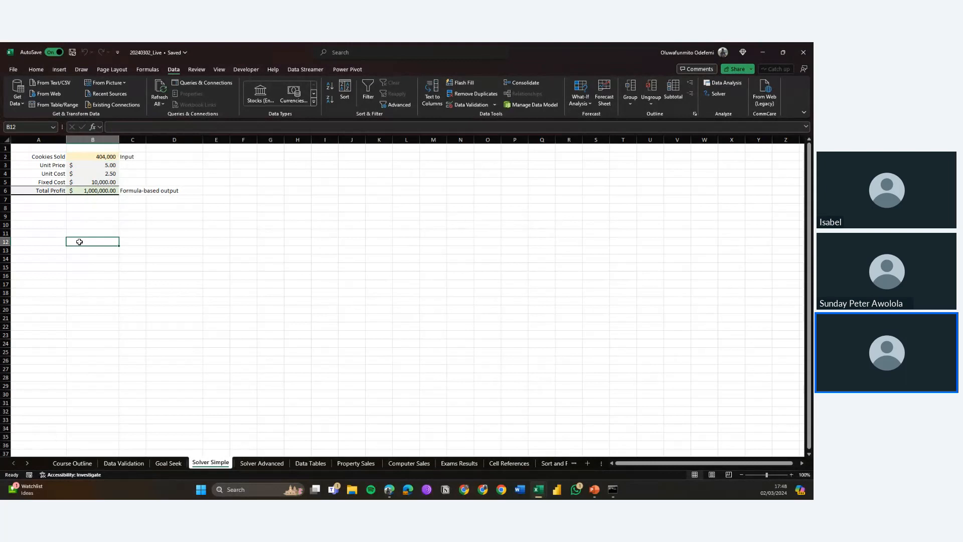
# Step: Switch to the Solver Advanced sheet and examine the quantity, oven capacity and total profit cells
pyautogui.click(253, 464)
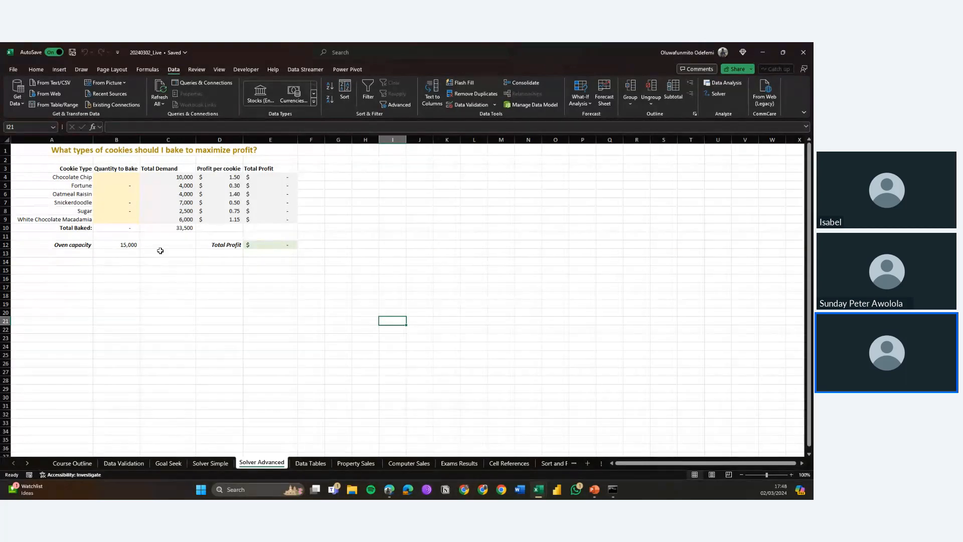
pyautogui.moveTo(116, 181); pyautogui.dragTo(125, 224)
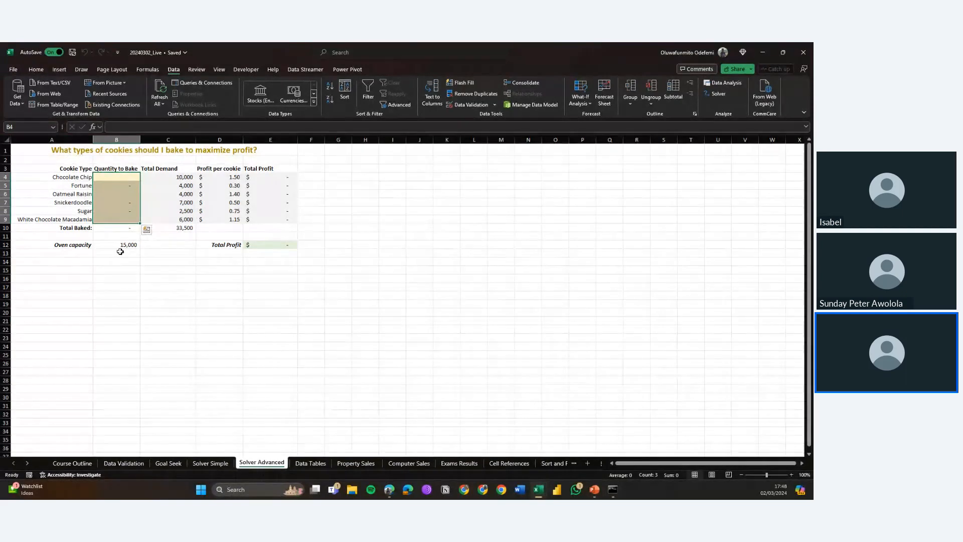
pyautogui.click(118, 246)
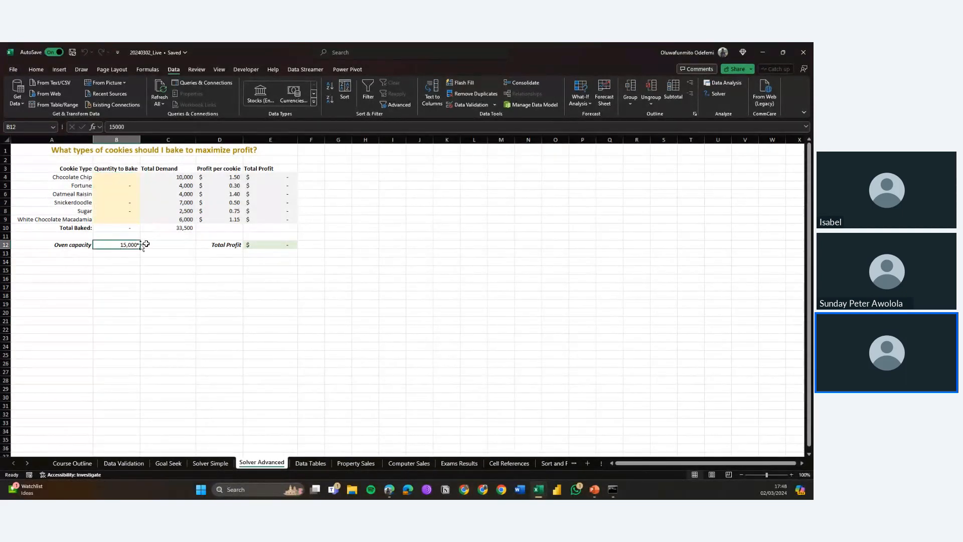
pyautogui.click(271, 245)
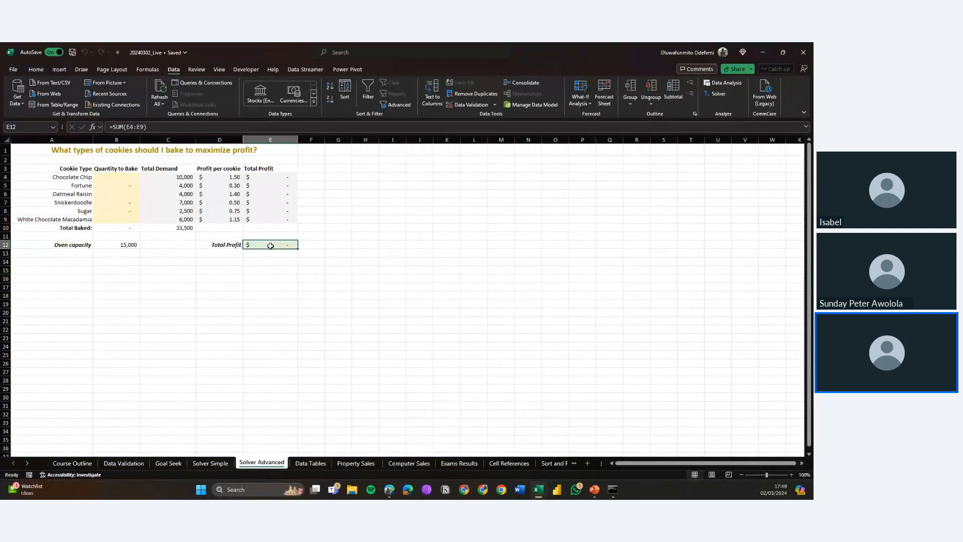
pyautogui.click(128, 244)
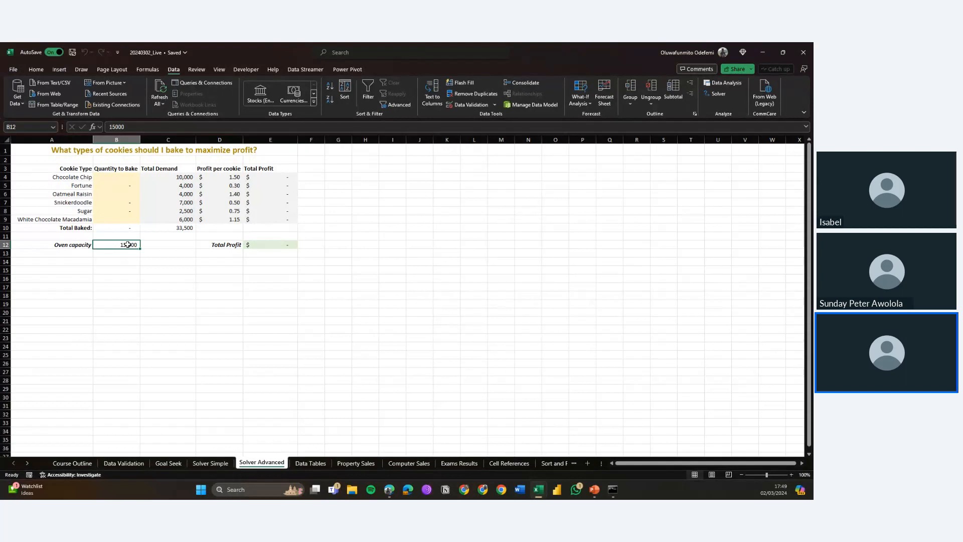
pyautogui.click(383, 214)
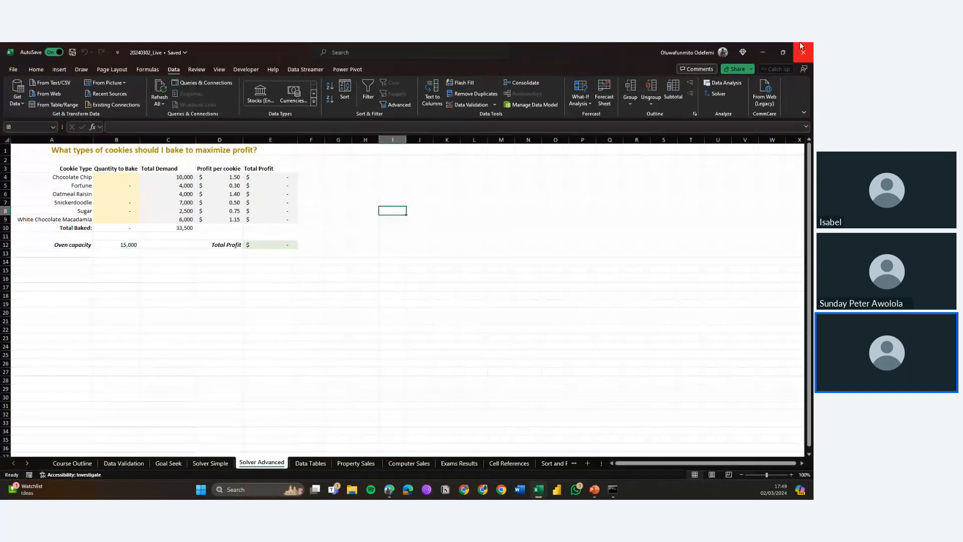
# Step: Open Solver and set it to maximize E12 by changing cells B4:B9, reviewing the existing constraints
pyautogui.click(716, 96)
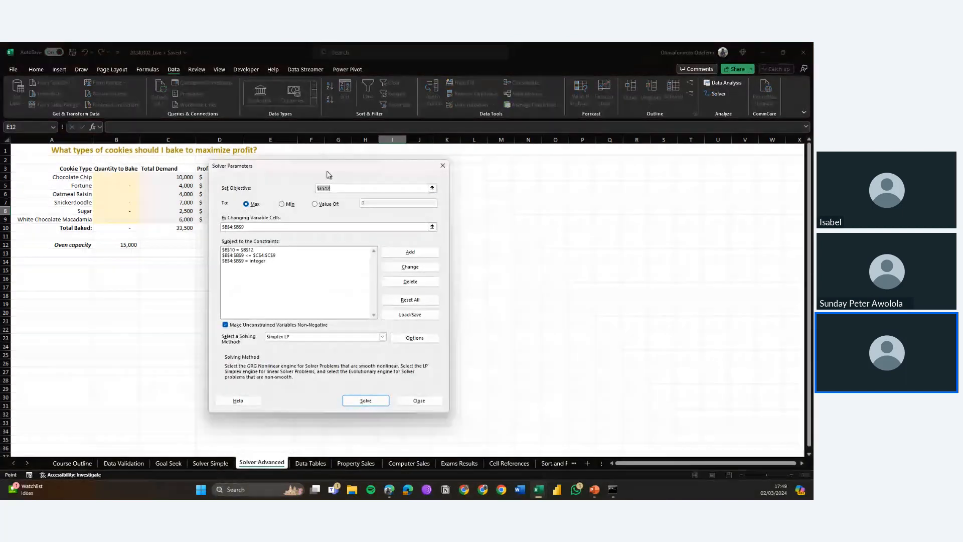
pyautogui.moveTo(314, 163); pyautogui.dragTo(434, 168)
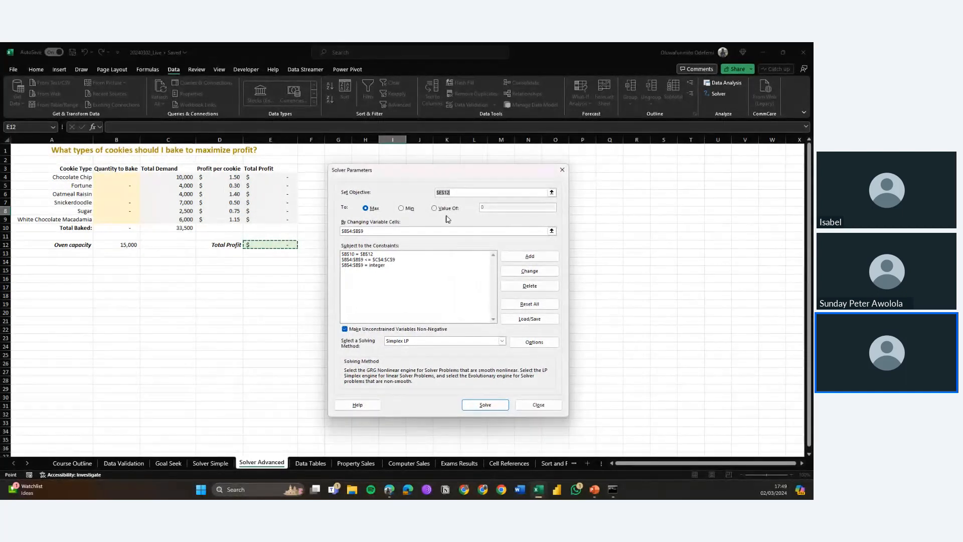
pyautogui.click(467, 191)
pyautogui.click(275, 247)
pyautogui.press('BackSpace')
pyautogui.press('BackSpace')
pyautogui.press('BackSpace')
pyautogui.press('BackSpace')
pyautogui.press('BackSpace')
pyautogui.press('BackSpace')
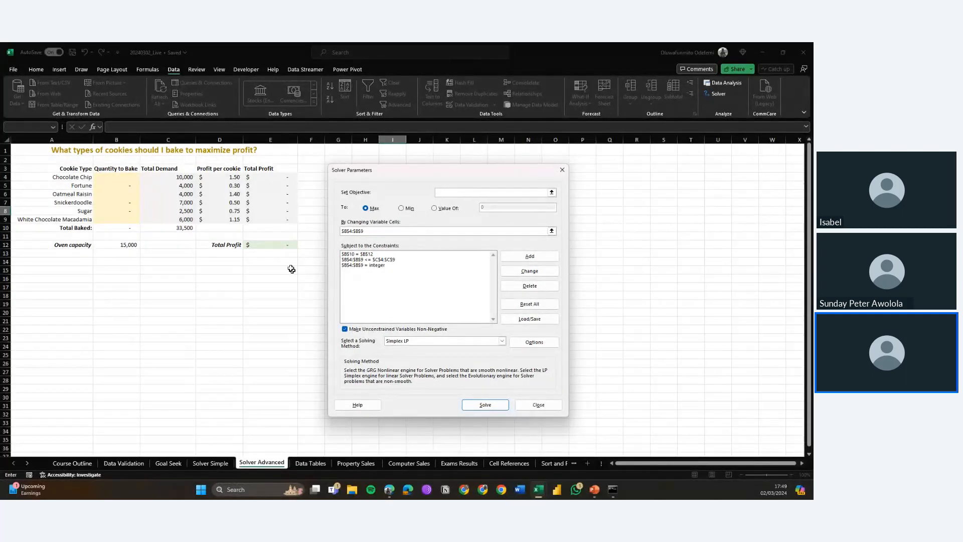
pyautogui.click(269, 243)
pyautogui.click(367, 209)
pyautogui.click(388, 232)
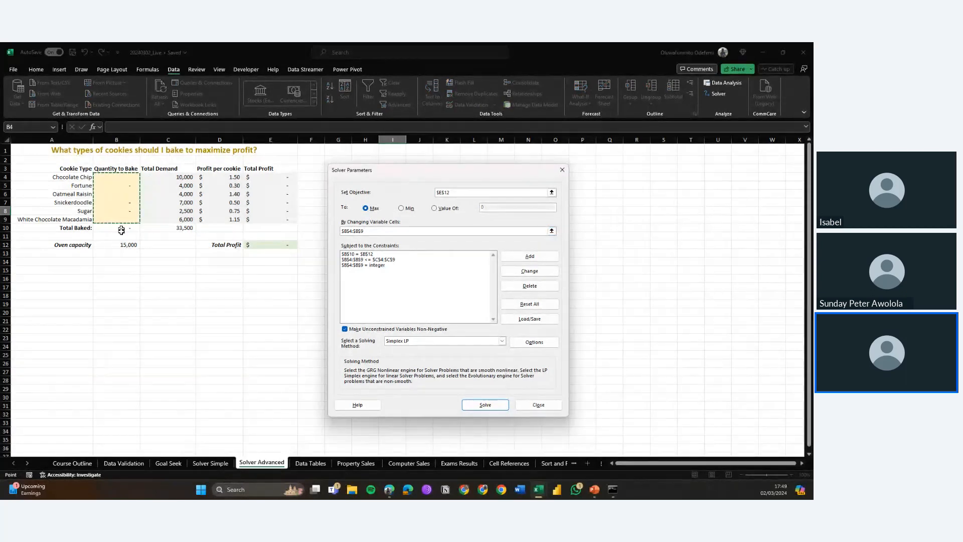
pyautogui.press('BackSpace')
pyautogui.press('BackSpace')
pyautogui.press('BackSpace')
pyautogui.press('BackSpace')
pyautogui.press('BackSpace')
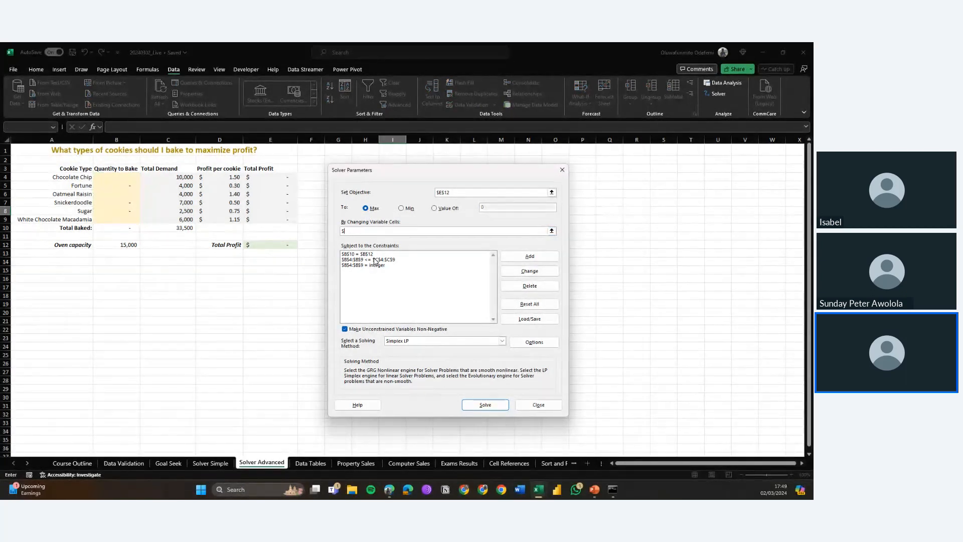
pyautogui.press('BackSpace')
pyautogui.moveTo(125, 178)
pyautogui.mouseDown()
pyautogui.moveTo(126, 230)
pyautogui.moveTo(127, 221)
pyautogui.mouseUp()
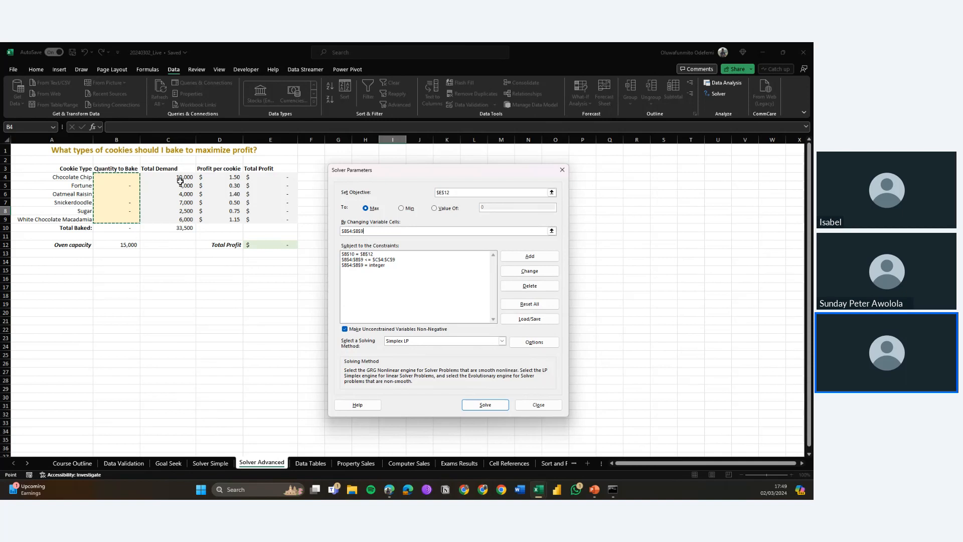
pyautogui.click(400, 260)
pyautogui.click(399, 255)
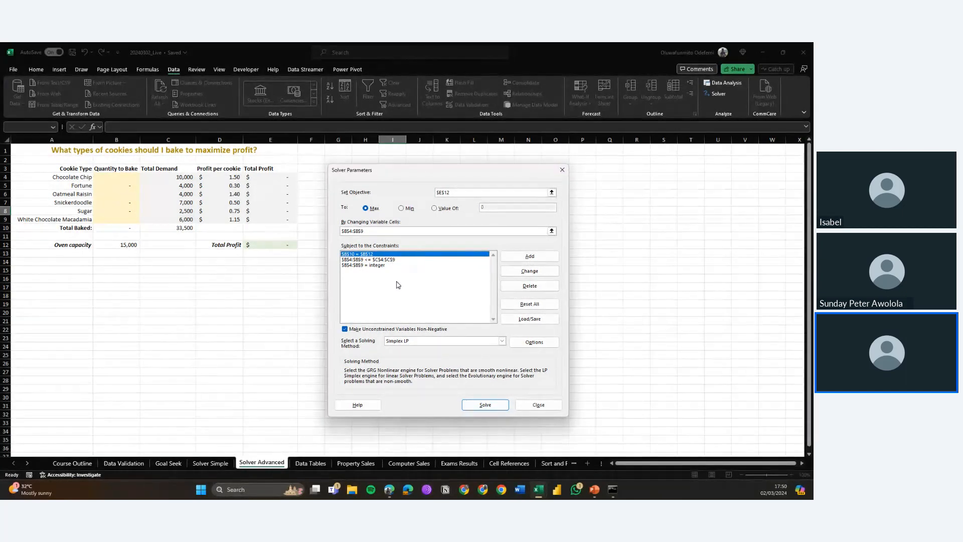
# Step: Switch the solving method to GRG Nonlinear and solve the cookie profit model
pyautogui.click(502, 341)
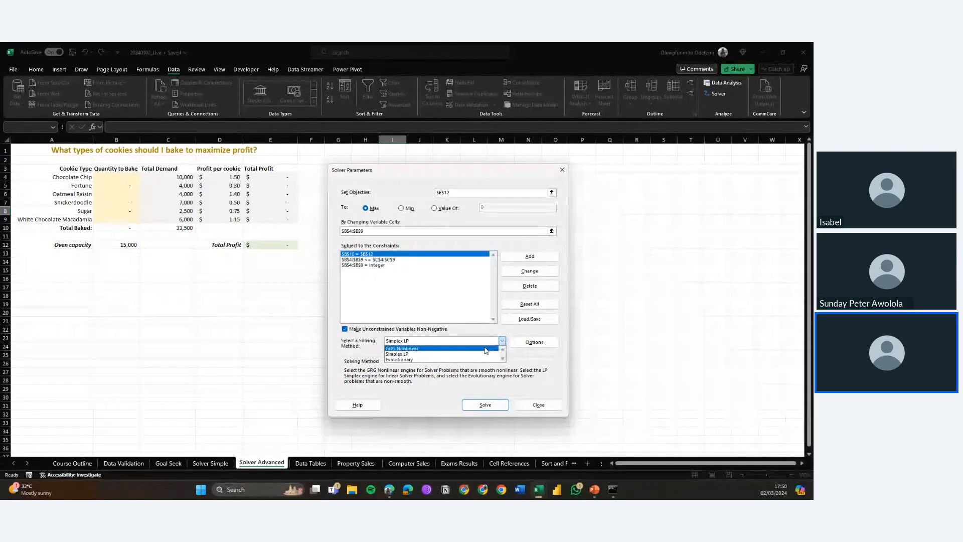
pyautogui.click(484, 348)
pyautogui.click(484, 405)
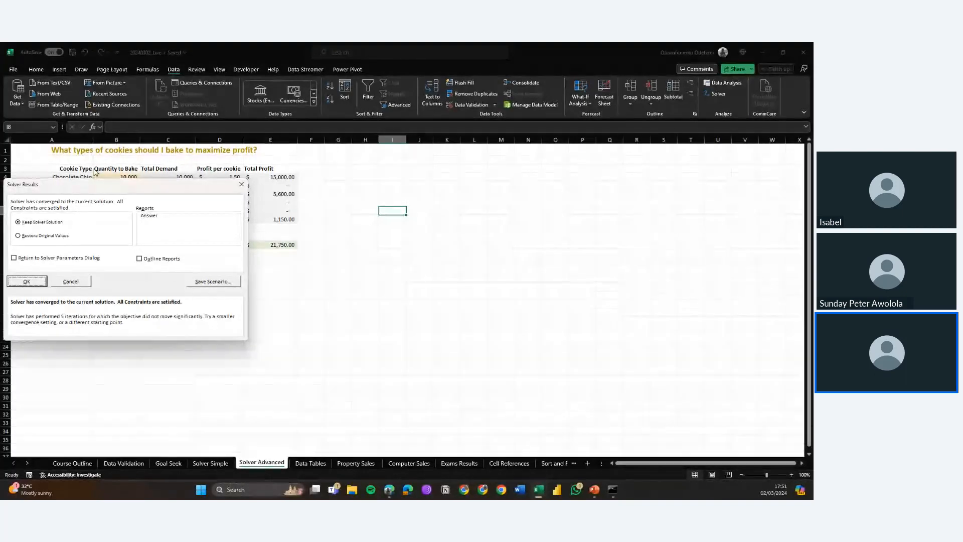
pyautogui.moveTo(92, 186); pyautogui.dragTo(450, 222)
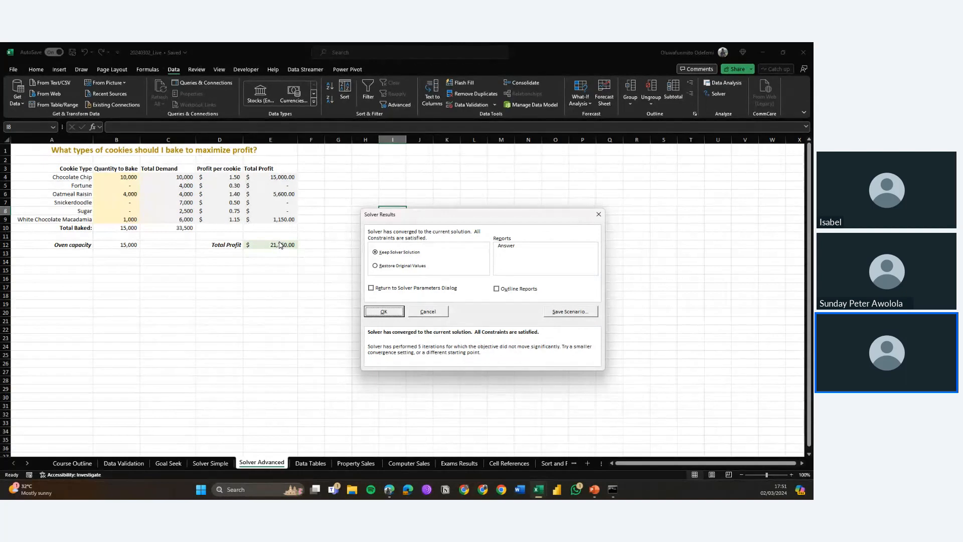
# Step: Keep the Solver solution and return to the Solver Parameters dialog
pyautogui.click(378, 291)
pyautogui.click(387, 313)
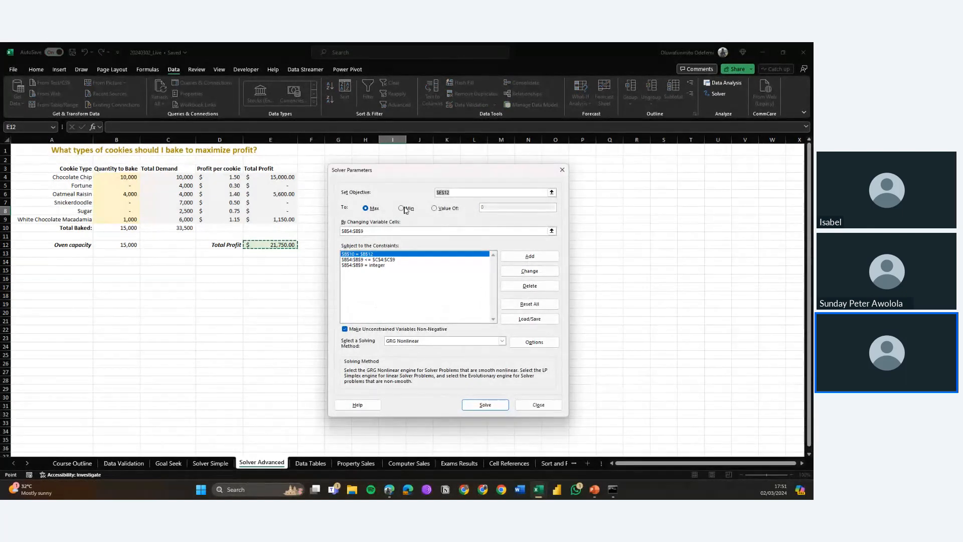
# Step: Try to solve for the objective E12 reaching a value of 50000
pyautogui.click(440, 209)
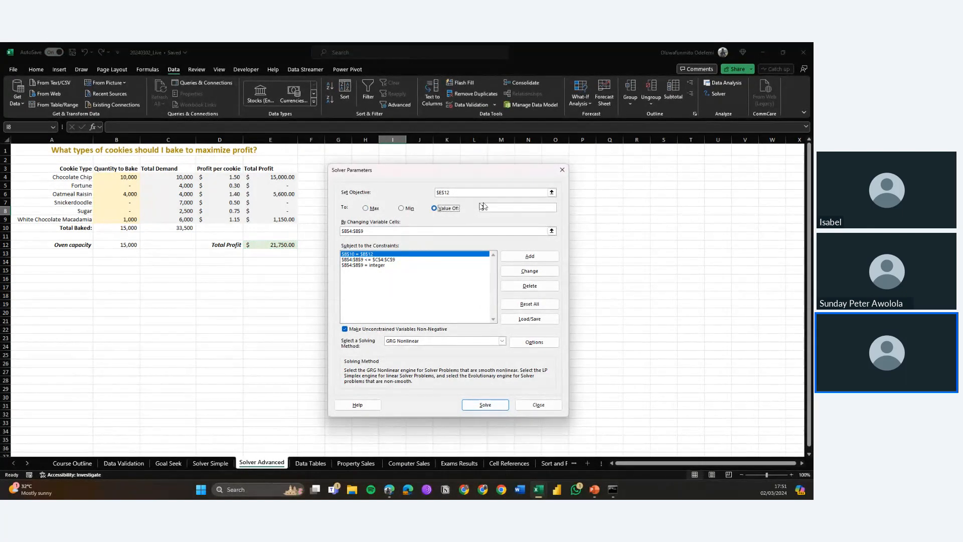
pyautogui.click(507, 206)
pyautogui.press('BackSpace')
pyautogui.write('50000')
pyautogui.click(470, 406)
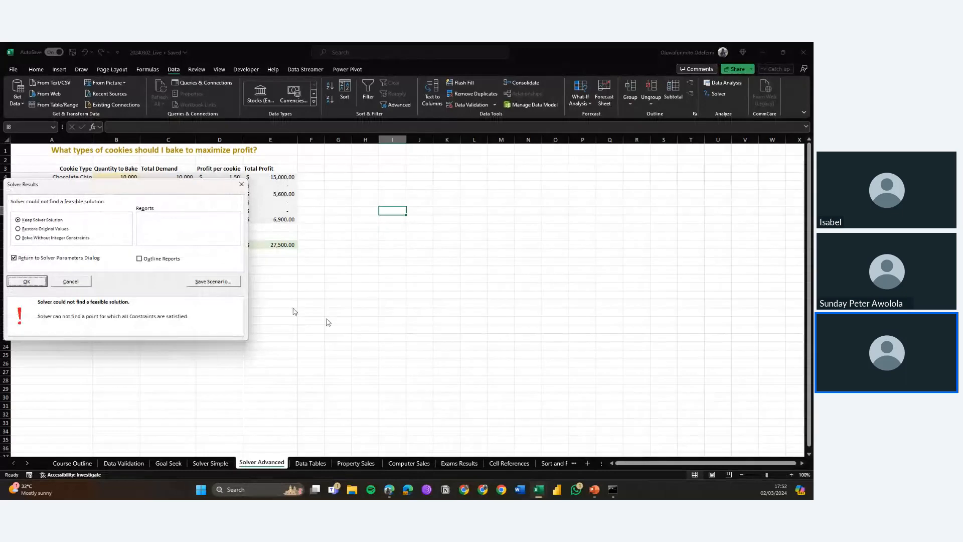
# Step: Re-solve the model without integer constraints and return to the Solver Parameters dialog
pyautogui.moveTo(102, 190); pyautogui.dragTo(436, 197)
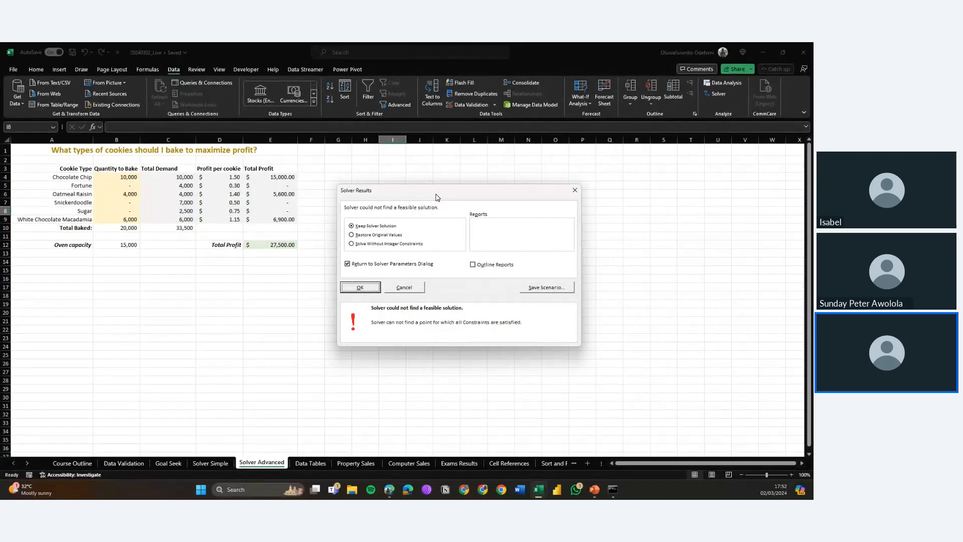
pyautogui.moveTo(436, 197); pyautogui.dragTo(476, 196)
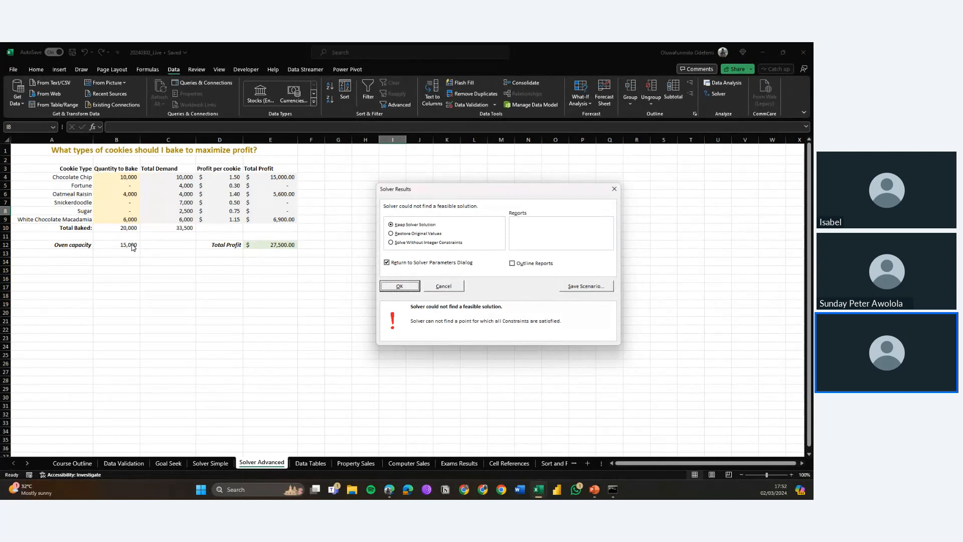
pyautogui.click(390, 243)
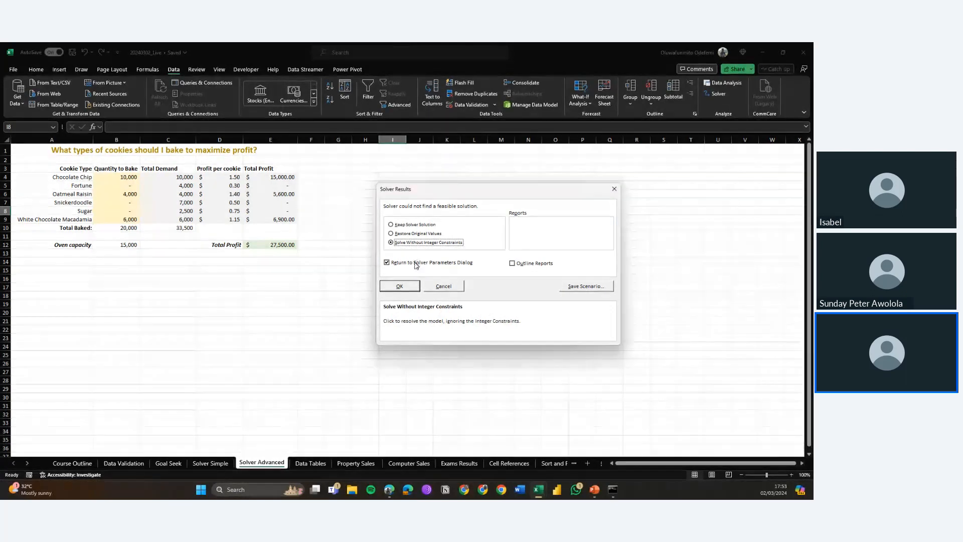
pyautogui.click(399, 287)
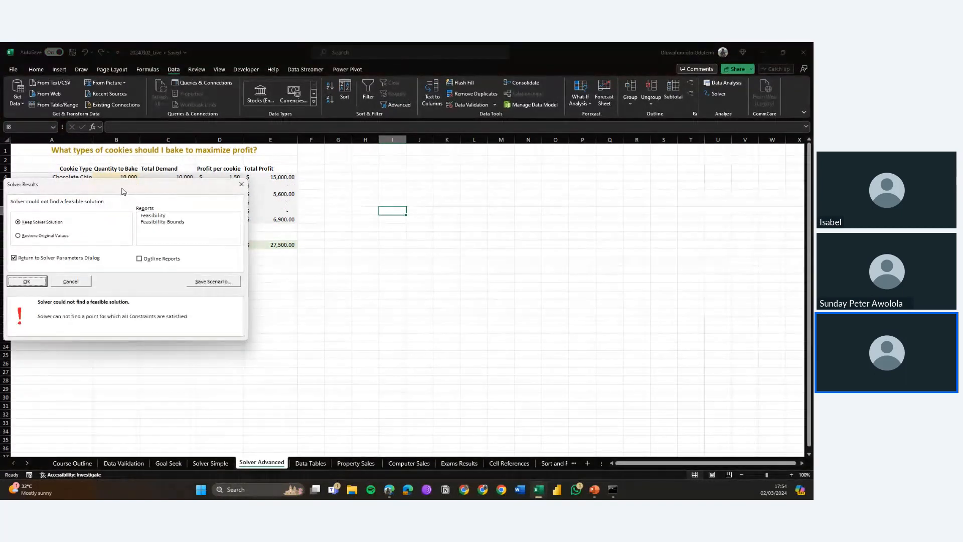
pyautogui.moveTo(123, 189); pyautogui.dragTo(407, 206)
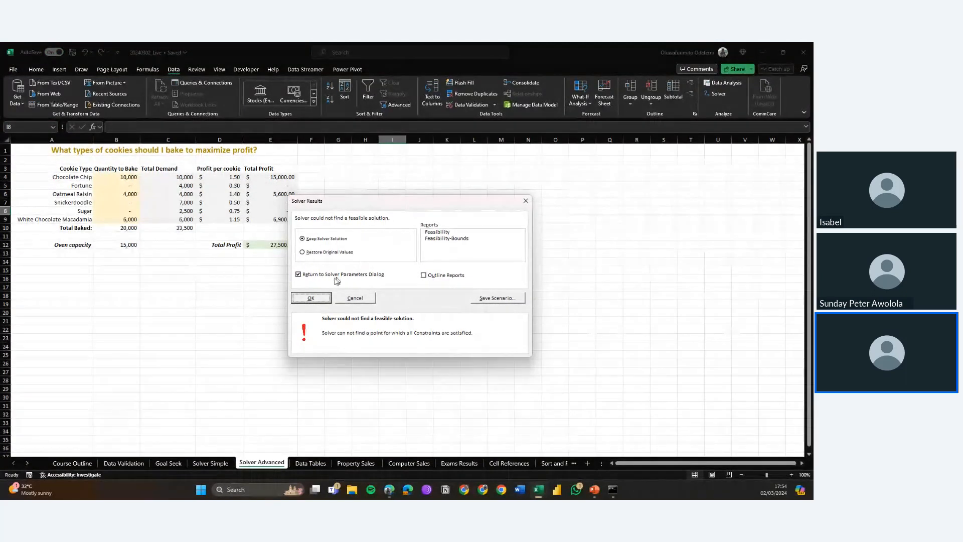
pyautogui.click(309, 298)
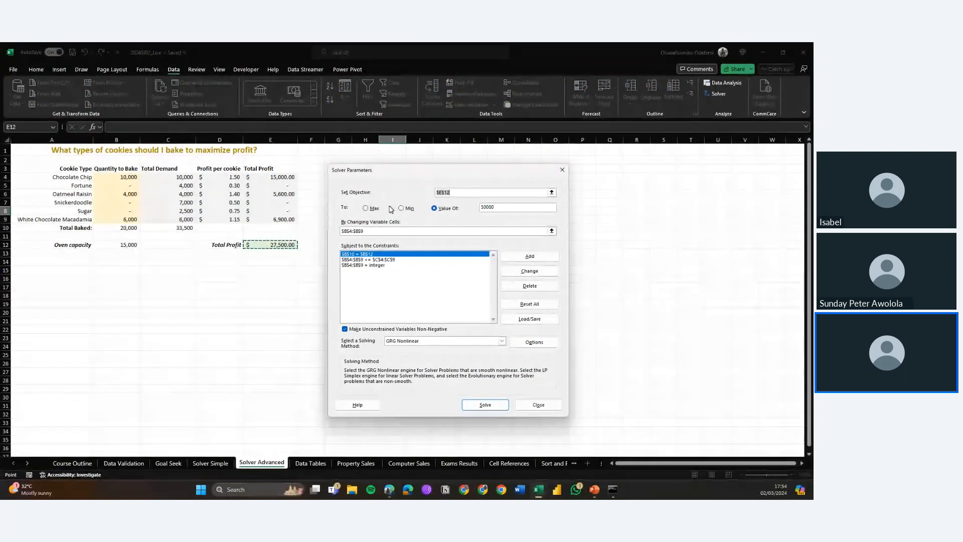
# Step: Set Solver to minimize E12 using the Simplex LP solving method and solve
pyautogui.click(407, 211)
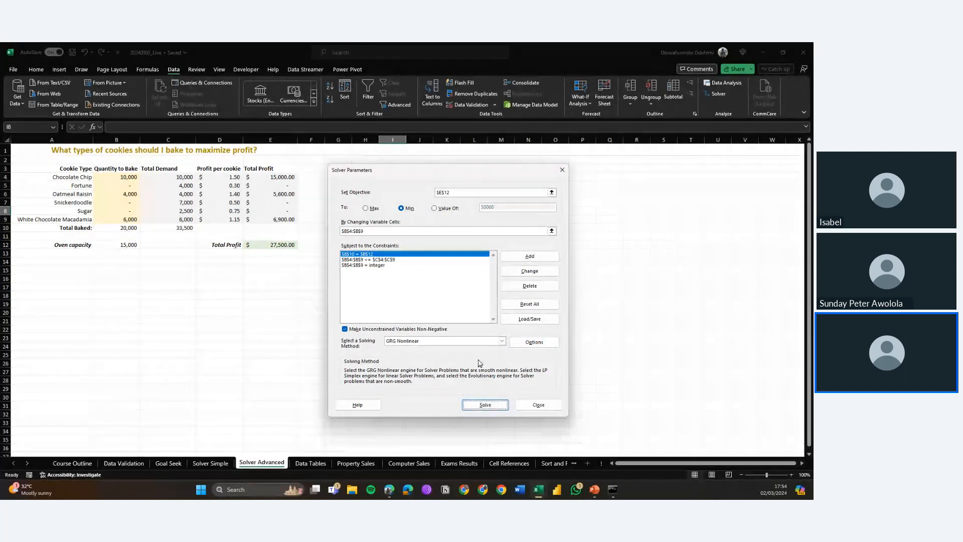
pyautogui.click(469, 343)
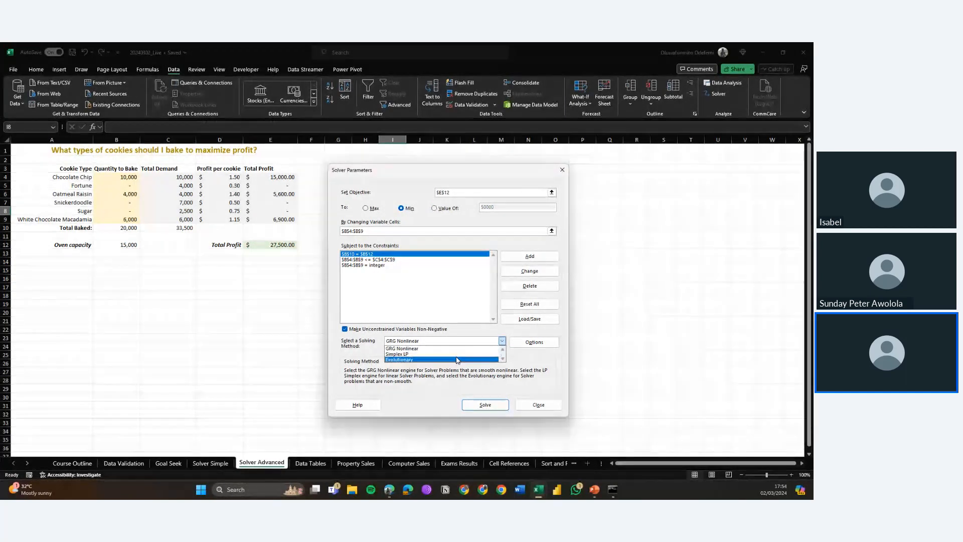
pyautogui.click(457, 355)
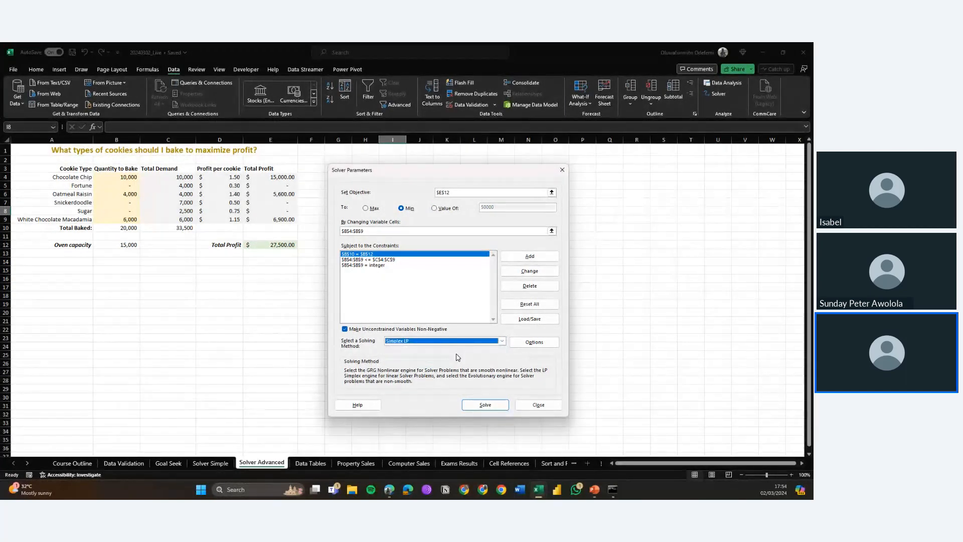
pyautogui.click(484, 404)
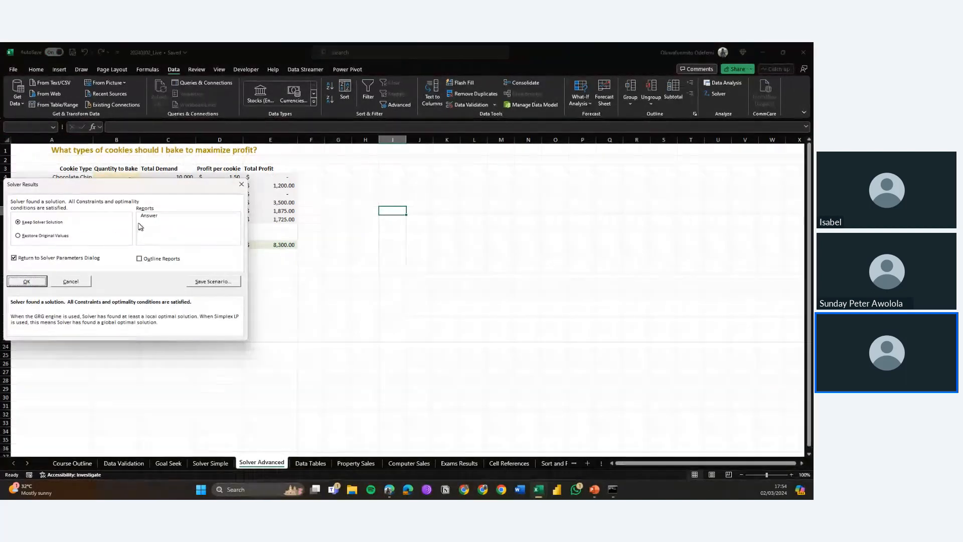
# Step: Restore the original values and return to the Solver Parameters dialog
pyautogui.moveTo(120, 184); pyautogui.dragTo(496, 194)
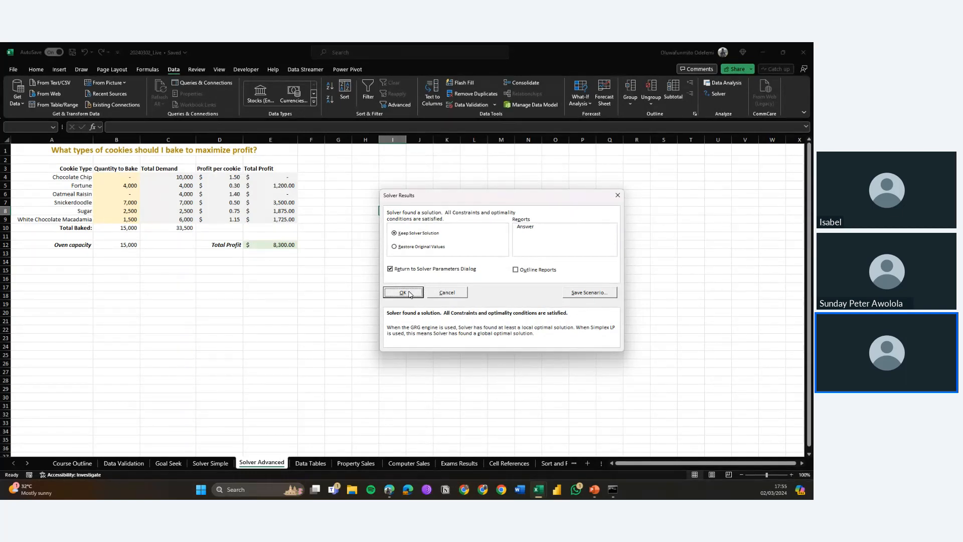
pyautogui.click(414, 246)
pyautogui.click(405, 292)
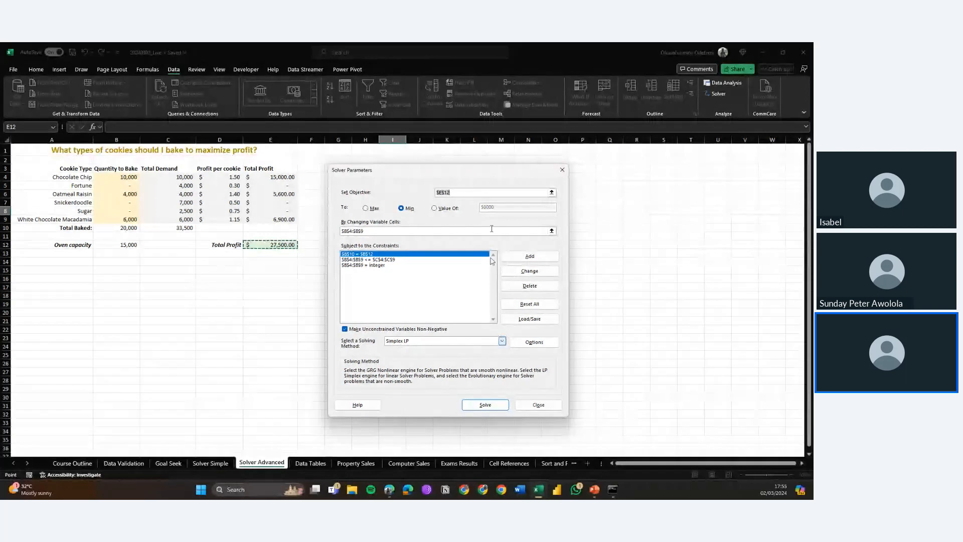
# Step: Switch the objective back to Max, solve, and keep the Solver solution while returning to parameters
pyautogui.click(374, 207)
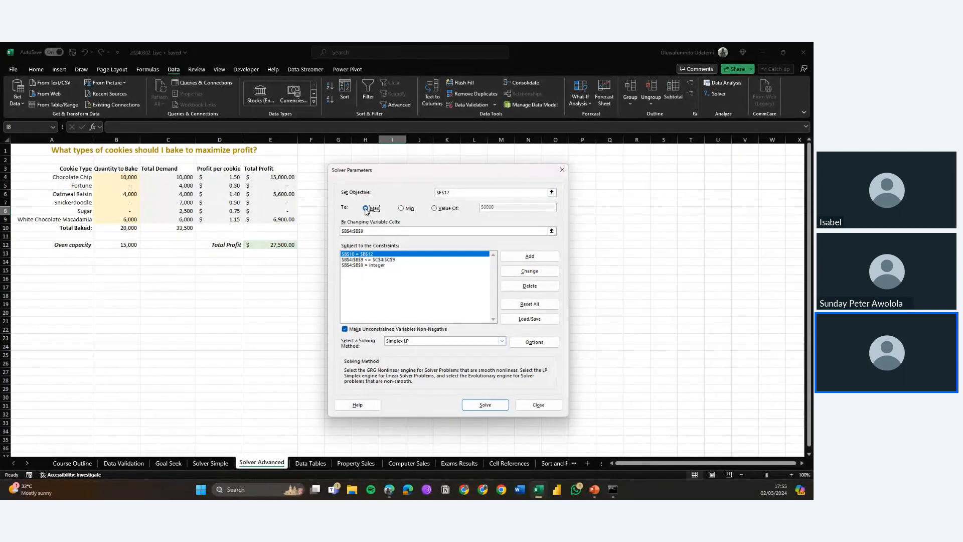
pyautogui.click(477, 405)
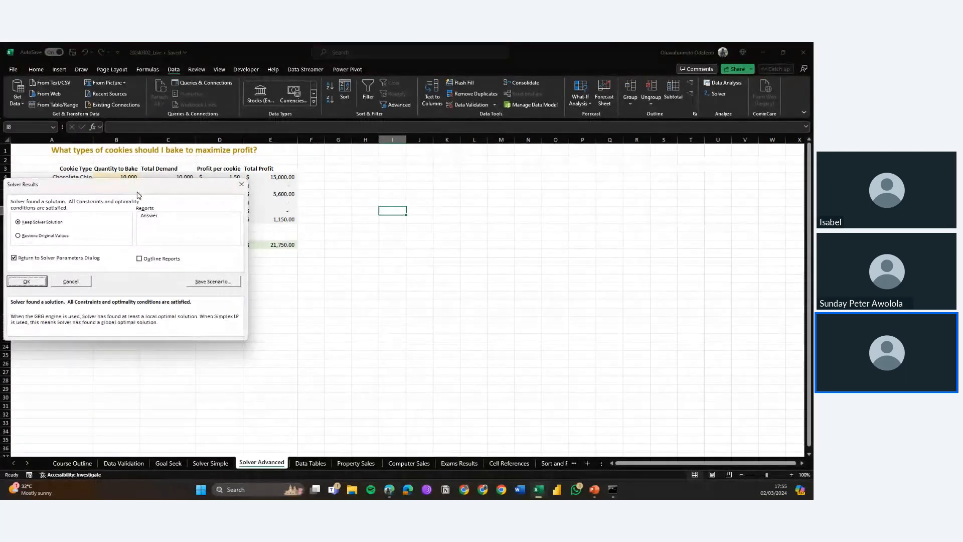
pyautogui.moveTo(144, 190); pyautogui.dragTo(527, 207)
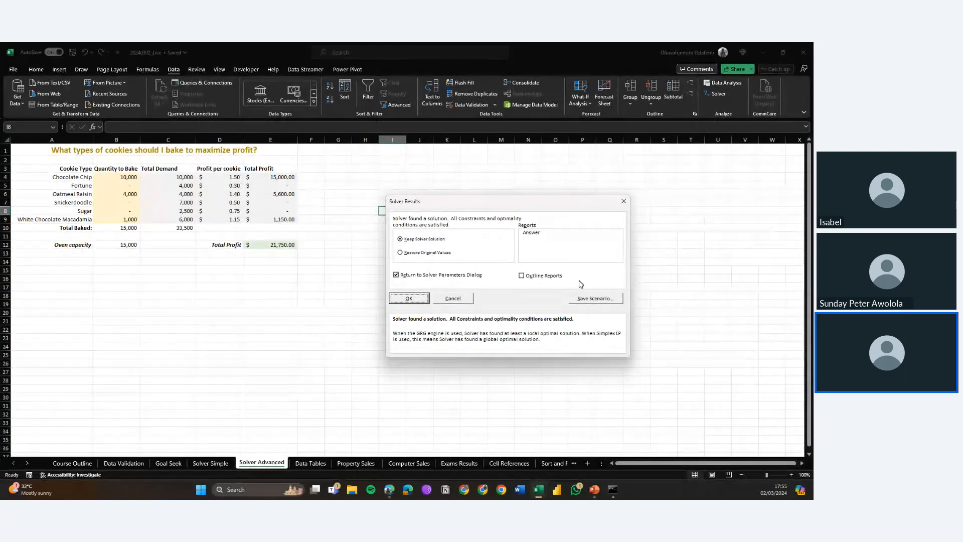
pyautogui.click(408, 298)
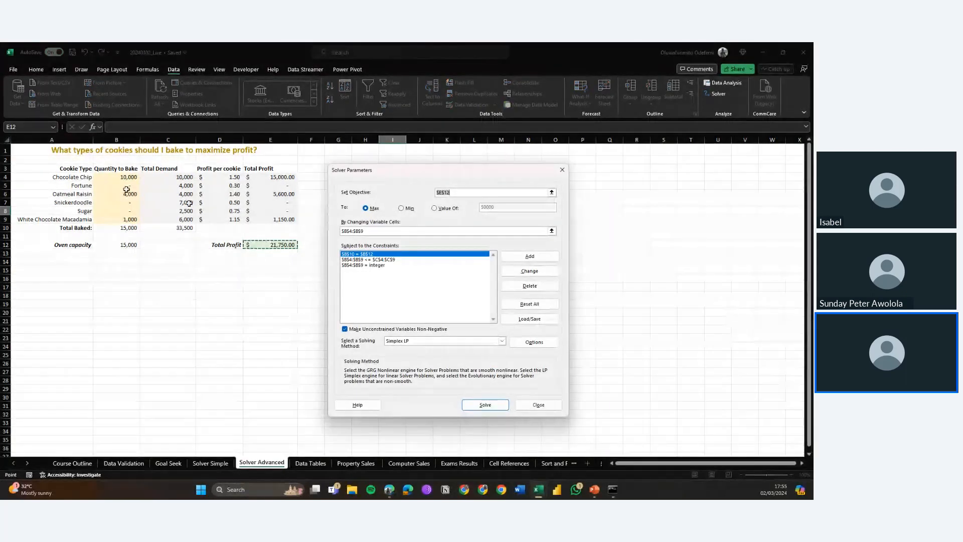
# Step: Confirm Simplex LP as the solving method and close the Solver dialog
pyautogui.click(388, 341)
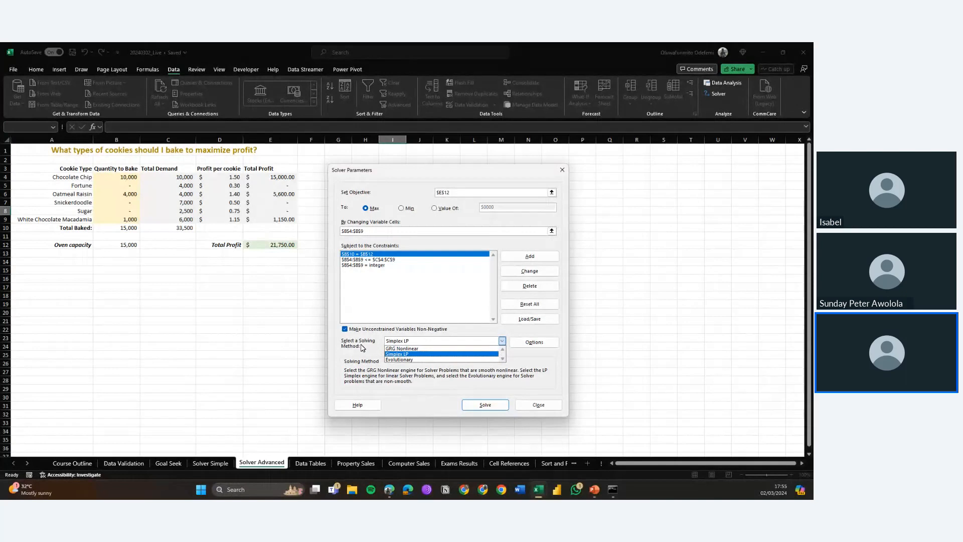
pyautogui.click(409, 354)
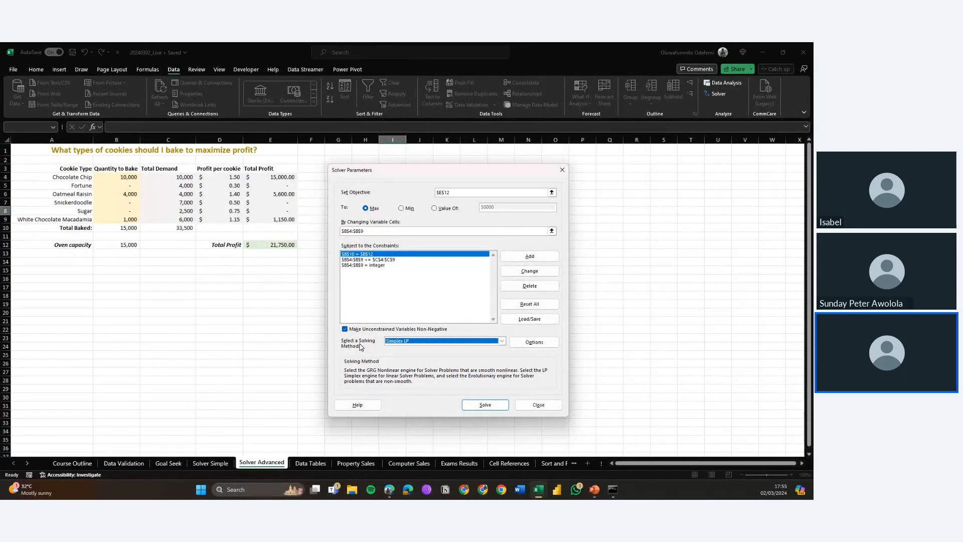
pyautogui.click(539, 405)
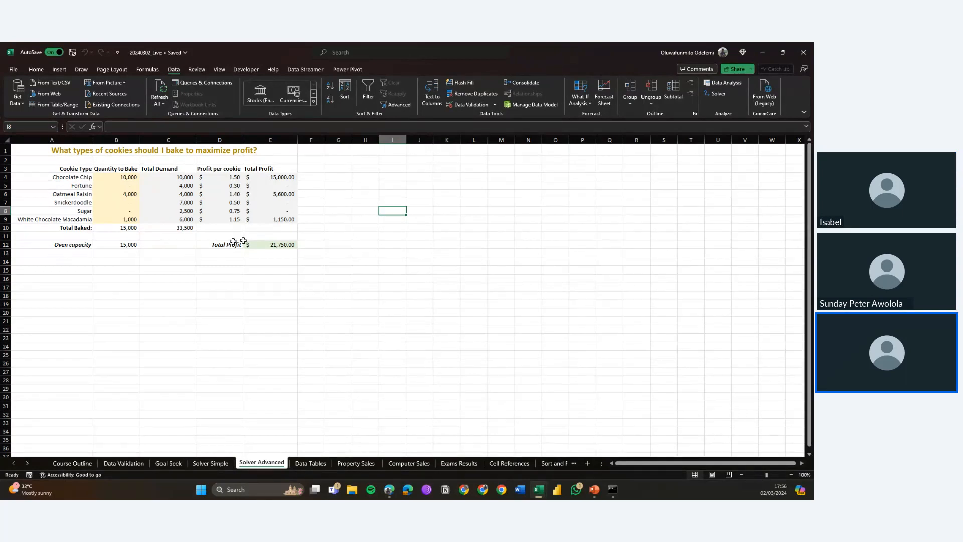
# Step: Reopen Solver and clear the changing variable cells range $B$4:$B$9
pyautogui.click(591, 104)
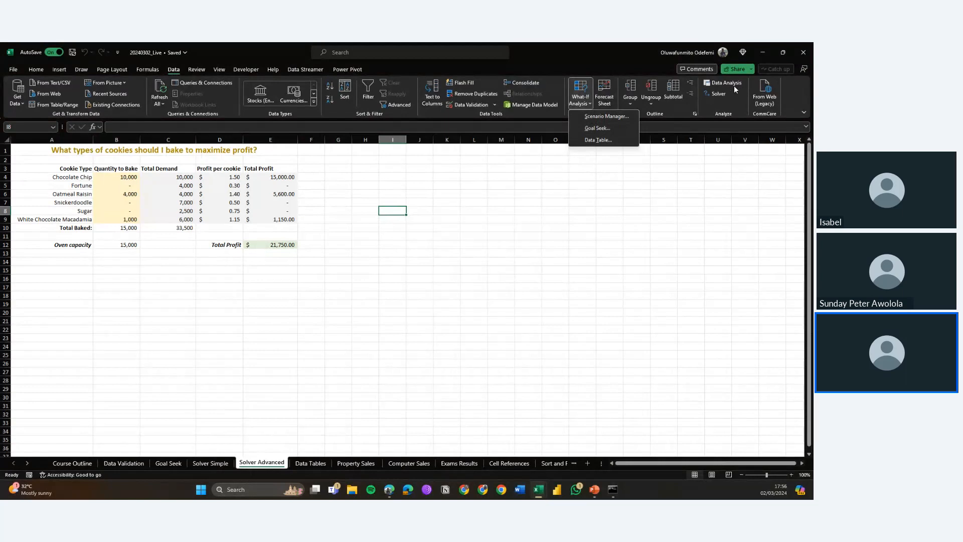
pyautogui.click(719, 94)
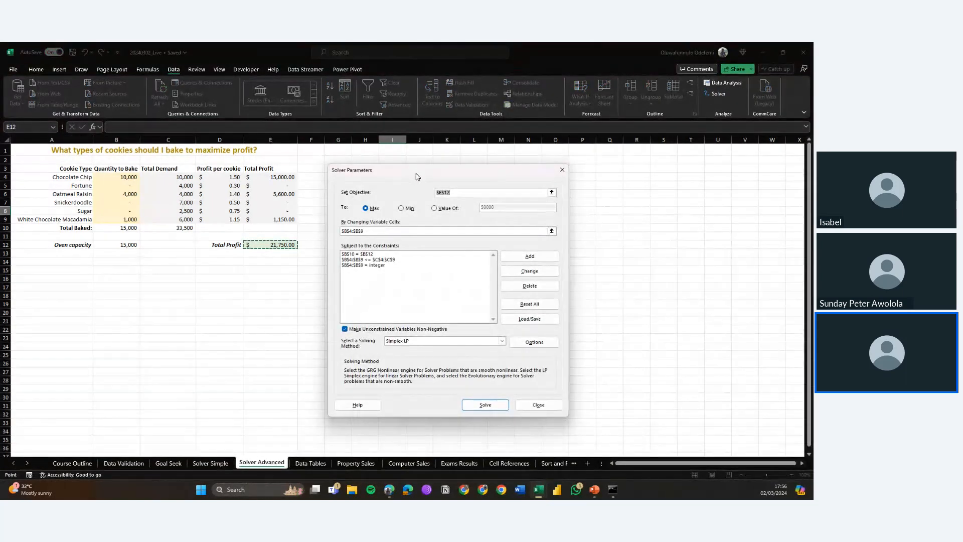
pyautogui.moveTo(415, 177); pyautogui.dragTo(498, 160)
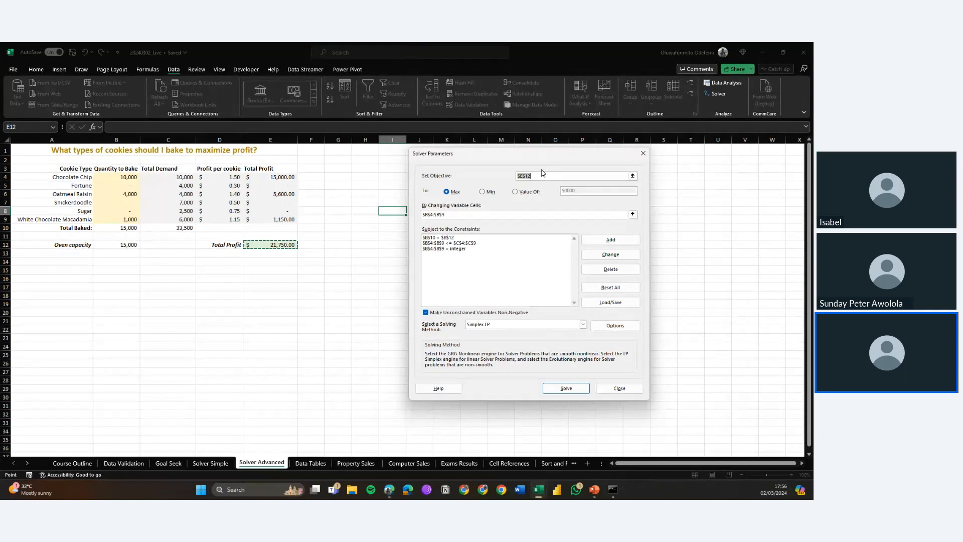
pyautogui.click(535, 219)
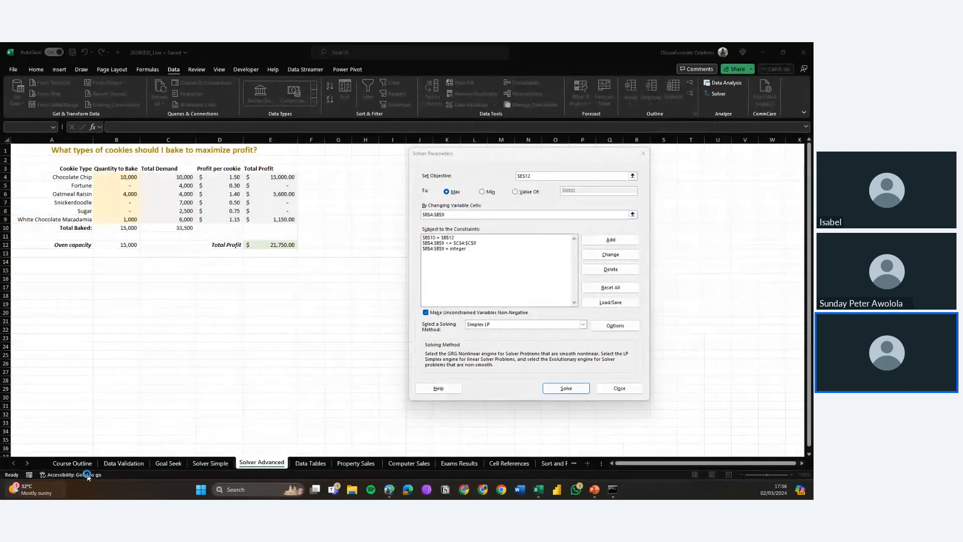
pyautogui.moveTo(46, 480)
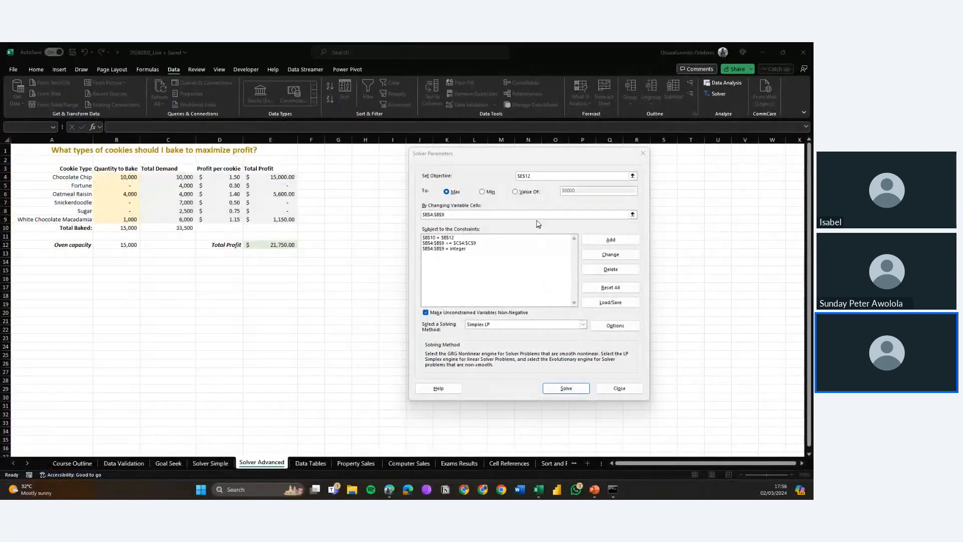
pyautogui.click(536, 222)
pyautogui.press('BackSpace')
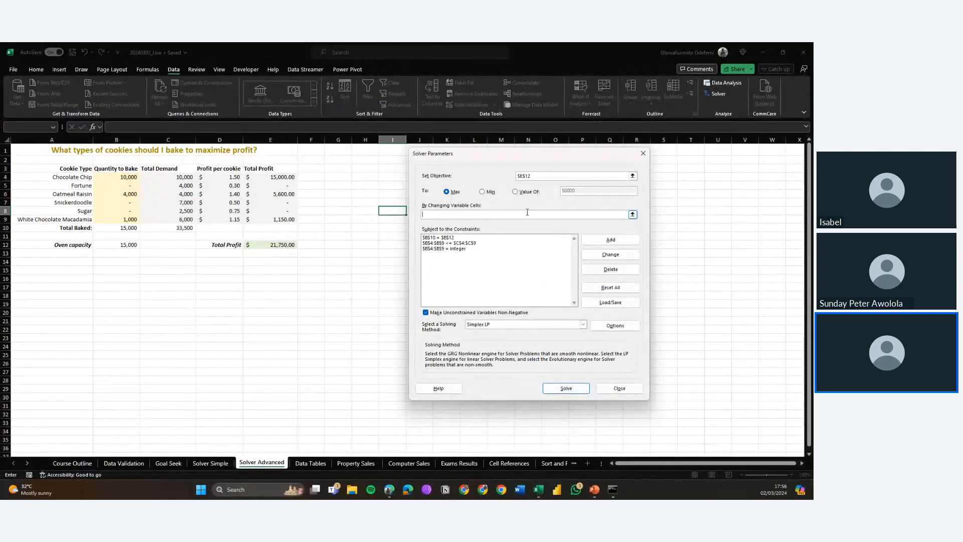
# Step: Delete the $B$10 = $B$12 constraint and close the Solver dialog
pyautogui.click(494, 261)
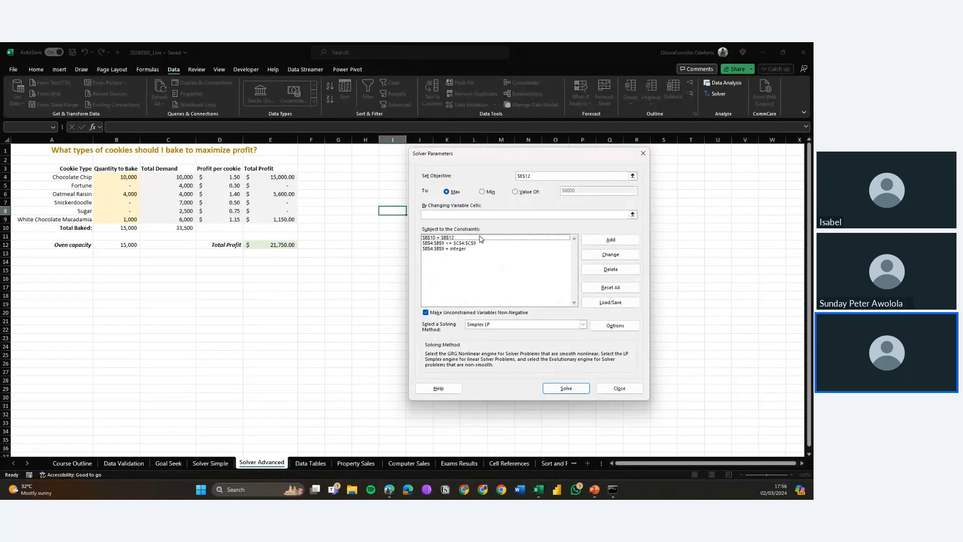
pyautogui.click(480, 238)
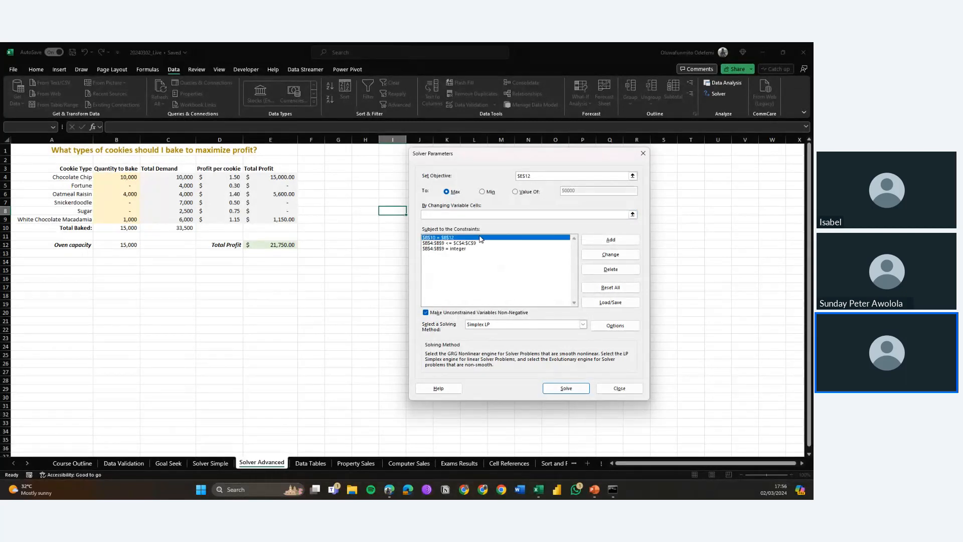
pyautogui.click(611, 269)
pyautogui.press('Escape')
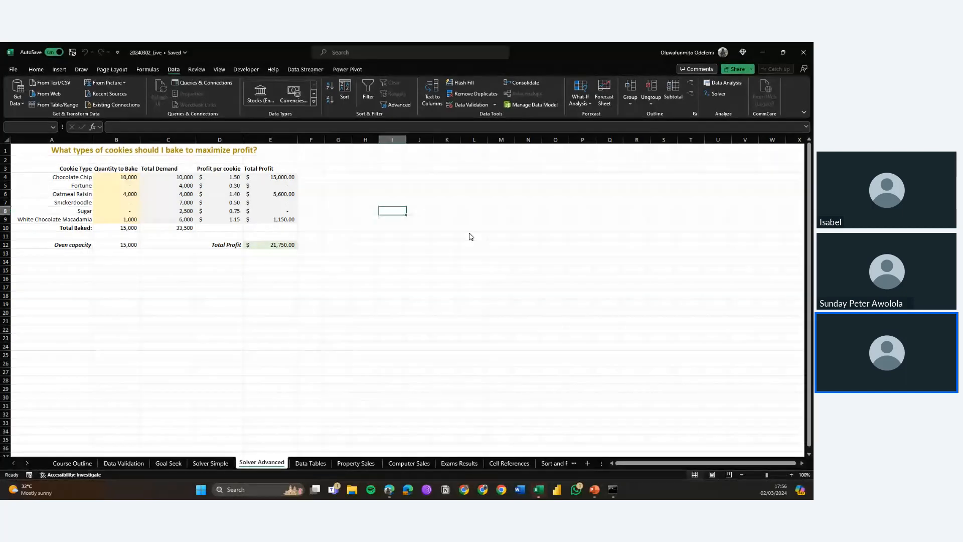
# Step: Reopen Solver and delete the $B$4:$B$9 <= $C$4:$C$9 constraint
pyautogui.hotkey('alt', 'a')
pyautogui.press('y')
pyautogui.press('2')
pyautogui.click(545, 239)
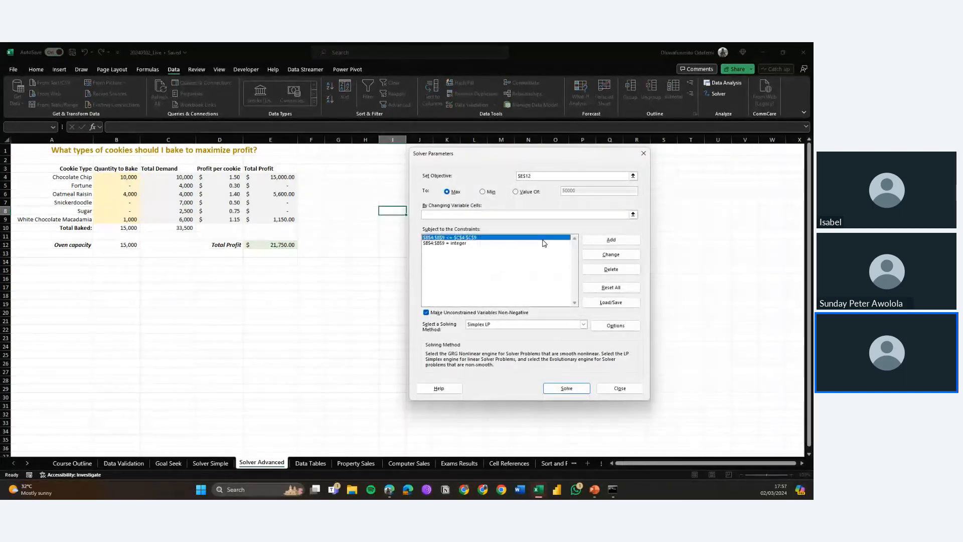
pyautogui.click(602, 272)
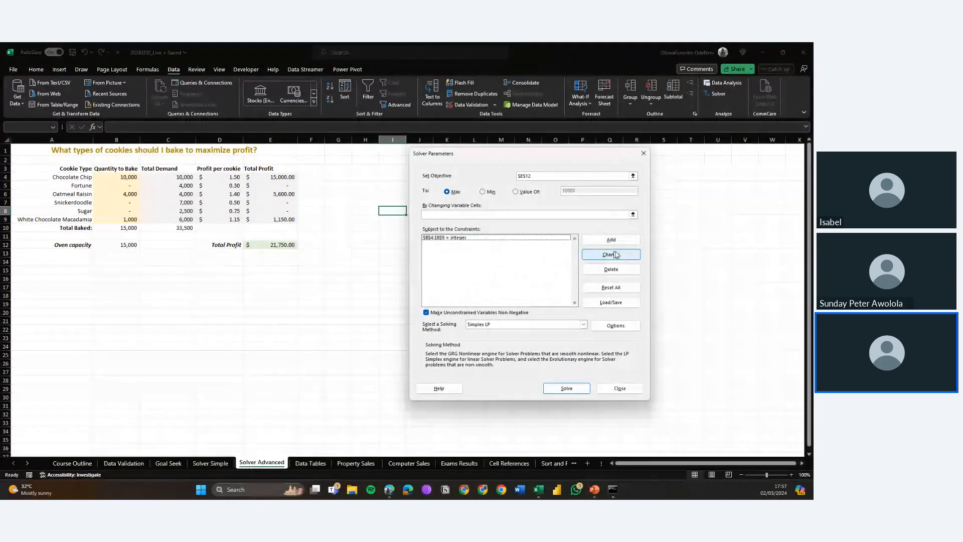
# Step: Delete the $B$4:$B$9 = integer constraint from the Solver parameters
pyautogui.click(558, 238)
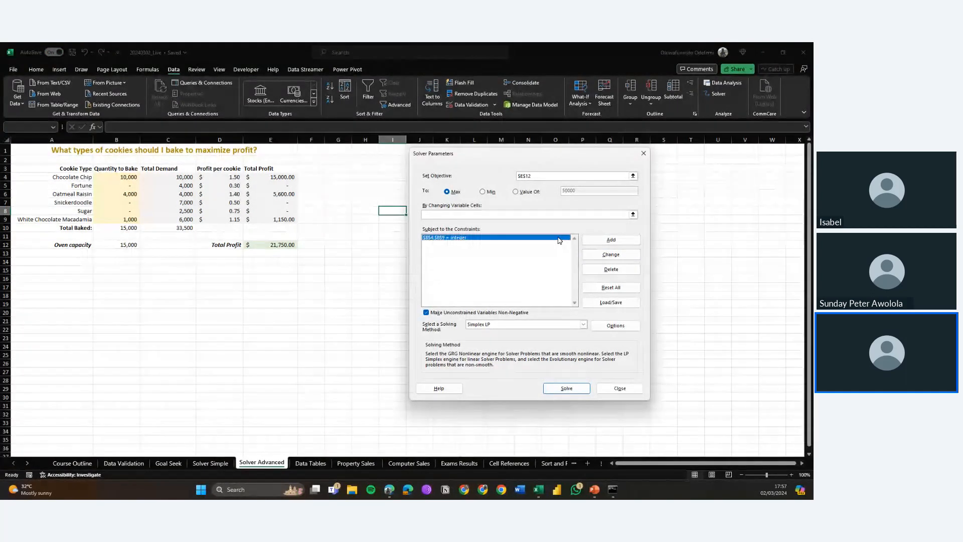
pyautogui.click(608, 270)
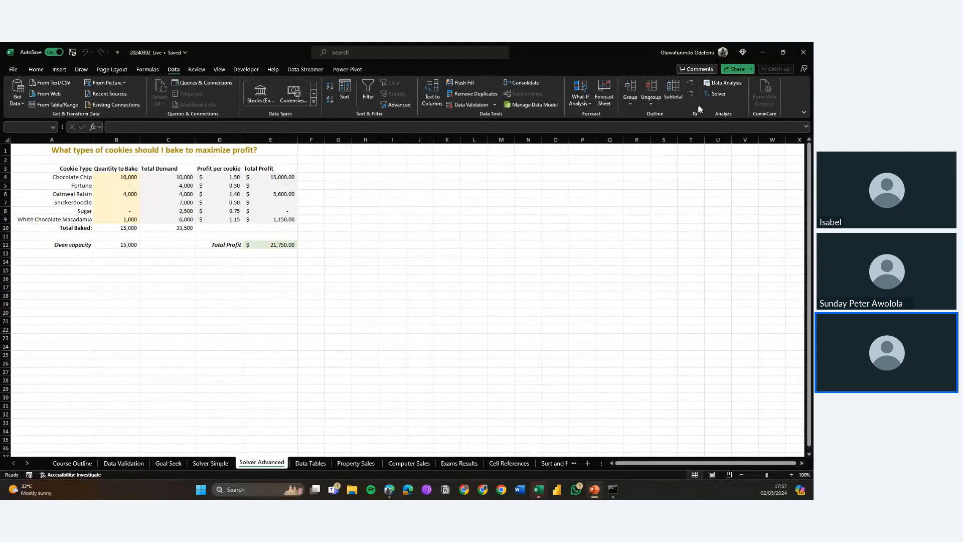
# Step: Reopen Solver, keep $E$12 as the objective, set it to reach a value of 50000, and close the dialog
pyautogui.click(717, 94)
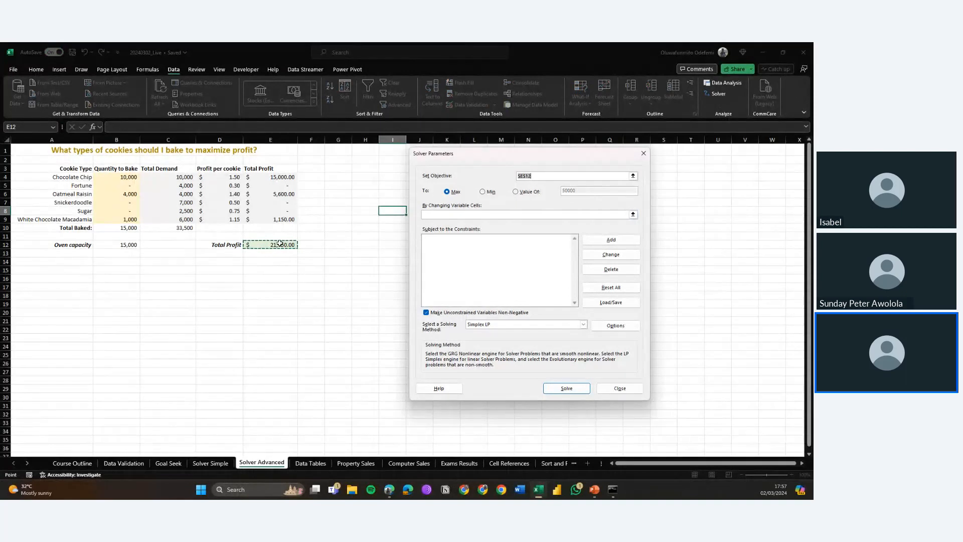
pyautogui.click(318, 250)
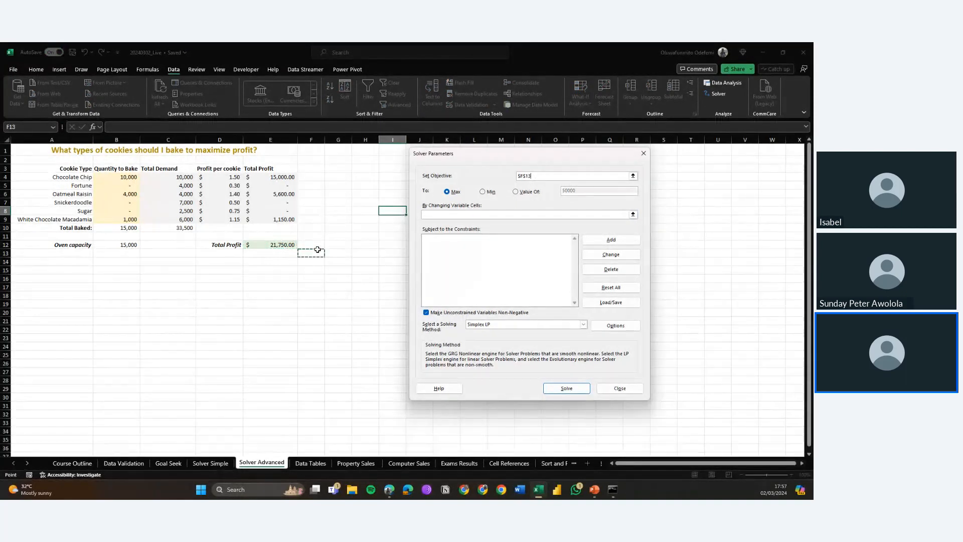
pyautogui.click(267, 243)
pyautogui.click(447, 192)
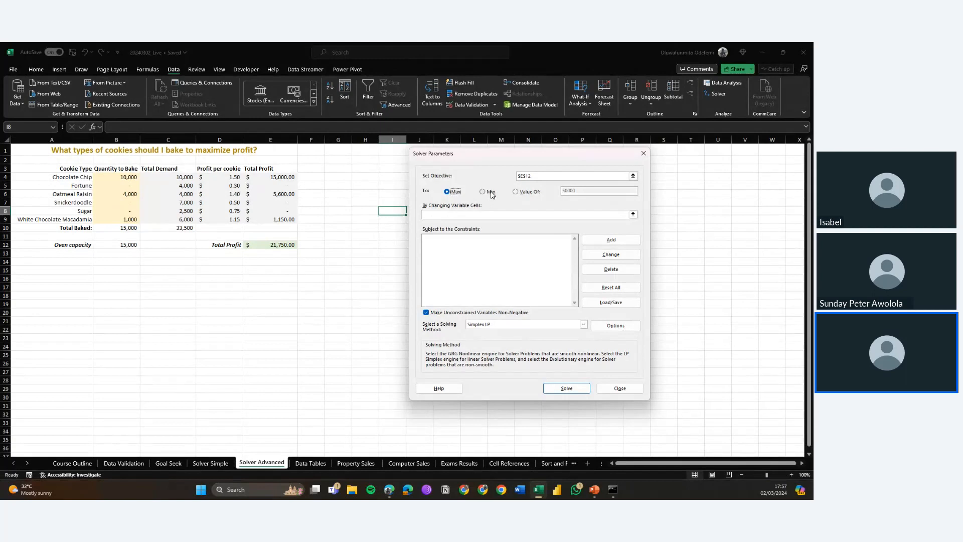
pyautogui.click(522, 194)
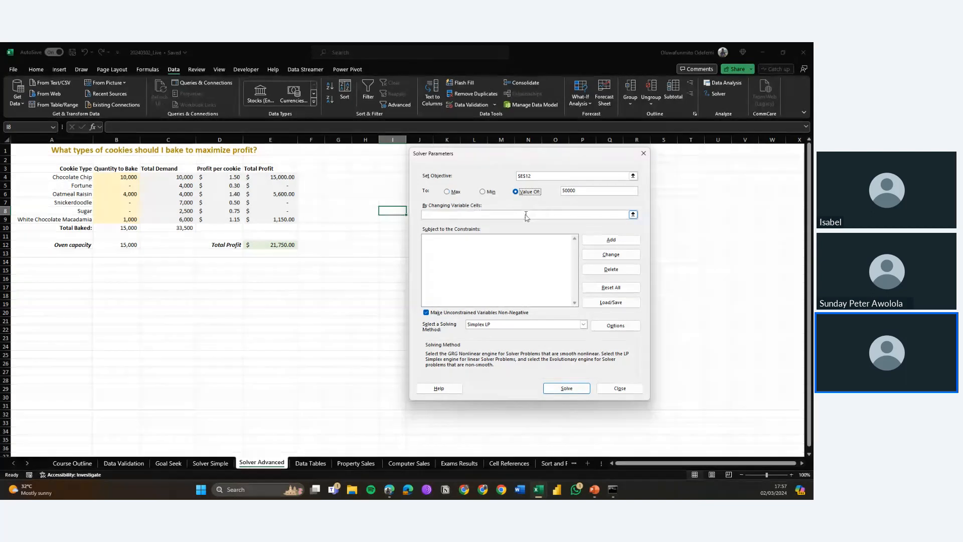
pyautogui.click(526, 215)
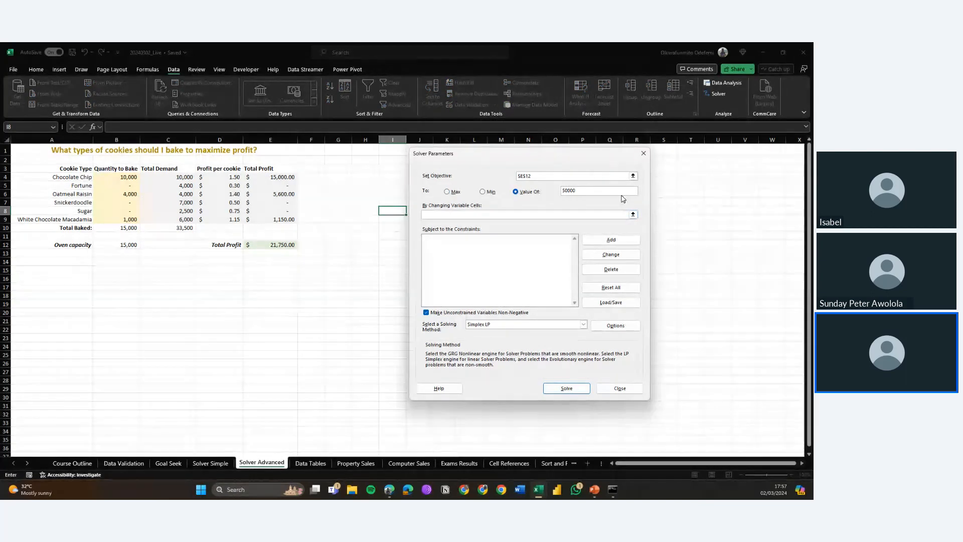
pyautogui.click(644, 154)
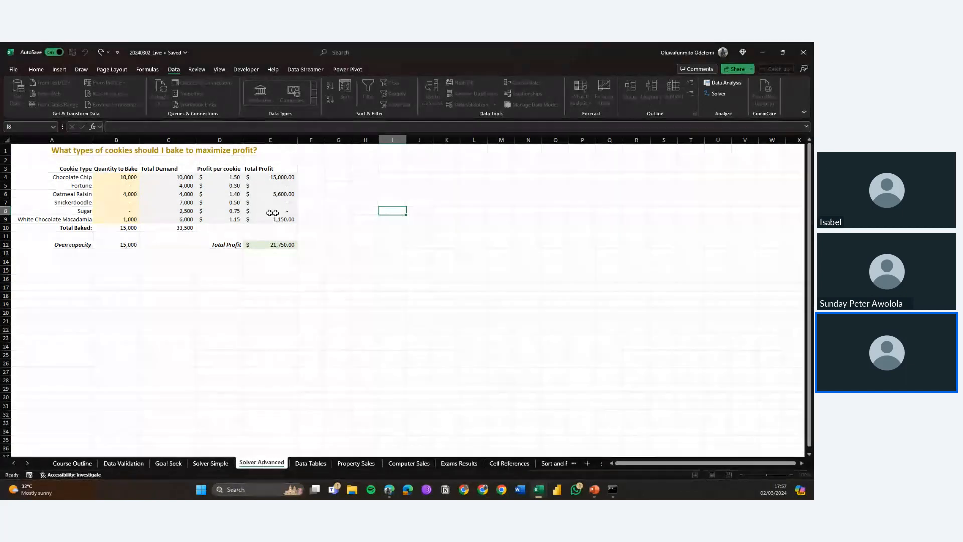
# Step: Clear the Quantity to Bake values in B4:B9
pyautogui.moveTo(106, 177); pyautogui.dragTo(108, 216)
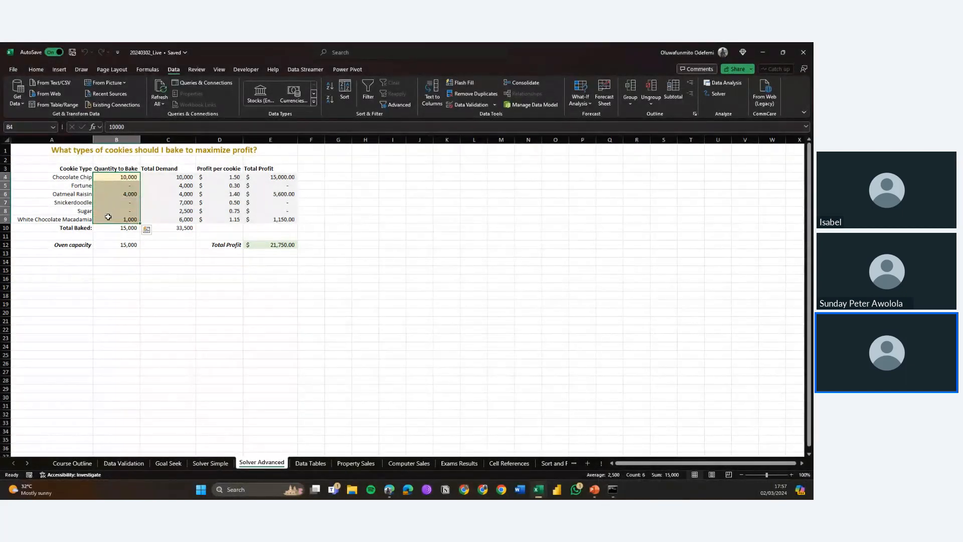
pyautogui.press('Delete')
pyautogui.press('Up')
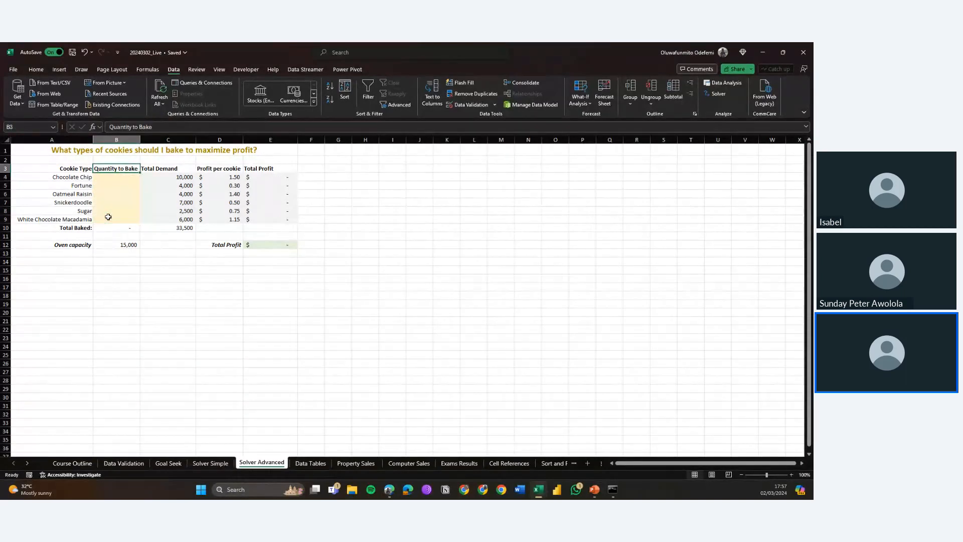
pyautogui.press('Down')
pyautogui.press('Down')
pyautogui.press('Down')
pyautogui.press('Down')
pyautogui.press('Down')
pyautogui.press('Down')
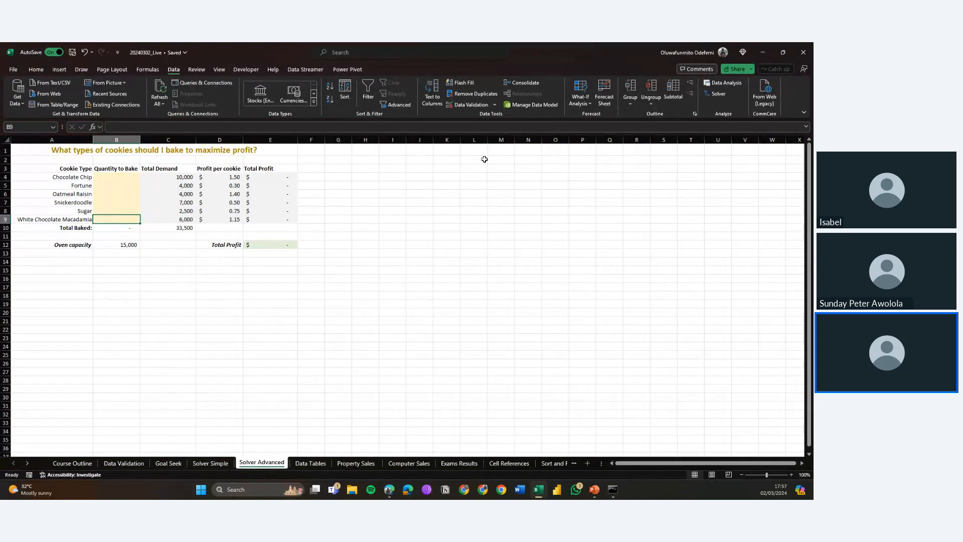
# Step: Reopen Solver with objective $E$12 and set the changing variable cells to $B$4:$B$9
pyautogui.click(716, 96)
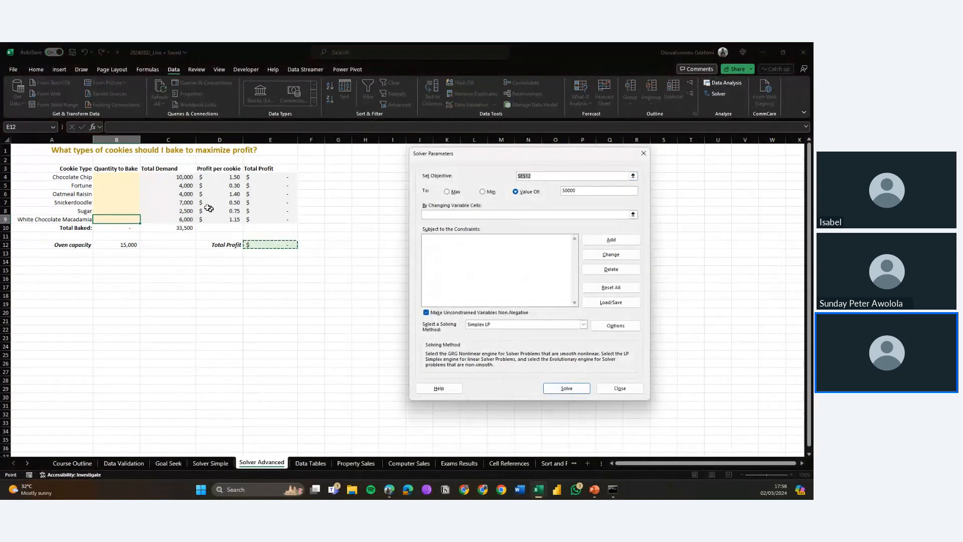
pyautogui.click(122, 178)
pyautogui.press('Down')
pyautogui.press('Down')
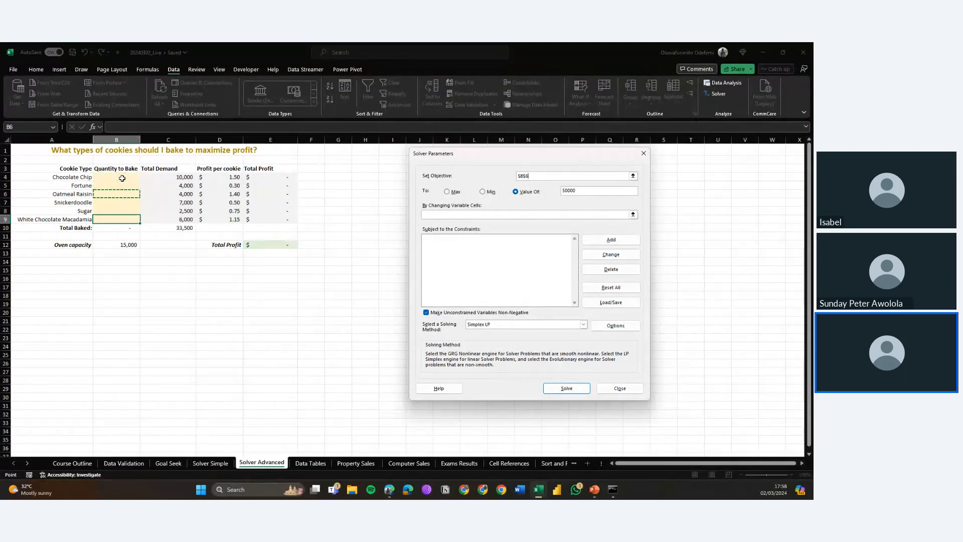
pyautogui.press('Down')
pyautogui.press('Down')
pyautogui.press('Down')
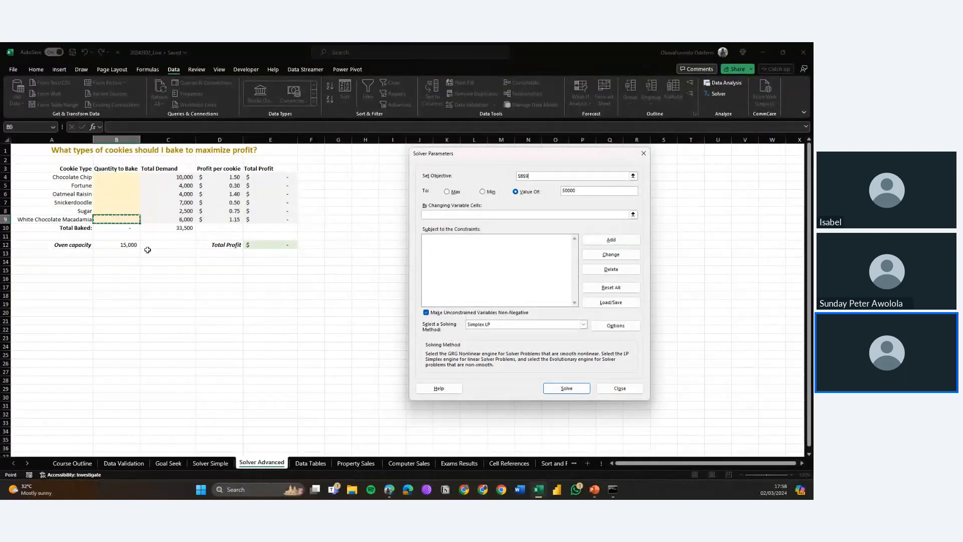
pyautogui.click(256, 246)
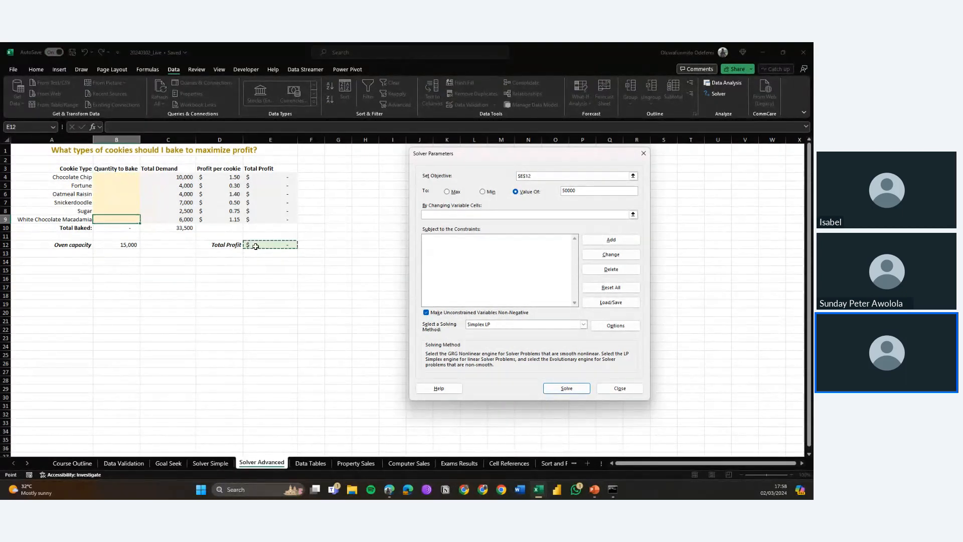
pyautogui.click(496, 216)
pyautogui.moveTo(115, 178); pyautogui.dragTo(120, 220)
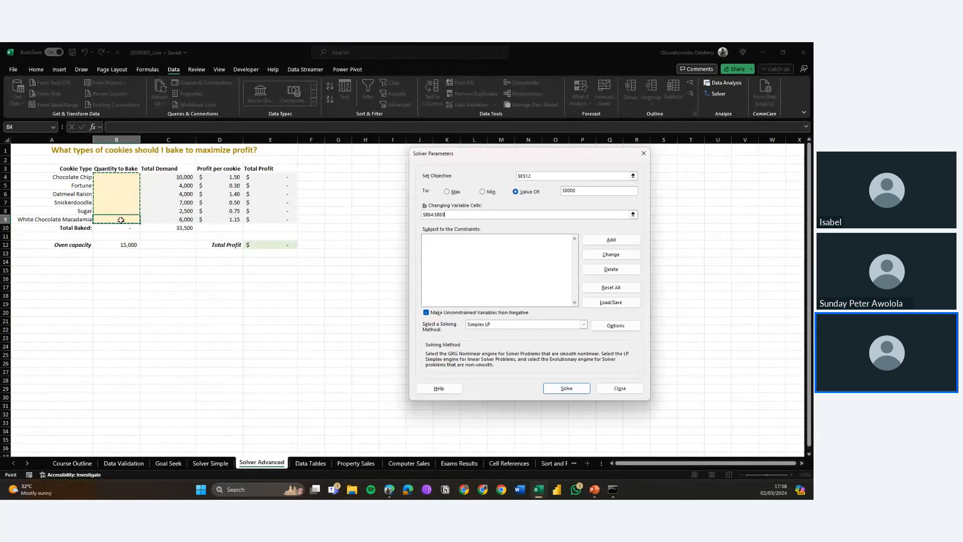
# Step: Add the constraint $B$10 <= $B$12 for total baked versus oven capacity
pyautogui.click(489, 249)
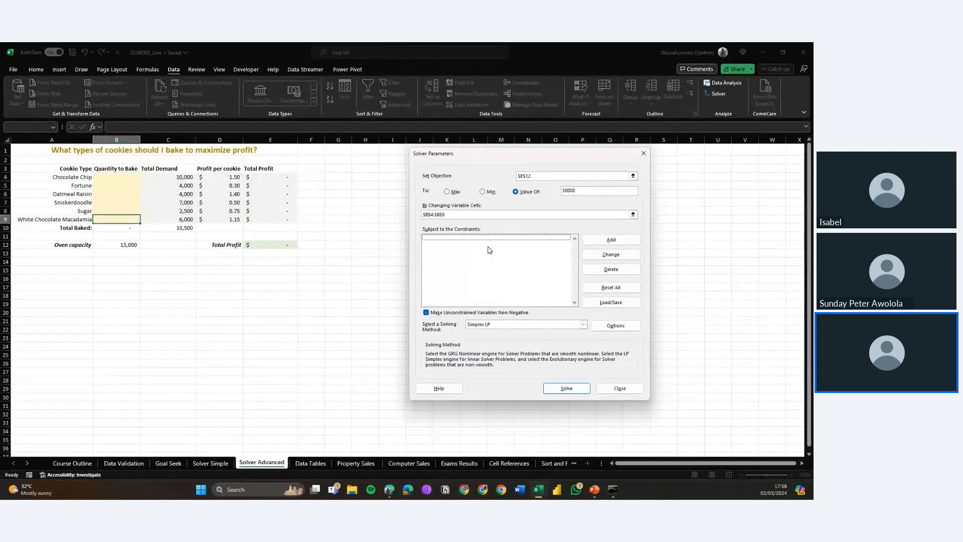
pyautogui.click(587, 240)
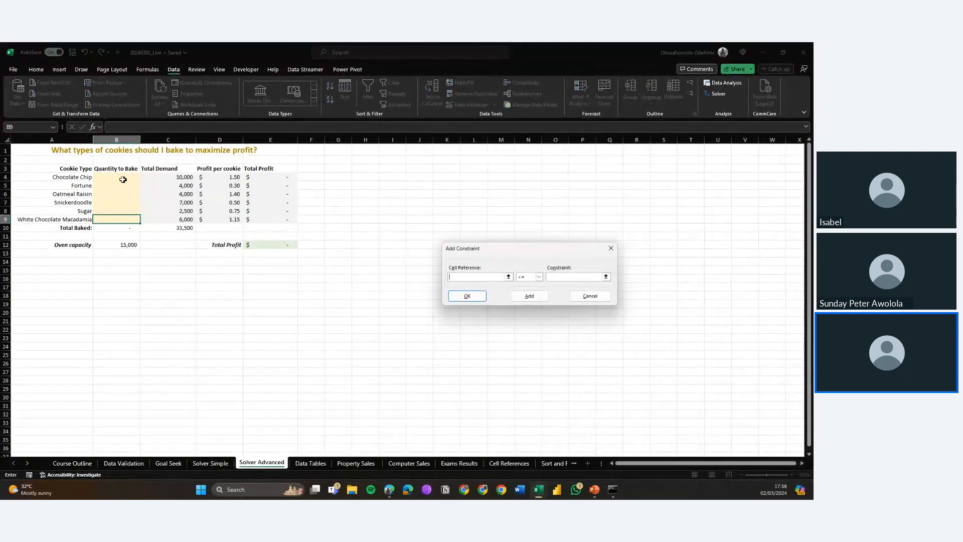
pyautogui.click(108, 248)
pyautogui.click(101, 229)
pyautogui.click(567, 277)
pyautogui.click(124, 246)
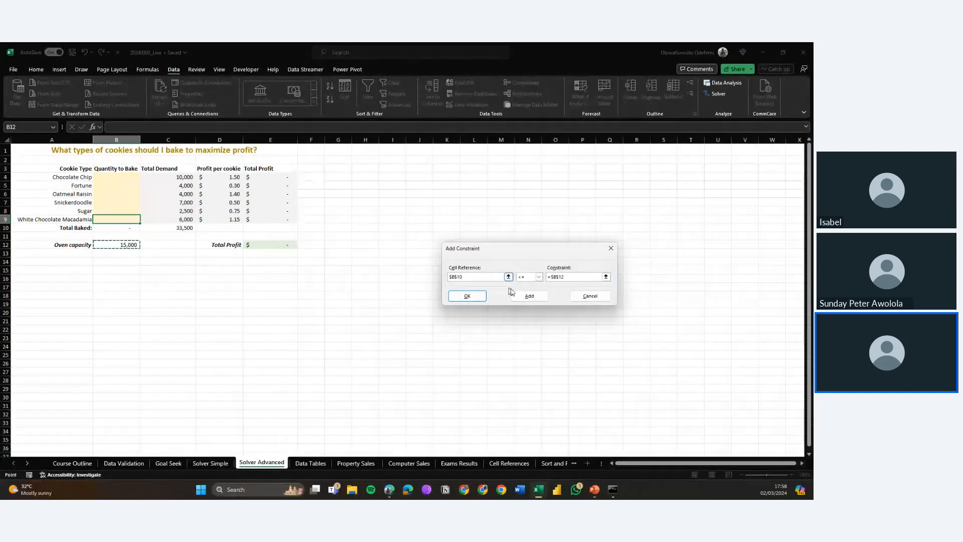
pyautogui.click(529, 296)
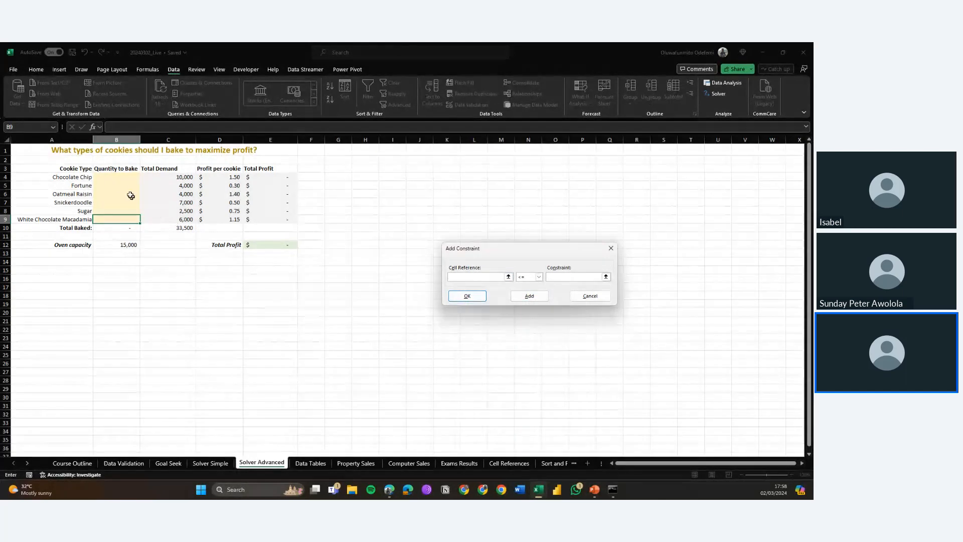
# Step: Add an integer constraint on the quantities $B$4:$B$9
pyautogui.moveTo(118, 177); pyautogui.dragTo(119, 221)
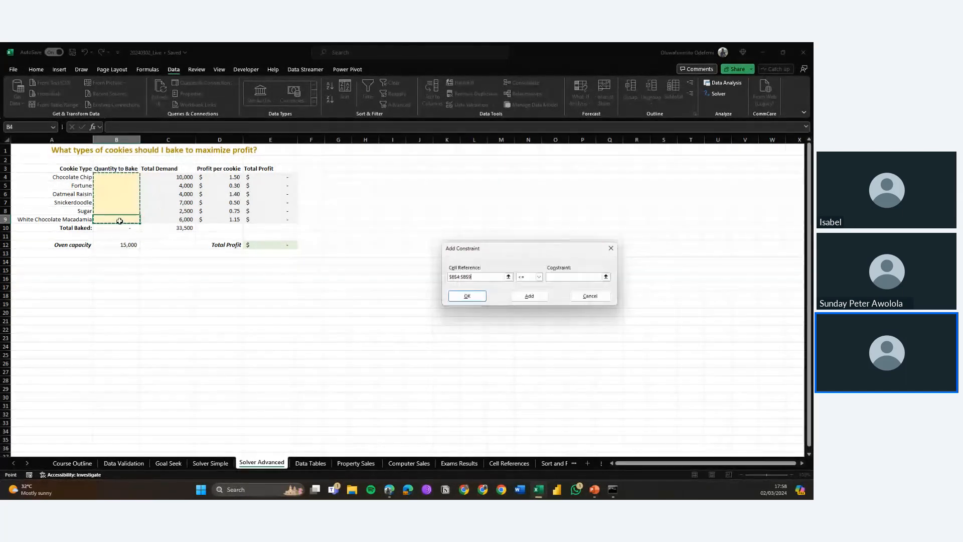
pyautogui.click(536, 280)
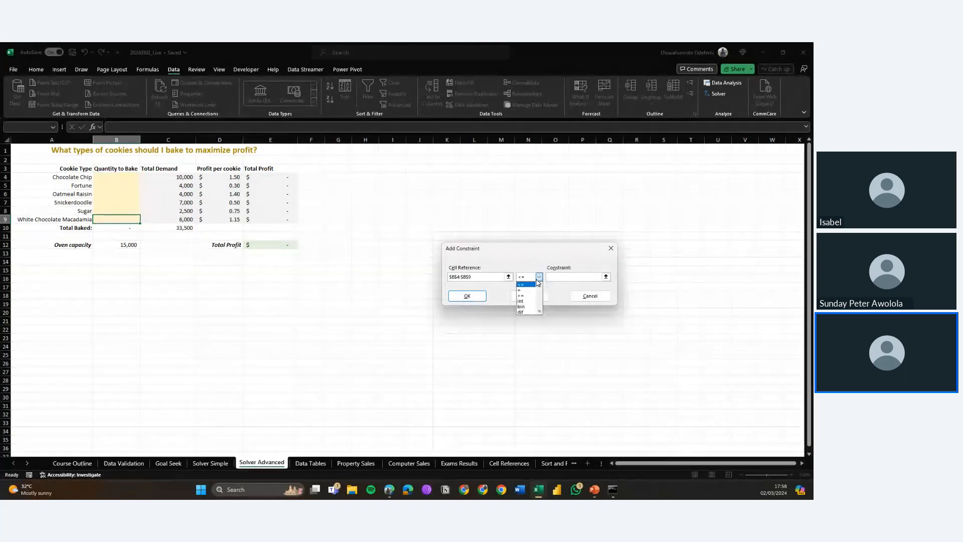
pyautogui.click(524, 302)
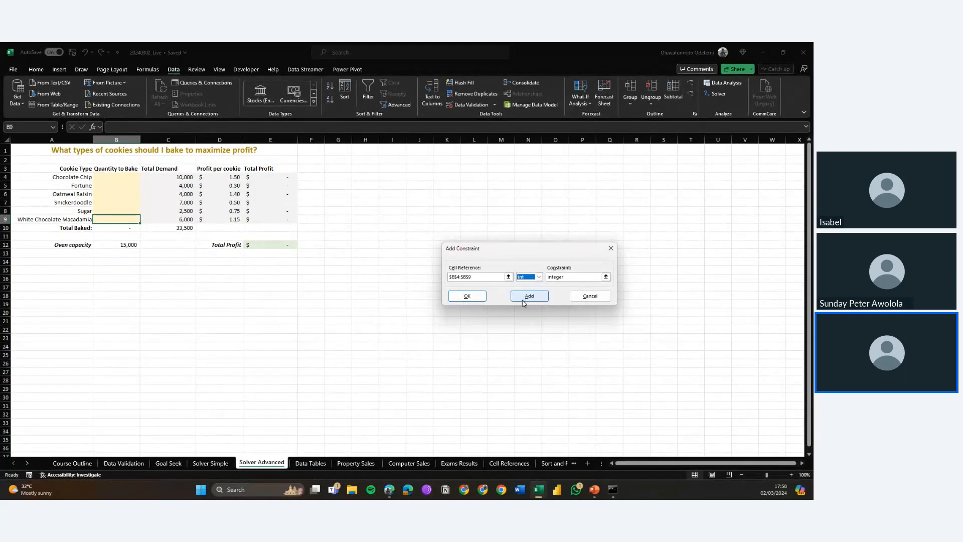
pyautogui.click(522, 299)
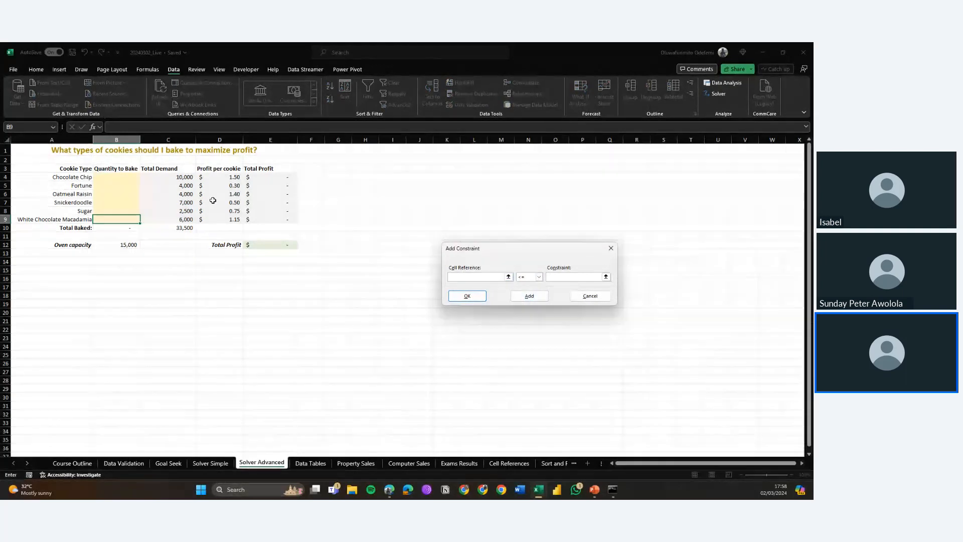
# Step: Add the constraint $B$4:$B$9 <= $C$4:$C$9 and return to the Solver parameters
pyautogui.click(107, 180)
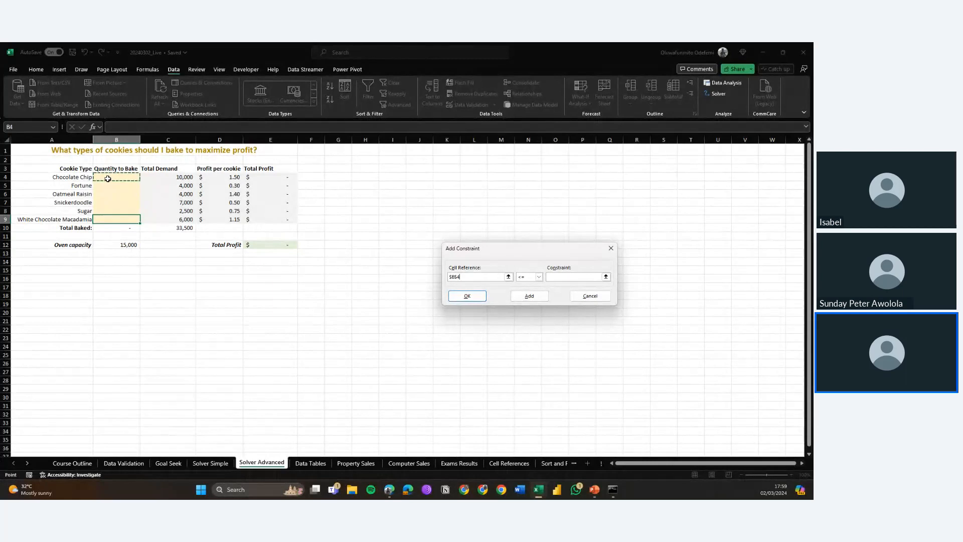
pyautogui.moveTo(108, 179); pyautogui.dragTo(110, 219)
pyautogui.click(555, 275)
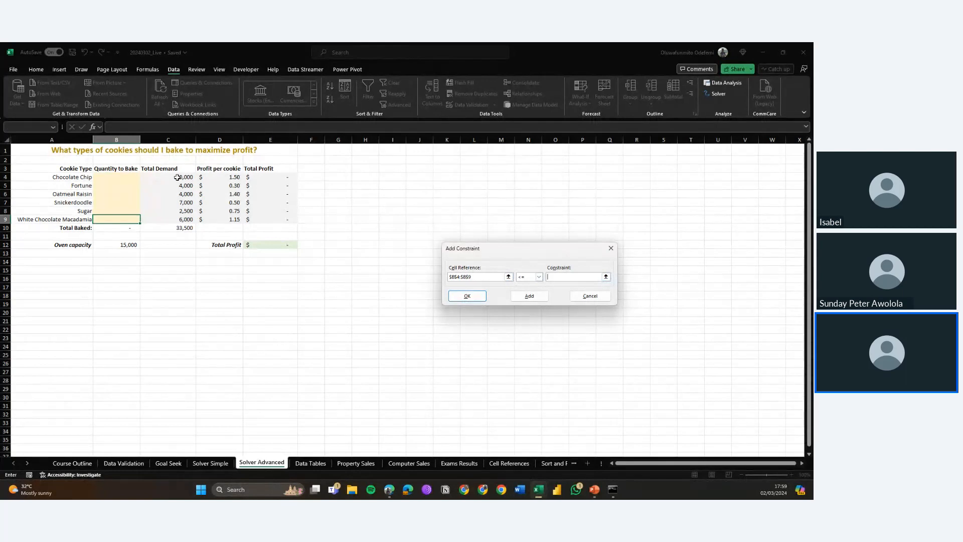
pyautogui.moveTo(177, 177); pyautogui.dragTo(182, 219)
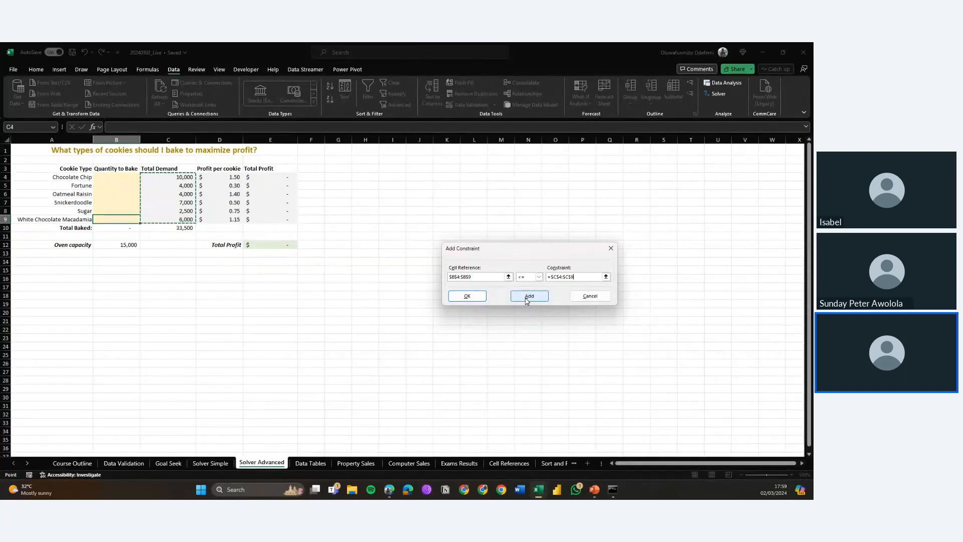
pyautogui.click(467, 296)
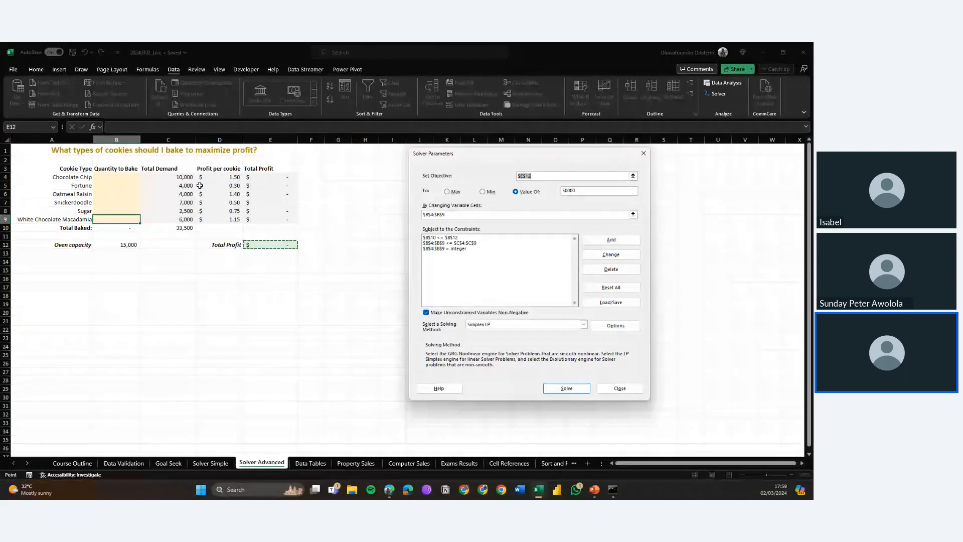
# Step: Try to solve for a total profit value of 50000, keeping the Solver solution and returning to the parameters
pyautogui.click(475, 243)
pyautogui.press('Up')
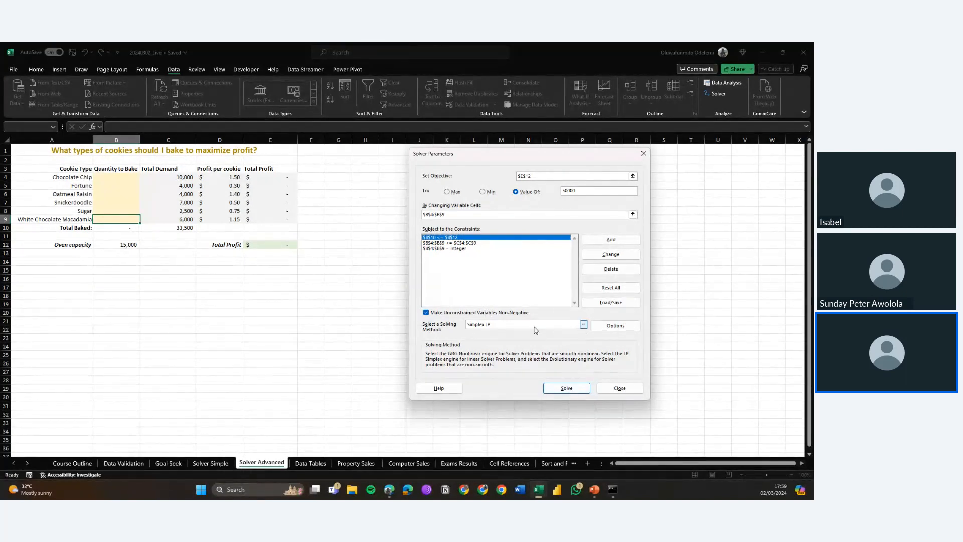
pyautogui.click(575, 391)
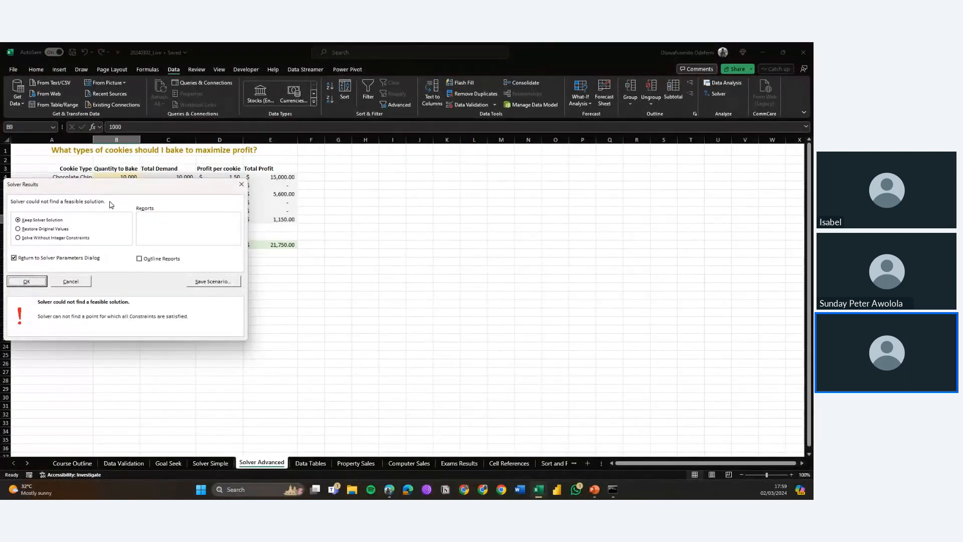
pyautogui.moveTo(109, 191); pyautogui.dragTo(514, 192)
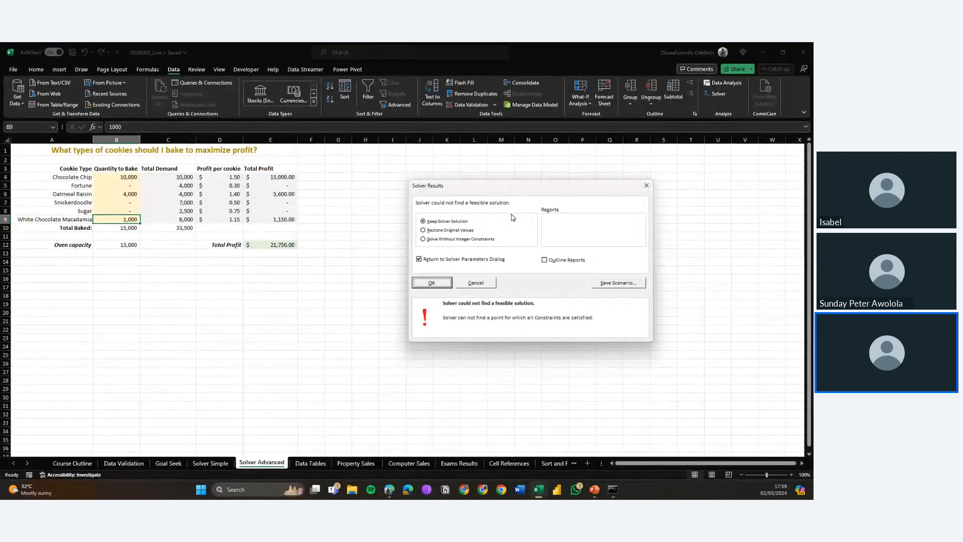
pyautogui.click(431, 283)
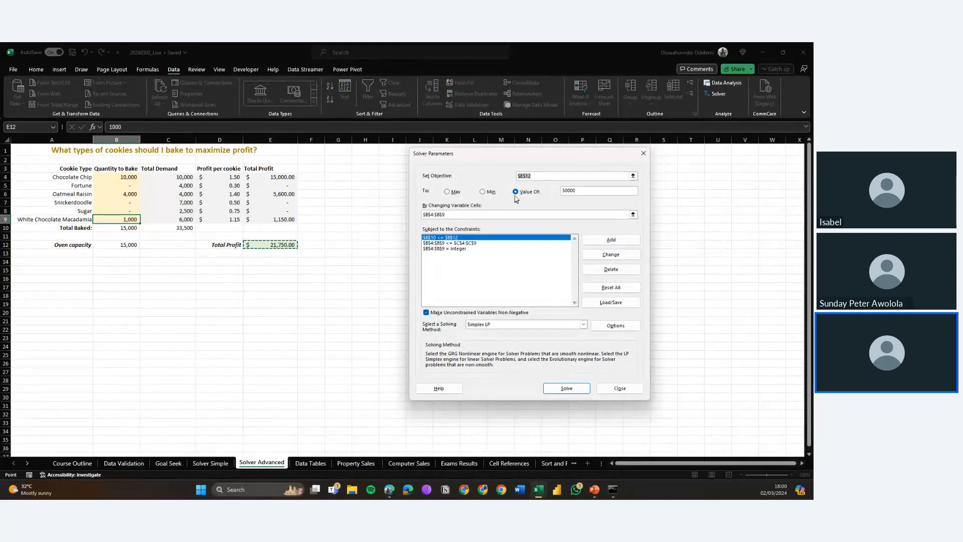
# Step: Switch the objective to Max and solve again
pyautogui.click(446, 193)
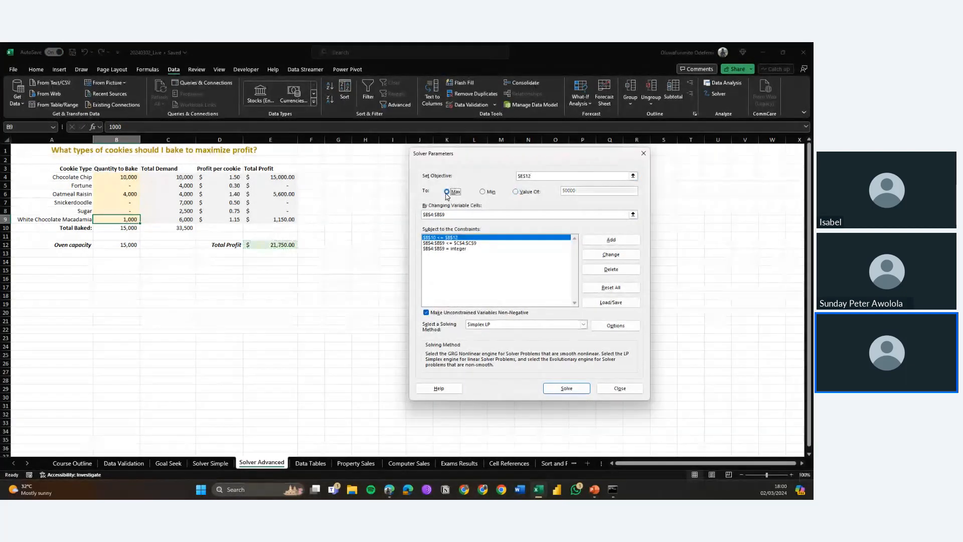
pyautogui.click(574, 389)
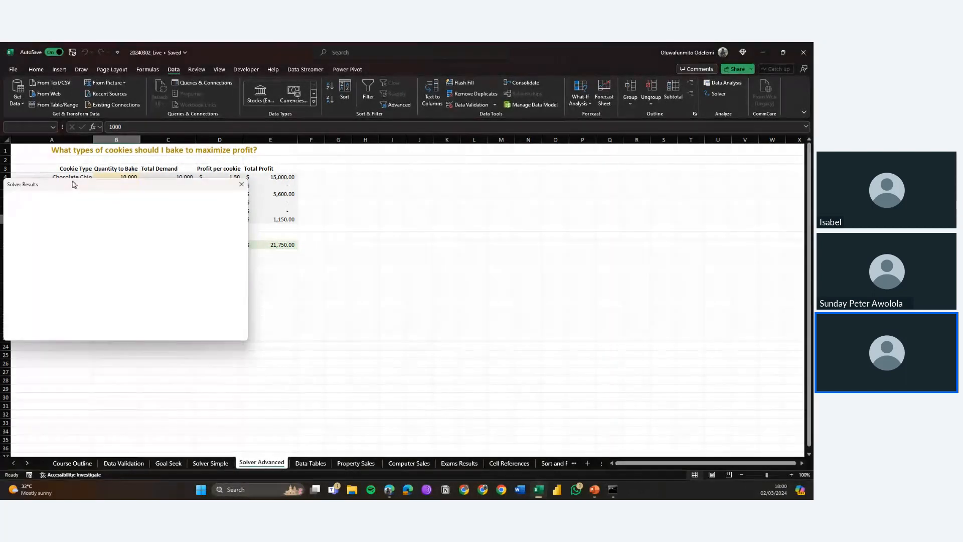
pyautogui.moveTo(80, 188); pyautogui.dragTo(415, 193)
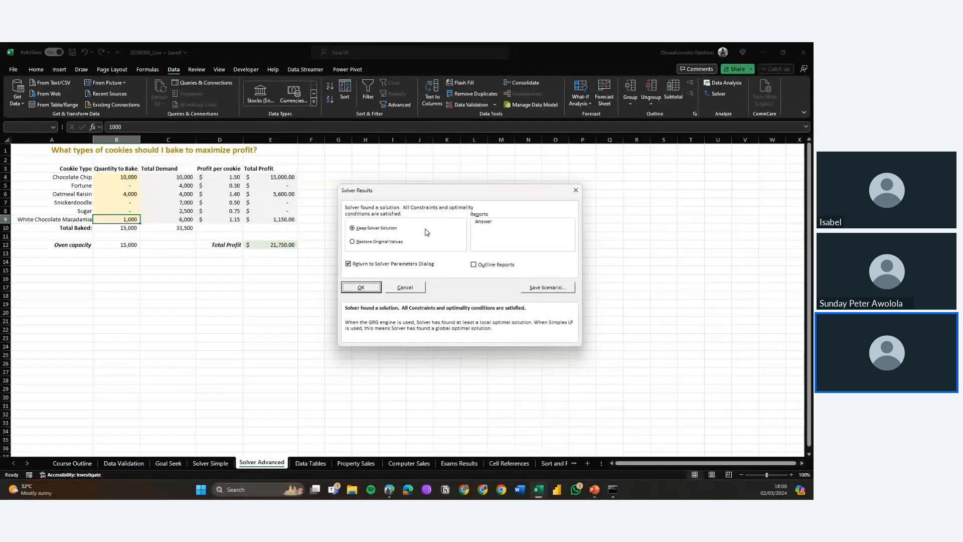
# Step: Keep the Solver solution and close the Solver Parameters dialog
pyautogui.click(372, 288)
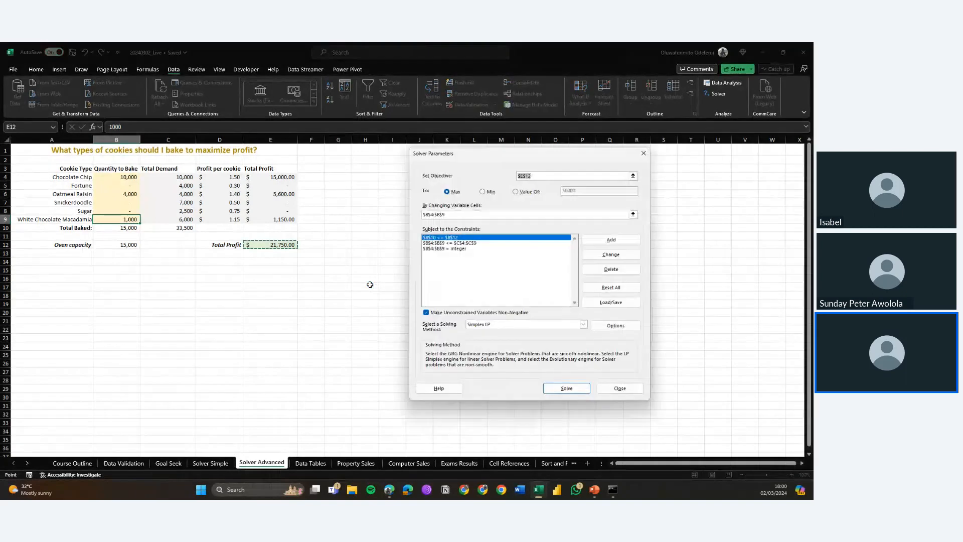
pyautogui.click(642, 155)
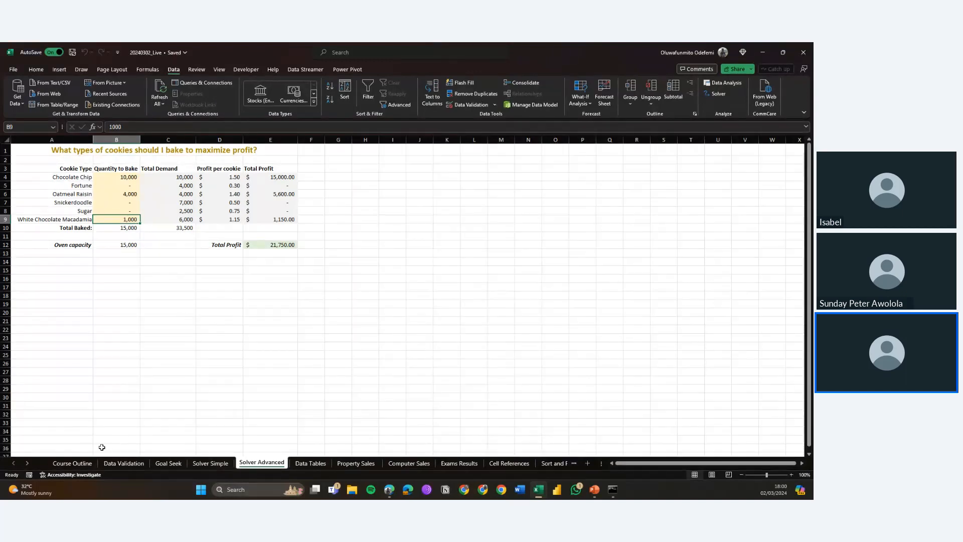
# Step: On the Course Outline sheet, mark the "Creating custom formatting rules" item as Complete
pyautogui.click(80, 464)
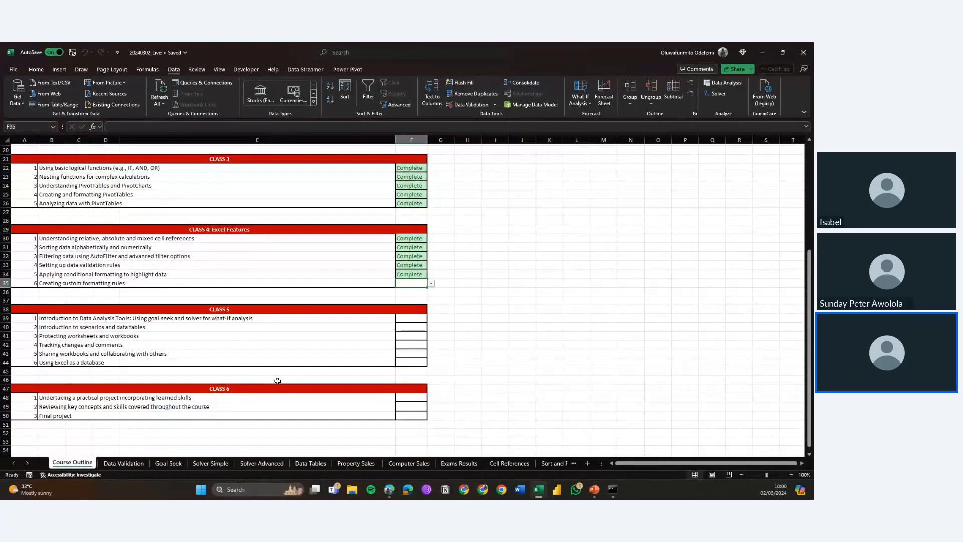
pyautogui.scroll(-2, 277, 381)
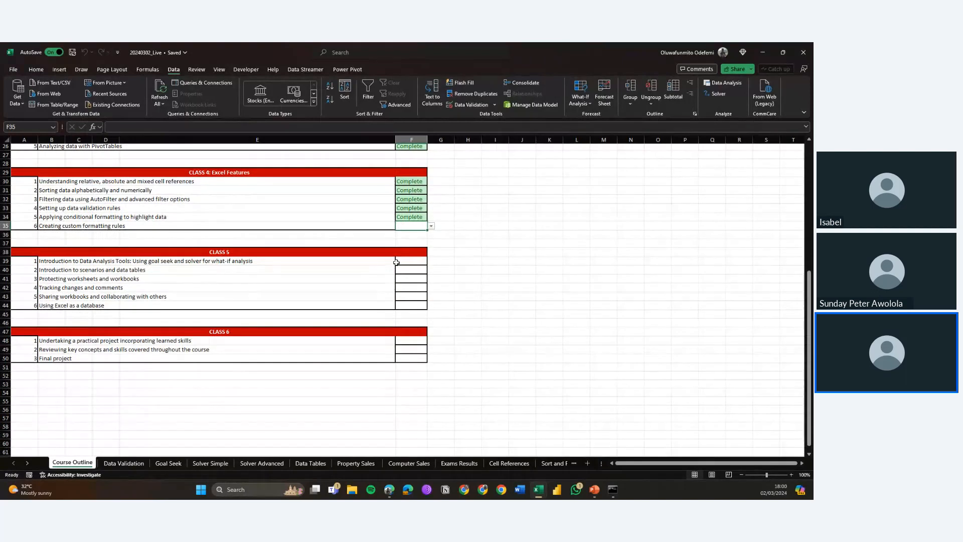
pyautogui.click(432, 227)
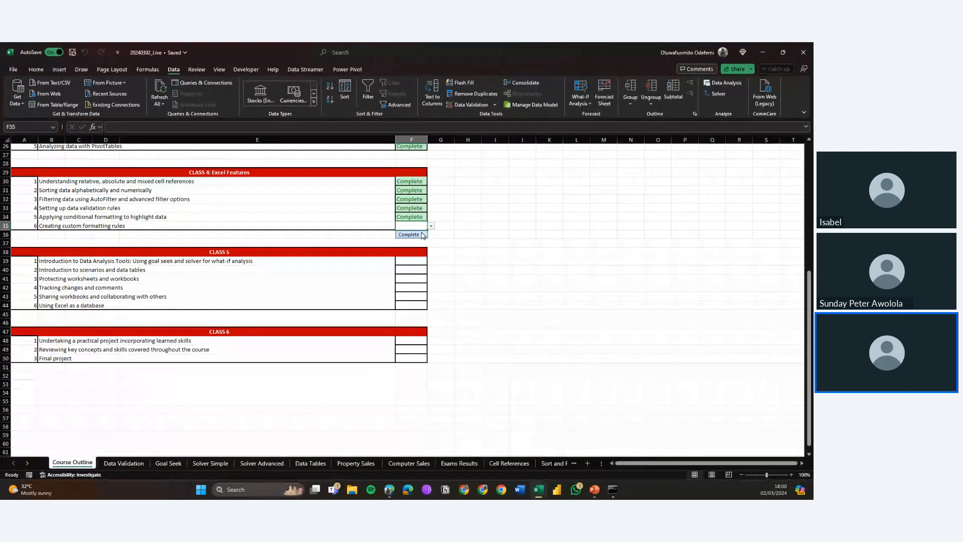
pyautogui.click(421, 235)
pyautogui.click(420, 260)
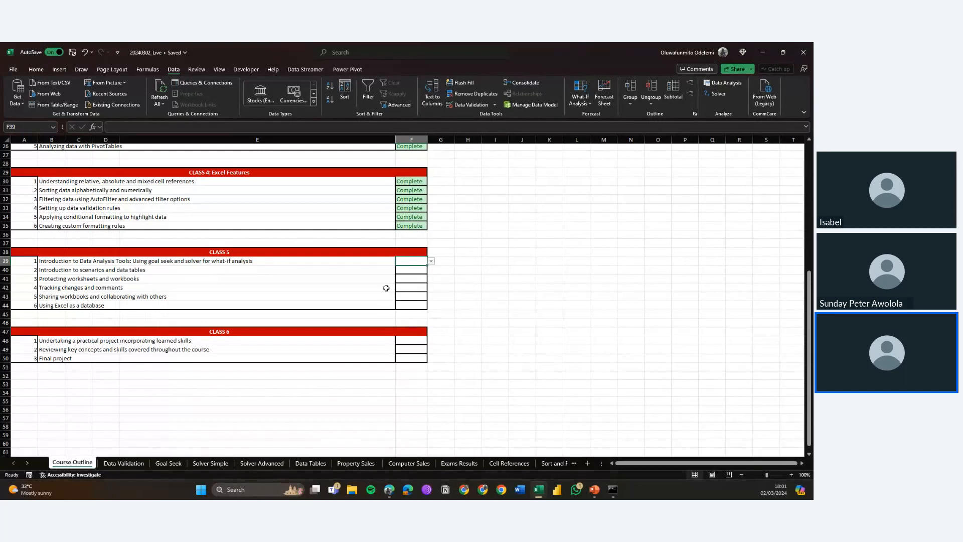
pyautogui.click(201, 269)
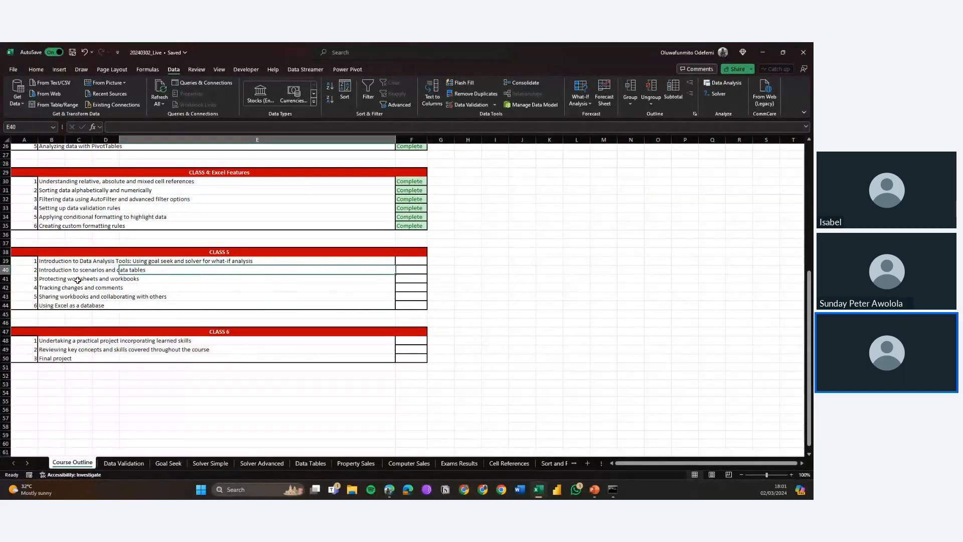
pyautogui.moveTo(75, 282); pyautogui.dragTo(78, 290)
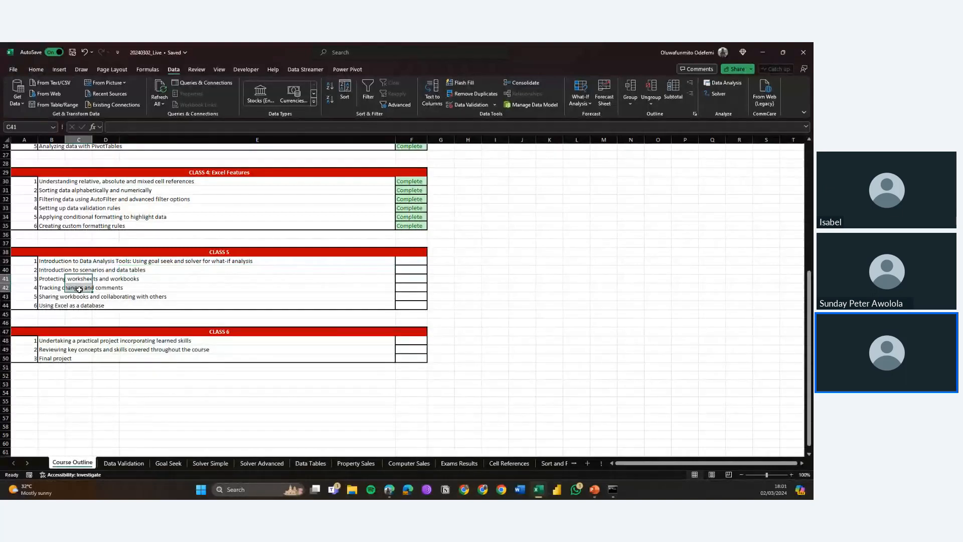
pyautogui.click(60, 271)
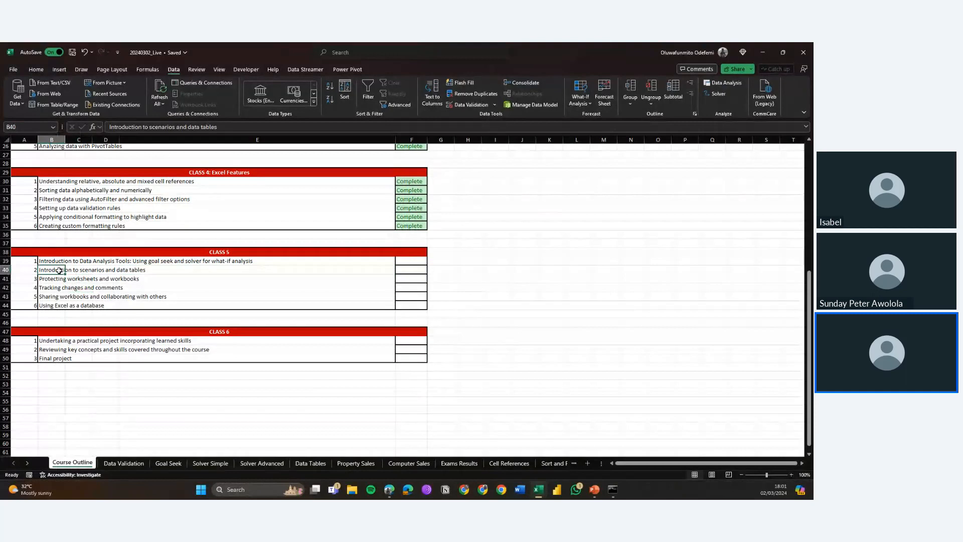
pyautogui.press('Down')
pyautogui.press('Down')
pyautogui.press('Down')
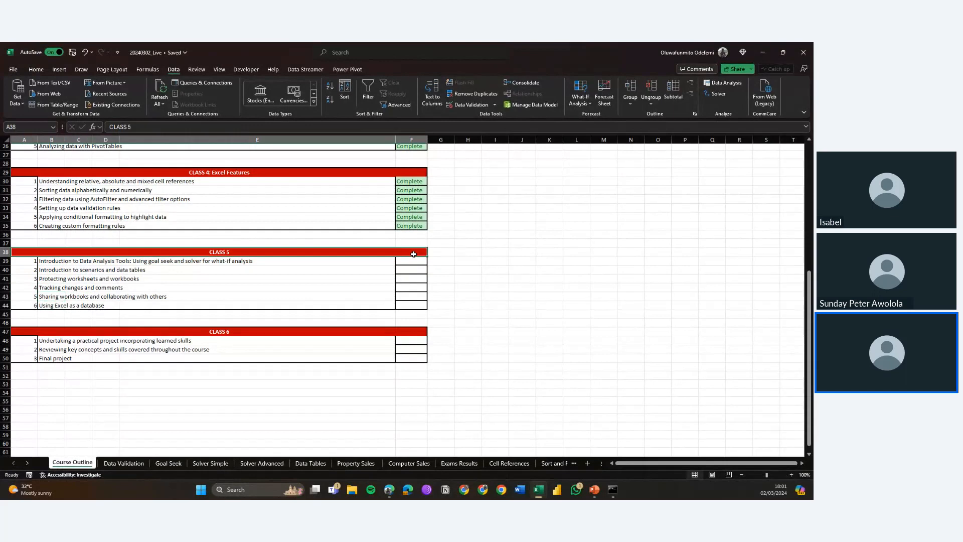
# Step: Mark the Class 5 item "Introduction to Data Analysis Tools: Using goal seek and solver for what-if analysis" as Complete
pyautogui.click(413, 260)
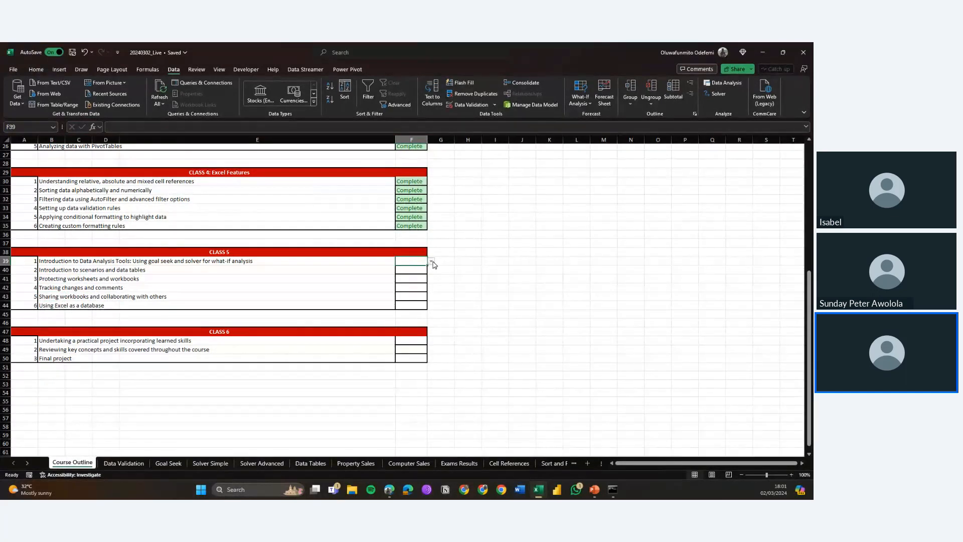
pyautogui.click(431, 261)
pyautogui.click(409, 269)
pyautogui.click(409, 278)
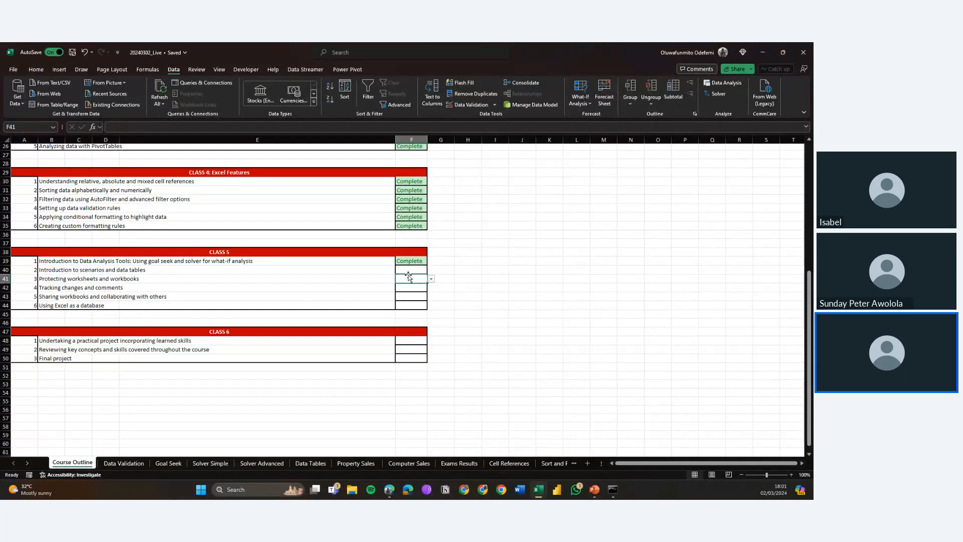
pyautogui.click(419, 270)
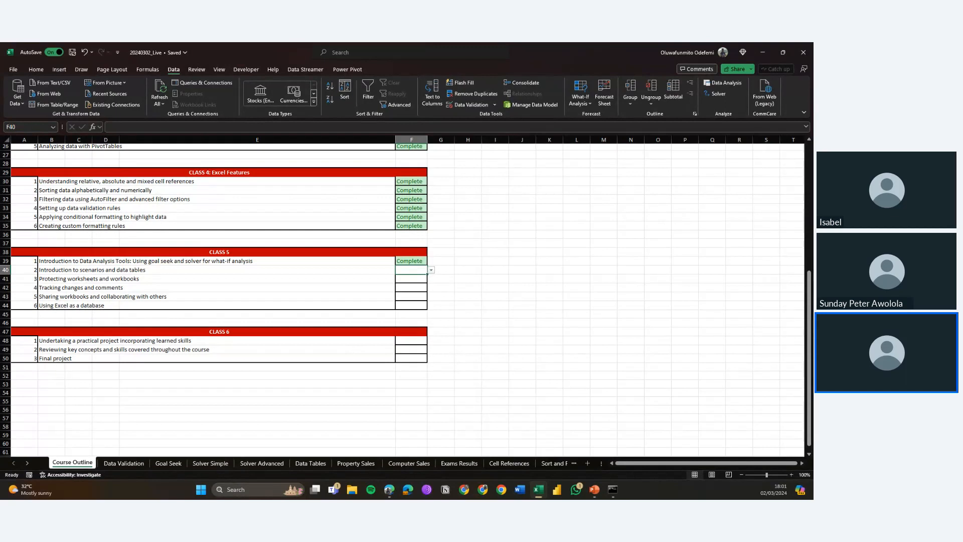
pyautogui.hotkey('alt', 'Tab')
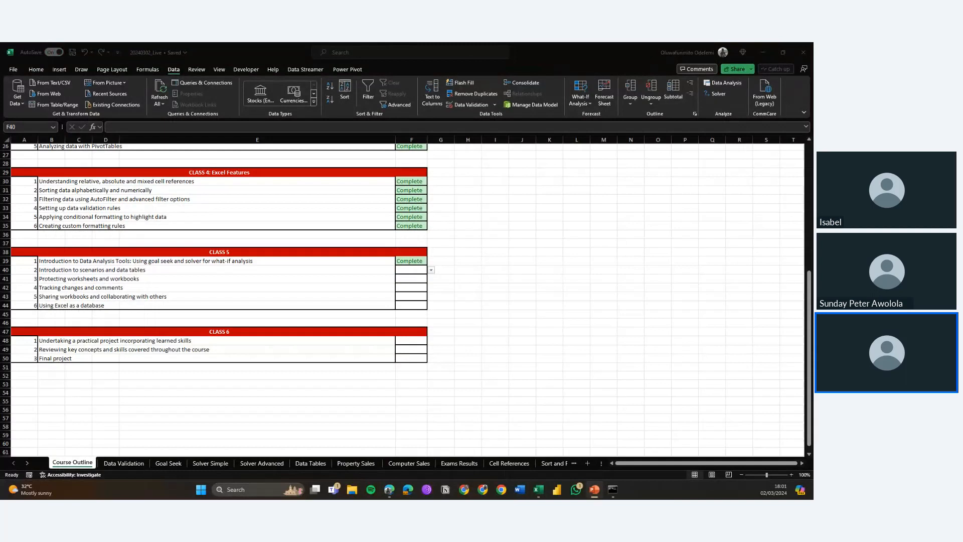
pyautogui.hotkey('alt', 'Tab')
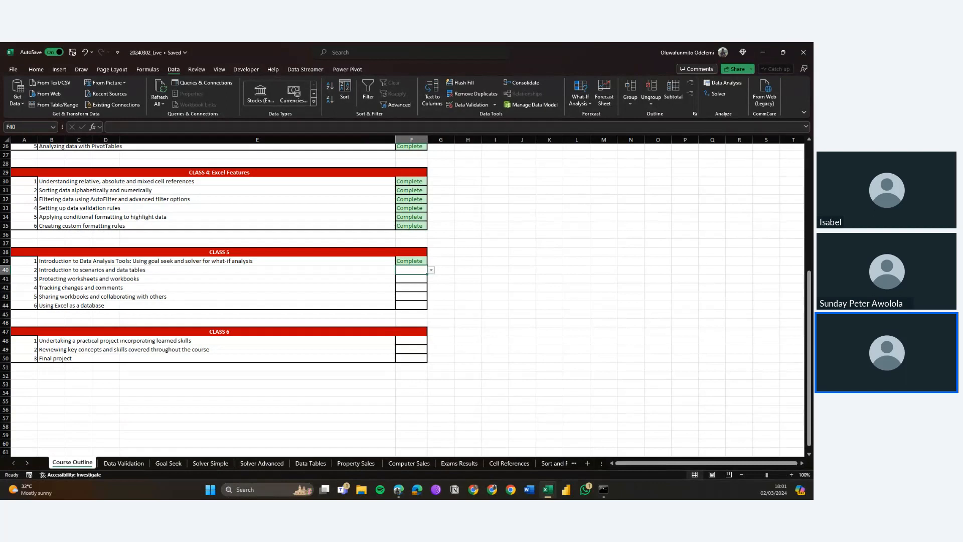
pyautogui.hotkey('alt', 'Tab')
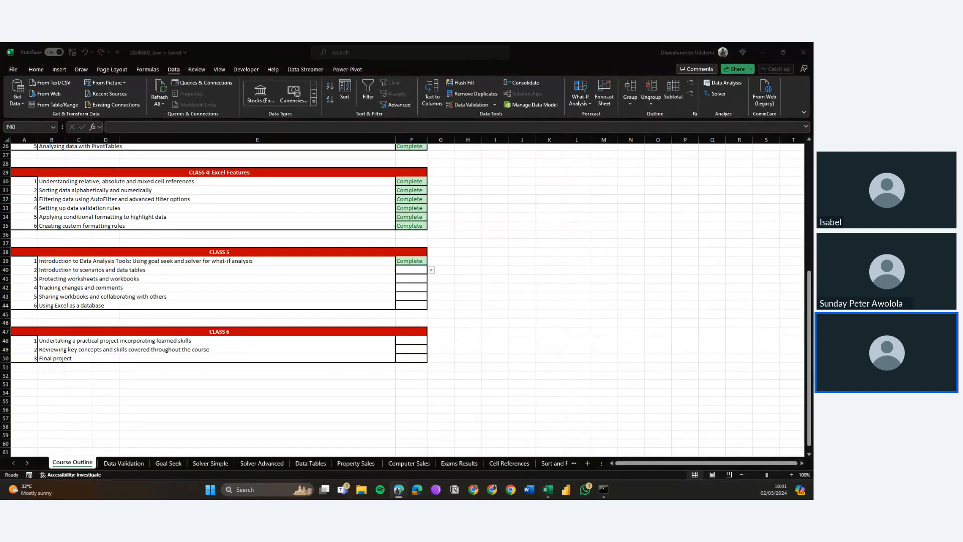